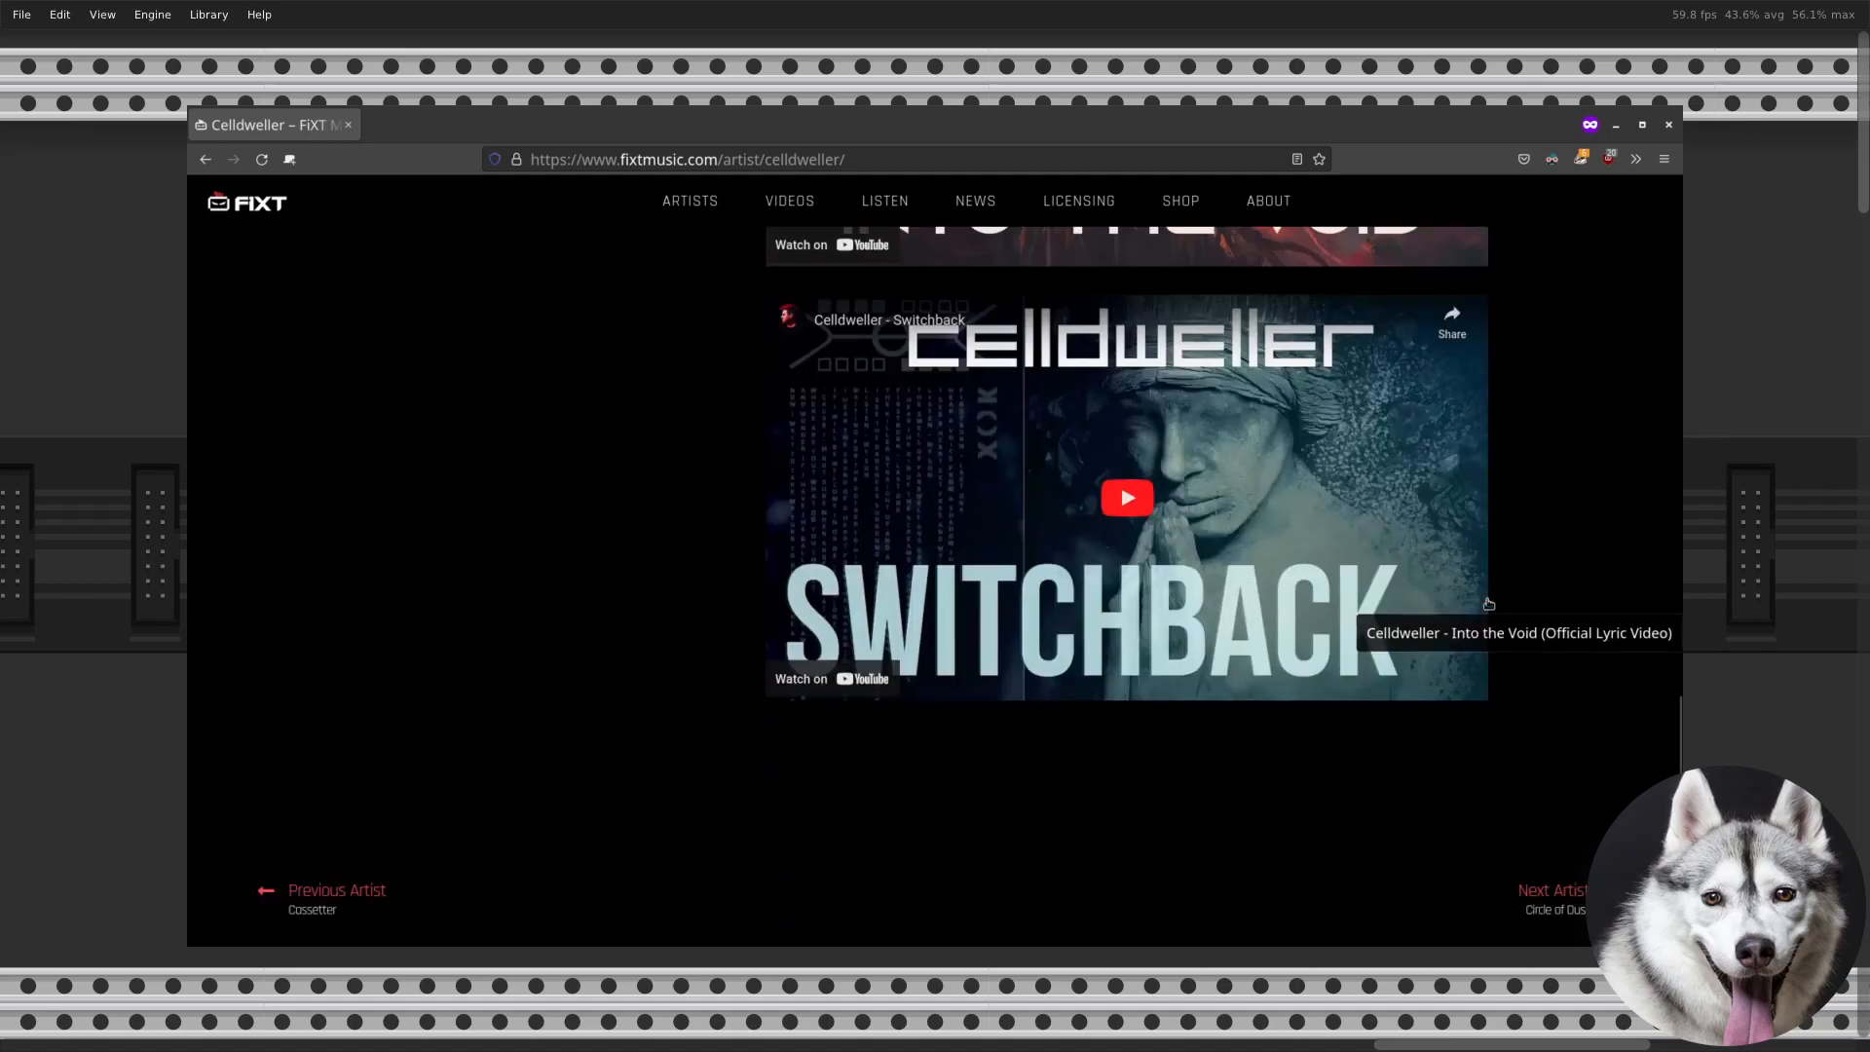
Step: Return to the FiXT artists page, look through the full roster, and close it
key(alt+Left)
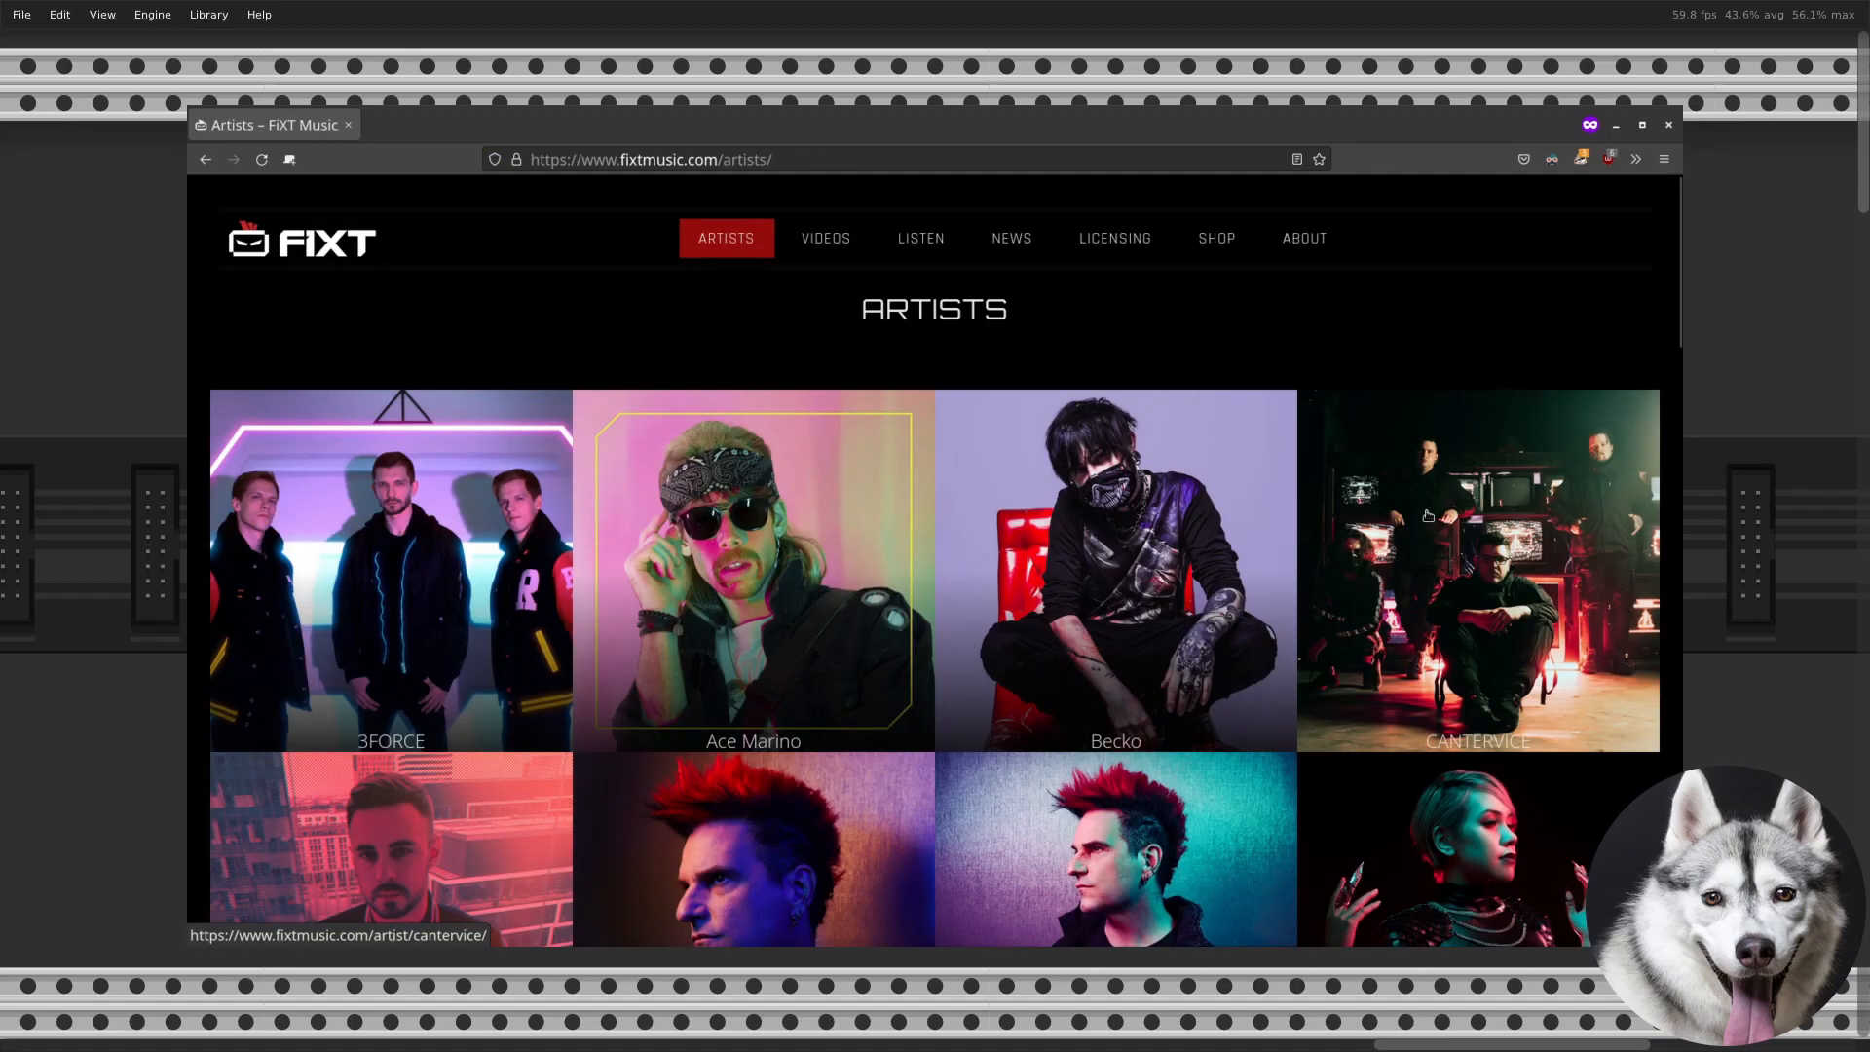
scroll(1427, 516, down, 4)
scroll(1427, 516, down, 15)
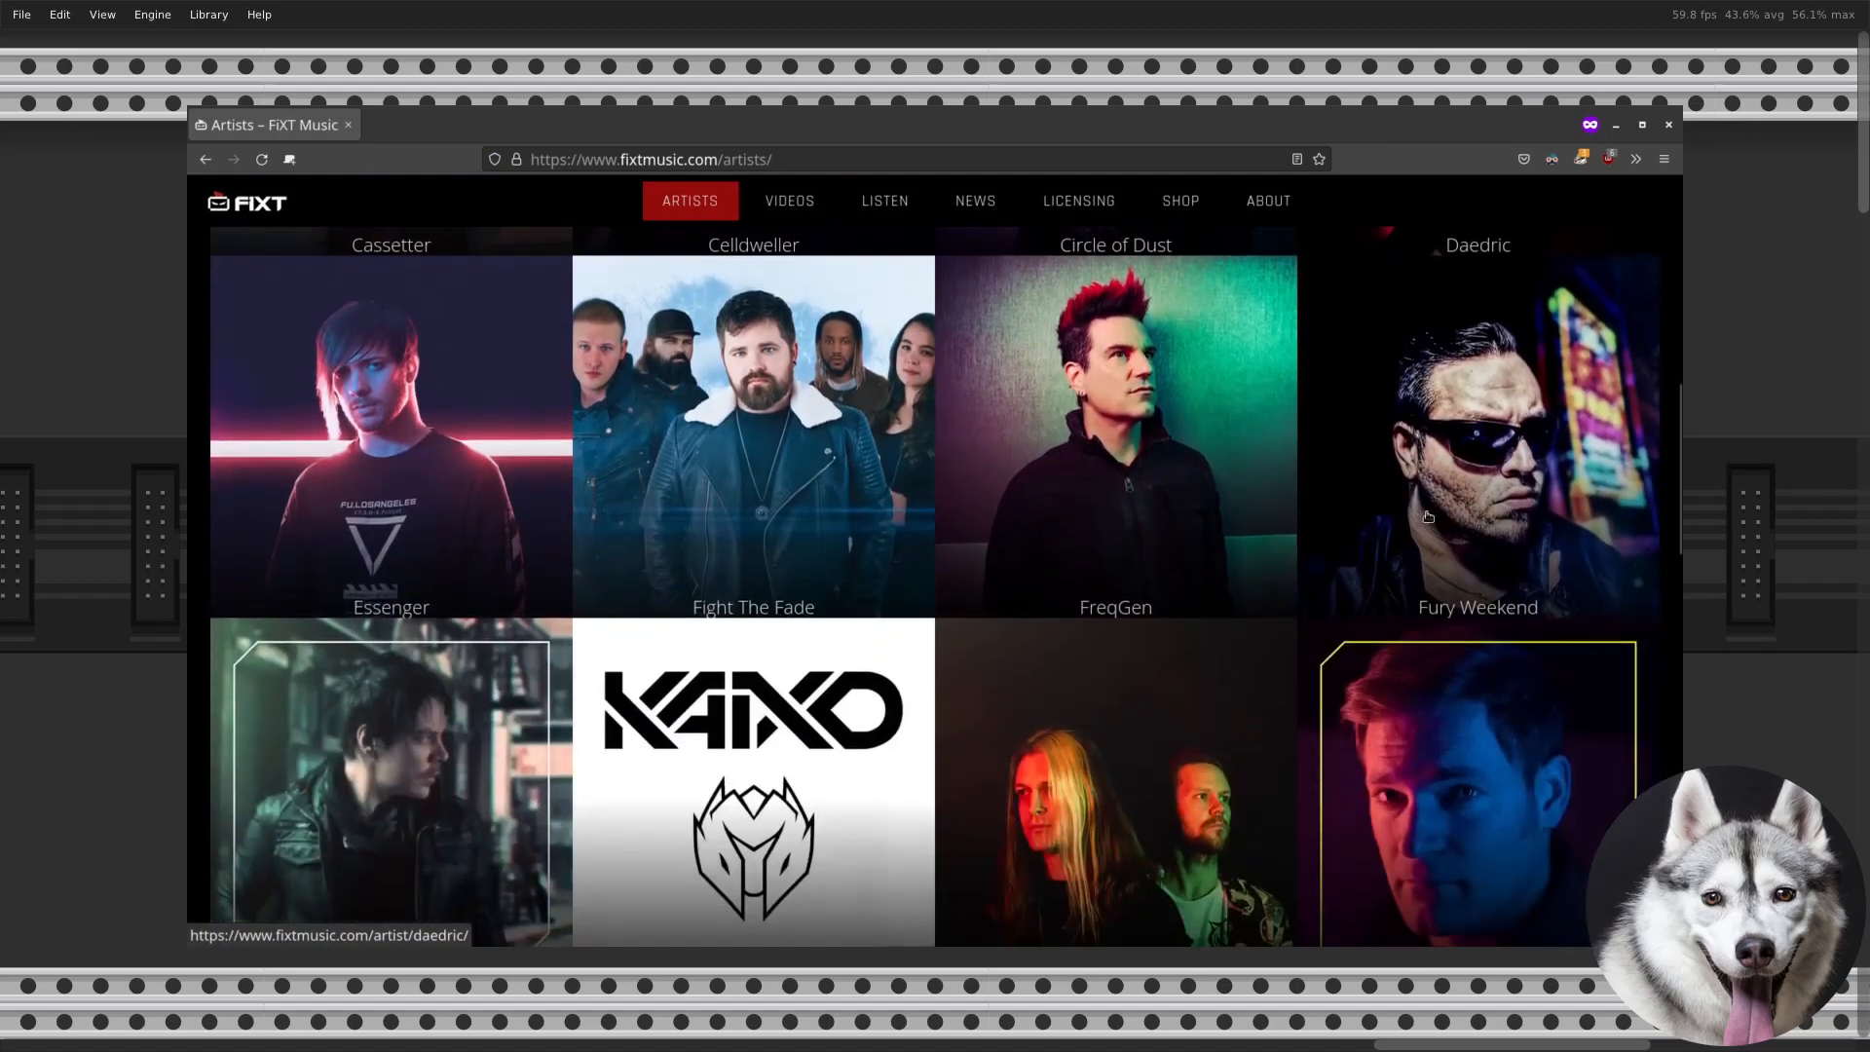
scroll(1428, 516, down, 6)
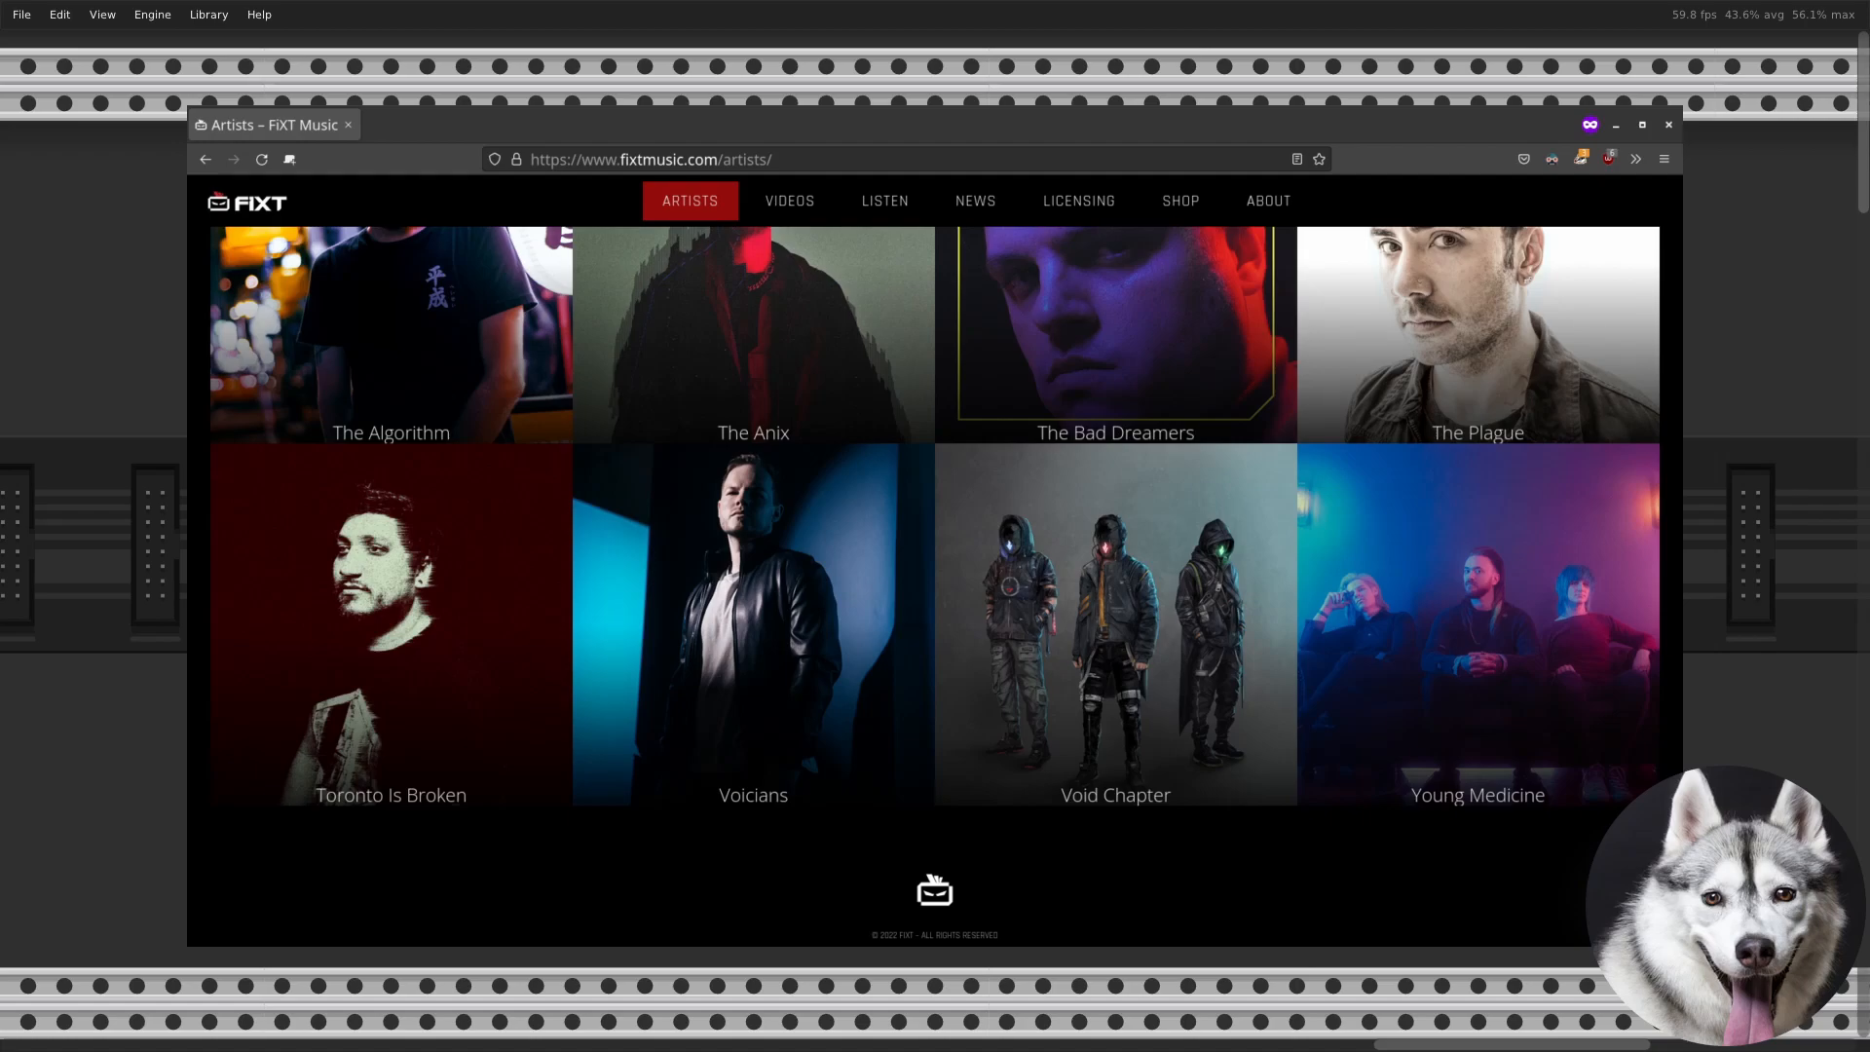
key(ctrl+w)
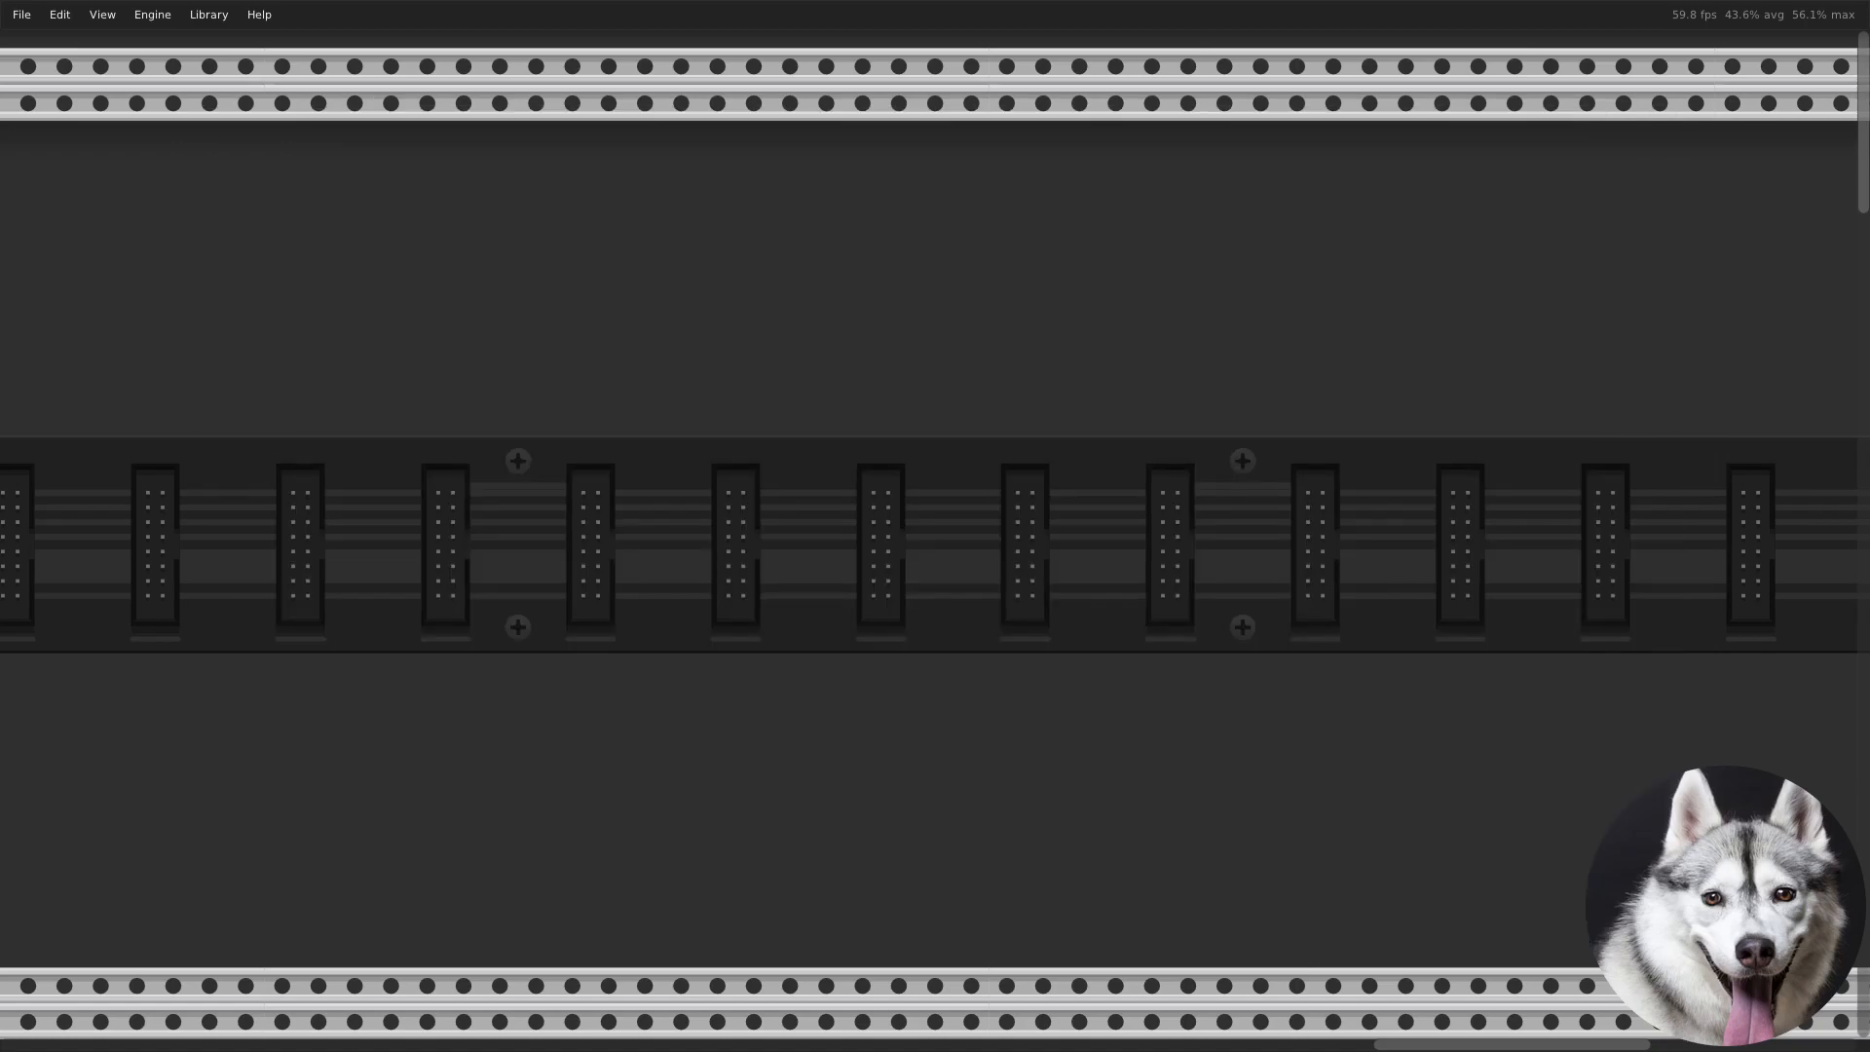
Step: Examine the studio gear in the Celldweller StudioTour video and the Moogerfooger pedal photo
key(alt+Tab)
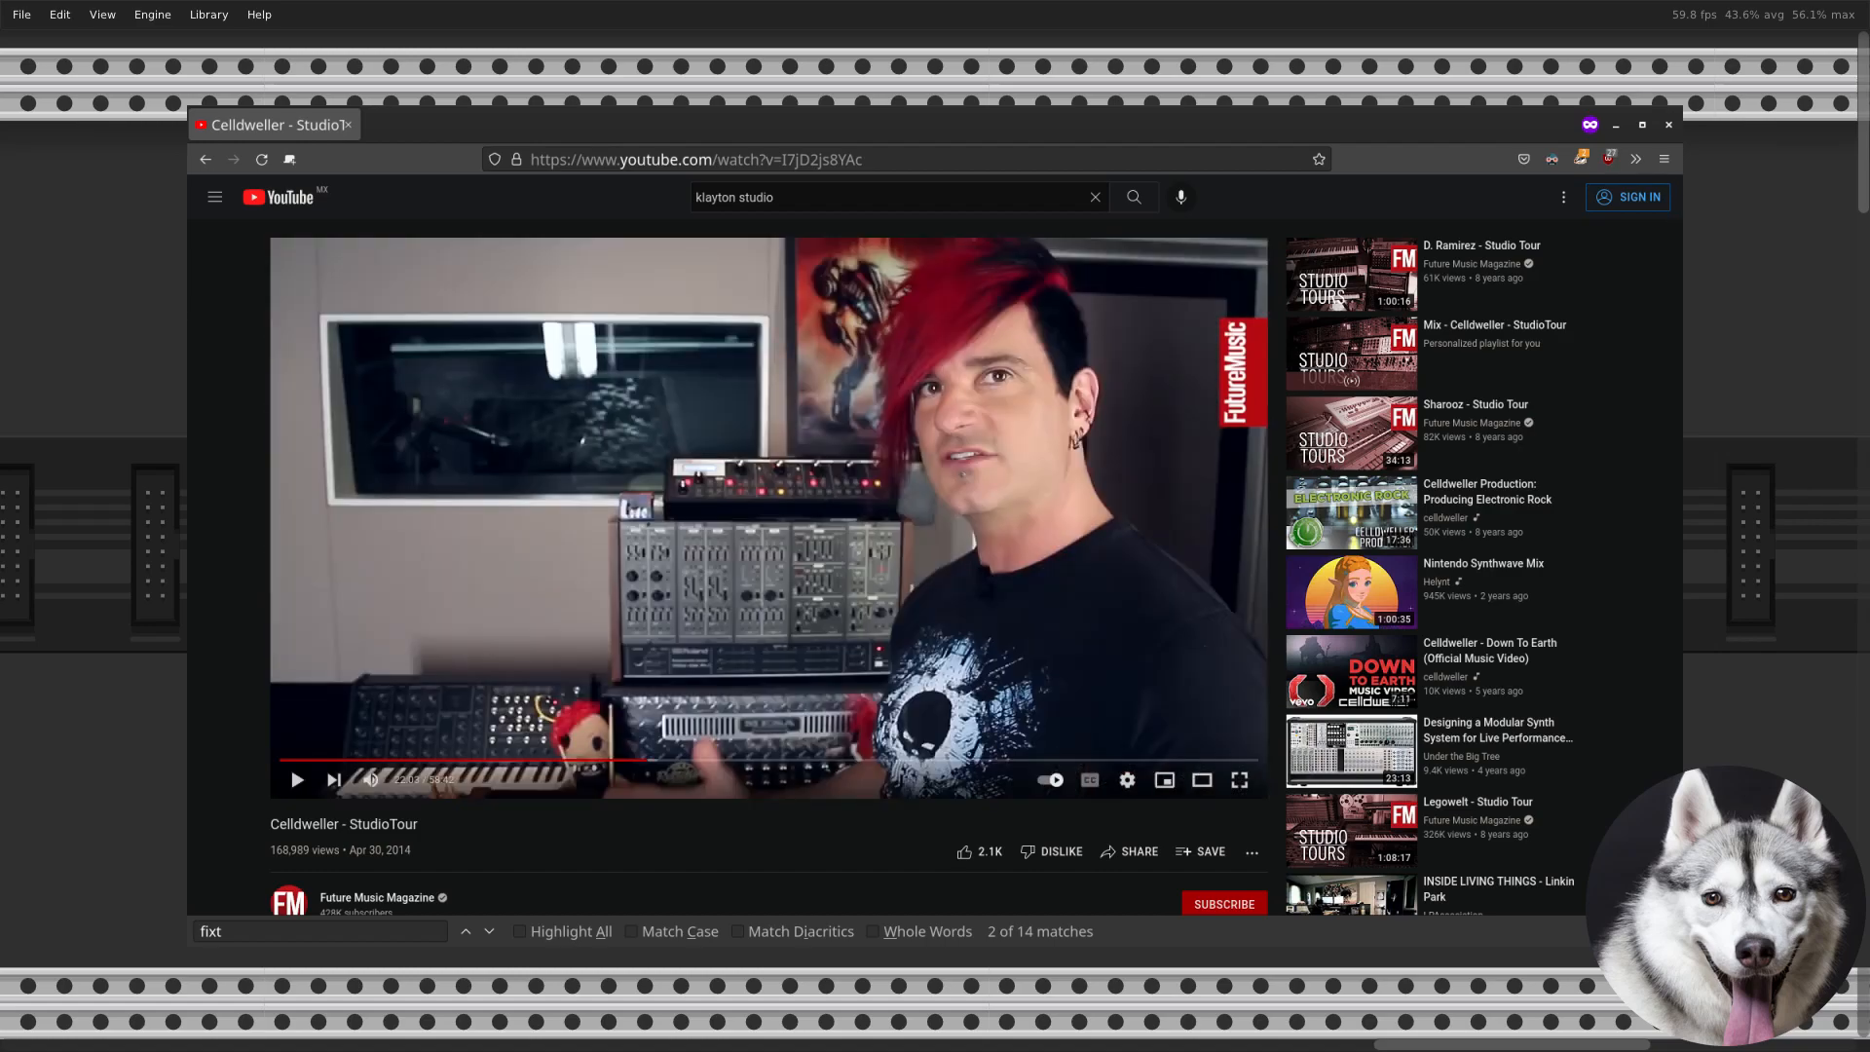
key(alt+Tab)
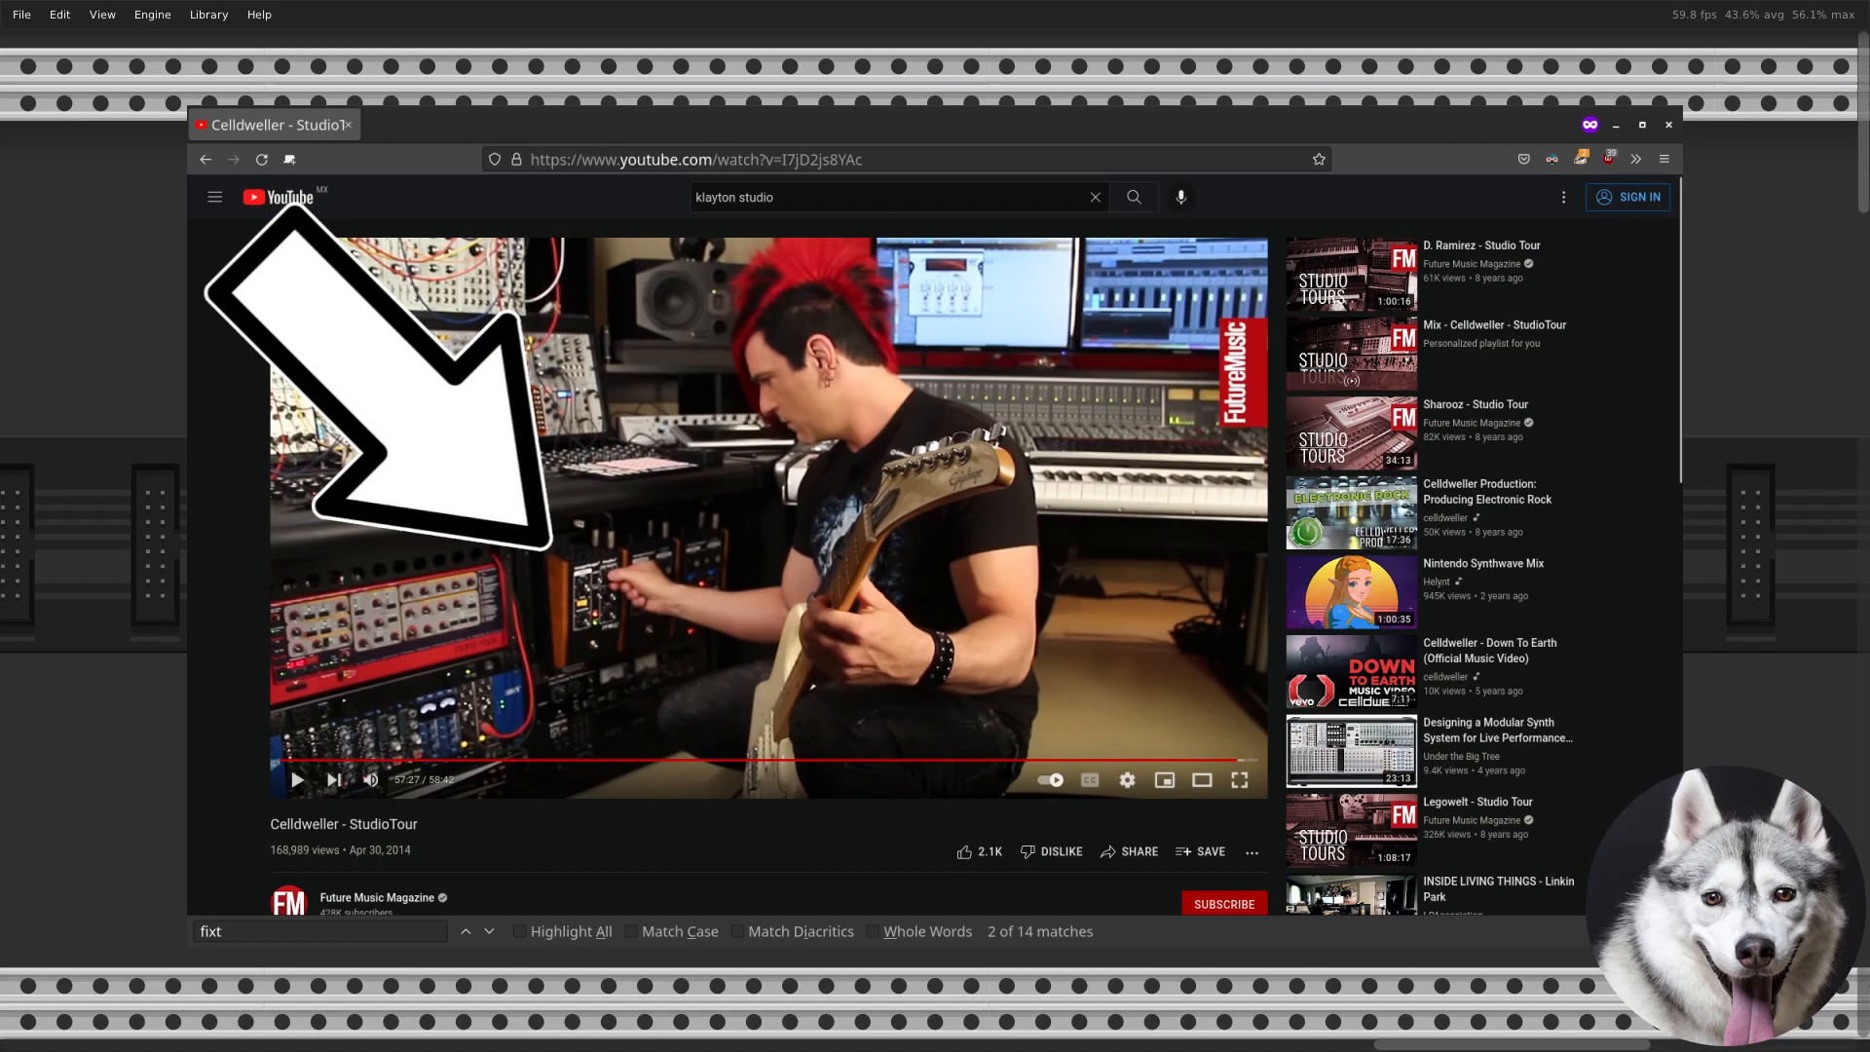
key(alt+Tab)
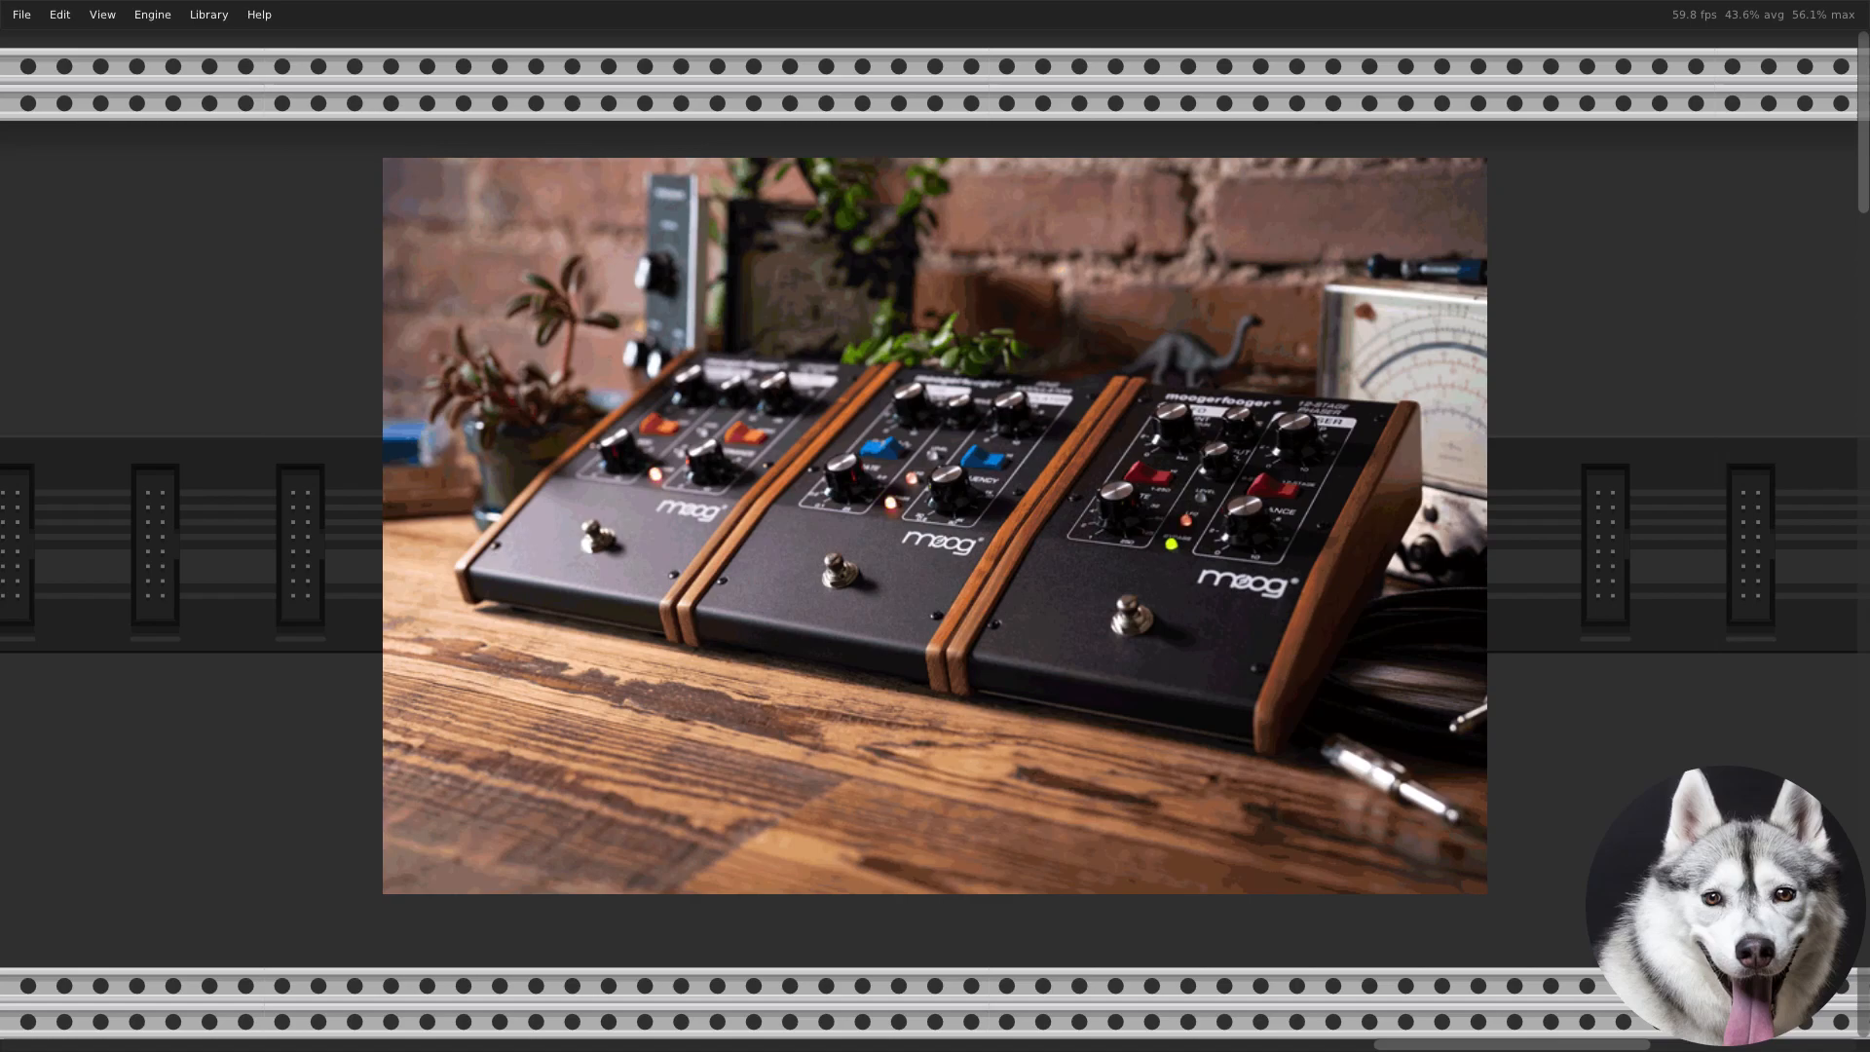
Step: Look across the Moogerfooger product listing on the Moog website and return to the MF-101 Lowpass Filter
scroll(935, 555, down, 3)
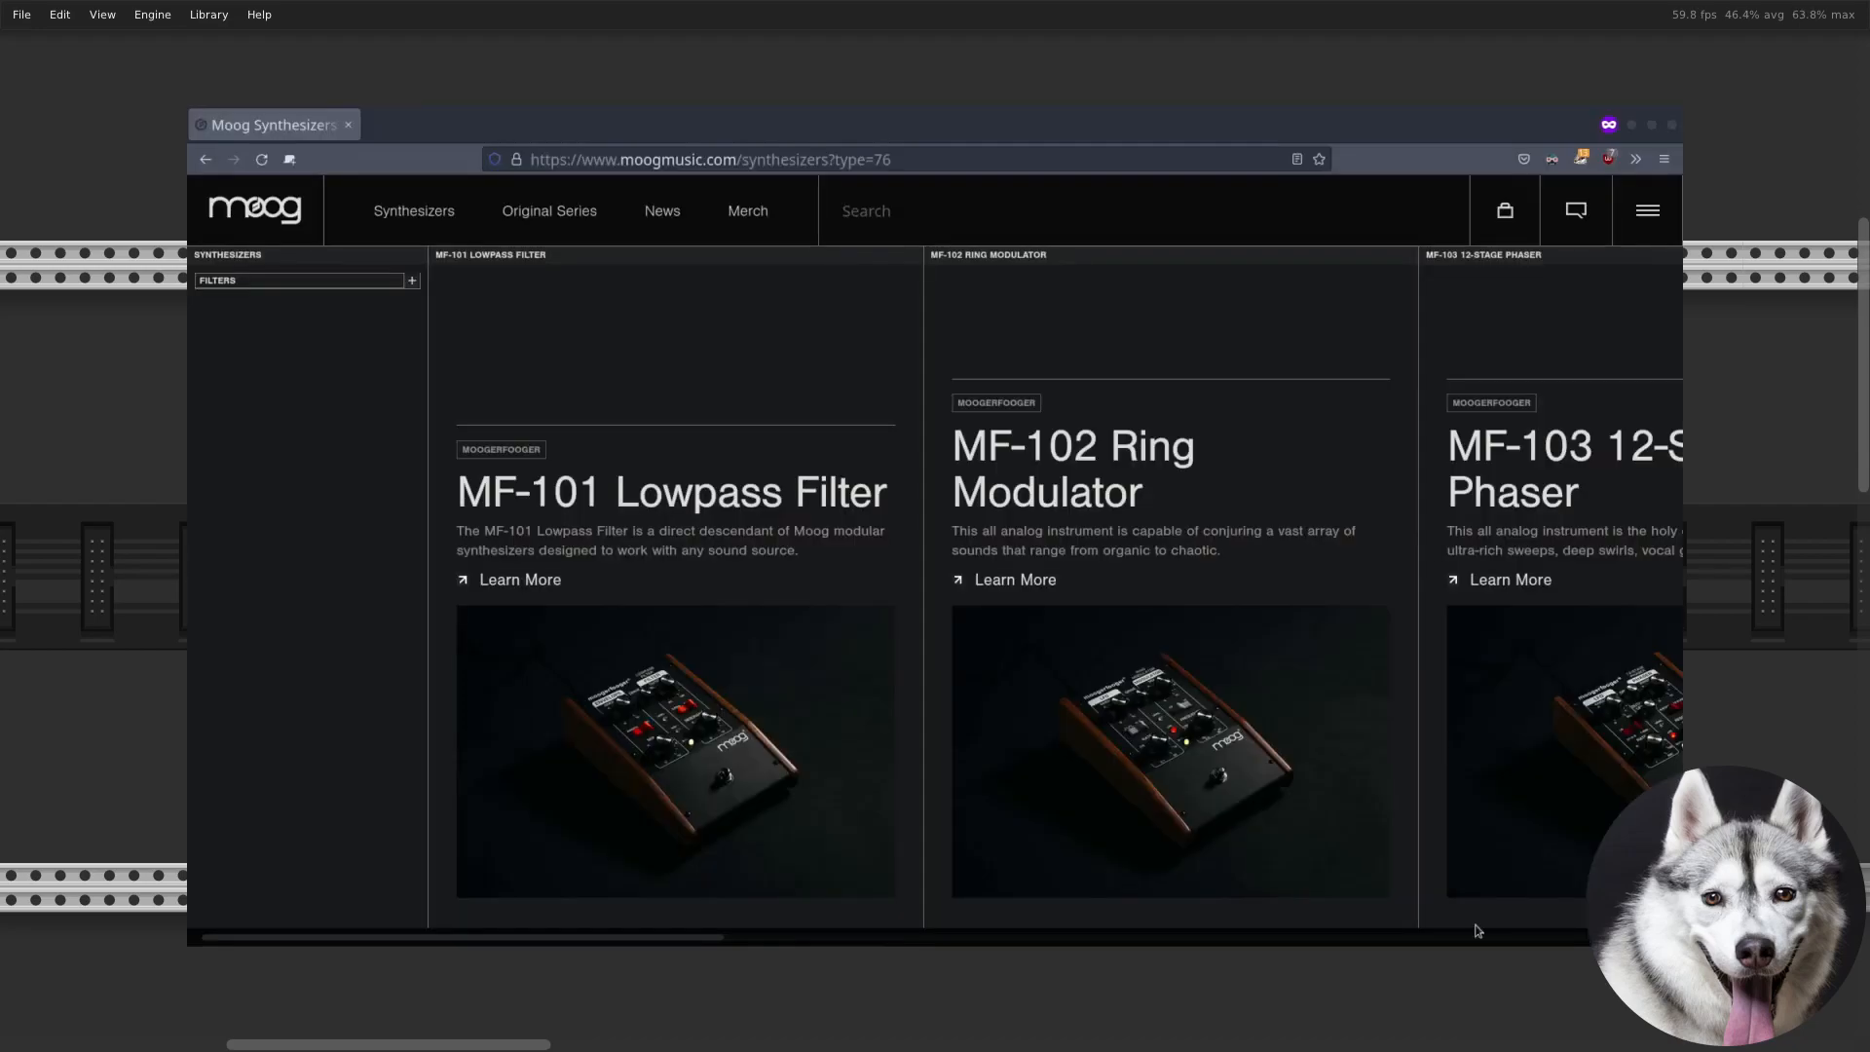
scroll(820, 685, right, 15)
scroll(820, 687, left, 10)
scroll(820, 690, left, 5)
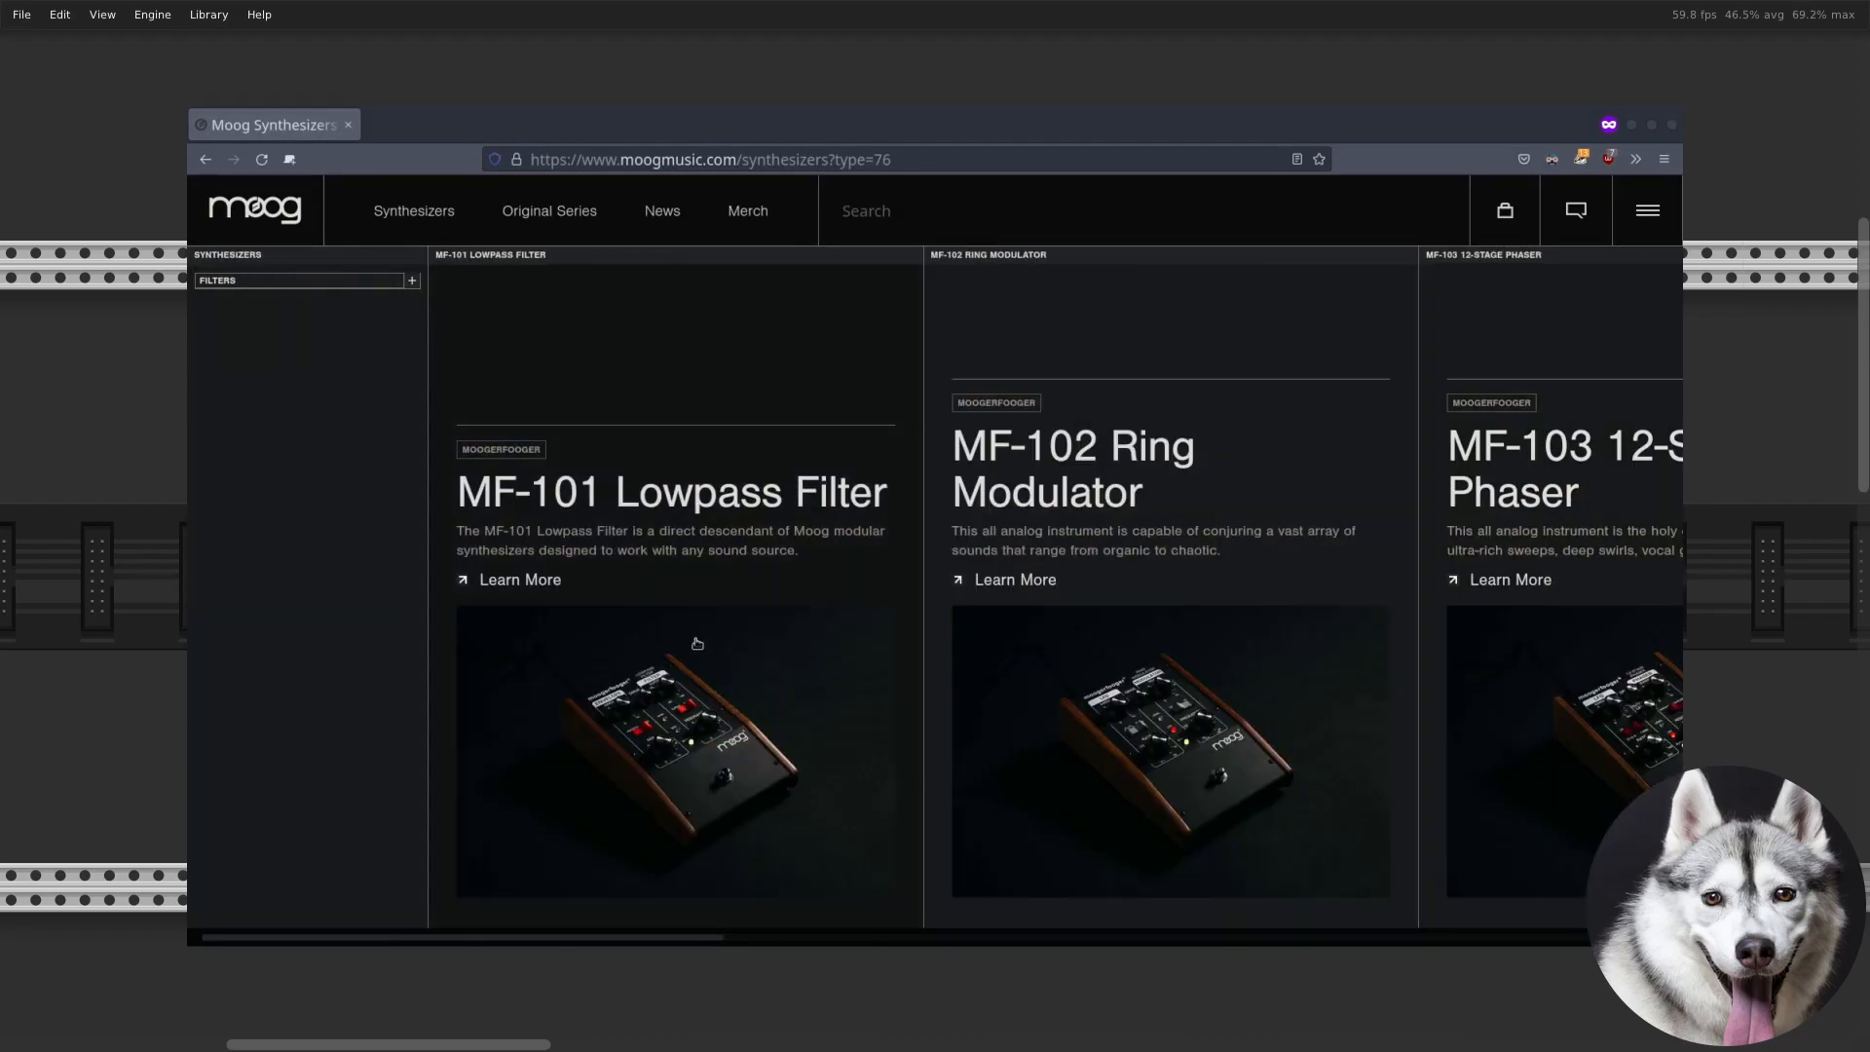
Step: Open the MF-101 Lowpass Filter manual PDF from the product page and skim its pages
click(798, 467)
click(639, 347)
click(944, 342)
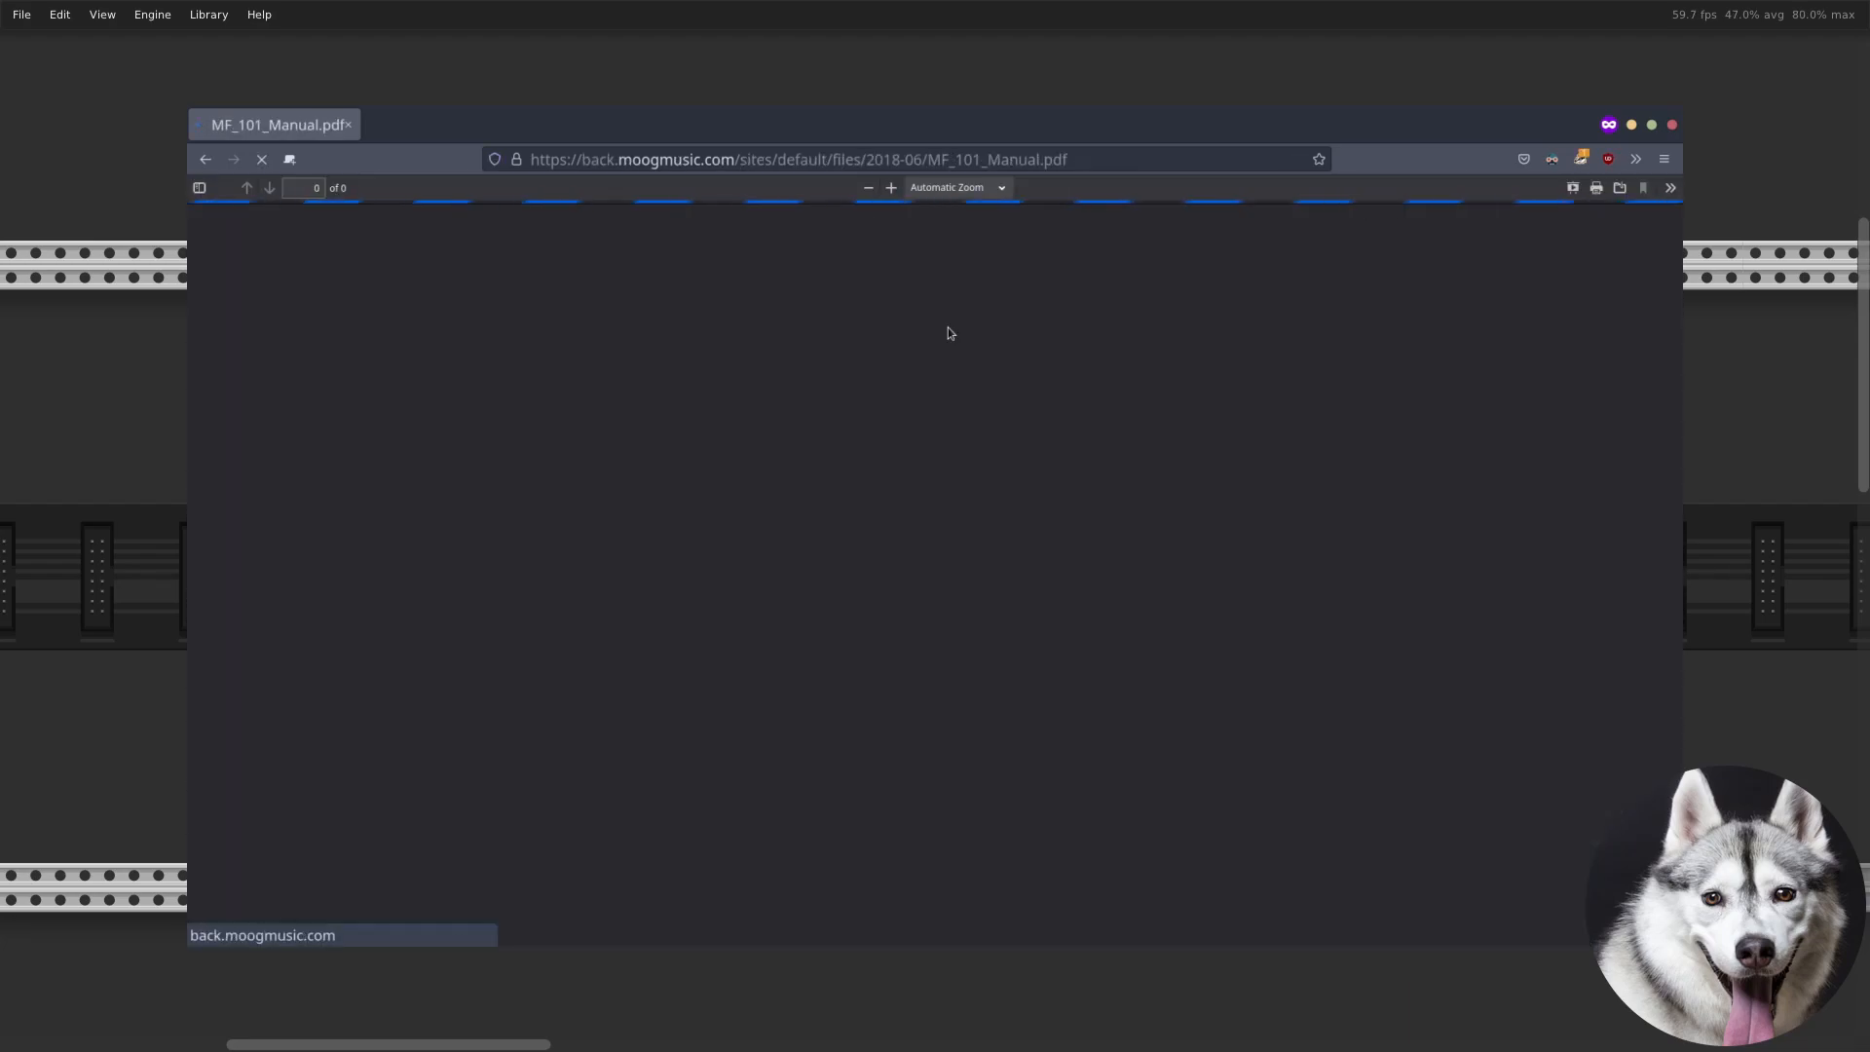
scroll(1128, 585, up, 4)
scroll(1128, 586, down, 20)
scroll(1128, 585, up, 2)
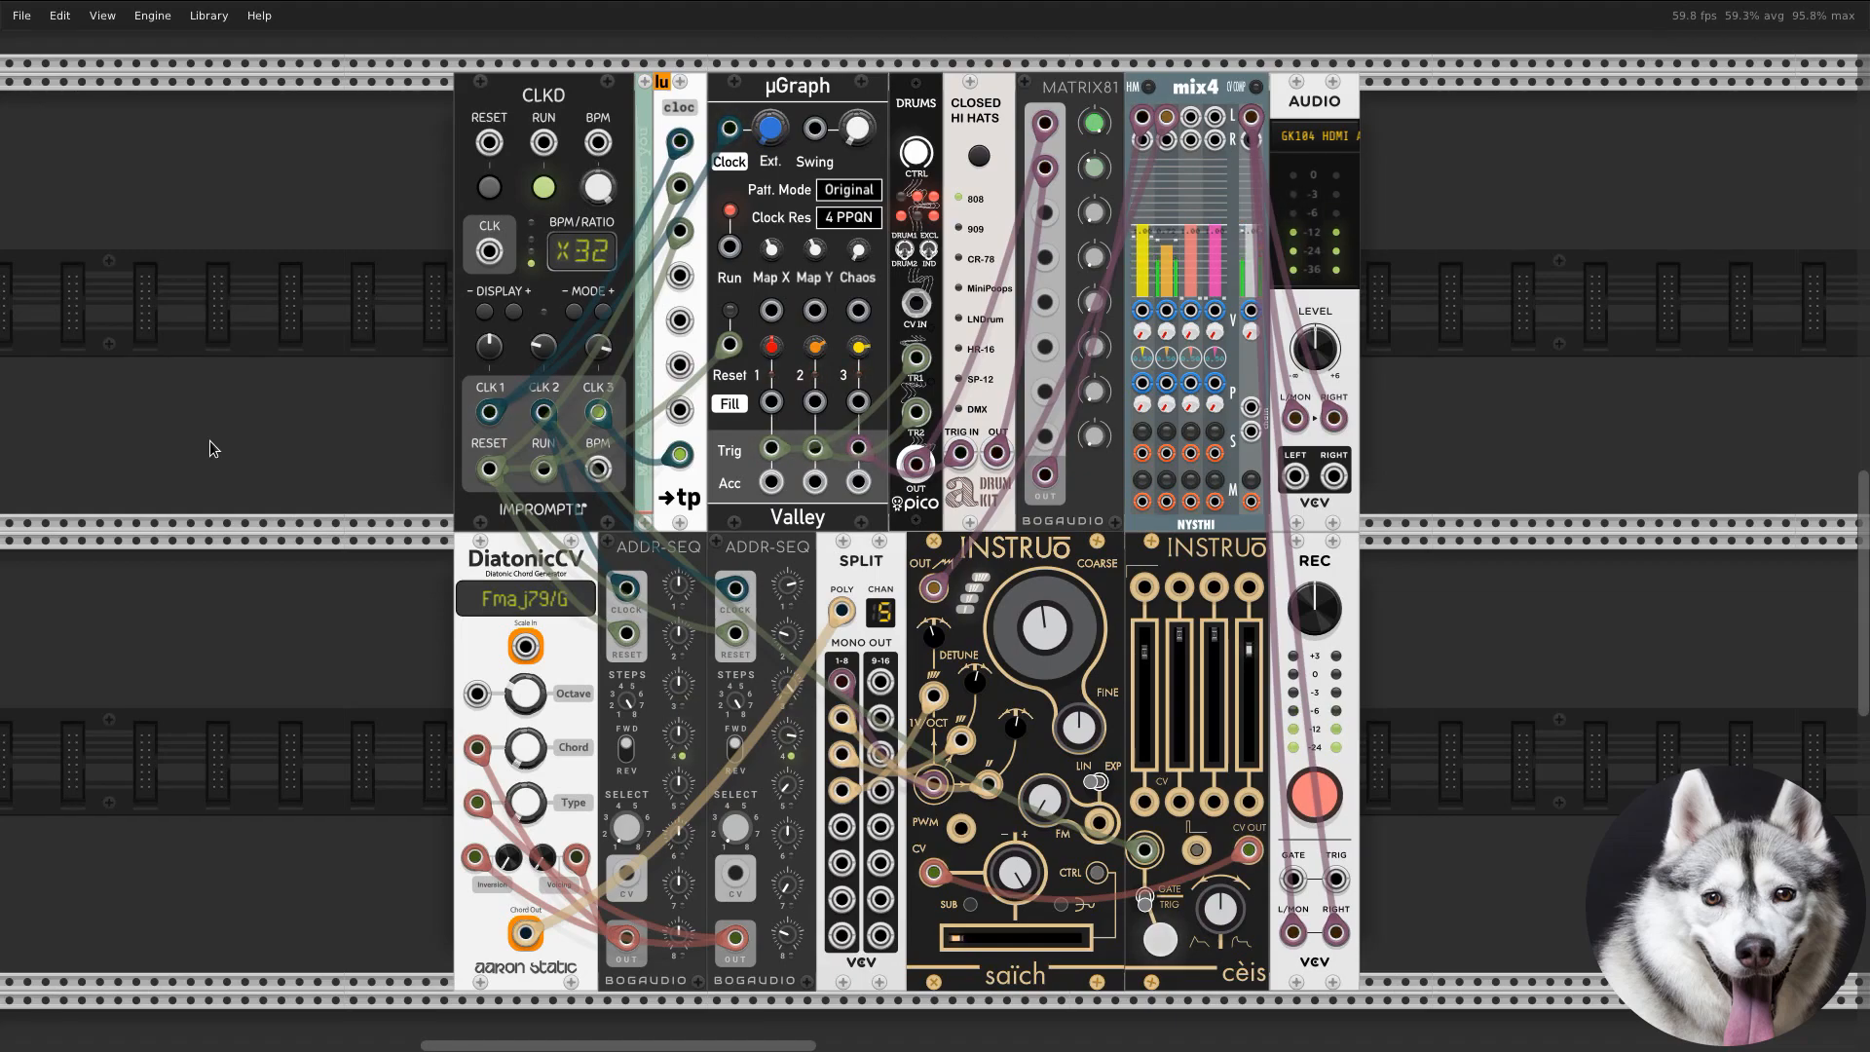
Step: Start the test audio with the manual trigger and engage the Bypass module of the MF-101 chain
click(528, 192)
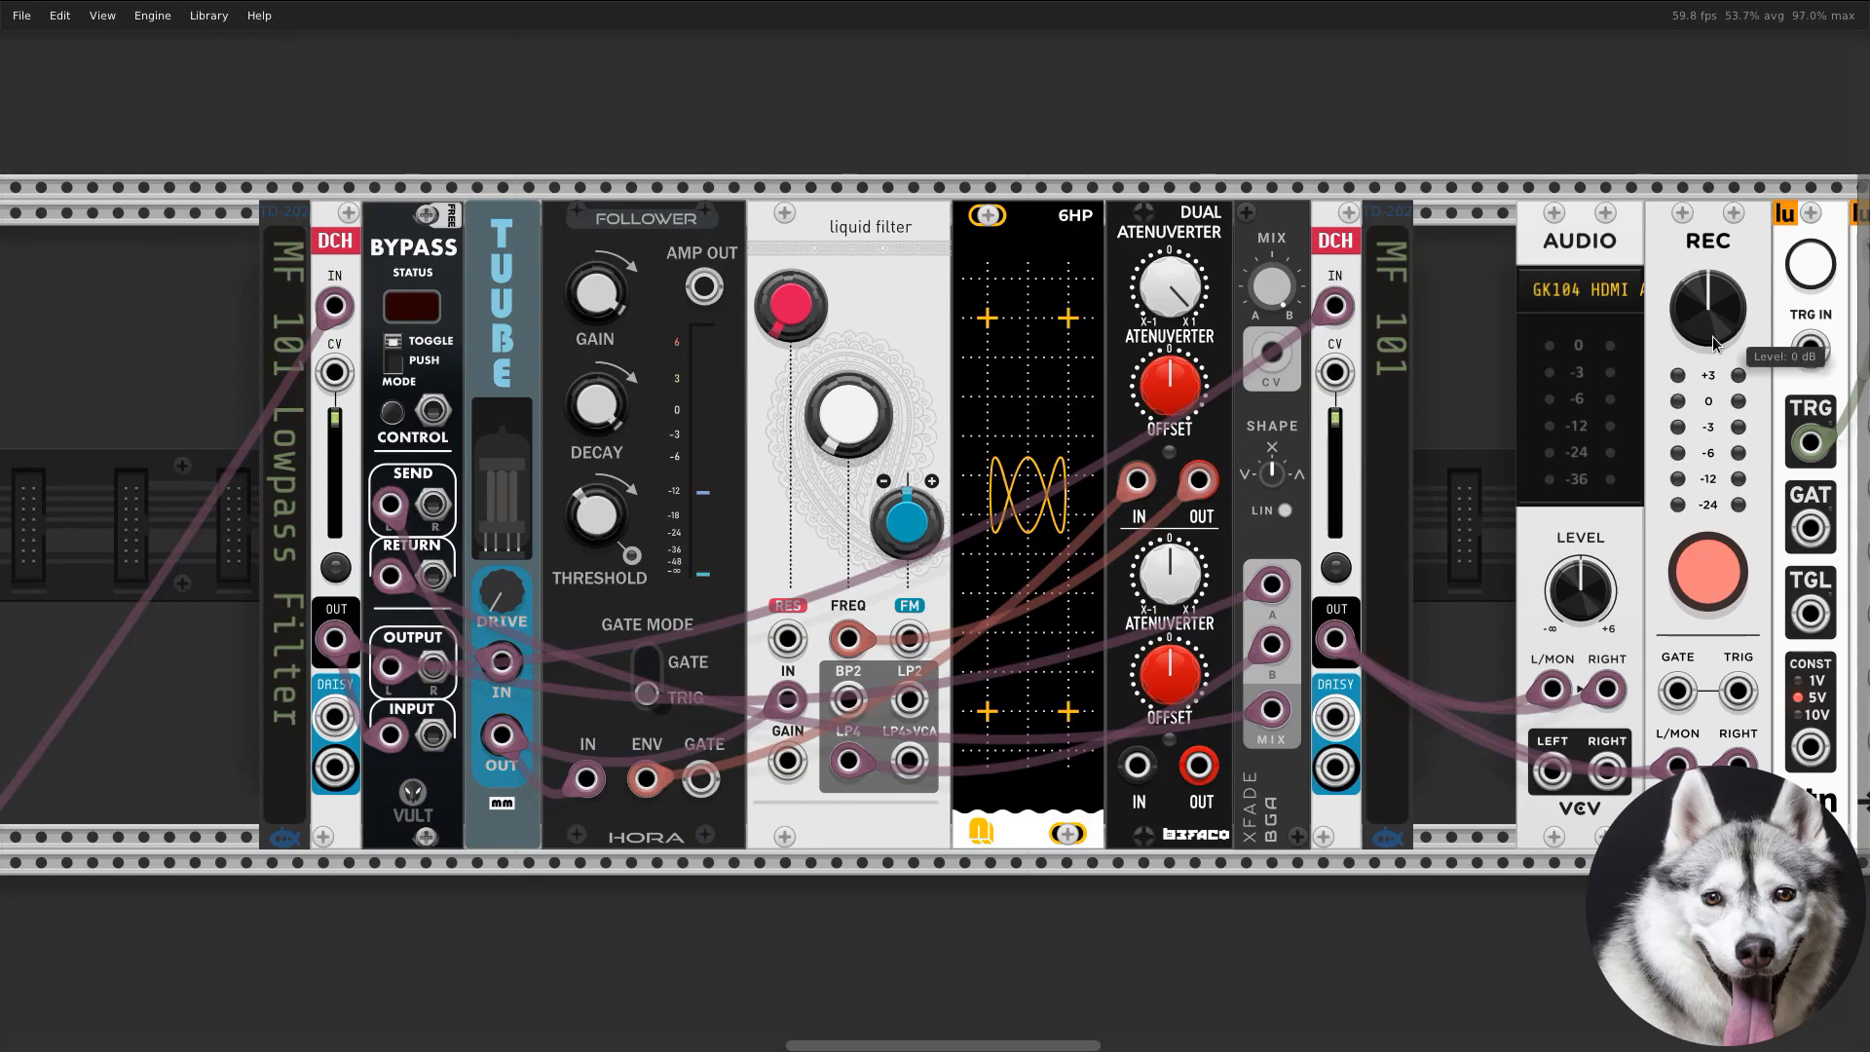
click(1810, 273)
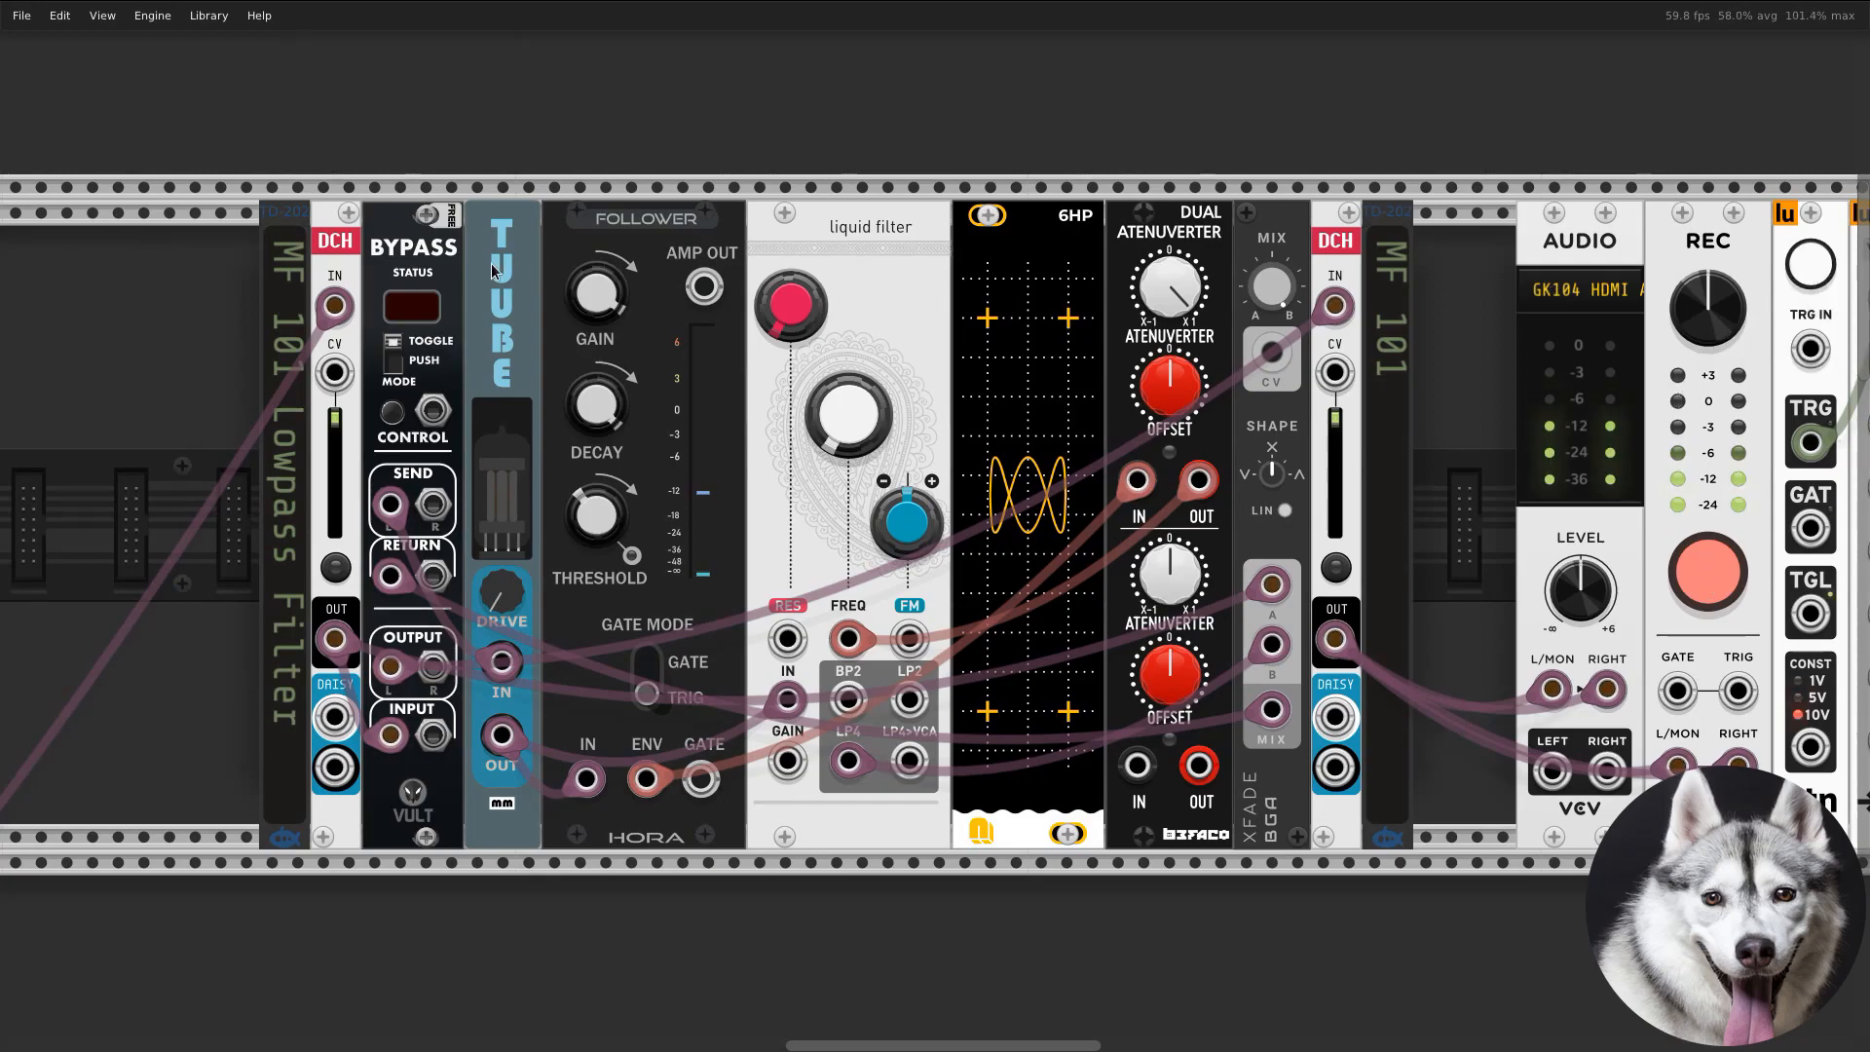
click(392, 413)
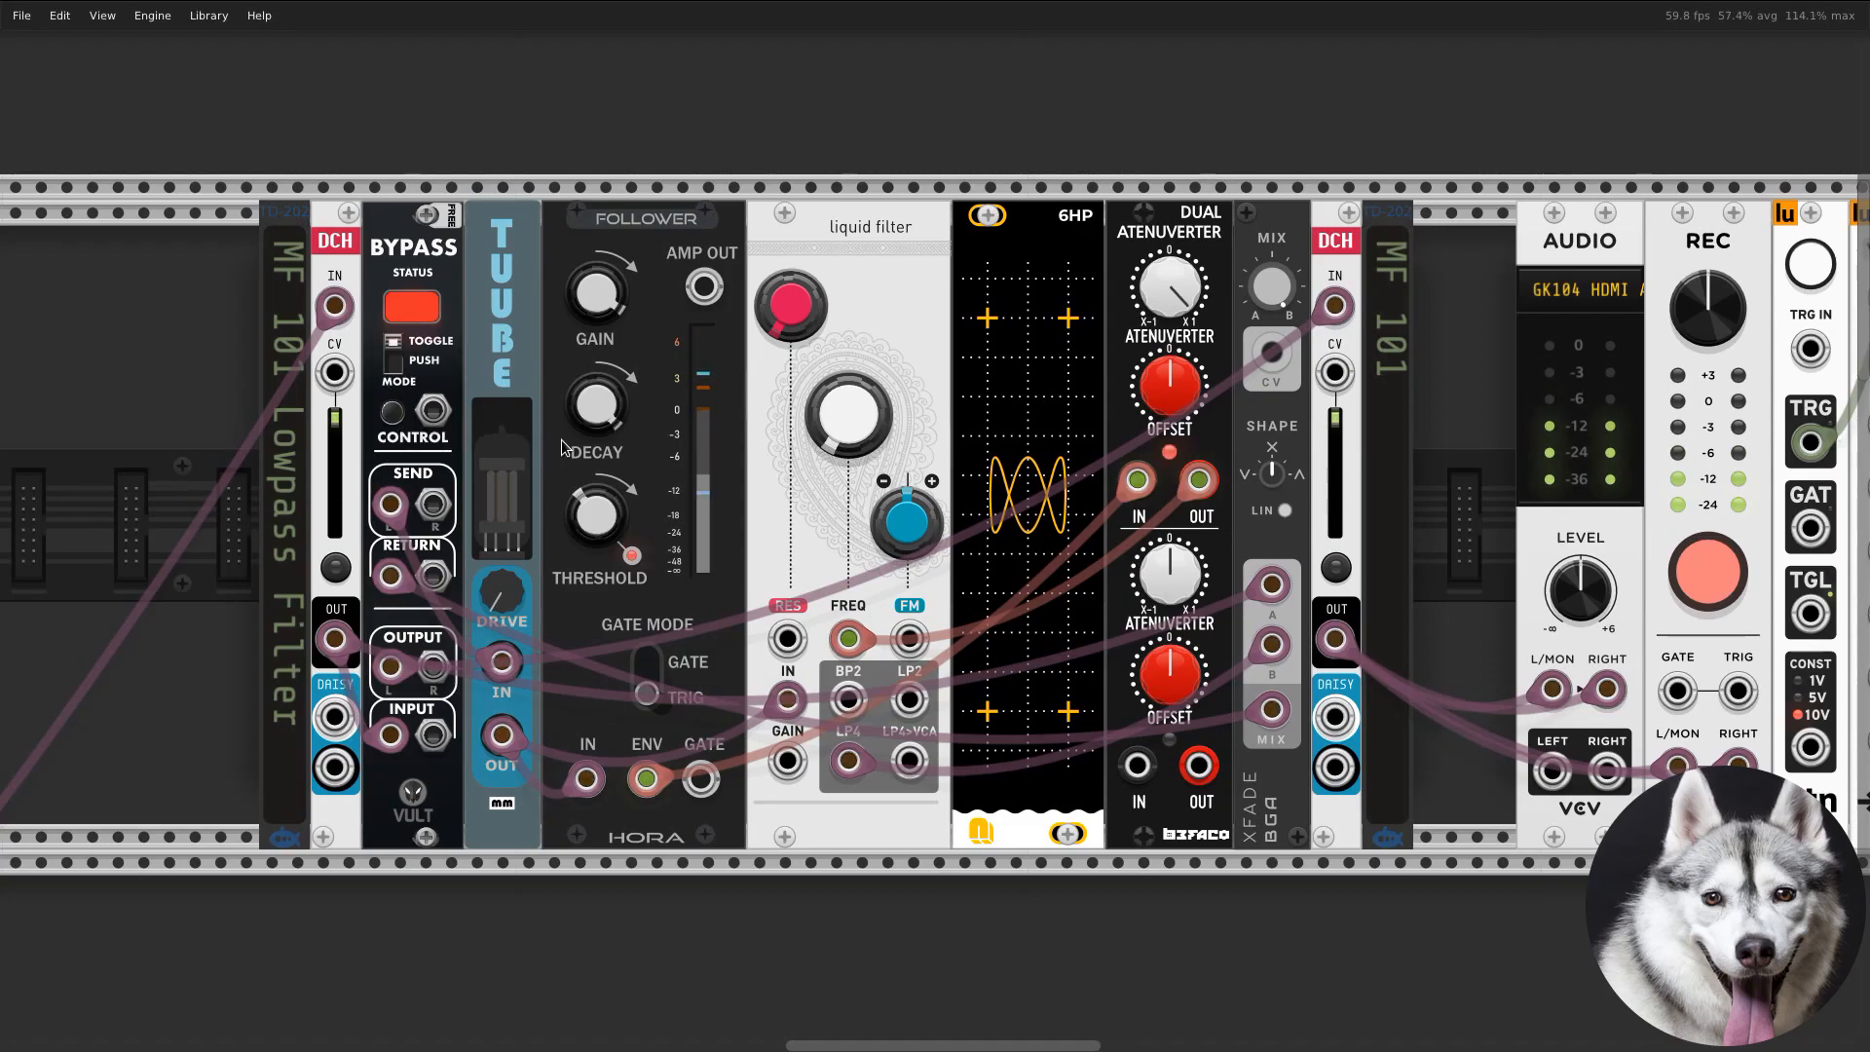
Step: Sweep the Tuube's drive and bring it back to 1, and set the follower's decay to 40%
drag(499, 602, 499, 526)
drag(511, 600, 512, 674)
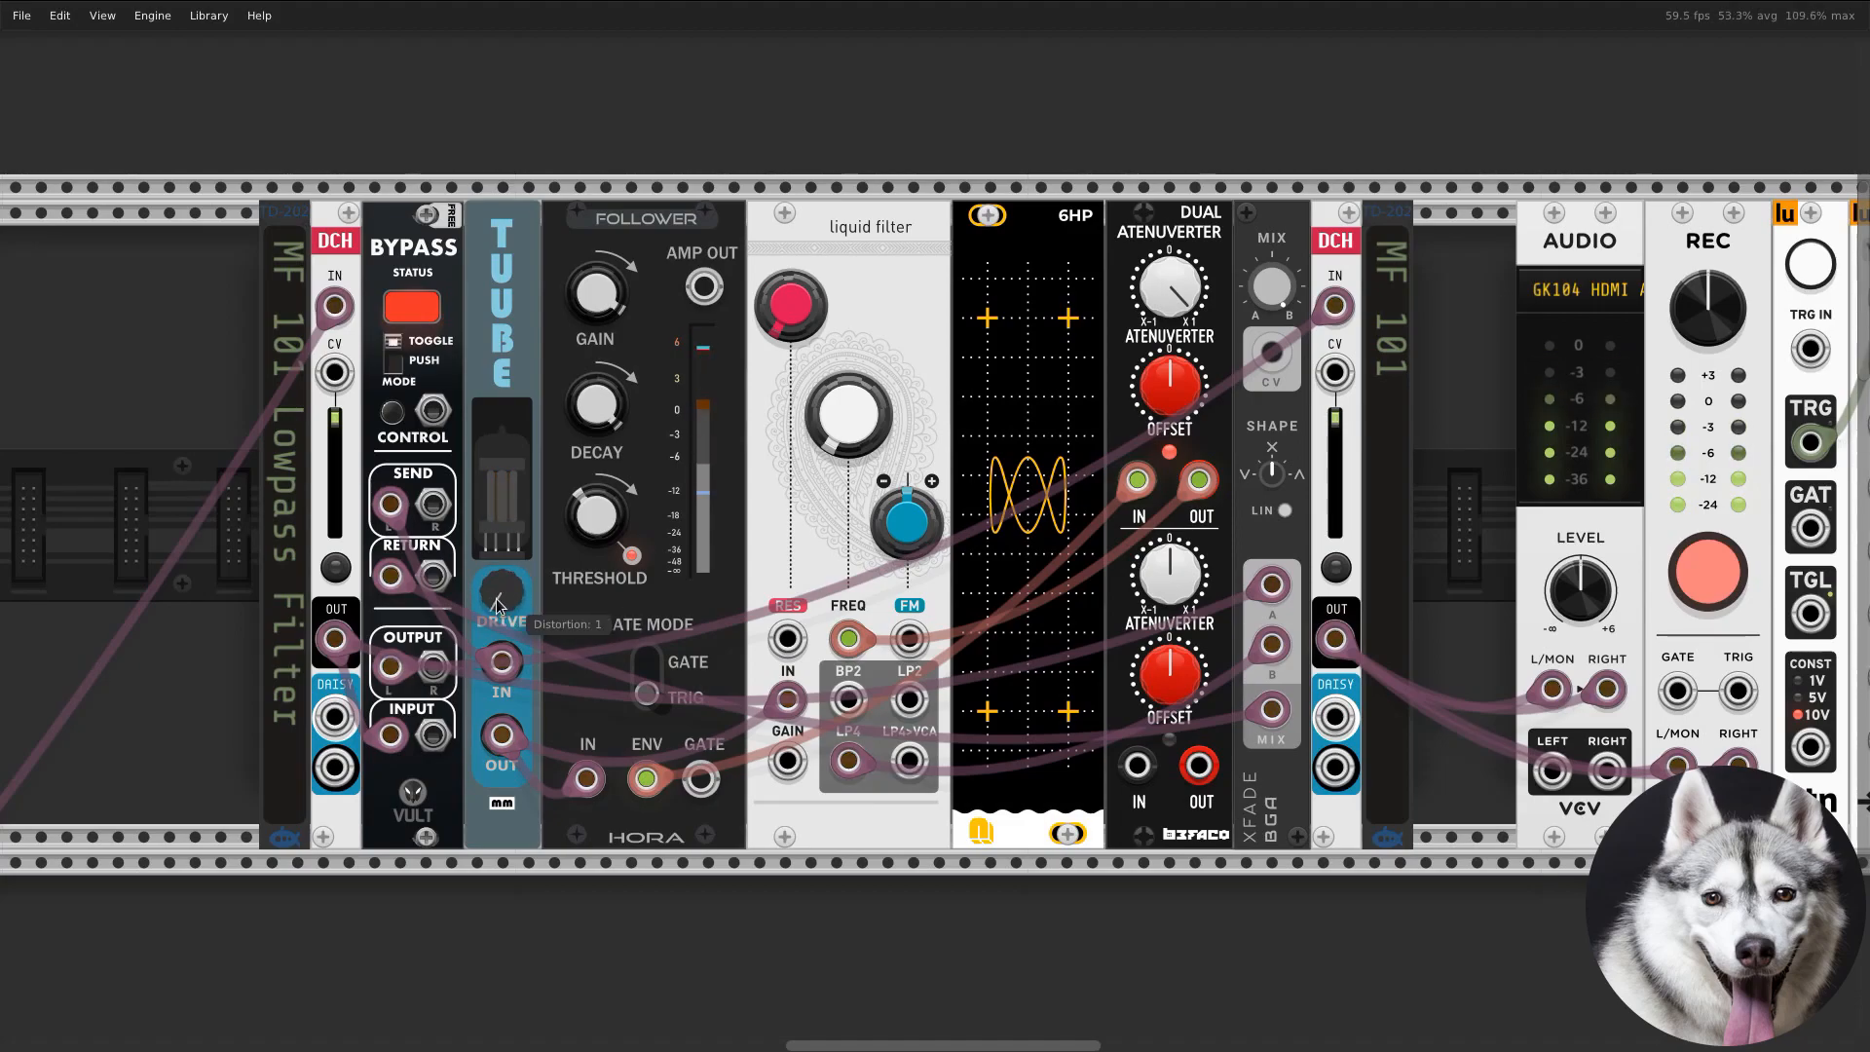
drag(598, 447, 598, 437)
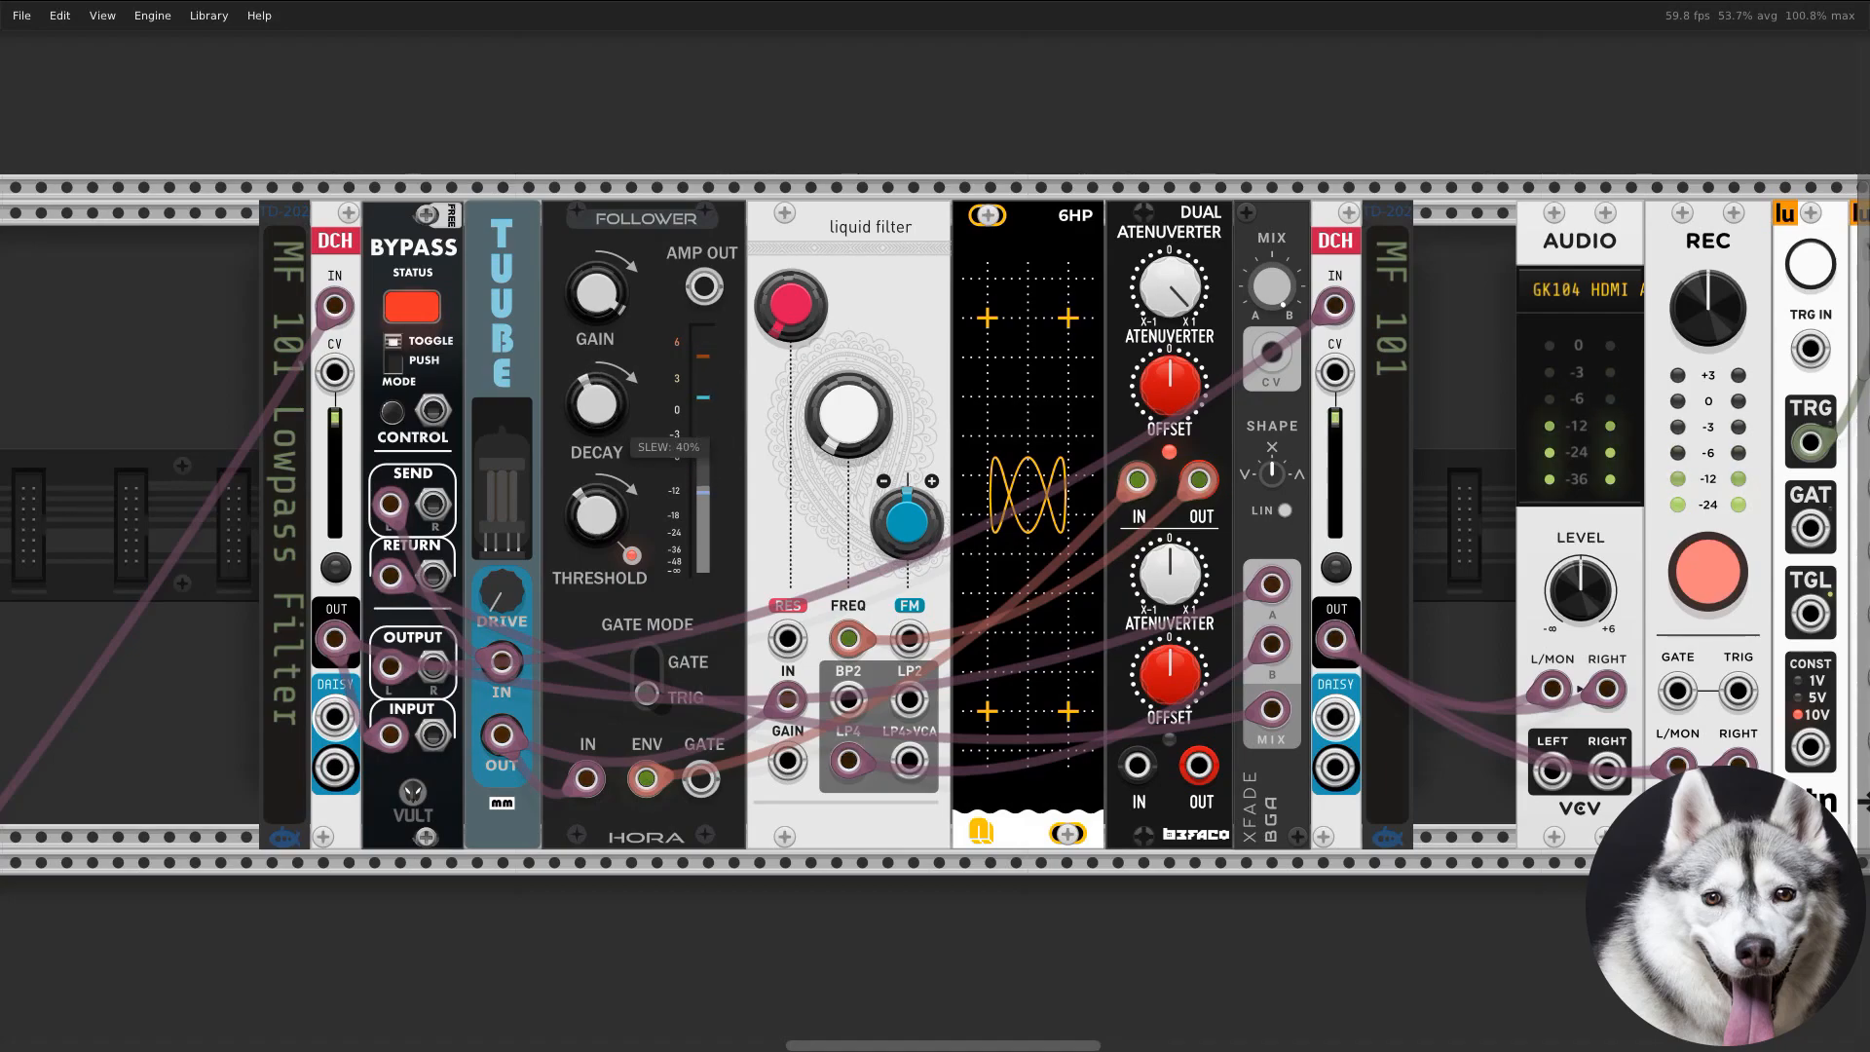
Step: Raise the liquid filter's resonance, sweep its frequency up and down, and adjust the follower's decay
drag(850, 453, 850, 436)
mouse_move(814, 336)
mouse_down()
mouse_move(814, 292)
mouse_move(814, 314)
mouse_up()
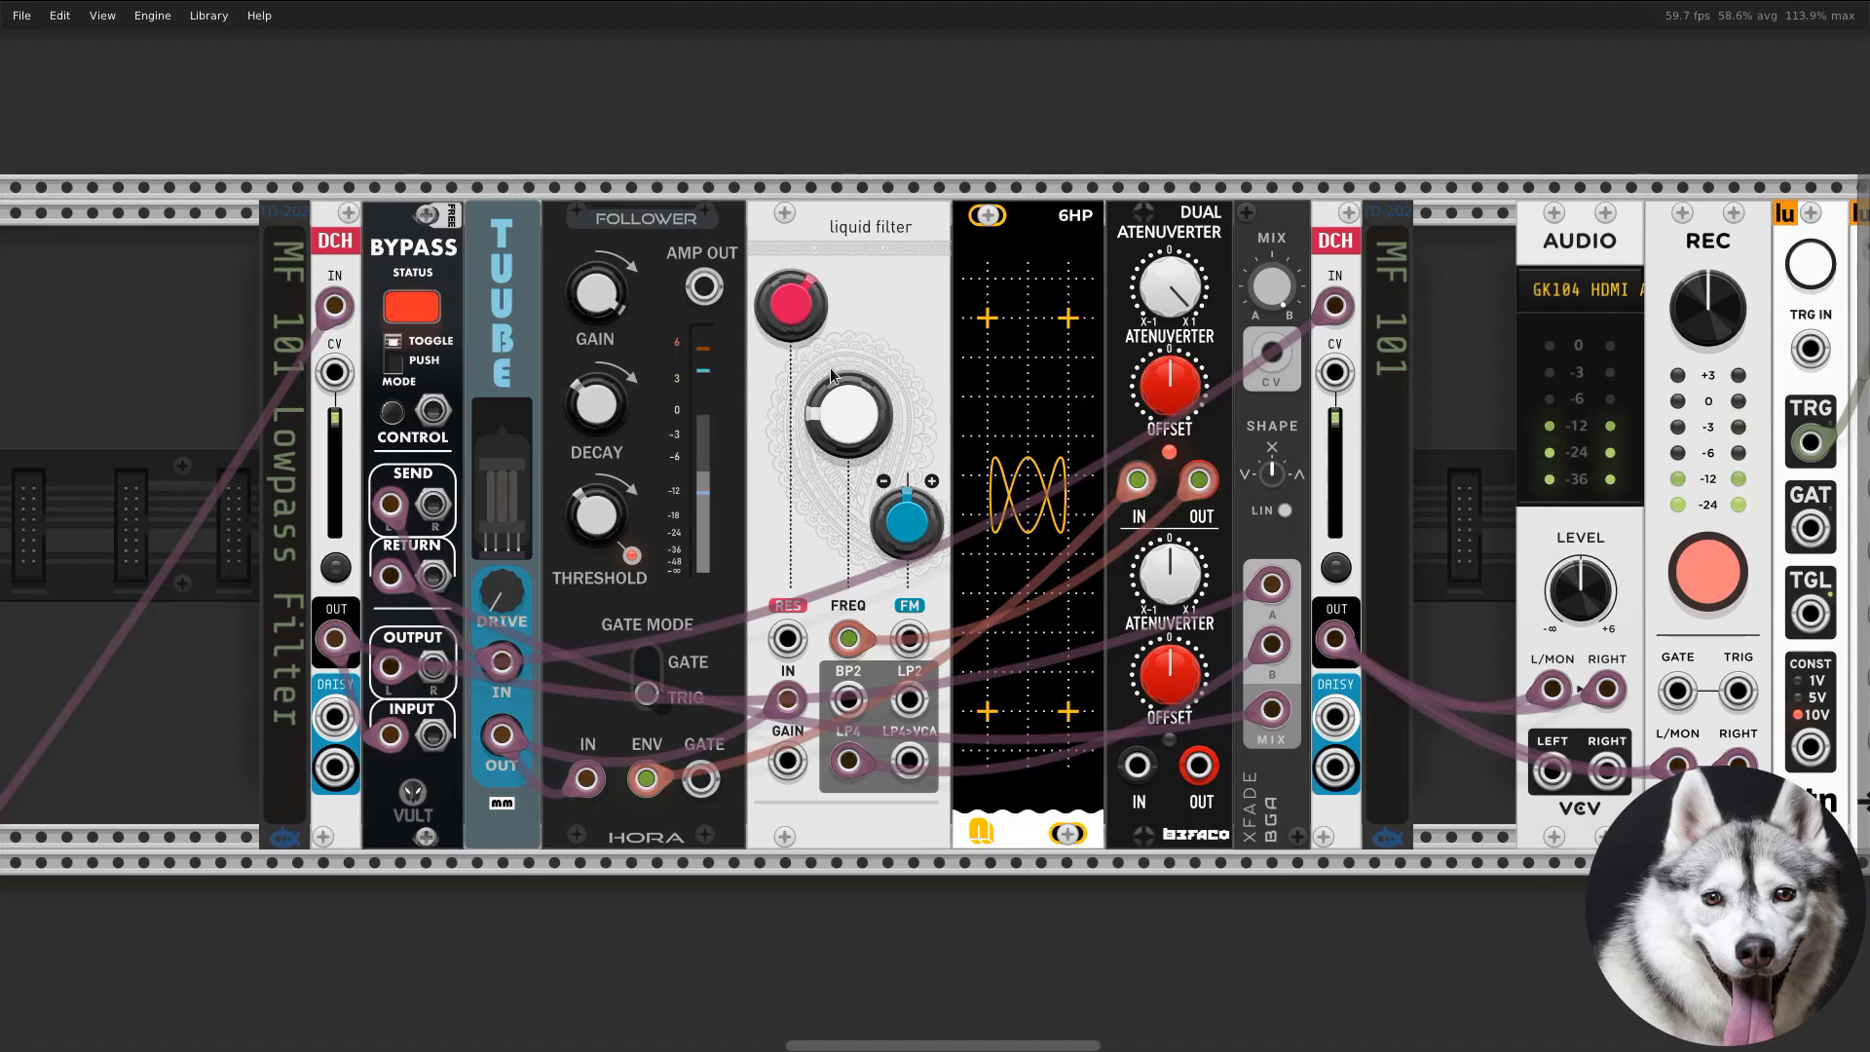
drag(876, 446, 876, 481)
drag(597, 404, 598, 340)
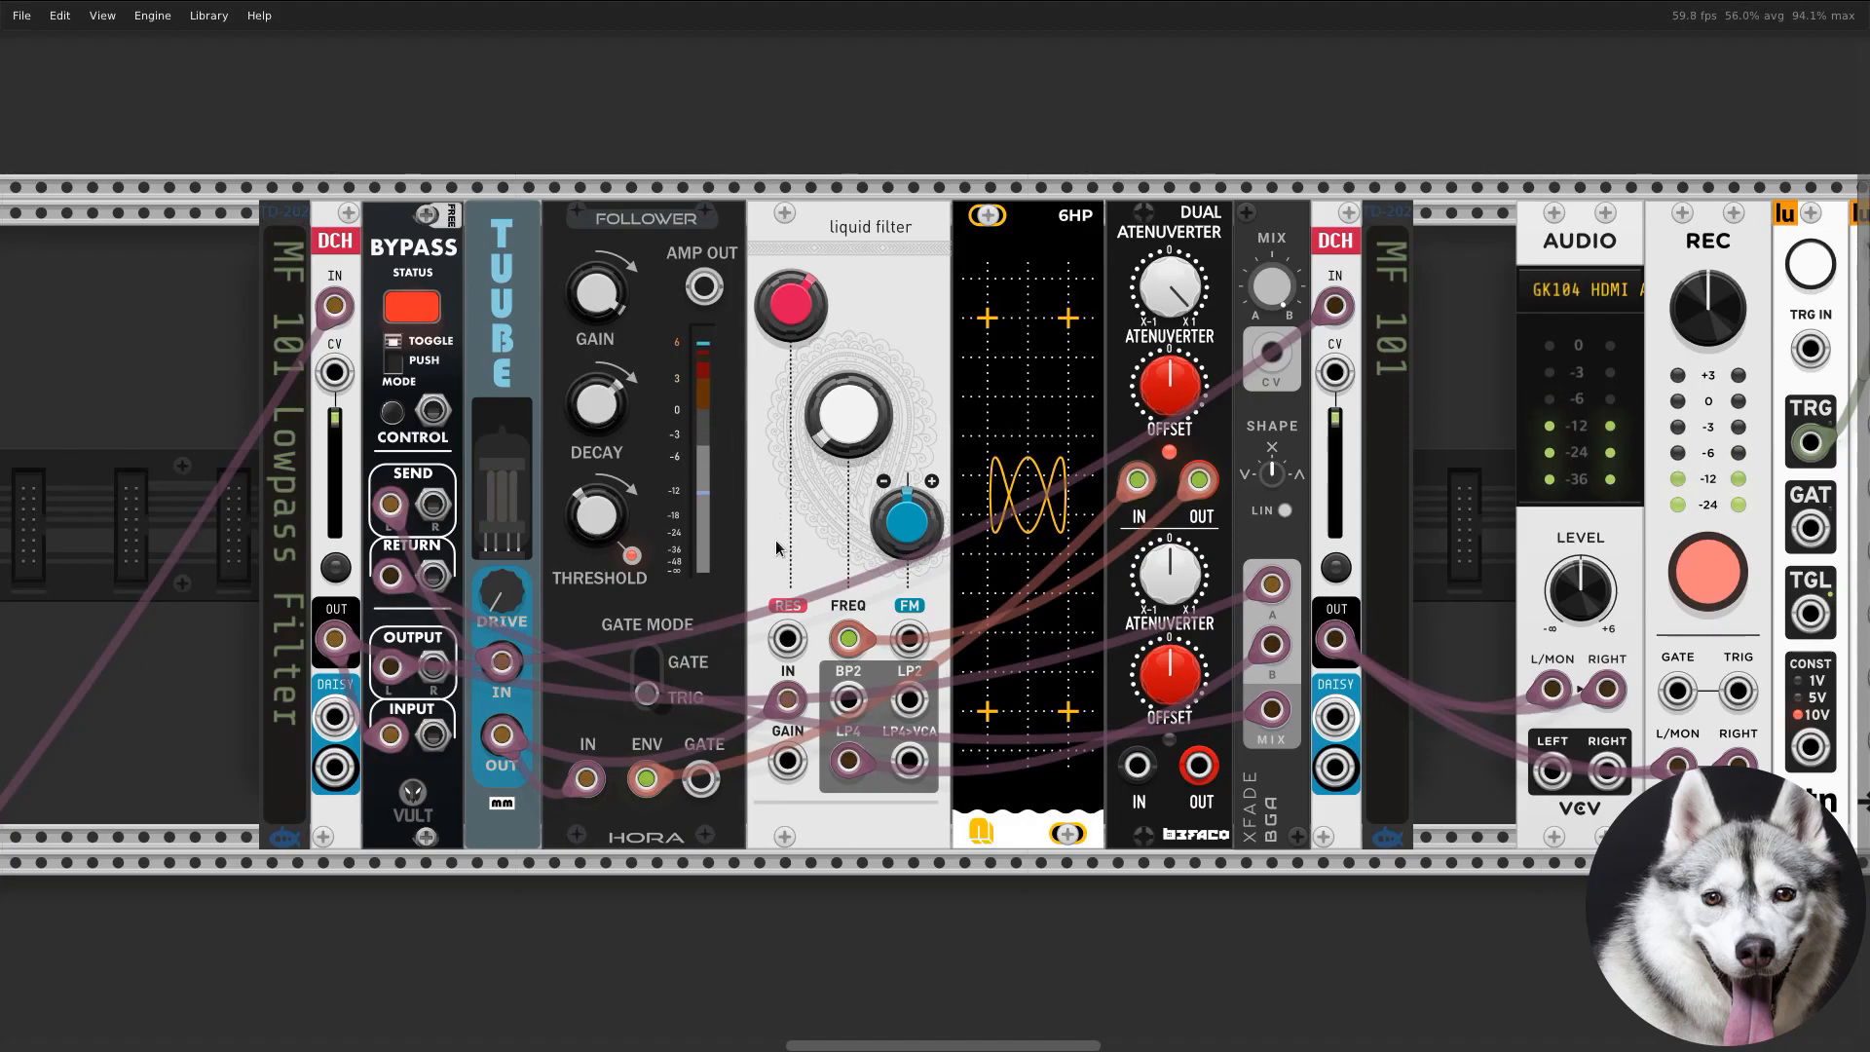
Step: Try the MF-101 crossfader's mix at about -14.7%, reset it to 0%, and turn it towards B
mouse_move(1281, 296)
mouse_down()
mouse_move(1280, 370)
mouse_move(1268, 299)
mouse_up()
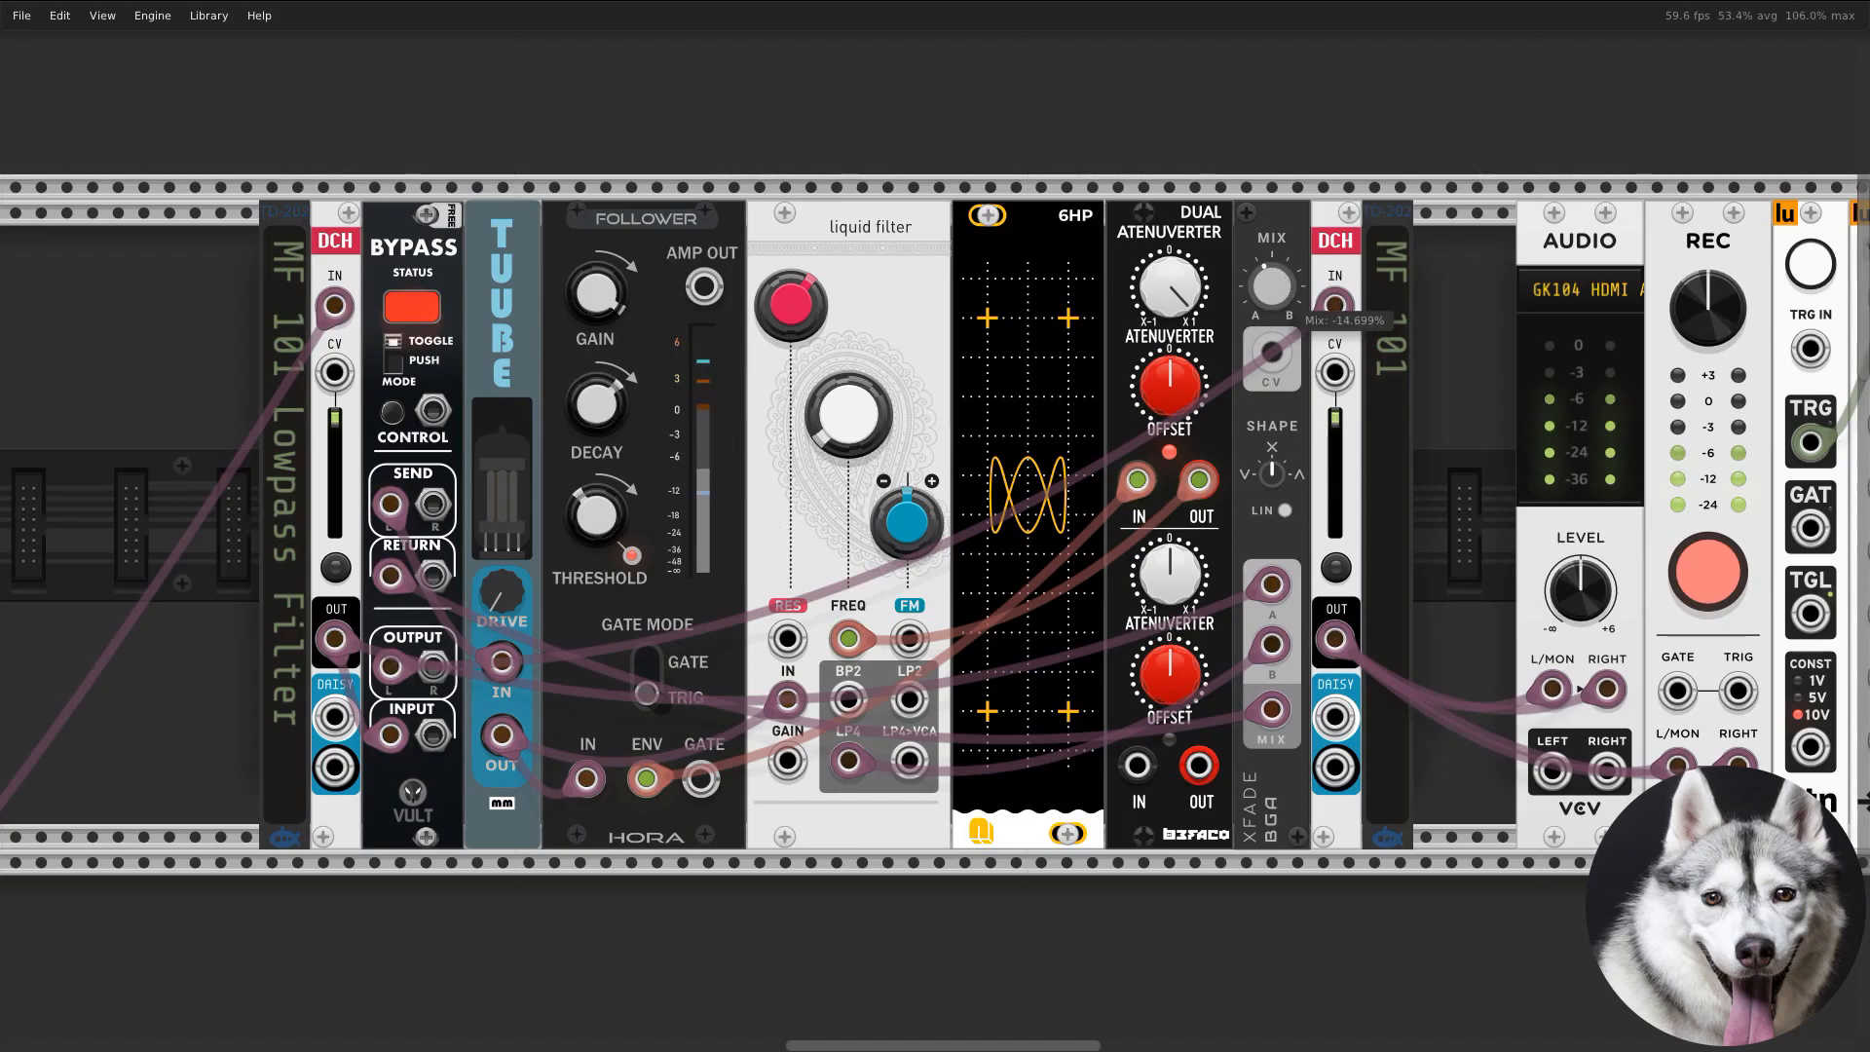
double_click(1267, 296)
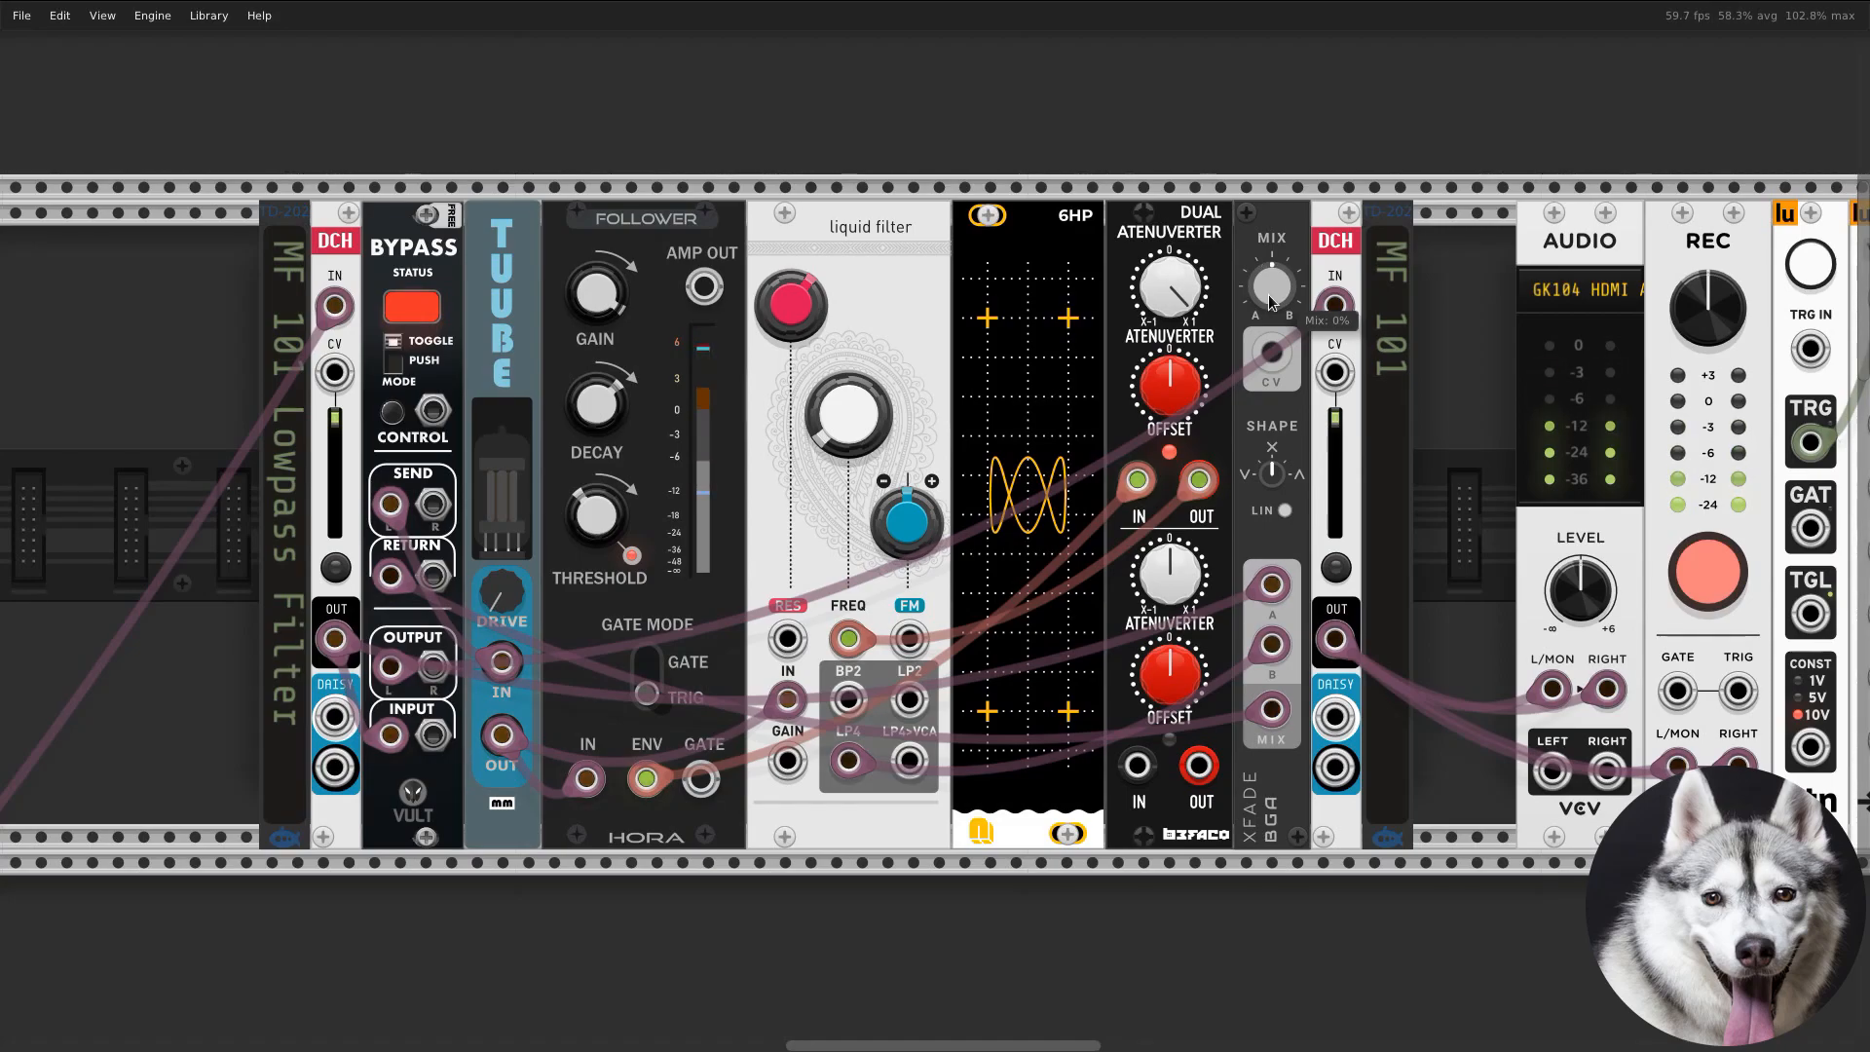
drag(1268, 302, 1268, 195)
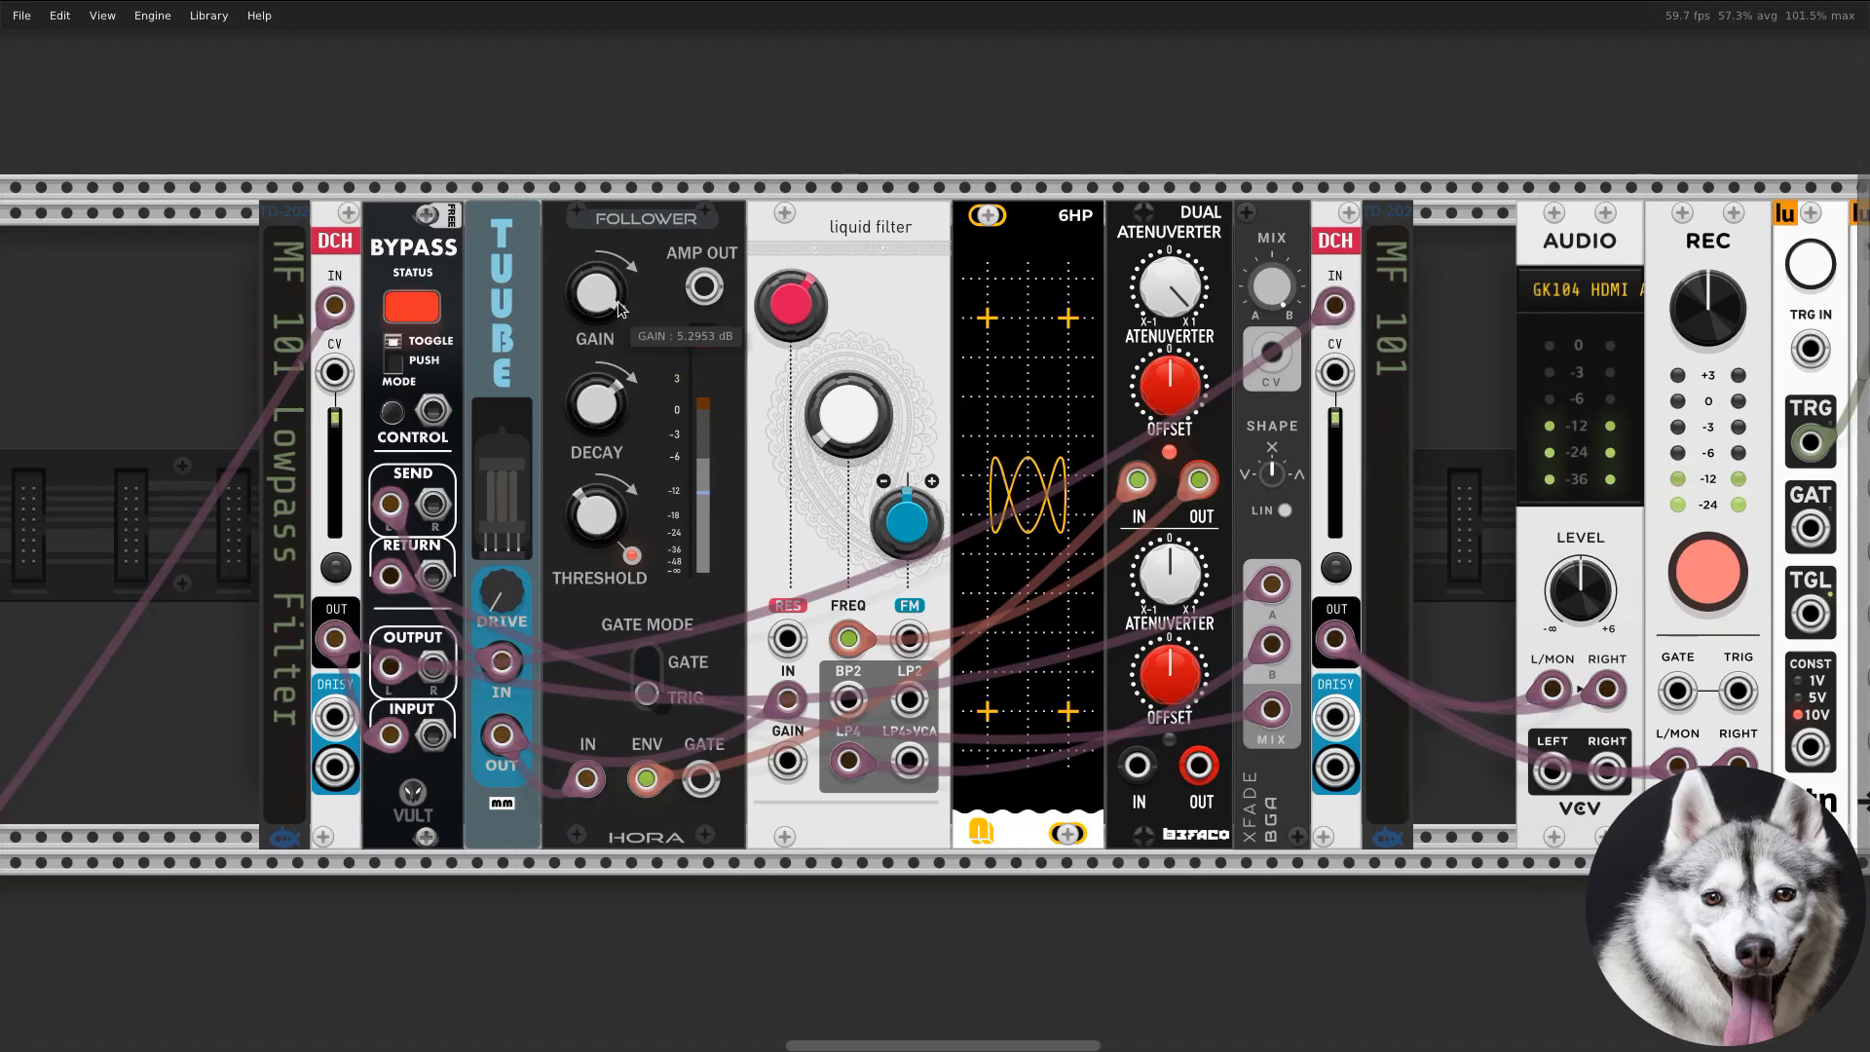
Step: Fine-tune the follower's gain, trying -1.9021 dB, and raise its decay slightly
mouse_move(608, 304)
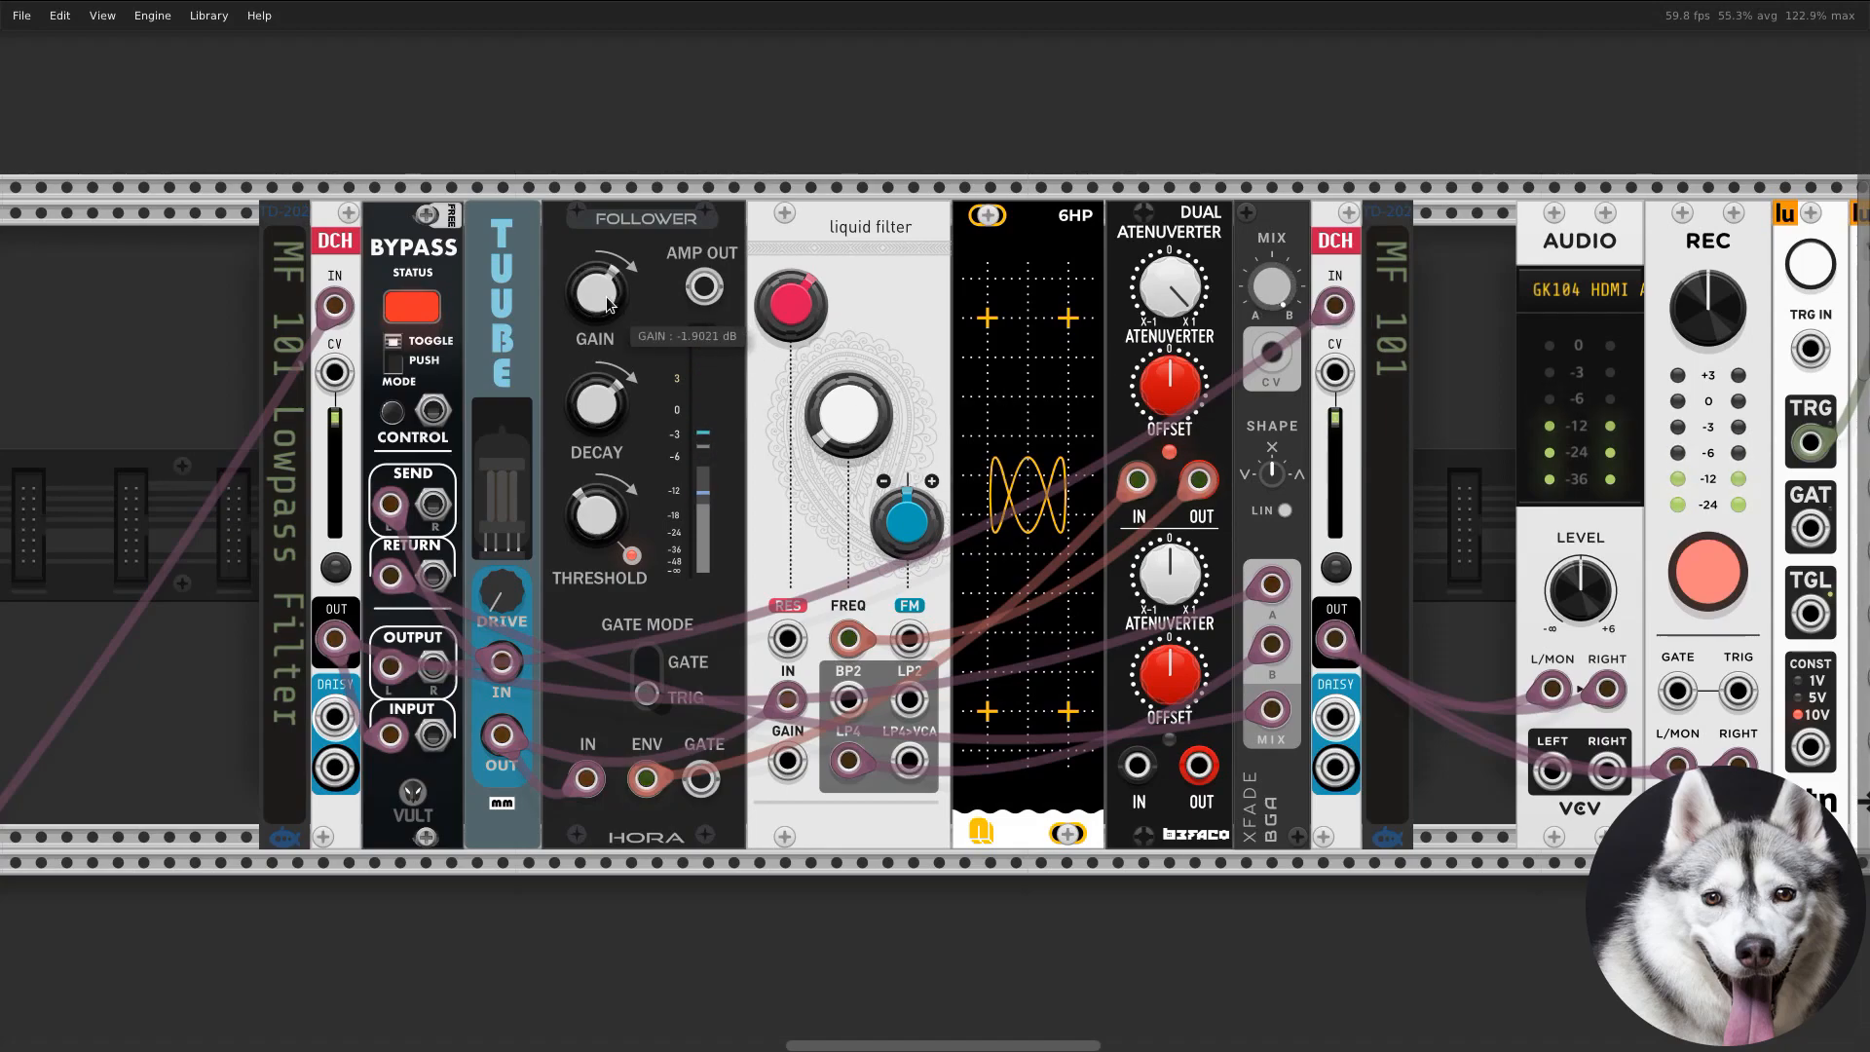
mouse_move(598, 399)
drag(598, 399, 598, 380)
mouse_move(598, 309)
drag(598, 310, 598, 292)
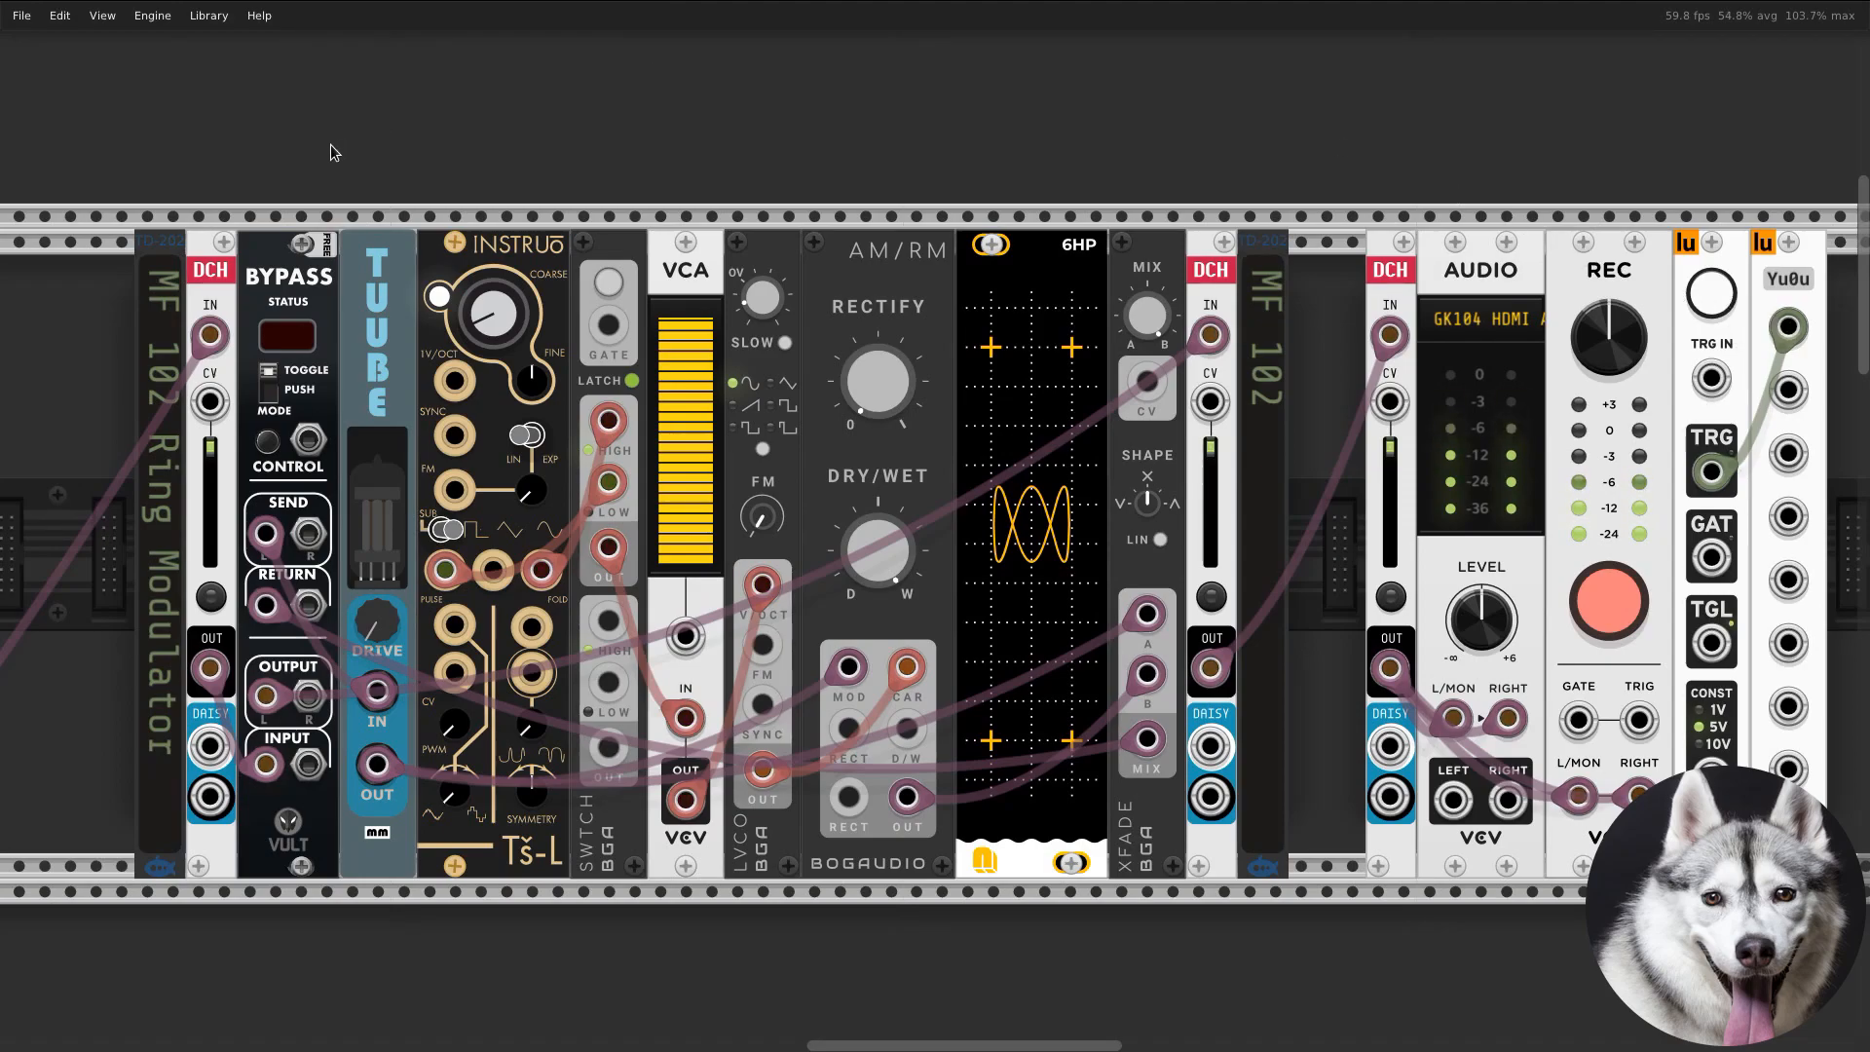
Step: Engage the Bypass module of the MF-102 Ring Modulator chain and turn the Tuube's drive down
click(275, 447)
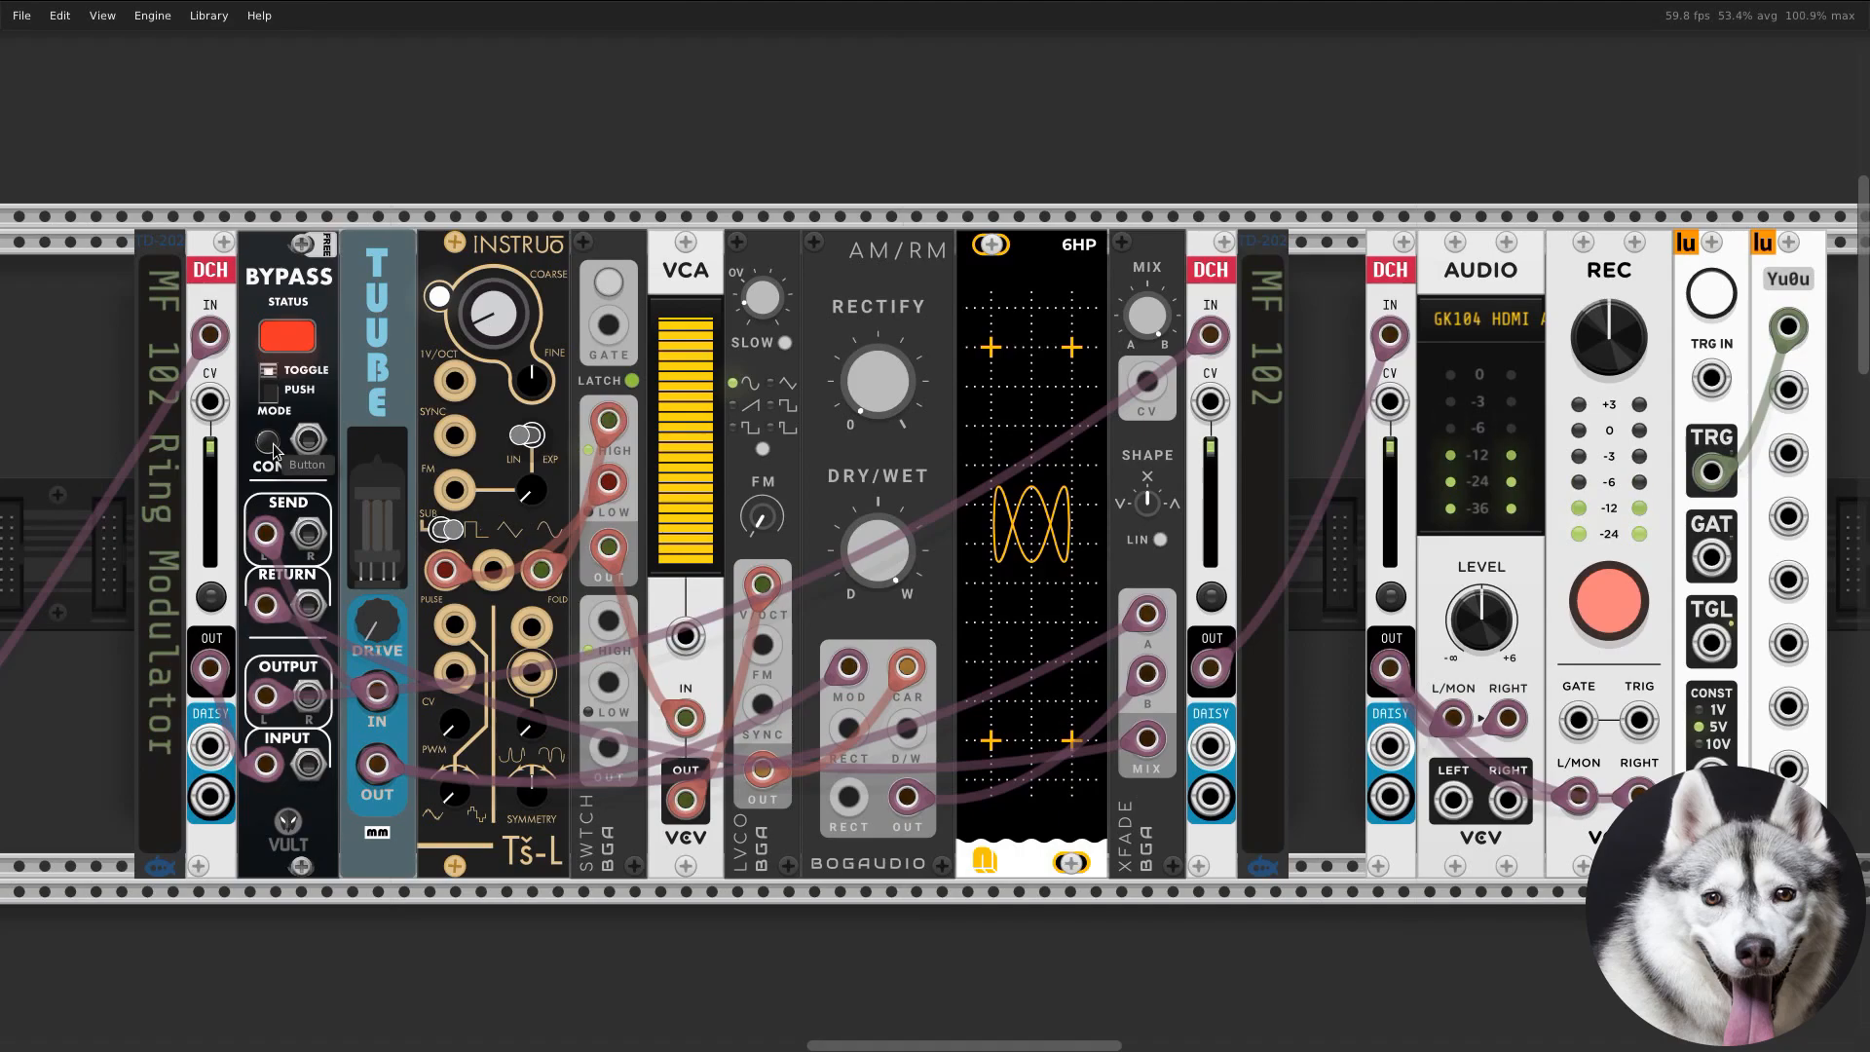
drag(377, 620, 377, 666)
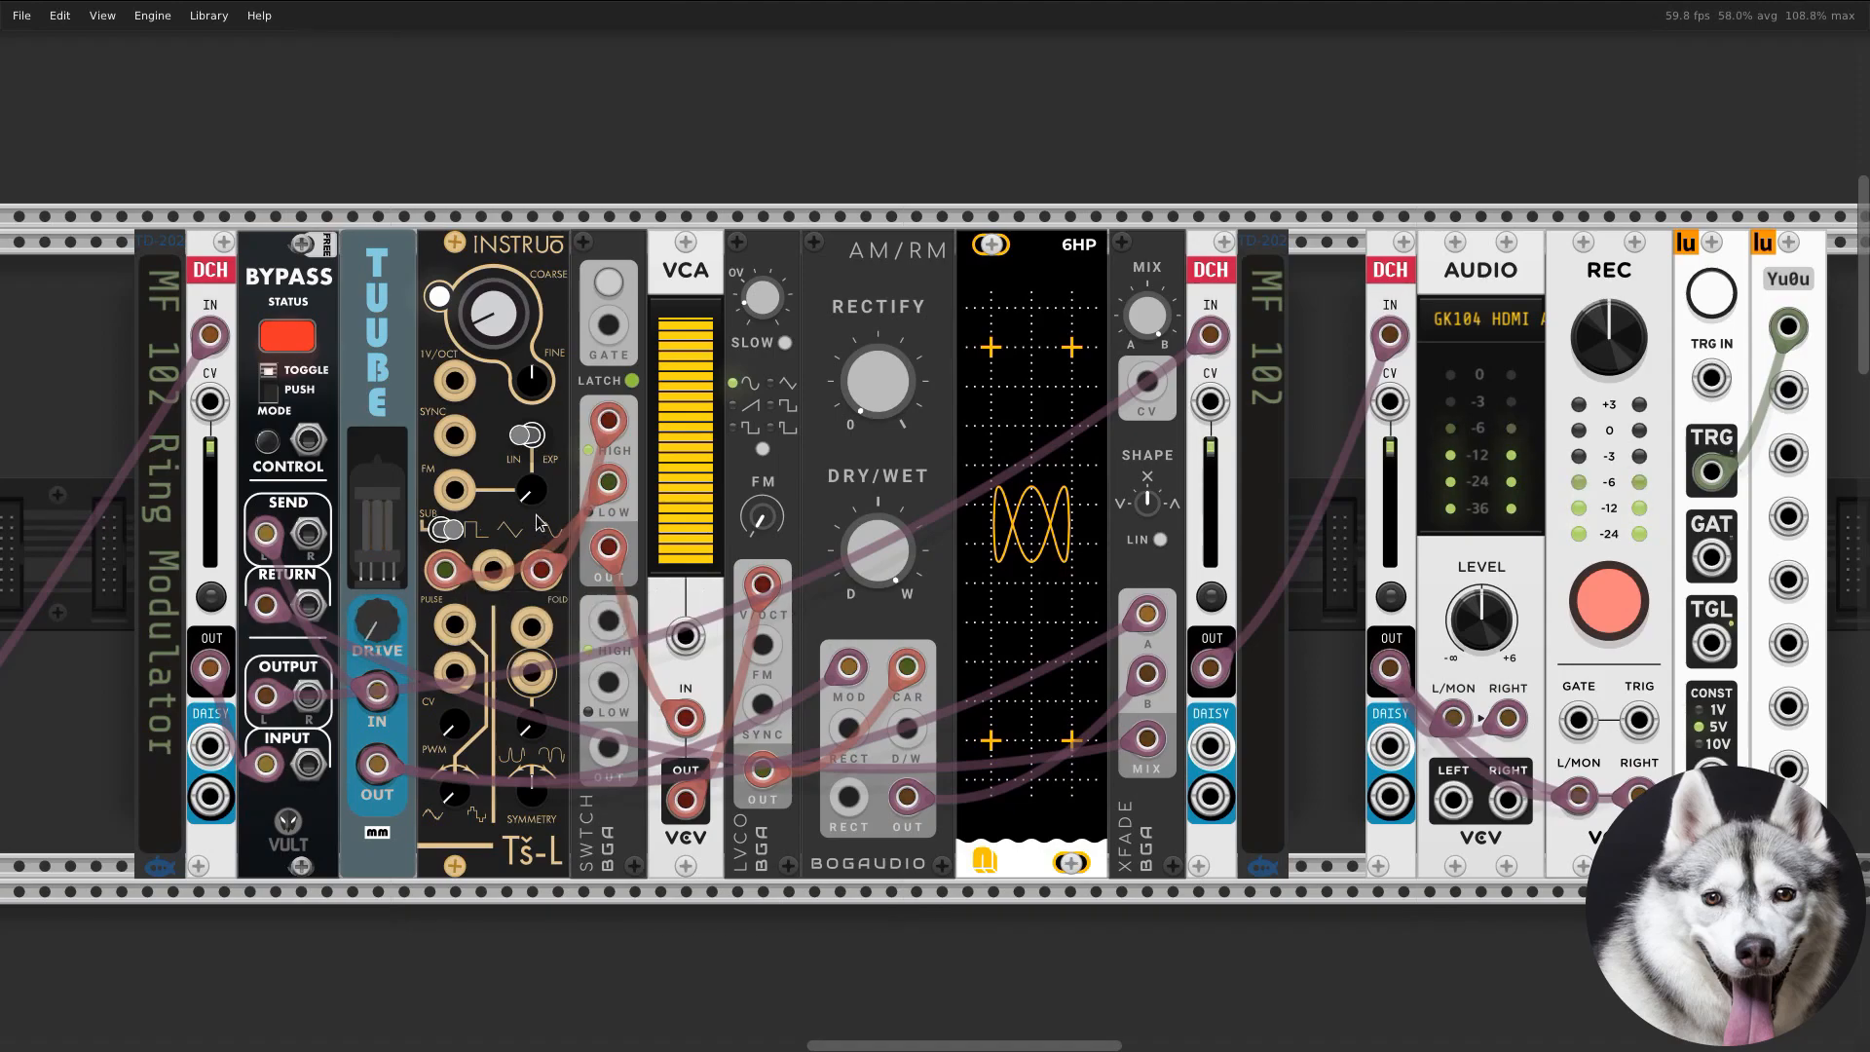
Step: Adjust the Instruō oscillator's coarse frequency and put the LVCO in slow mode at about 1.68 Hz
drag(505, 340, 504, 352)
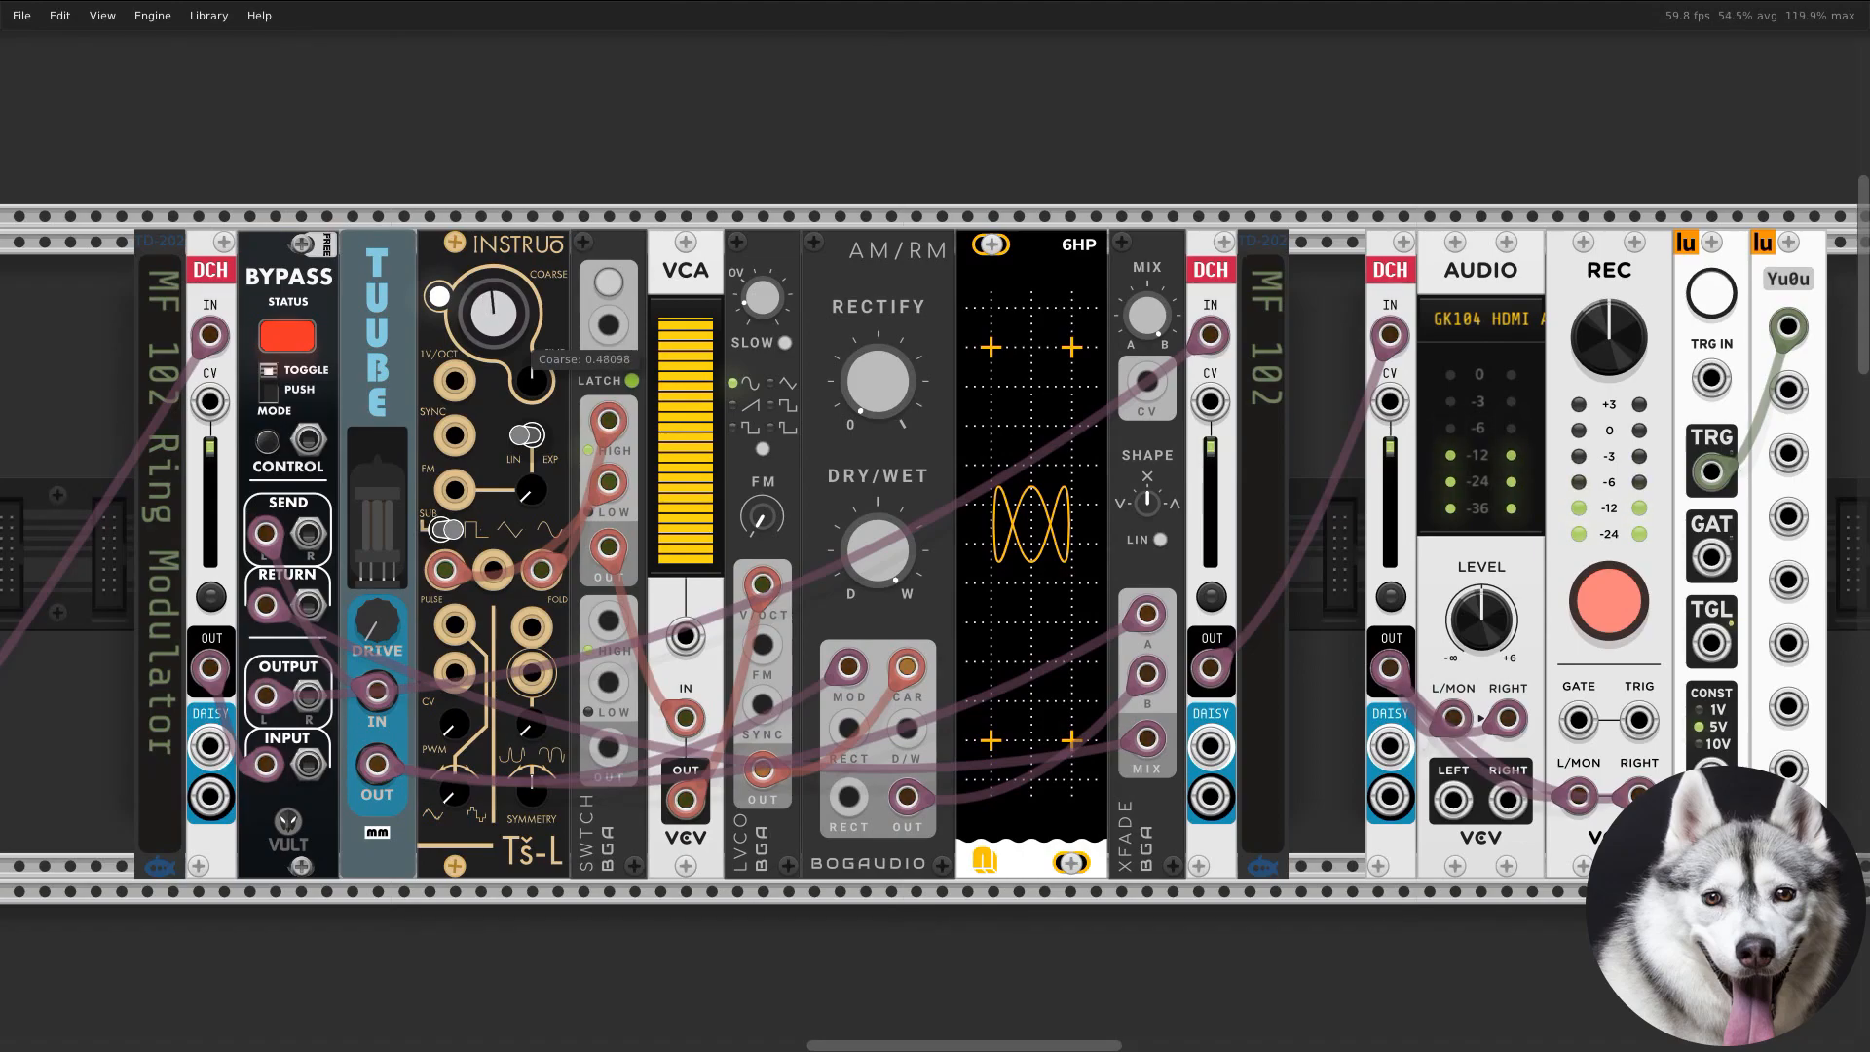
drag(494, 314, 494, 310)
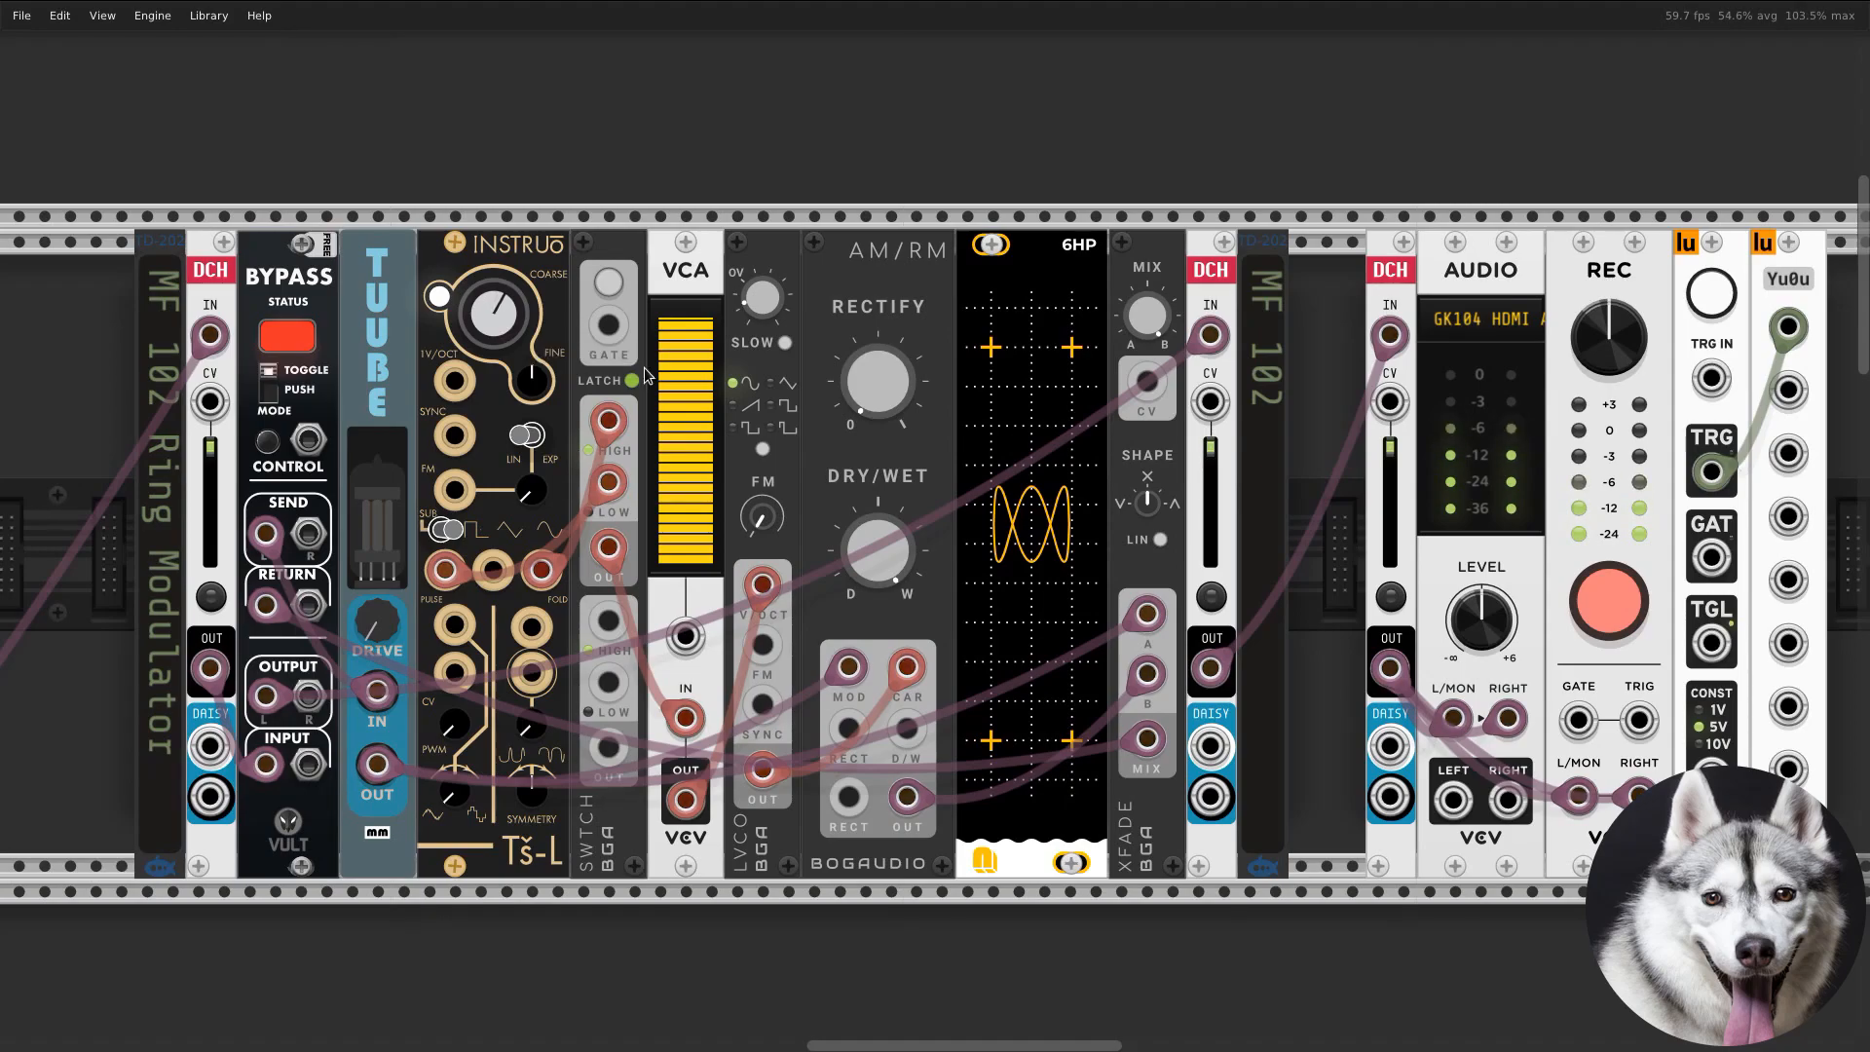
drag(762, 297, 763, 279)
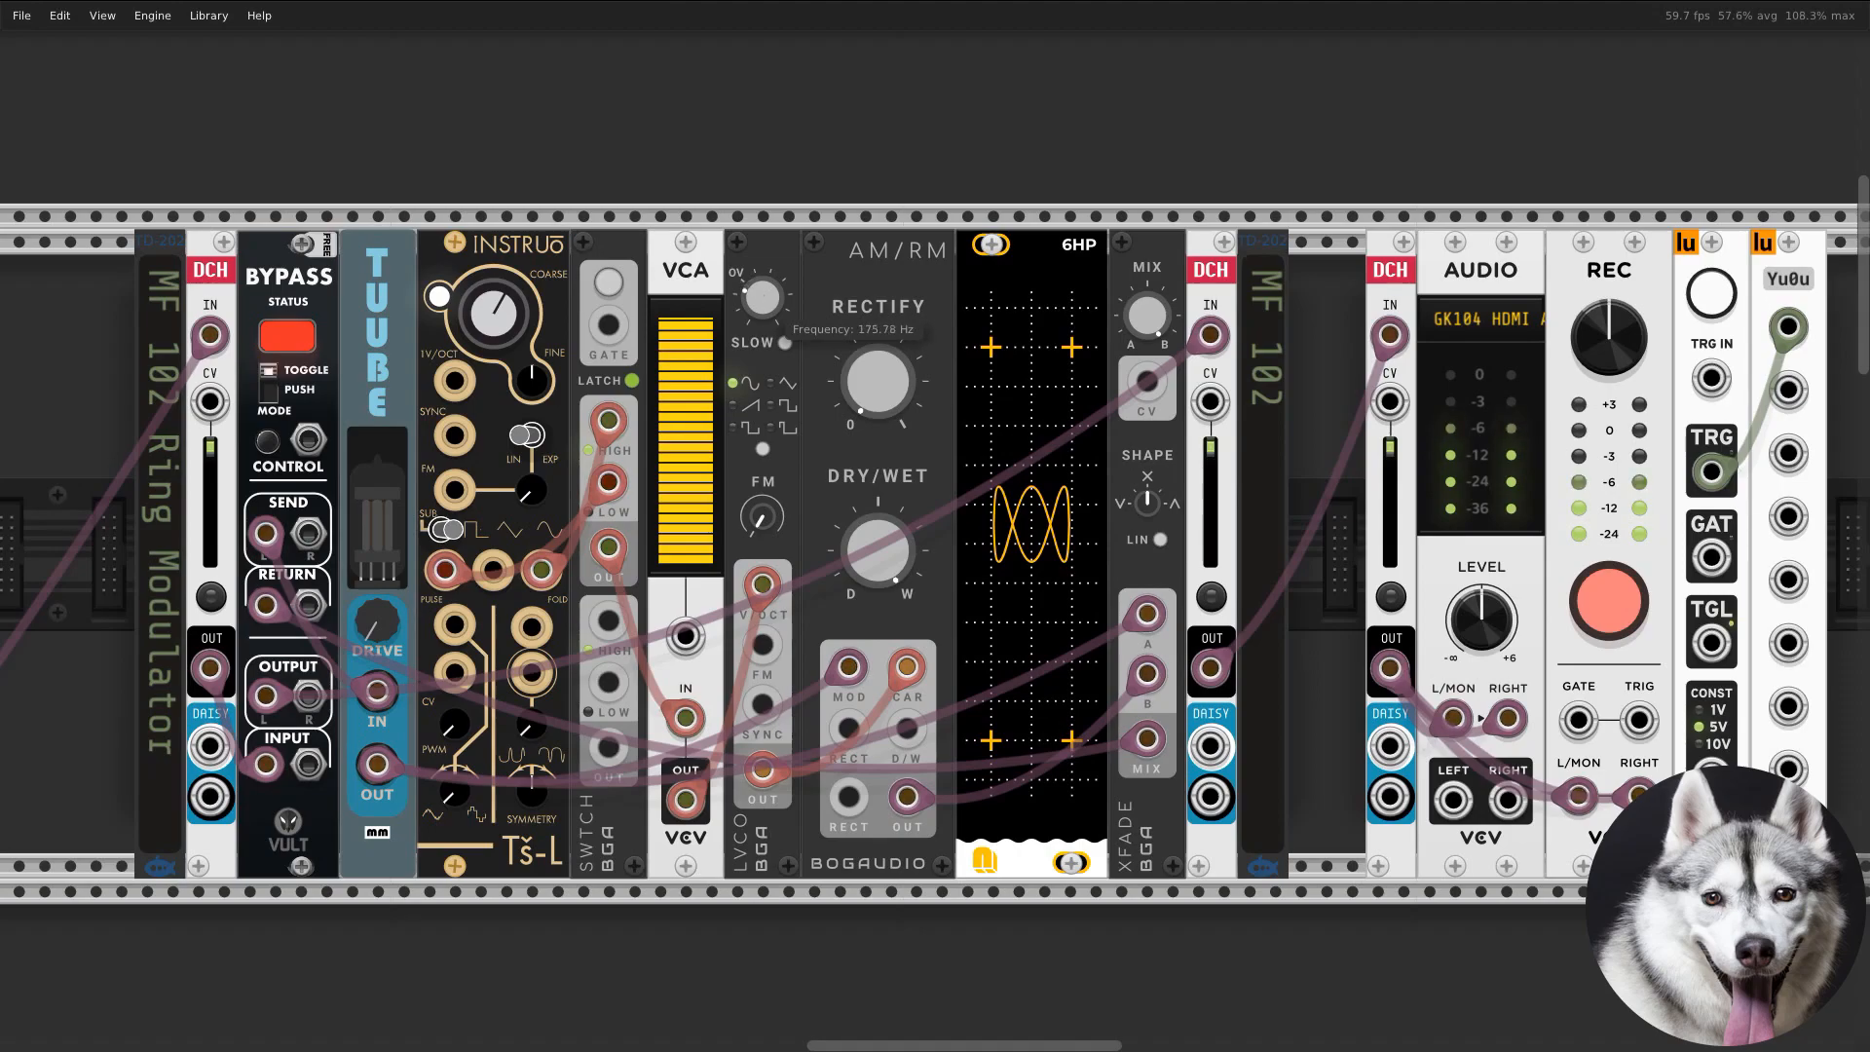
click(785, 341)
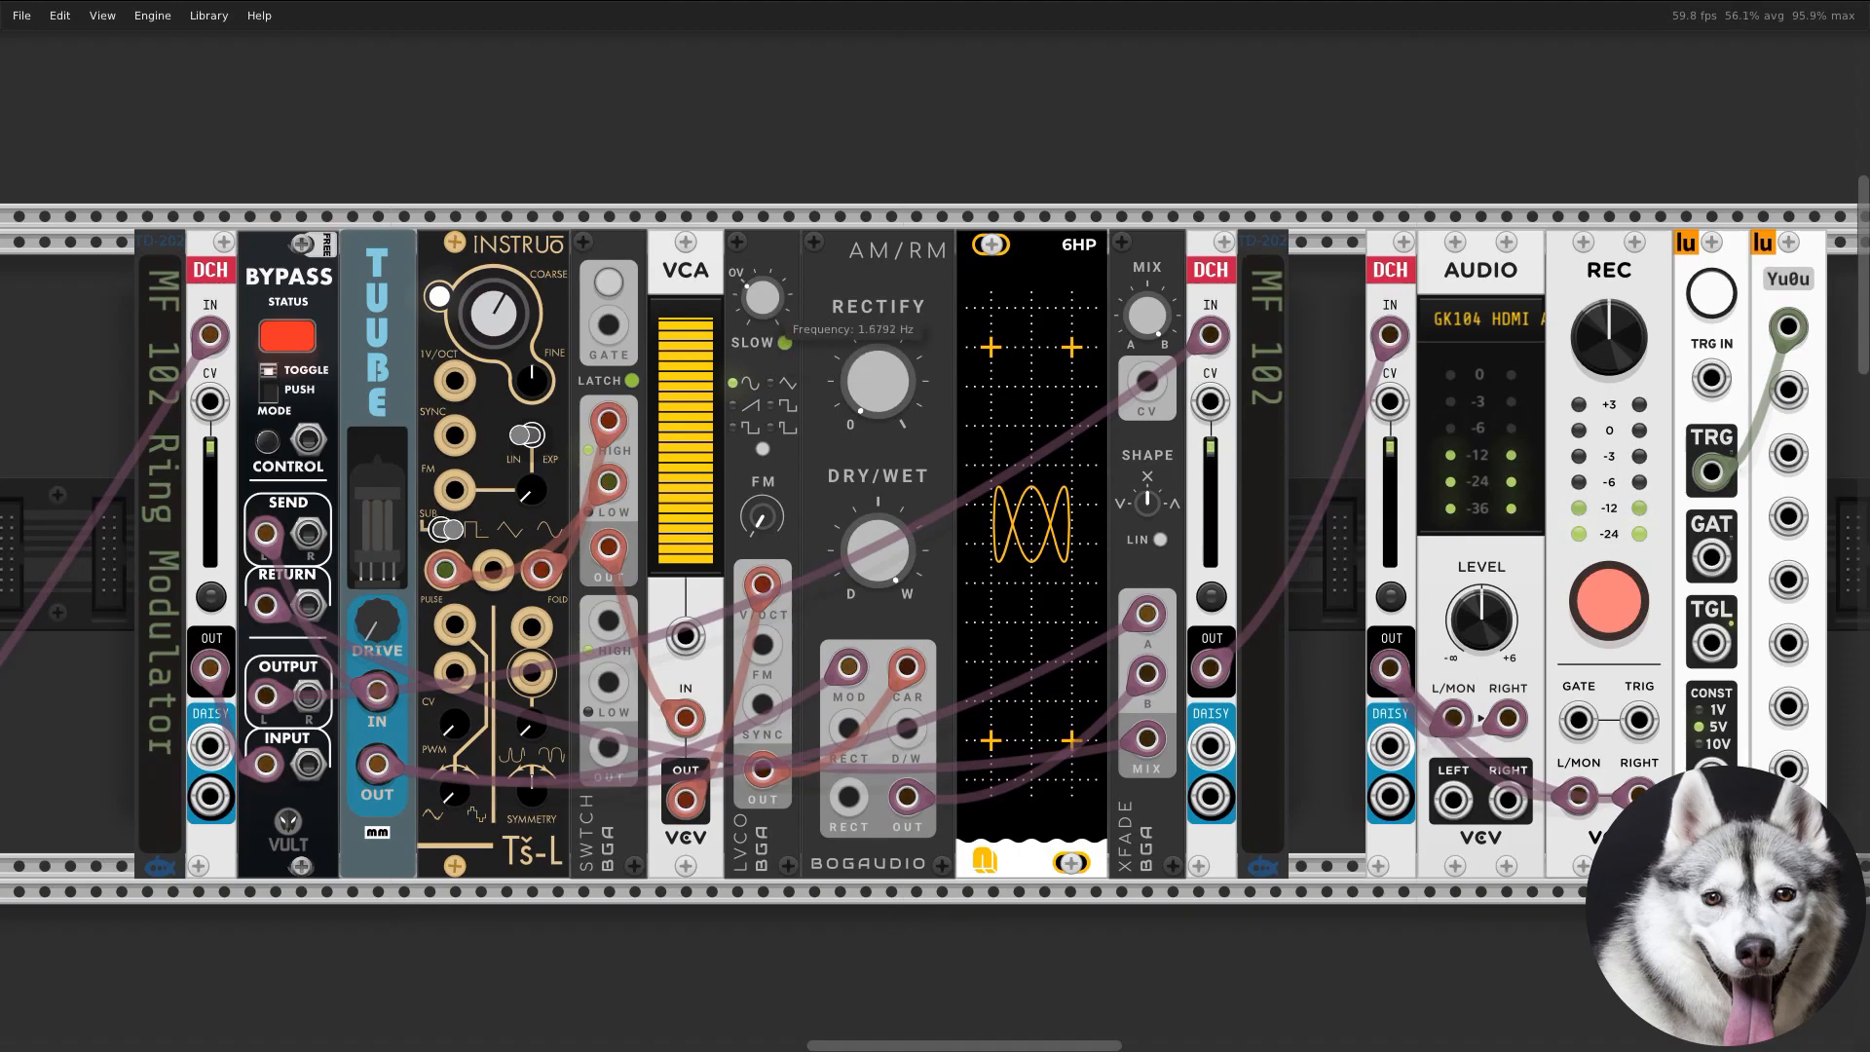
Step: Set the Instruō oscillator's coarse control to 0.36773, and raise the LVCO's frequency with a Triangle waveform
drag(501, 307, 501, 336)
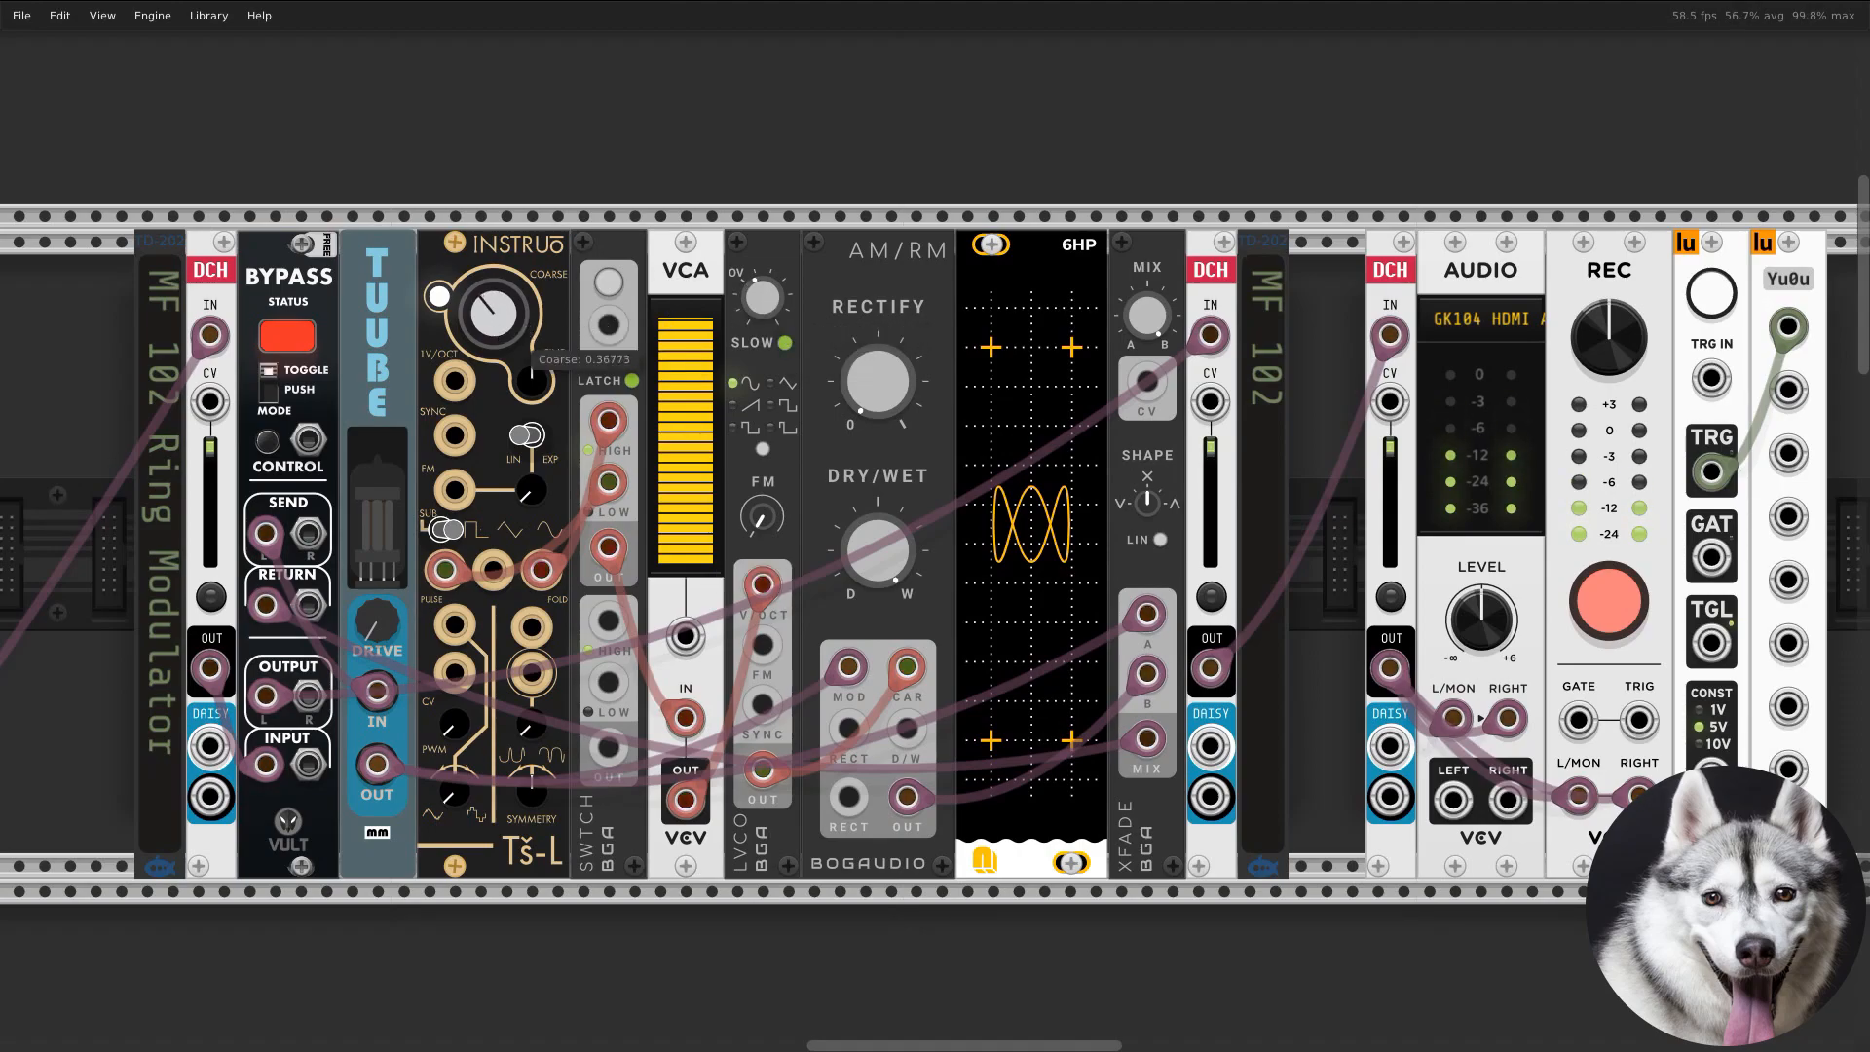
drag(762, 297, 763, 281)
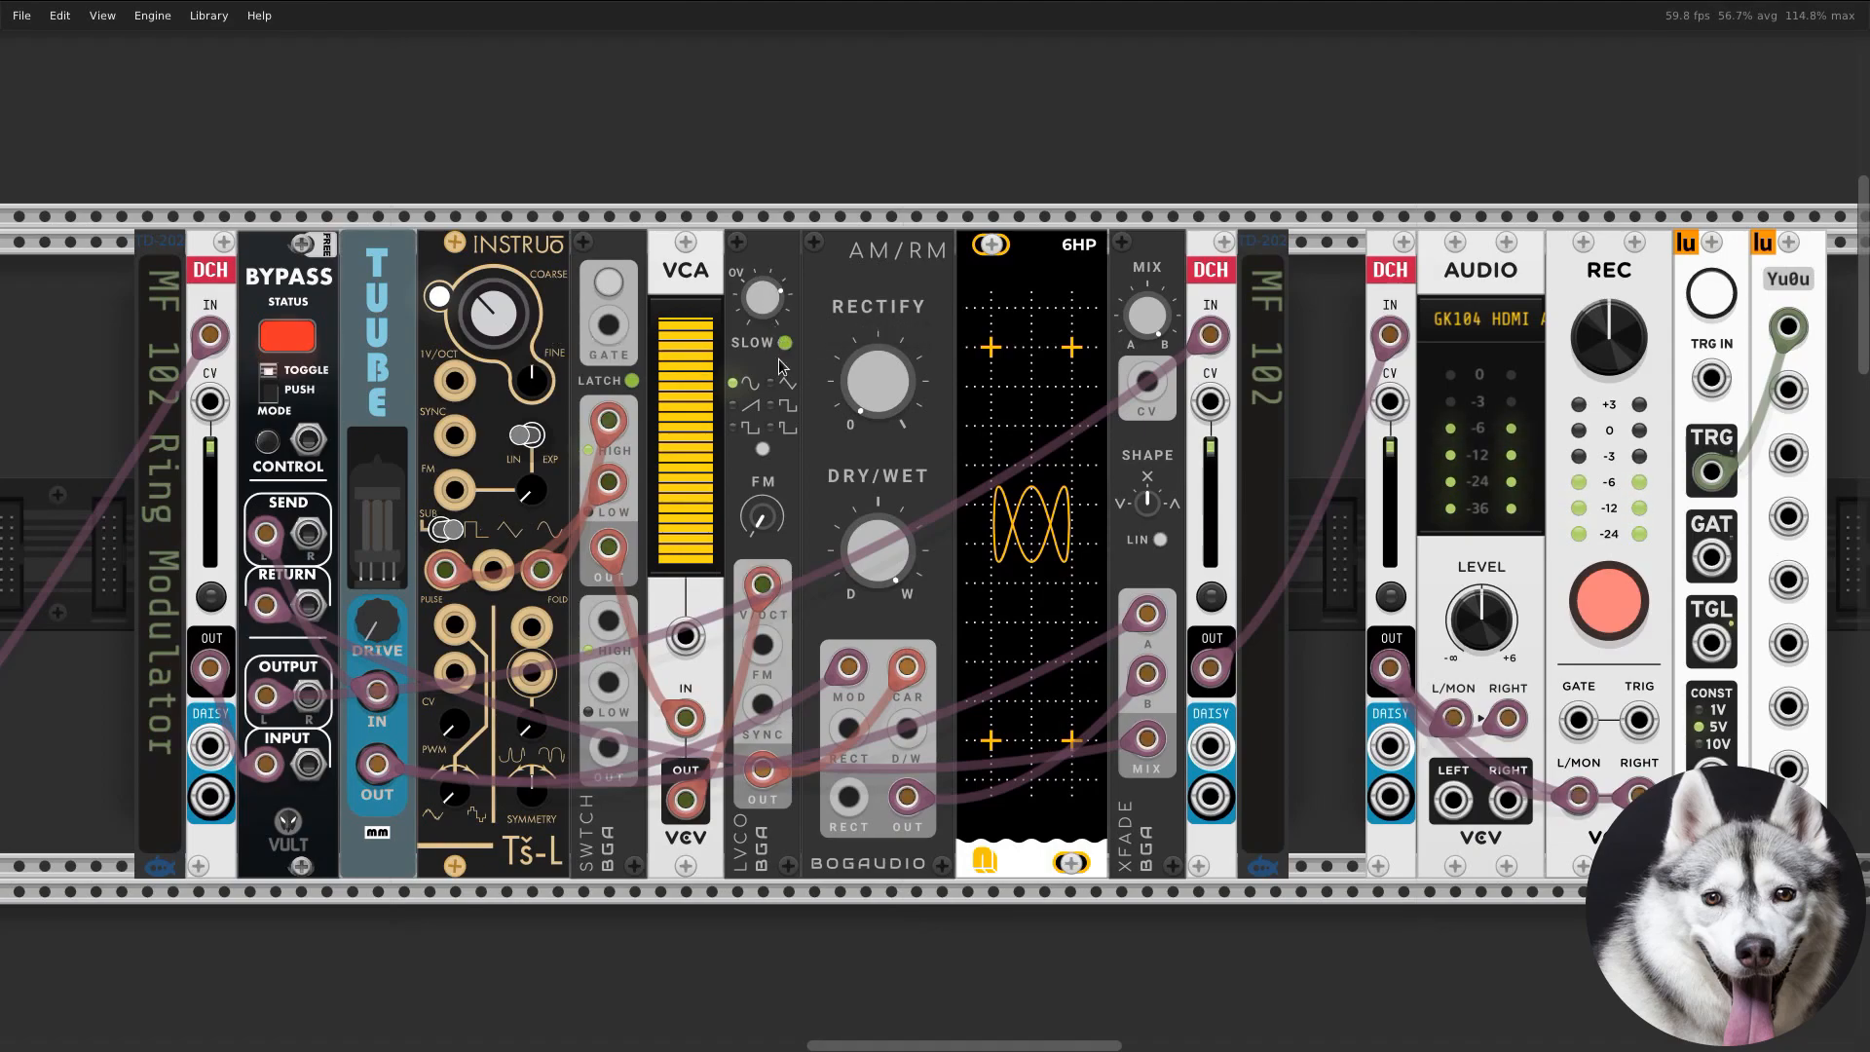
click(762, 450)
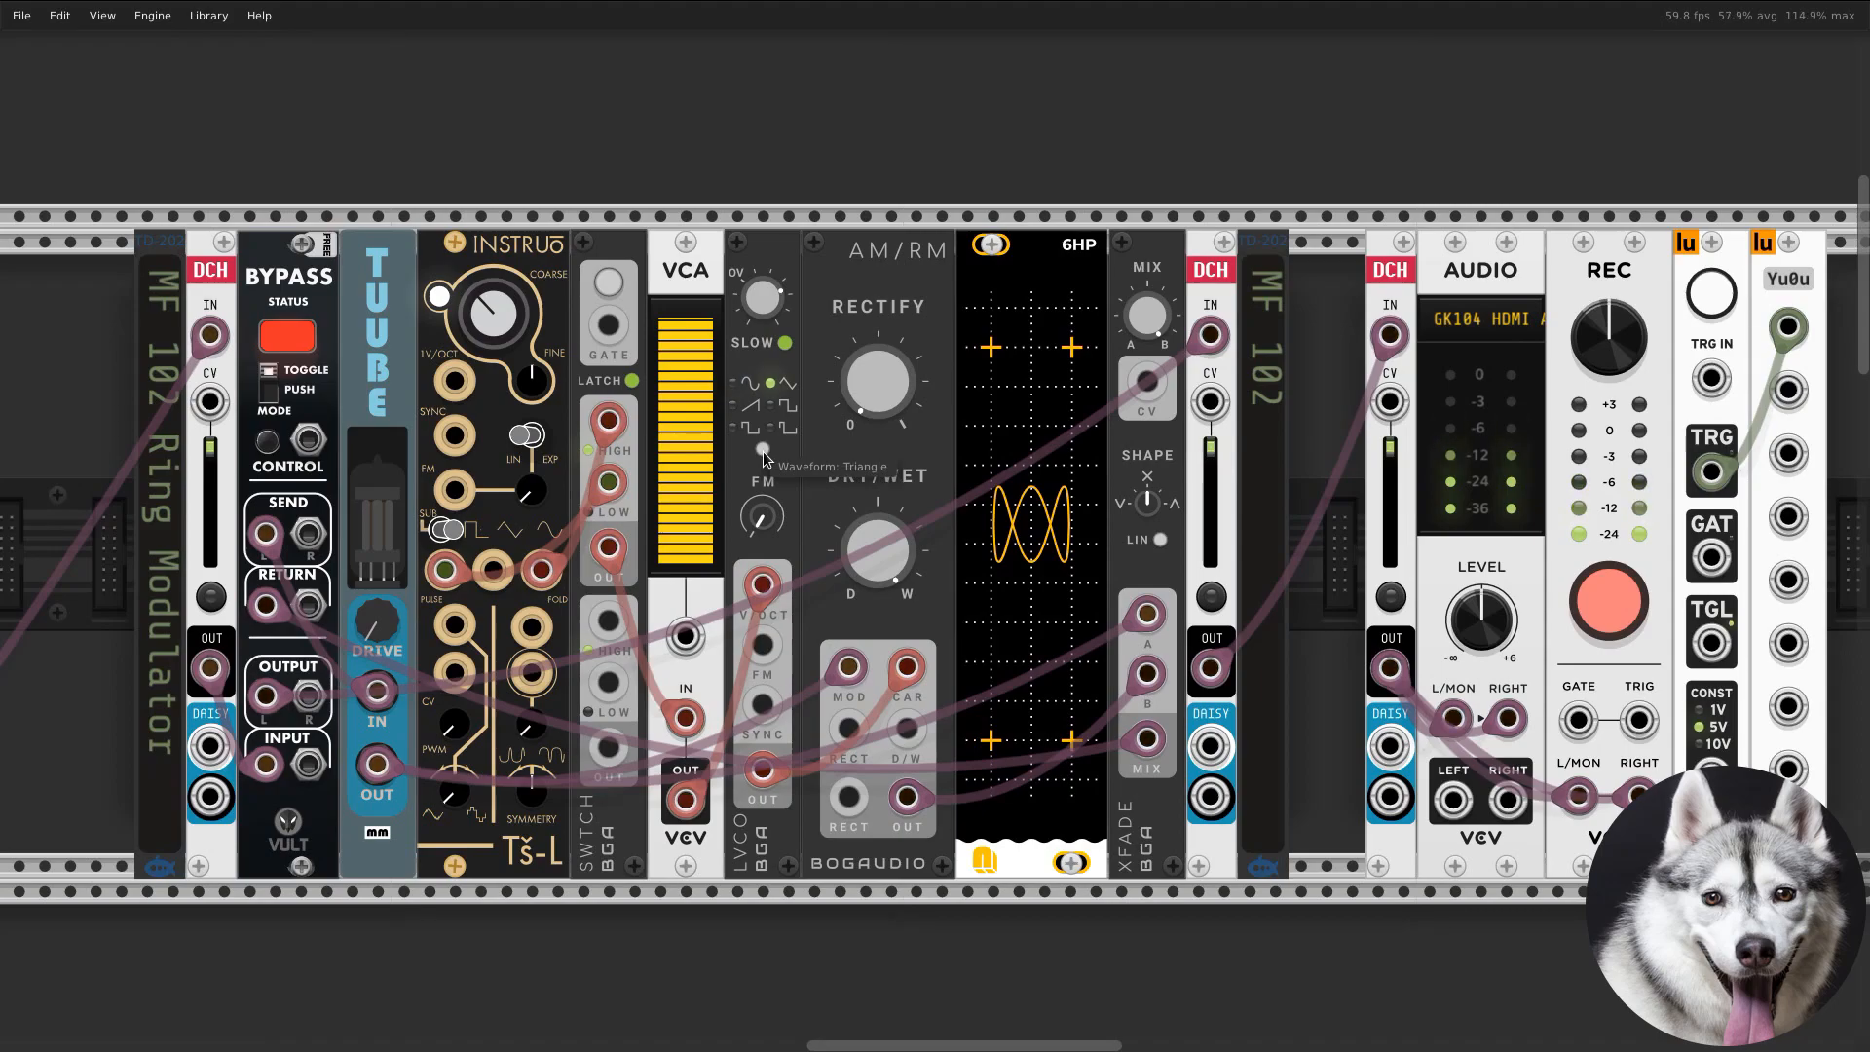
Step: Lower the Instruō coarse frequency, and run the LVCO out of slow mode at 1014.7 Hz with the waveform following Triangle
drag(492, 313, 492, 313)
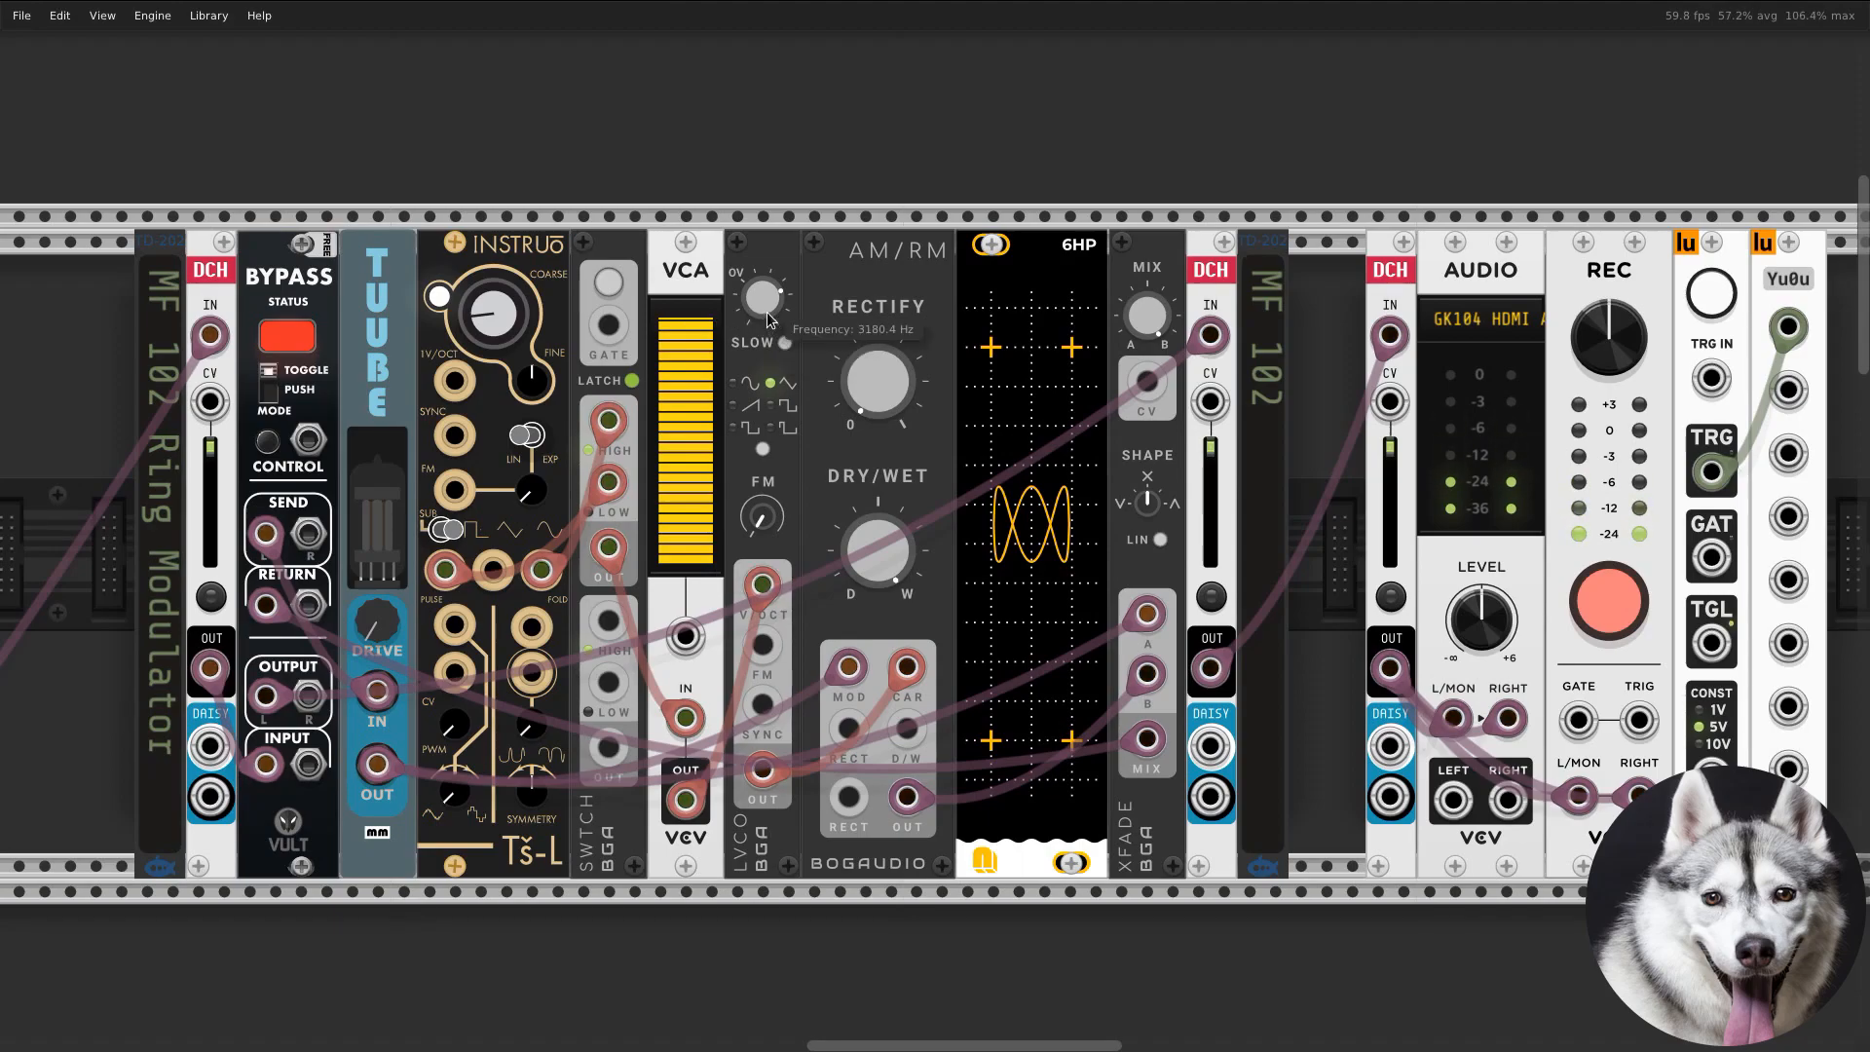
drag(766, 302, 765, 302)
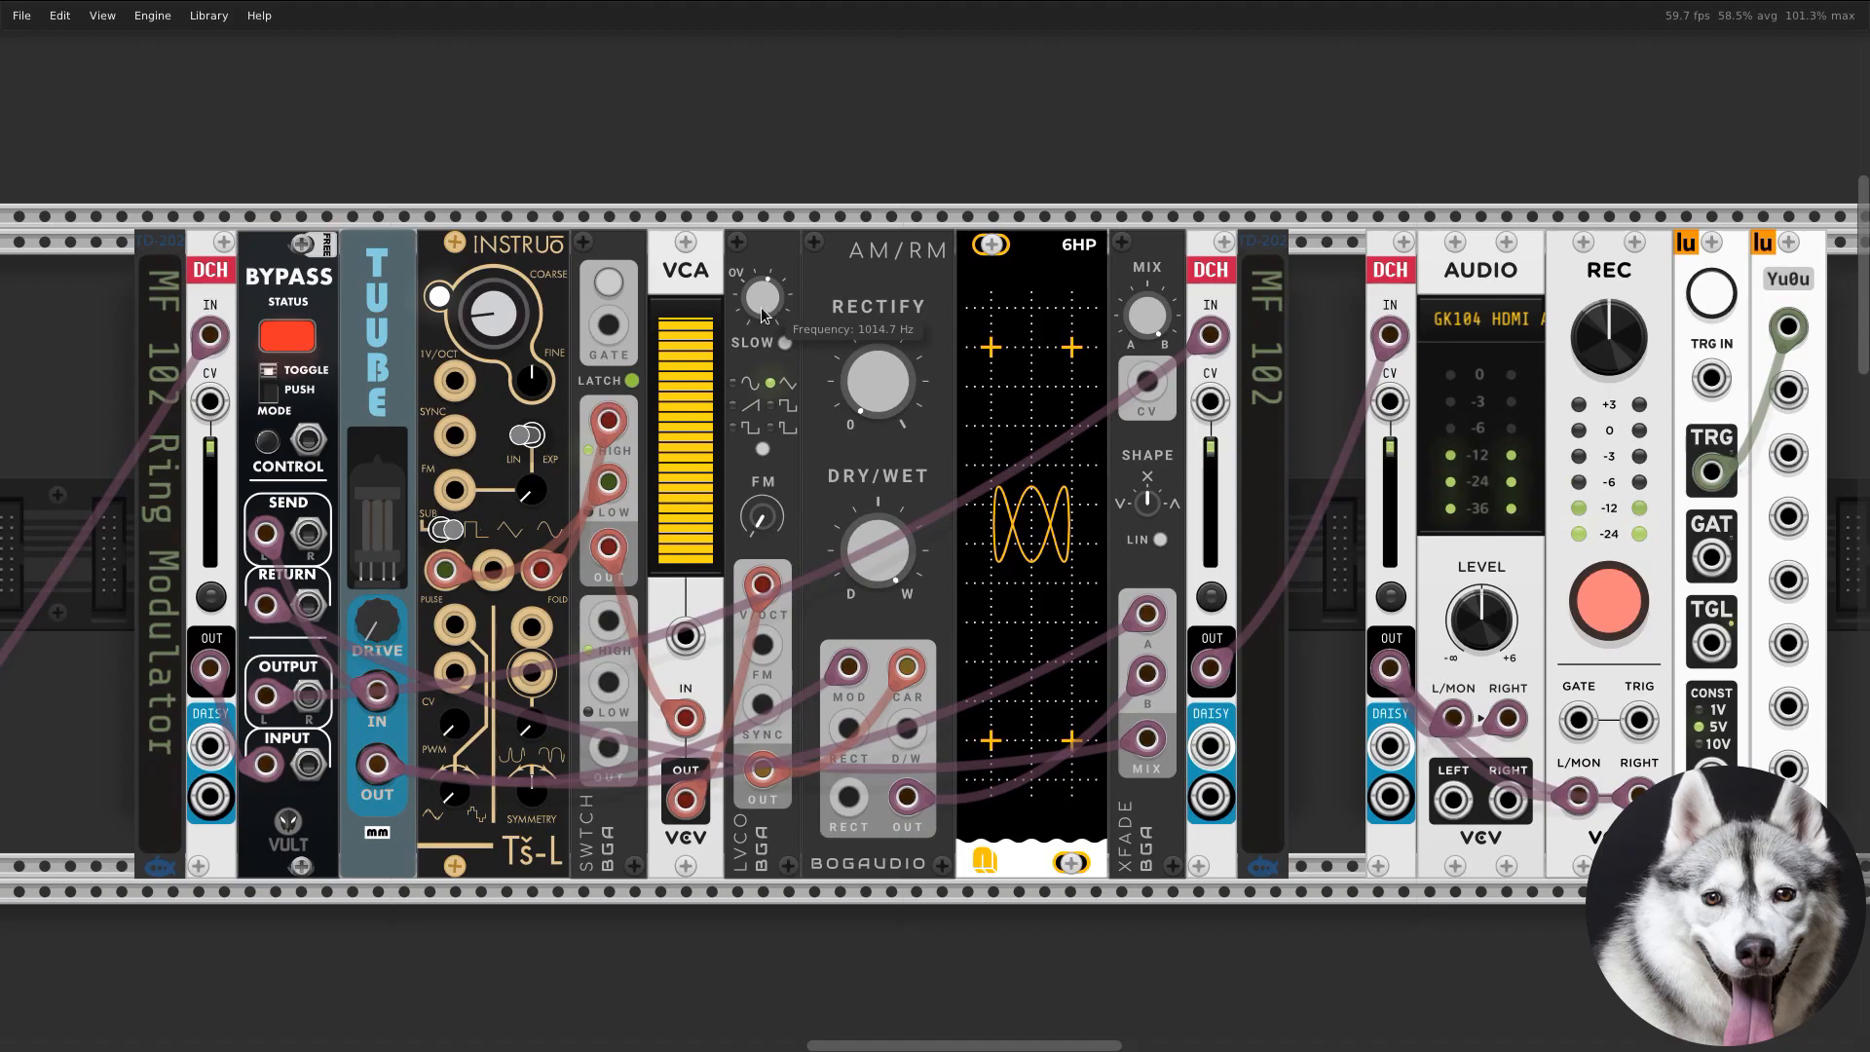
click(763, 449)
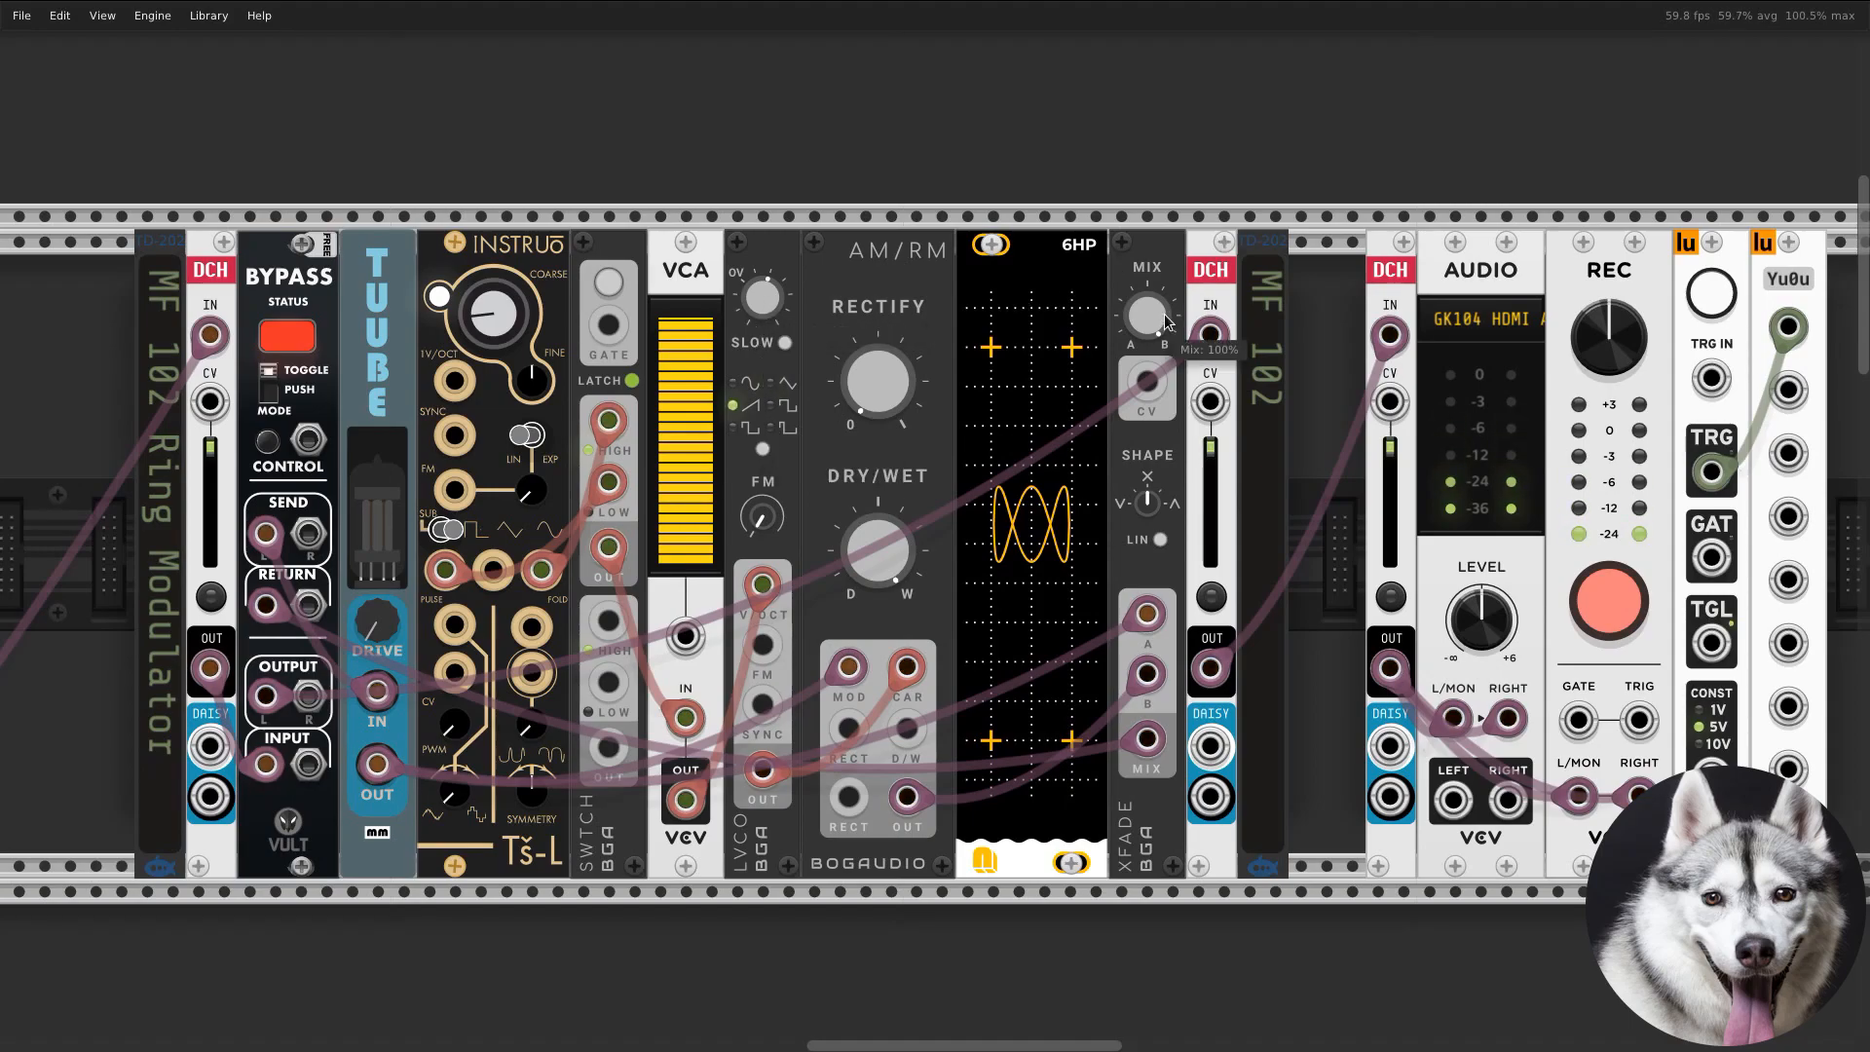
Step: Lower the VCA level, tune the LVCO to 465.11 Hz, and raise the Instruō oscillator's coarse control to 0.55809
mouse_move(1166, 324)
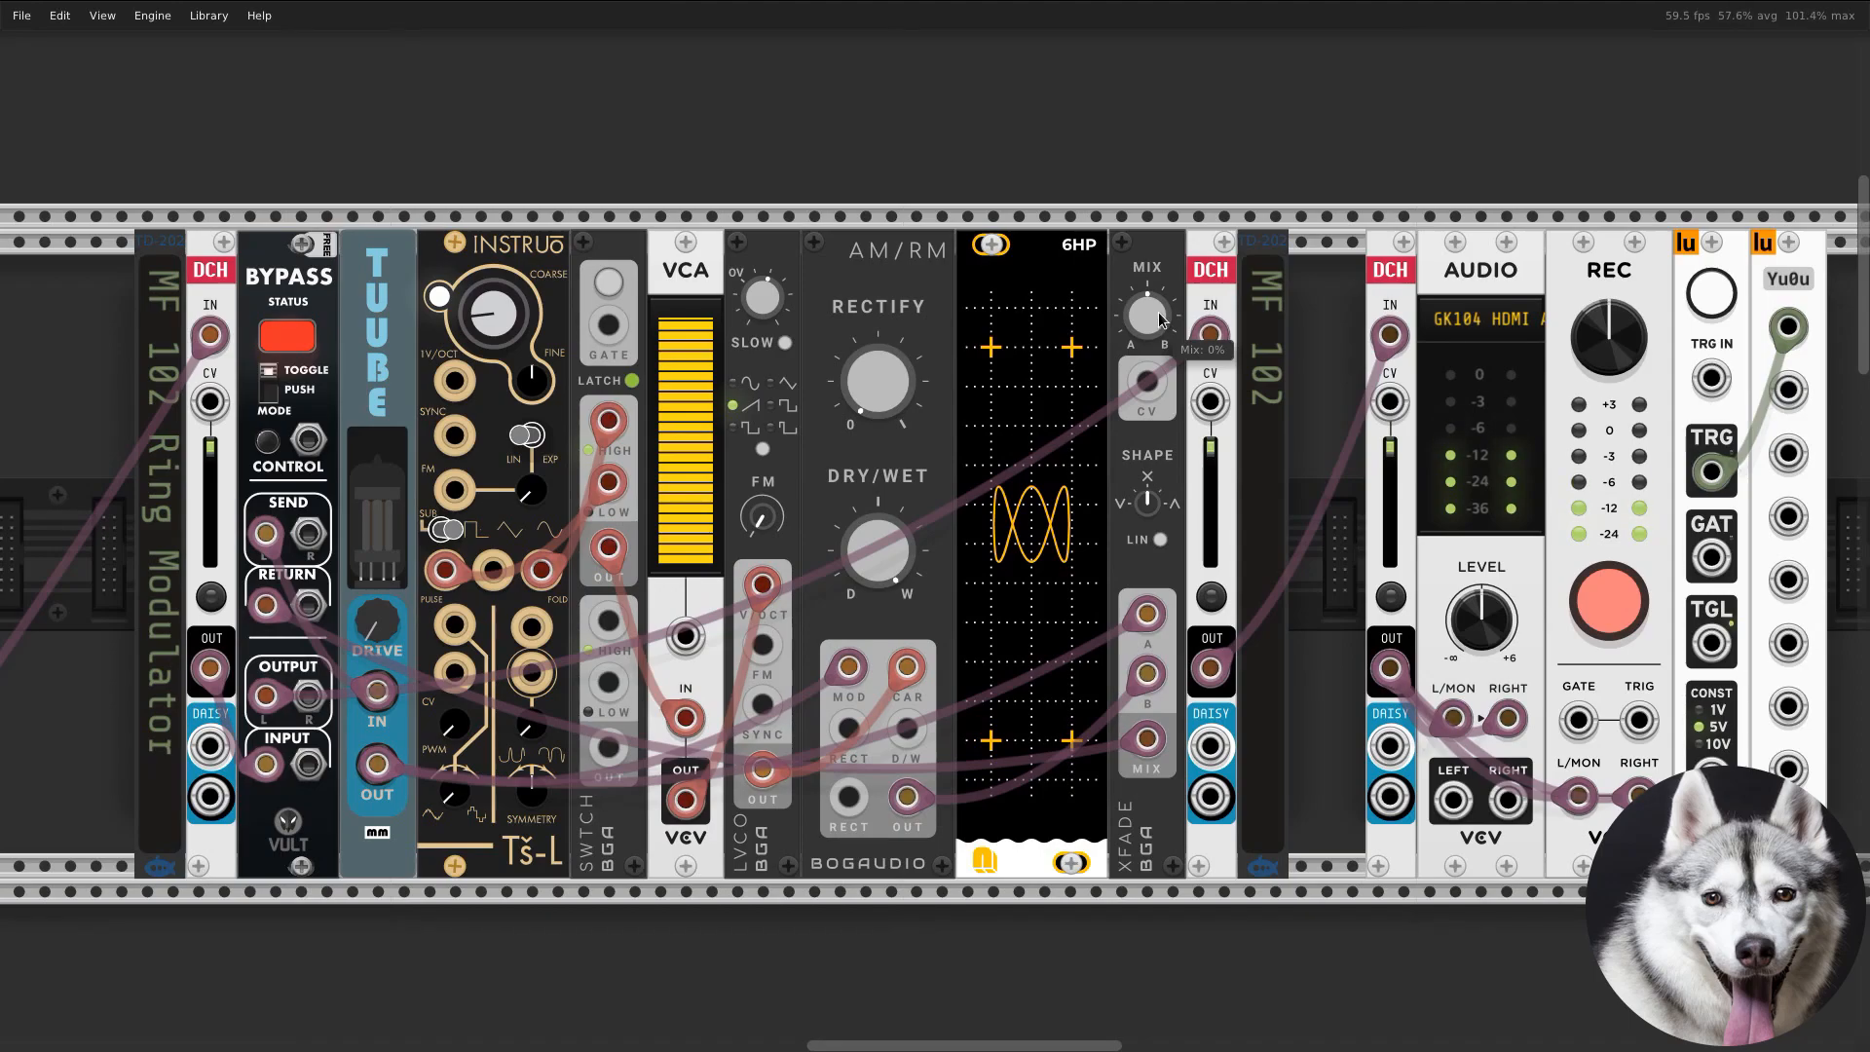
drag(685, 321, 685, 519)
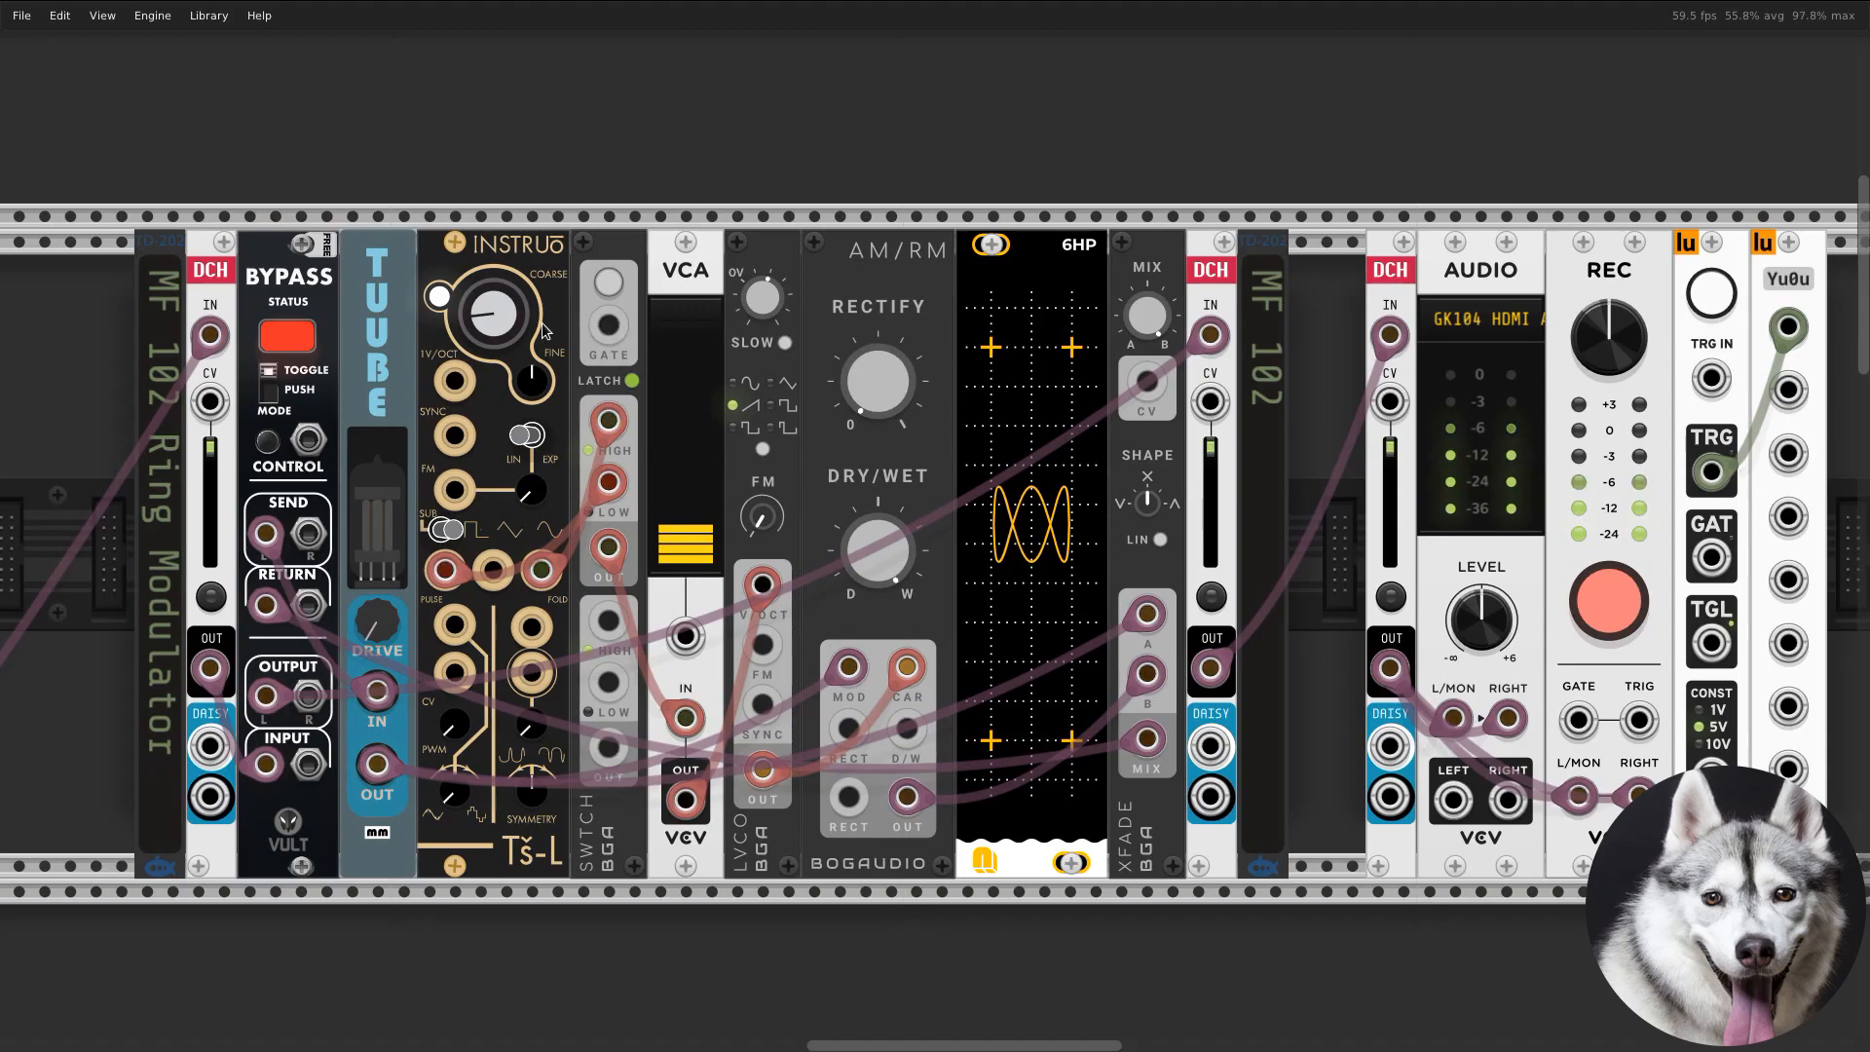
drag(760, 297, 759, 389)
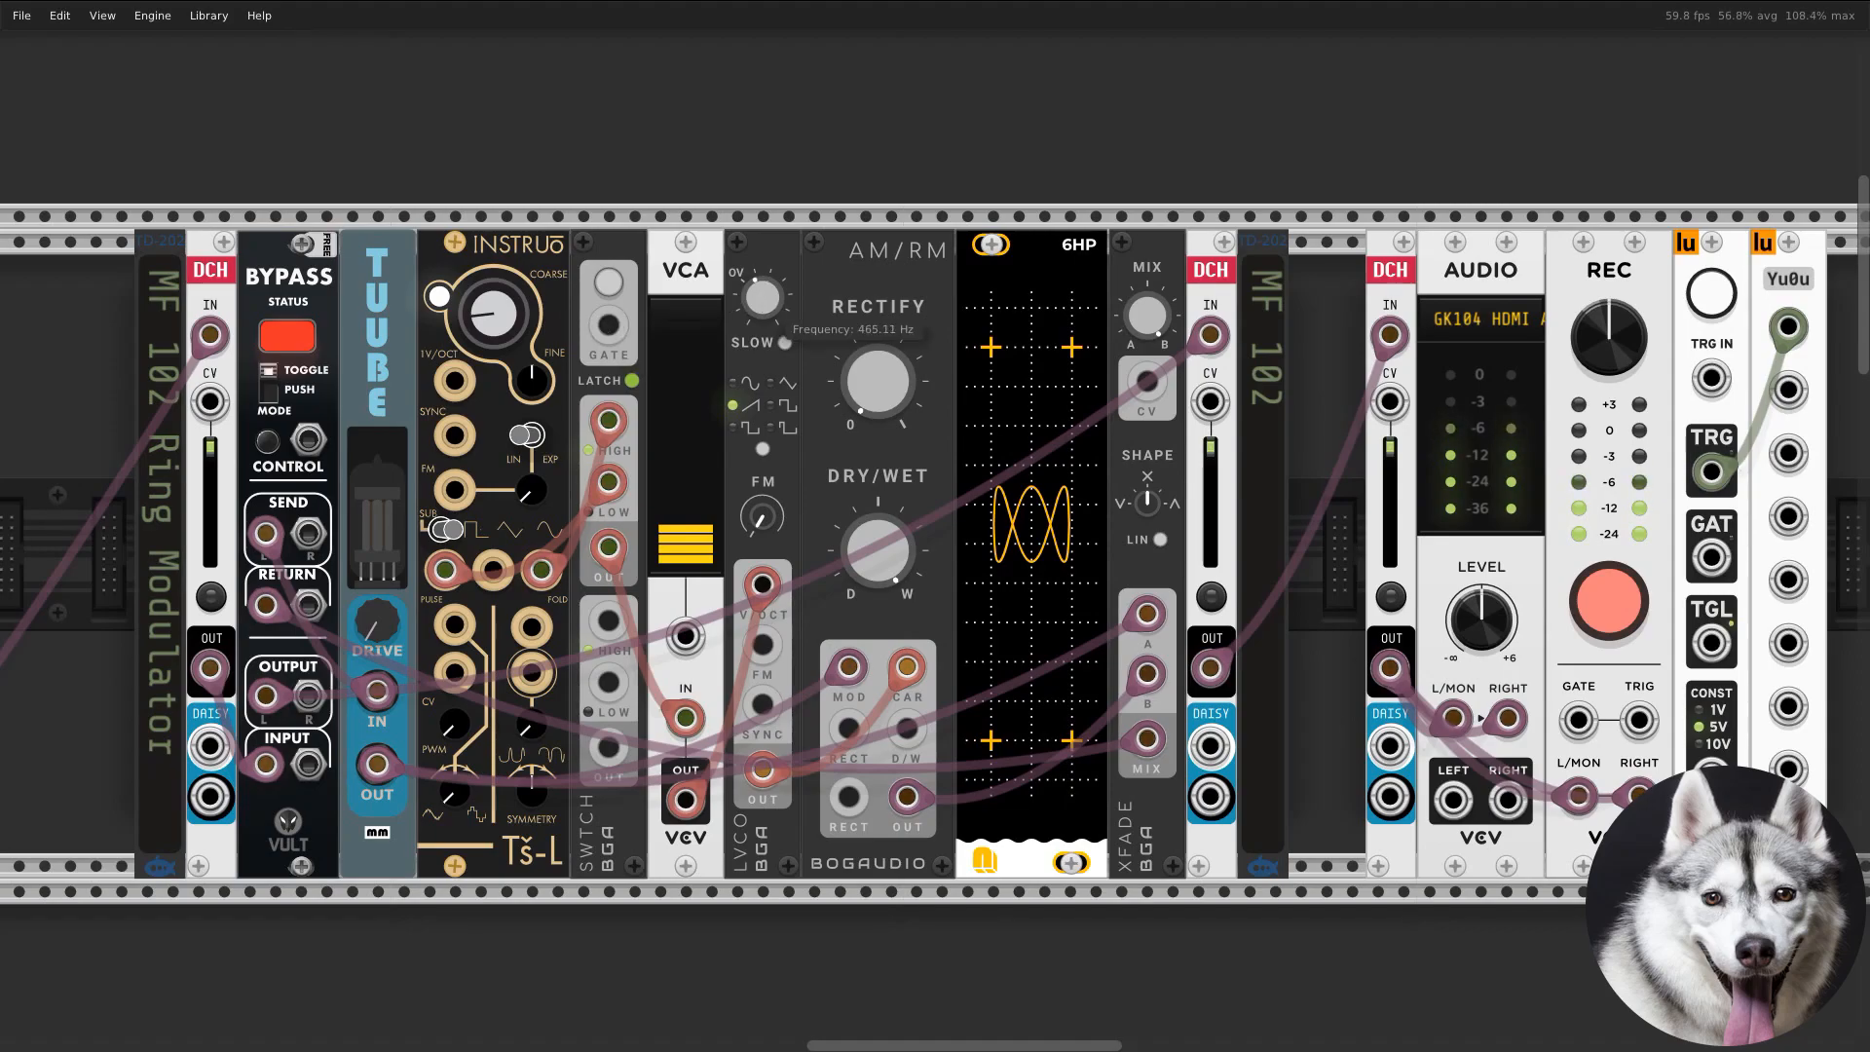
drag(504, 328, 725, 329)
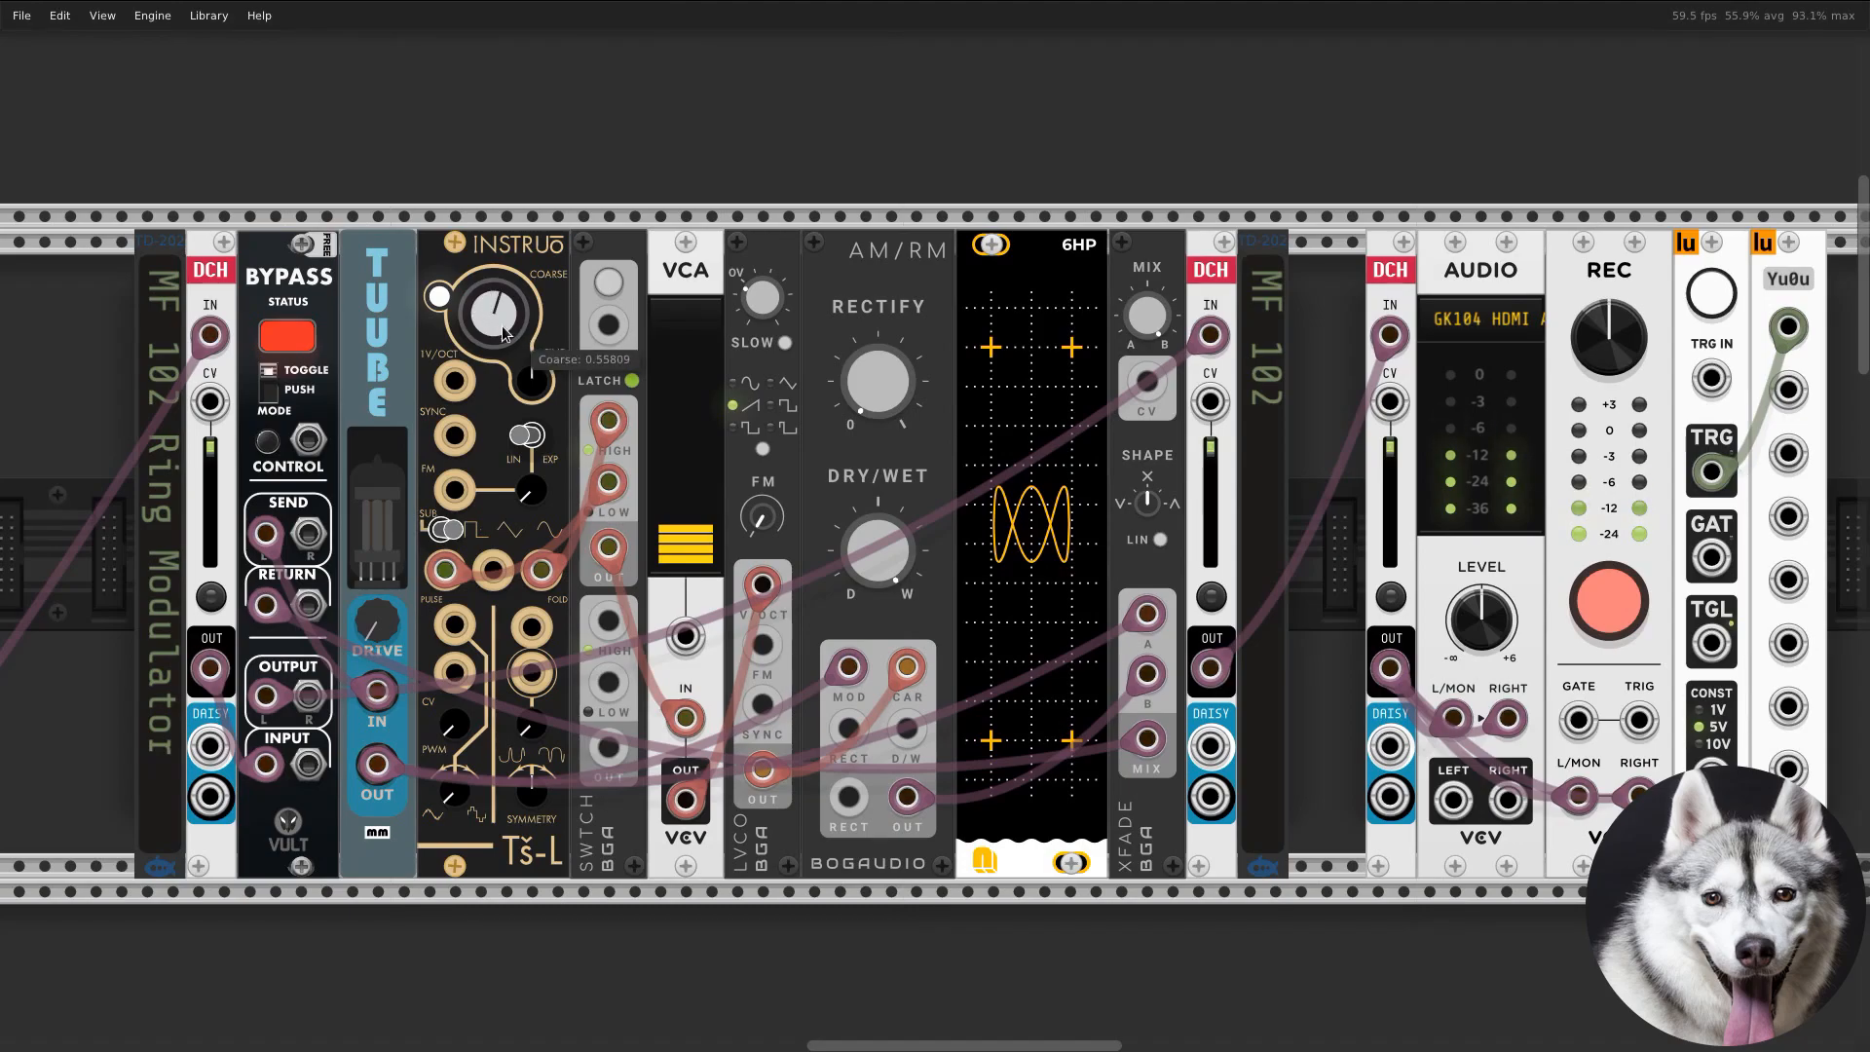
Step: Cycle the LVCO's waveform past 25% Pulse to sine, and retune the Instruō coarse control to 0.20749 and the LVCO to 661.09 Hz
click(766, 454)
click(766, 452)
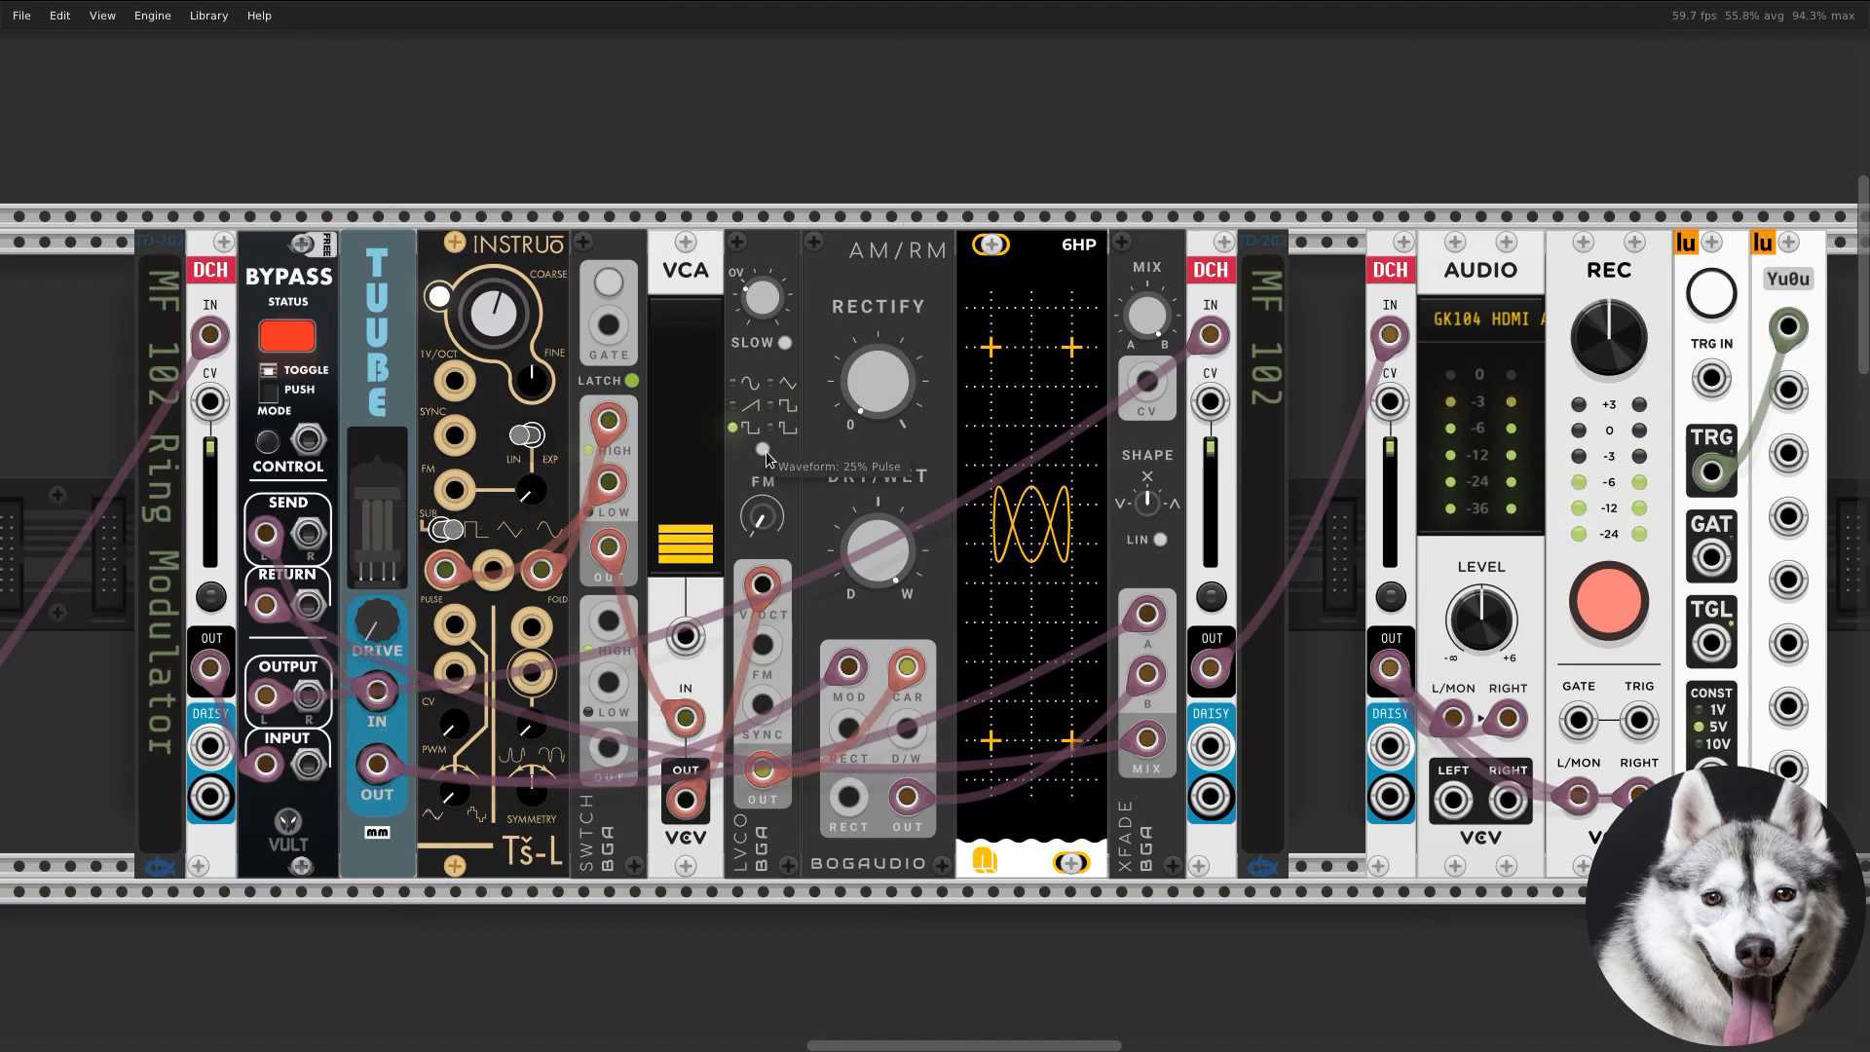
click(765, 452)
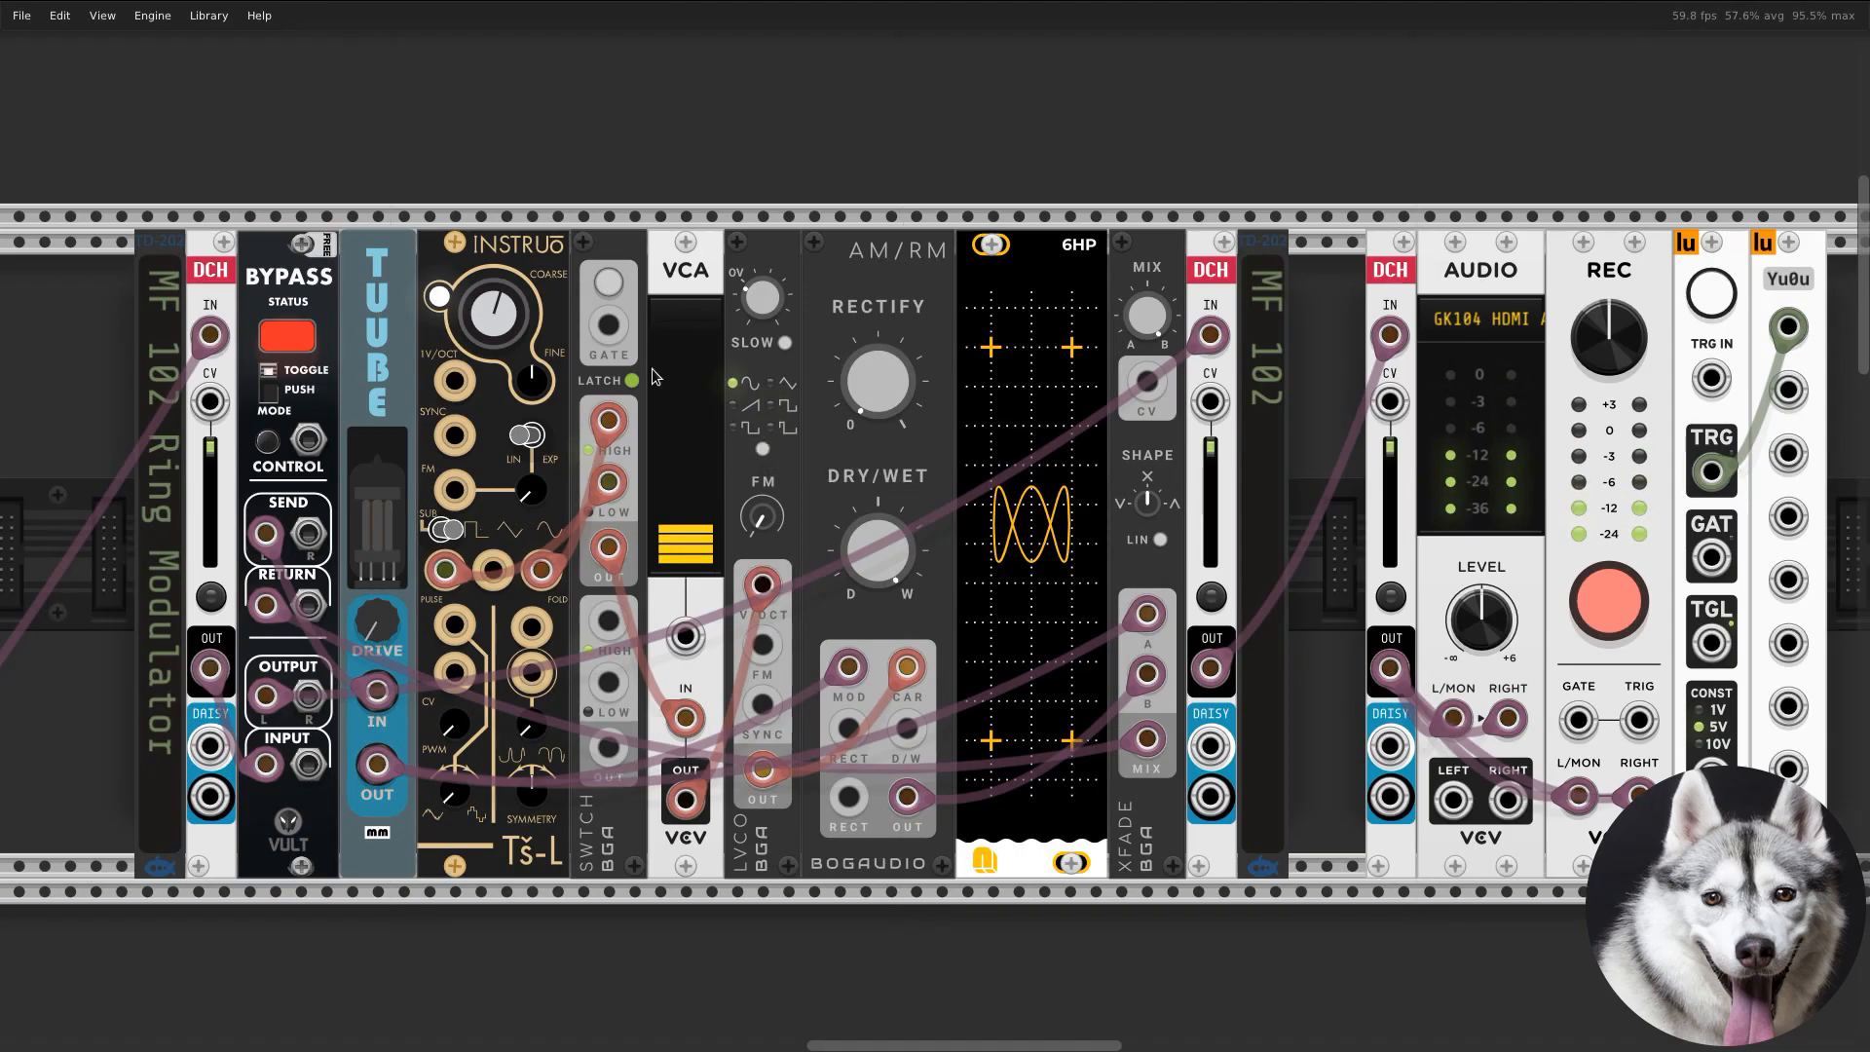
drag(521, 341, 521, 362)
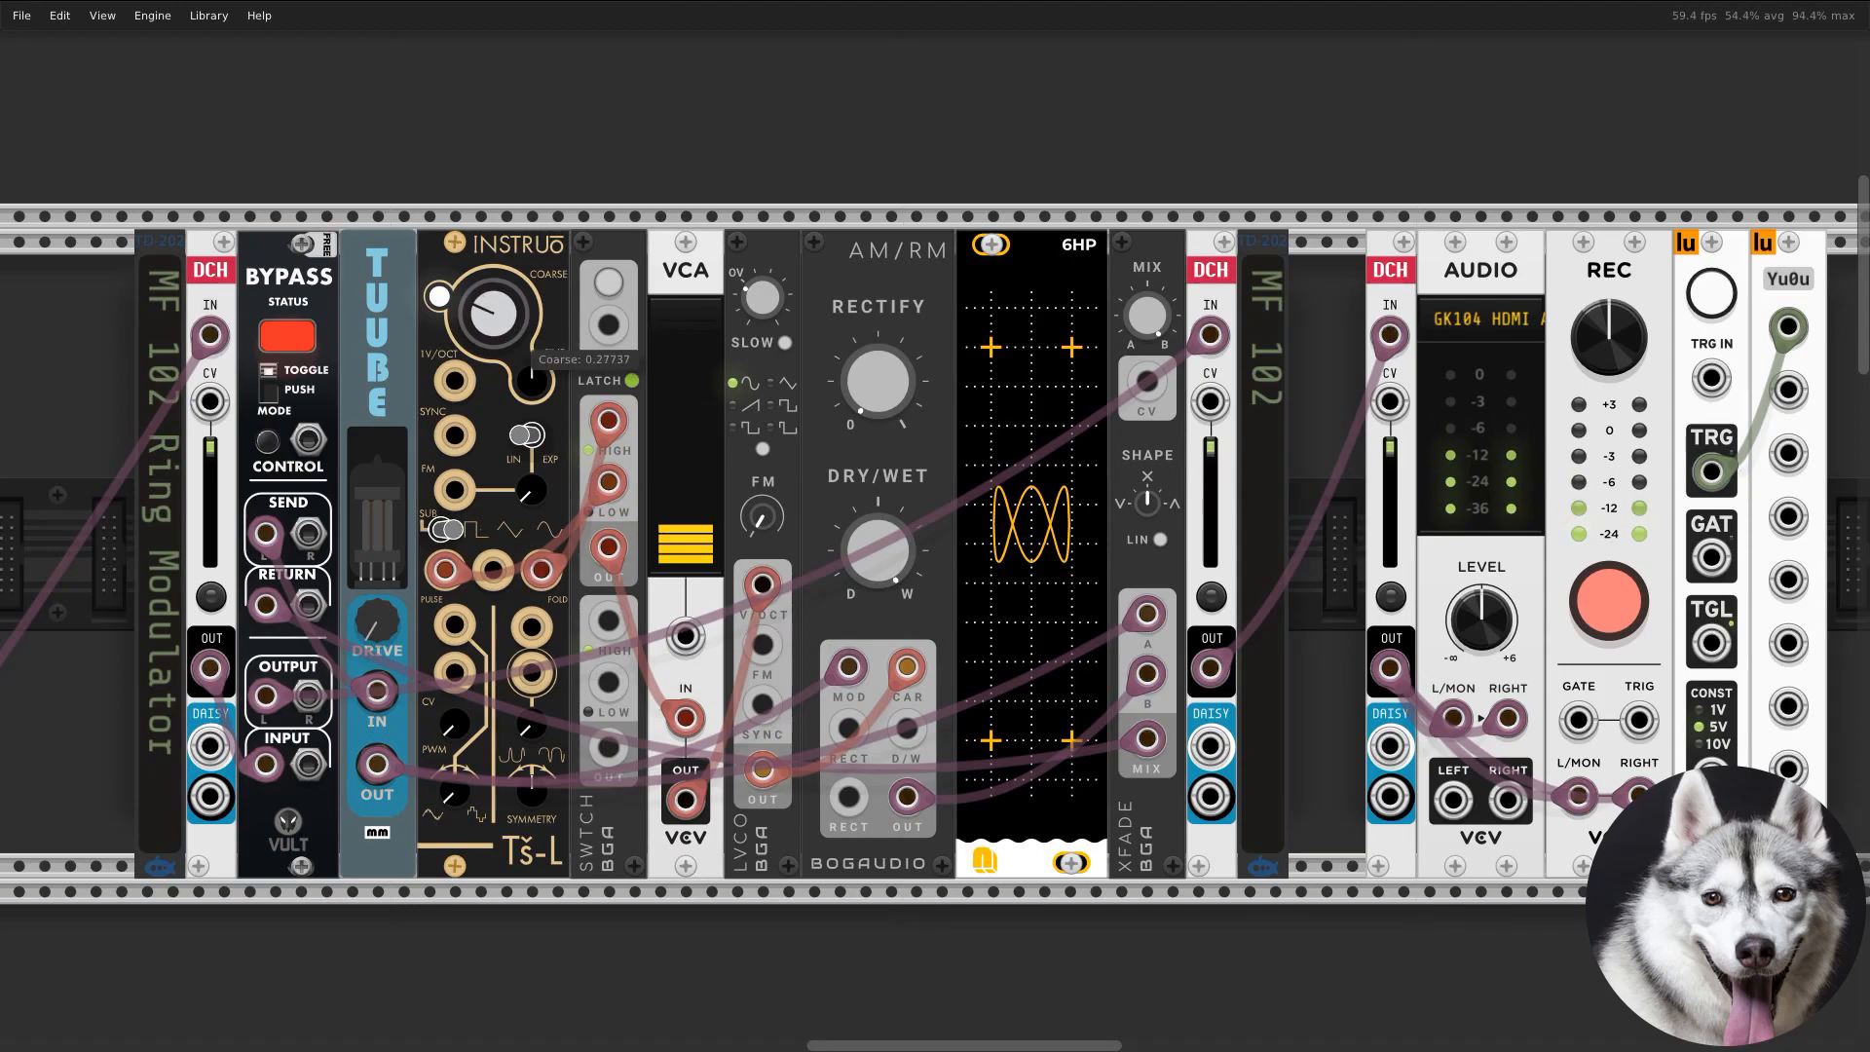
drag(779, 310, 776, 305)
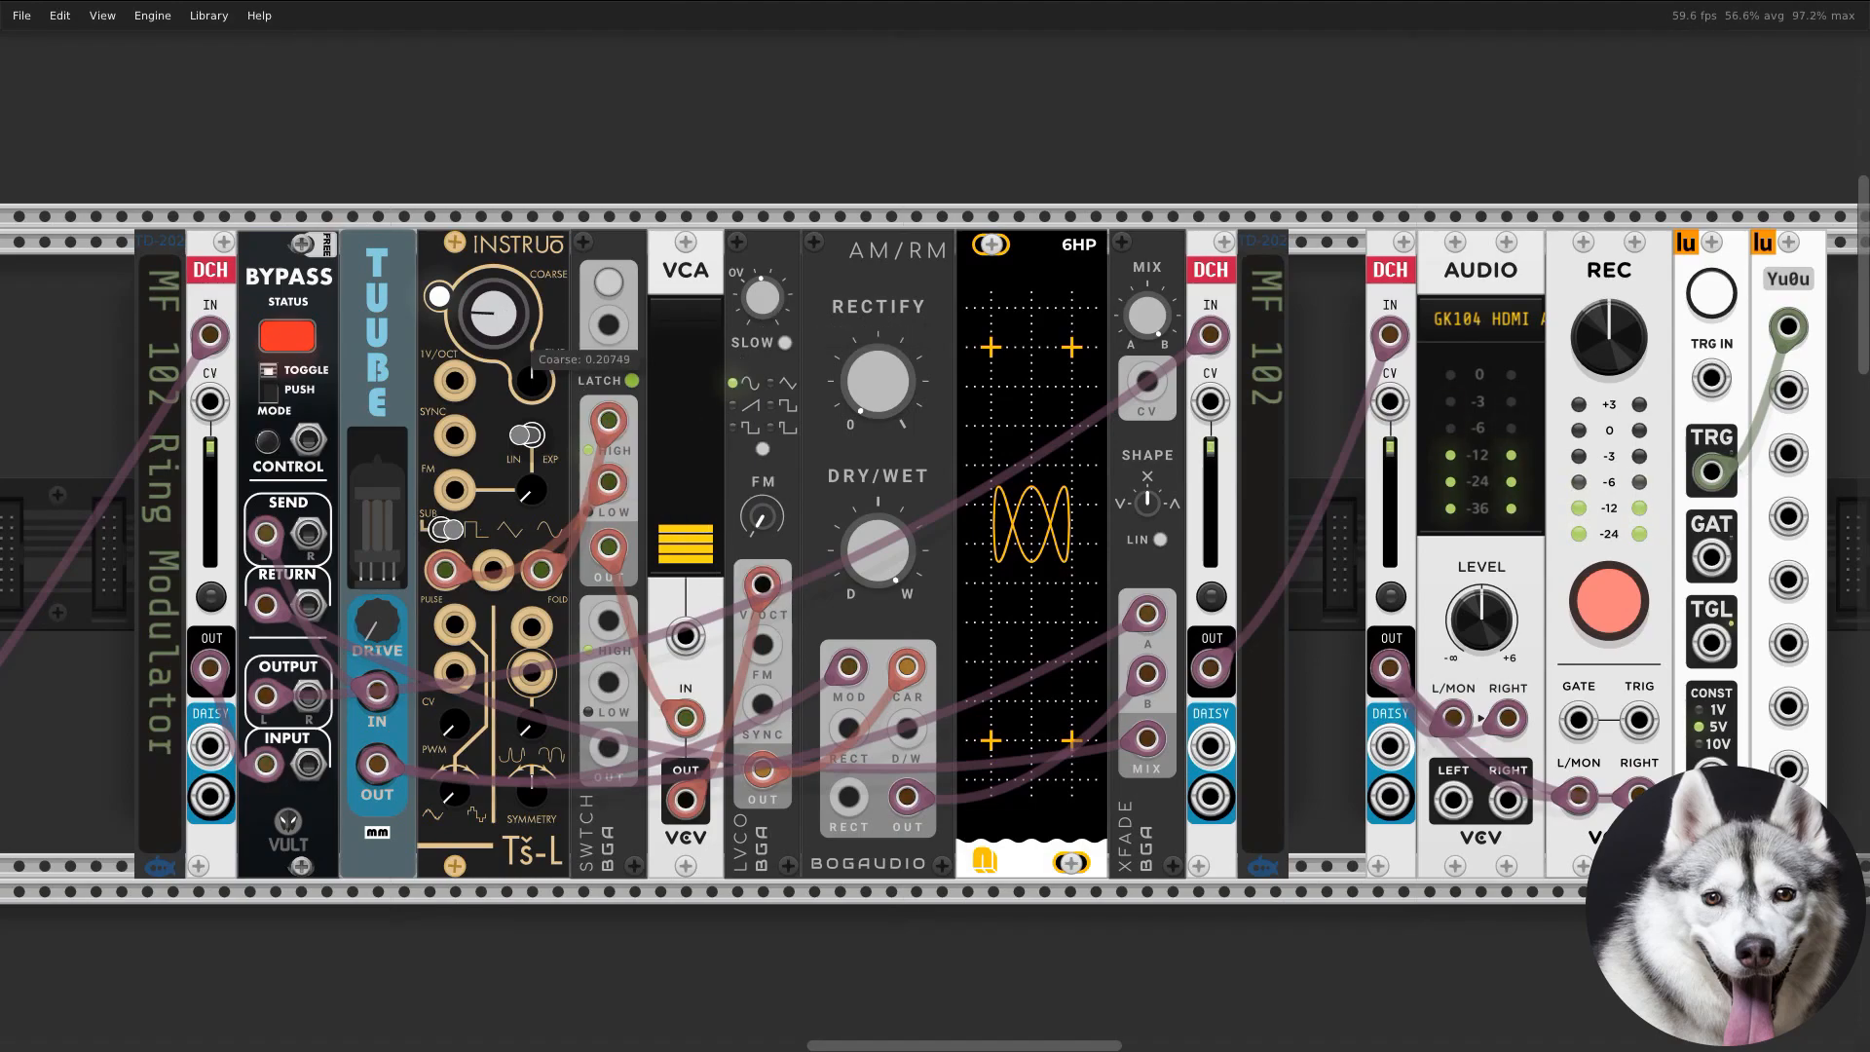
Step: Toggle the SWTCH module's gate and raise the VCA level to full
click(613, 287)
drag(708, 563, 709, 516)
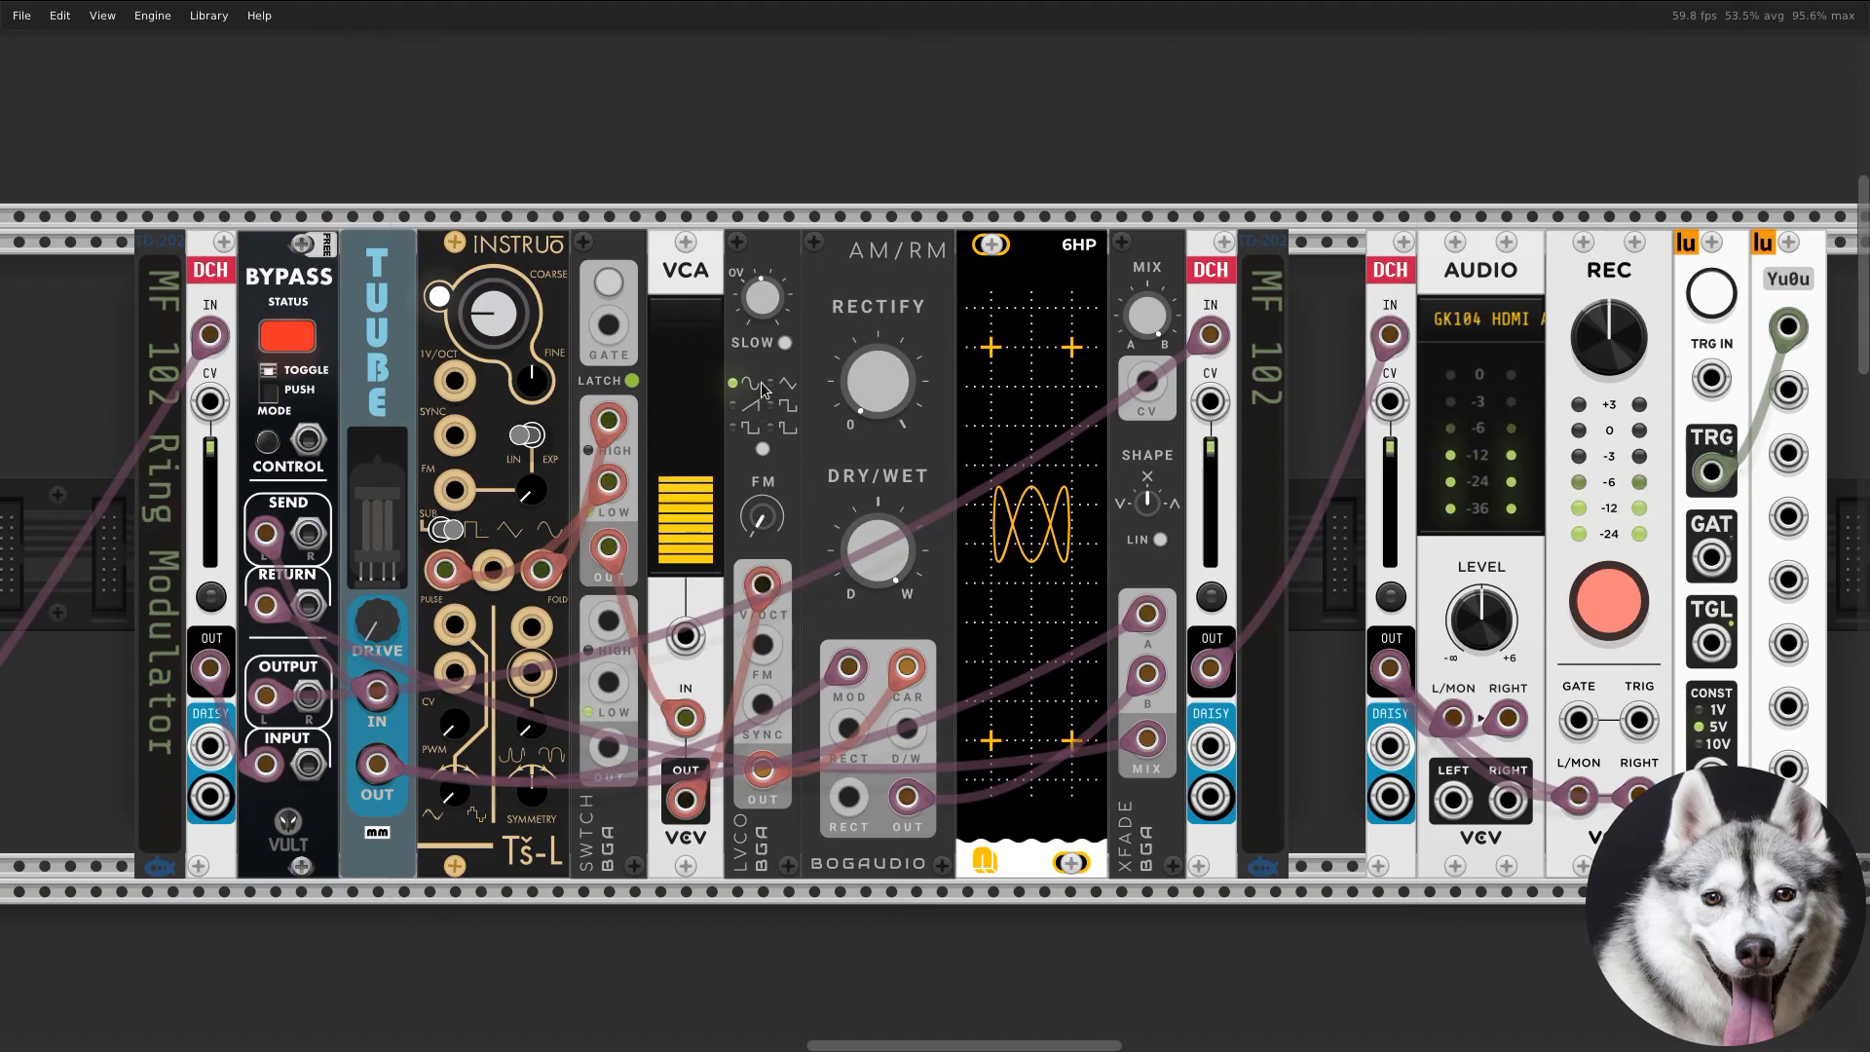
mouse_move(759, 291)
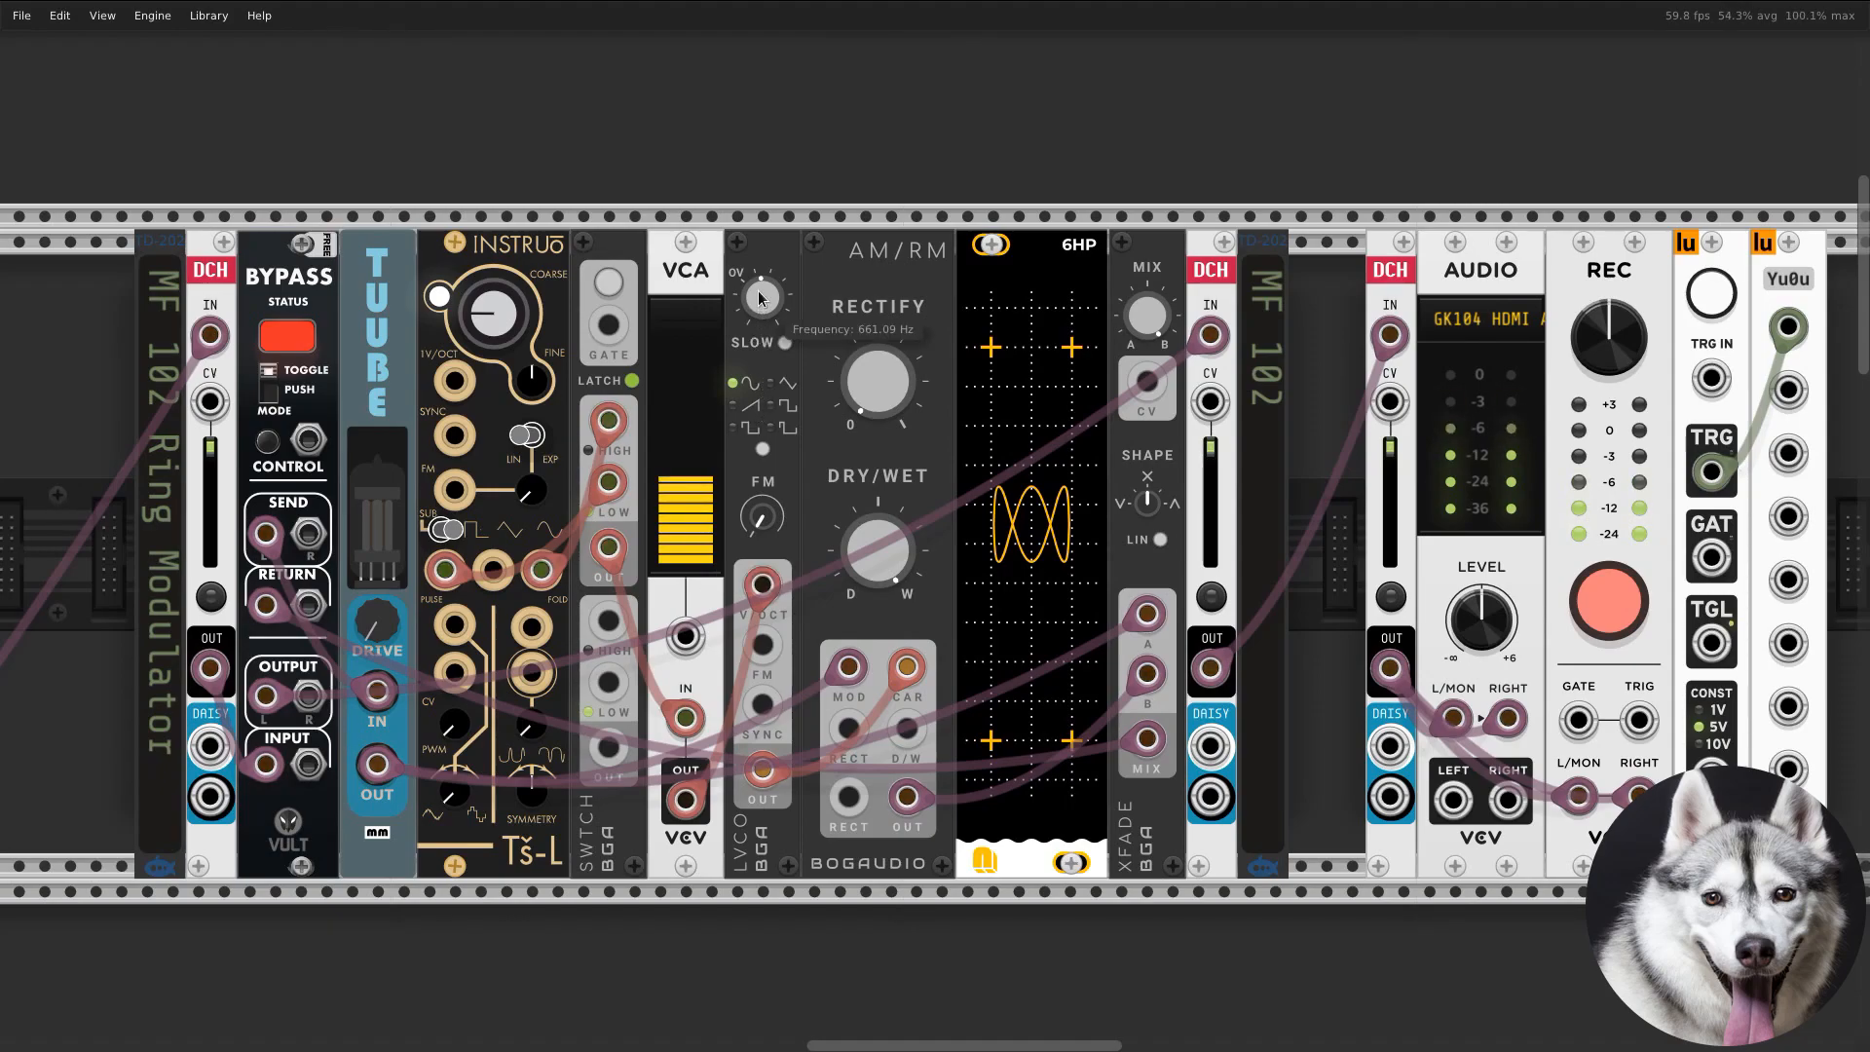
double_click(688, 481)
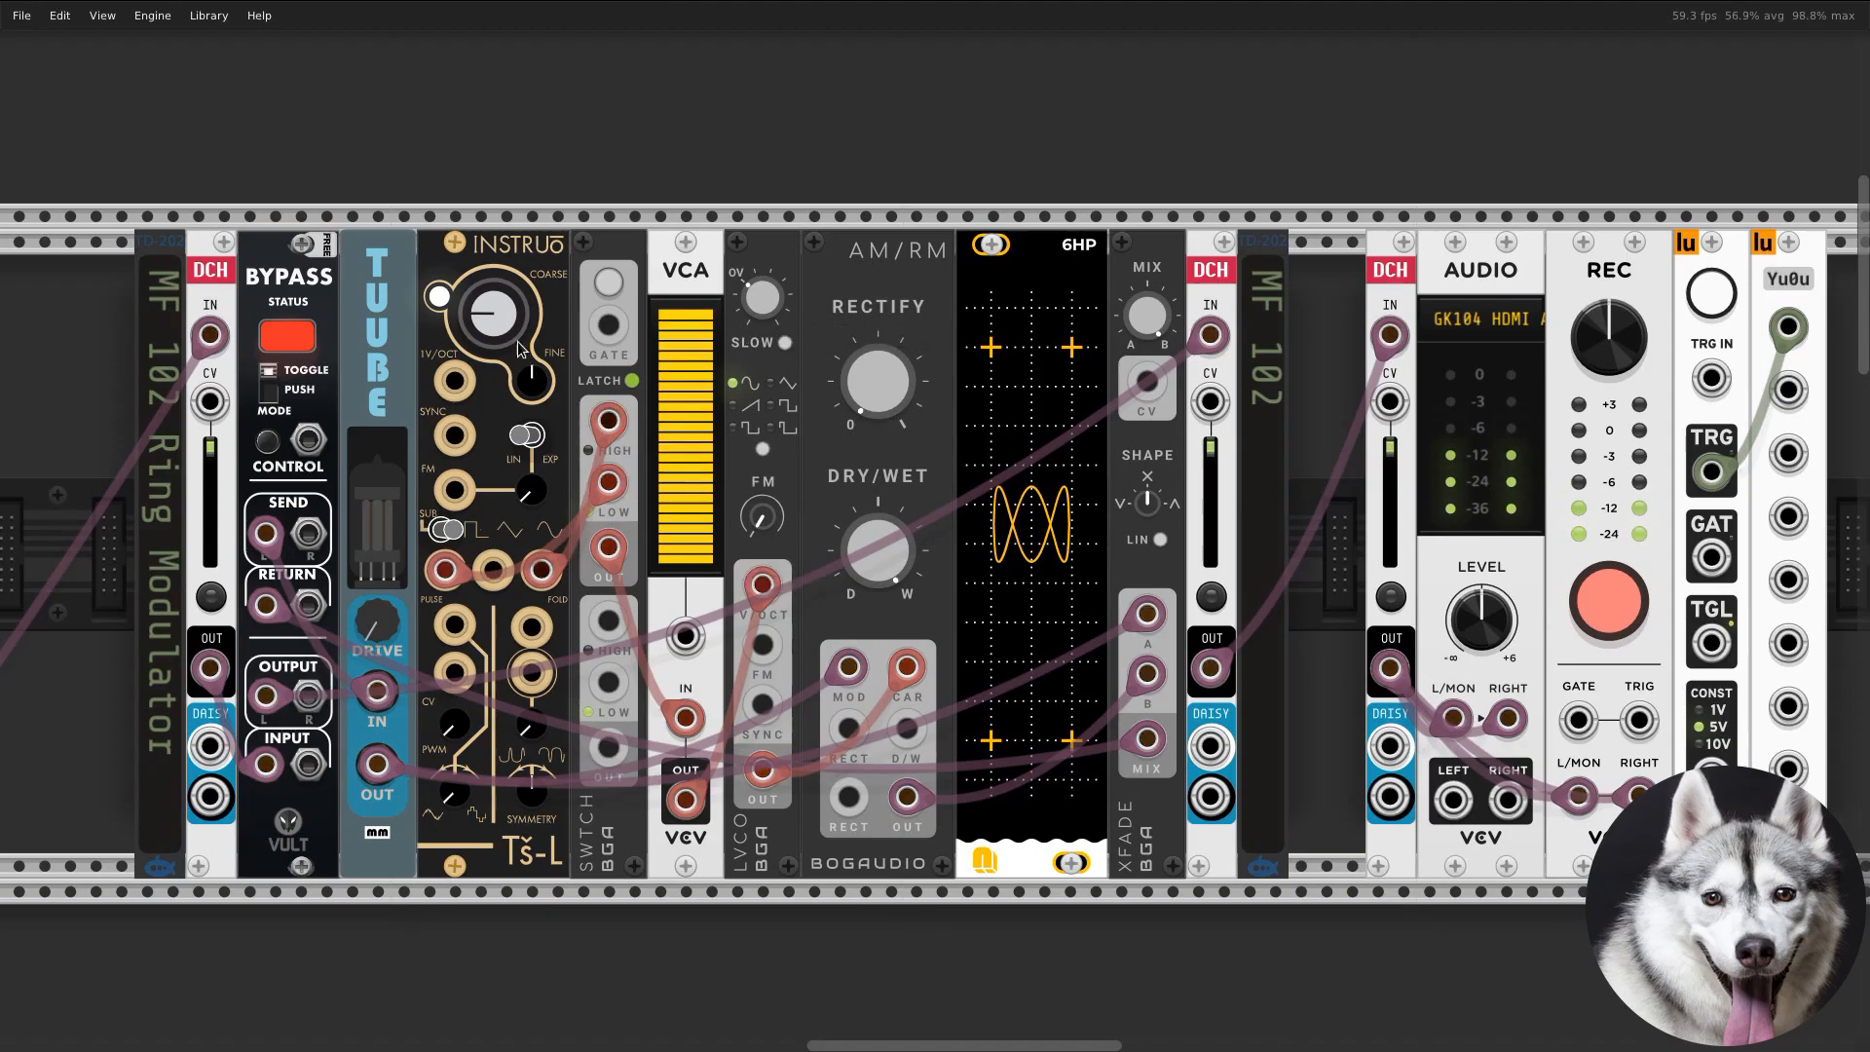
Step: Readjust the Instruō coarse, LVCO frequency and VCA level, and toggle the MF-102's Bypass module
mouse_move(519, 332)
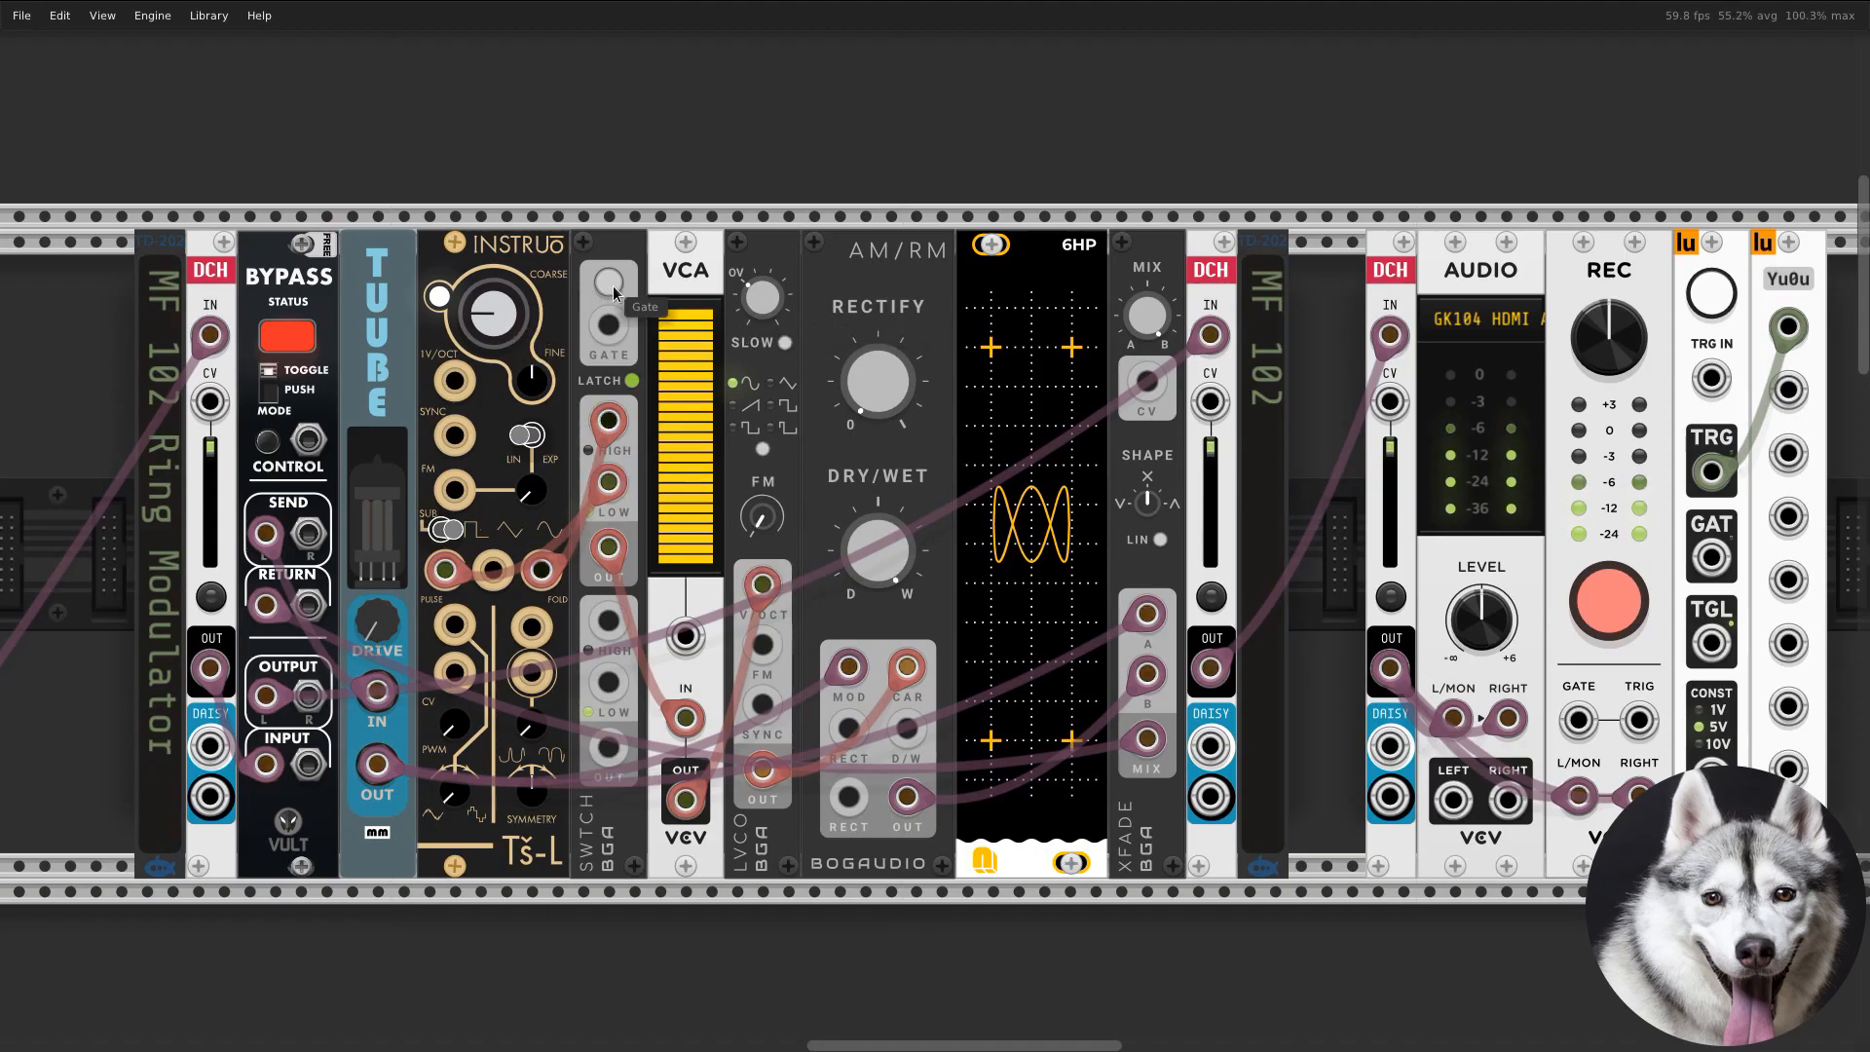
drag(521, 336, 520, 362)
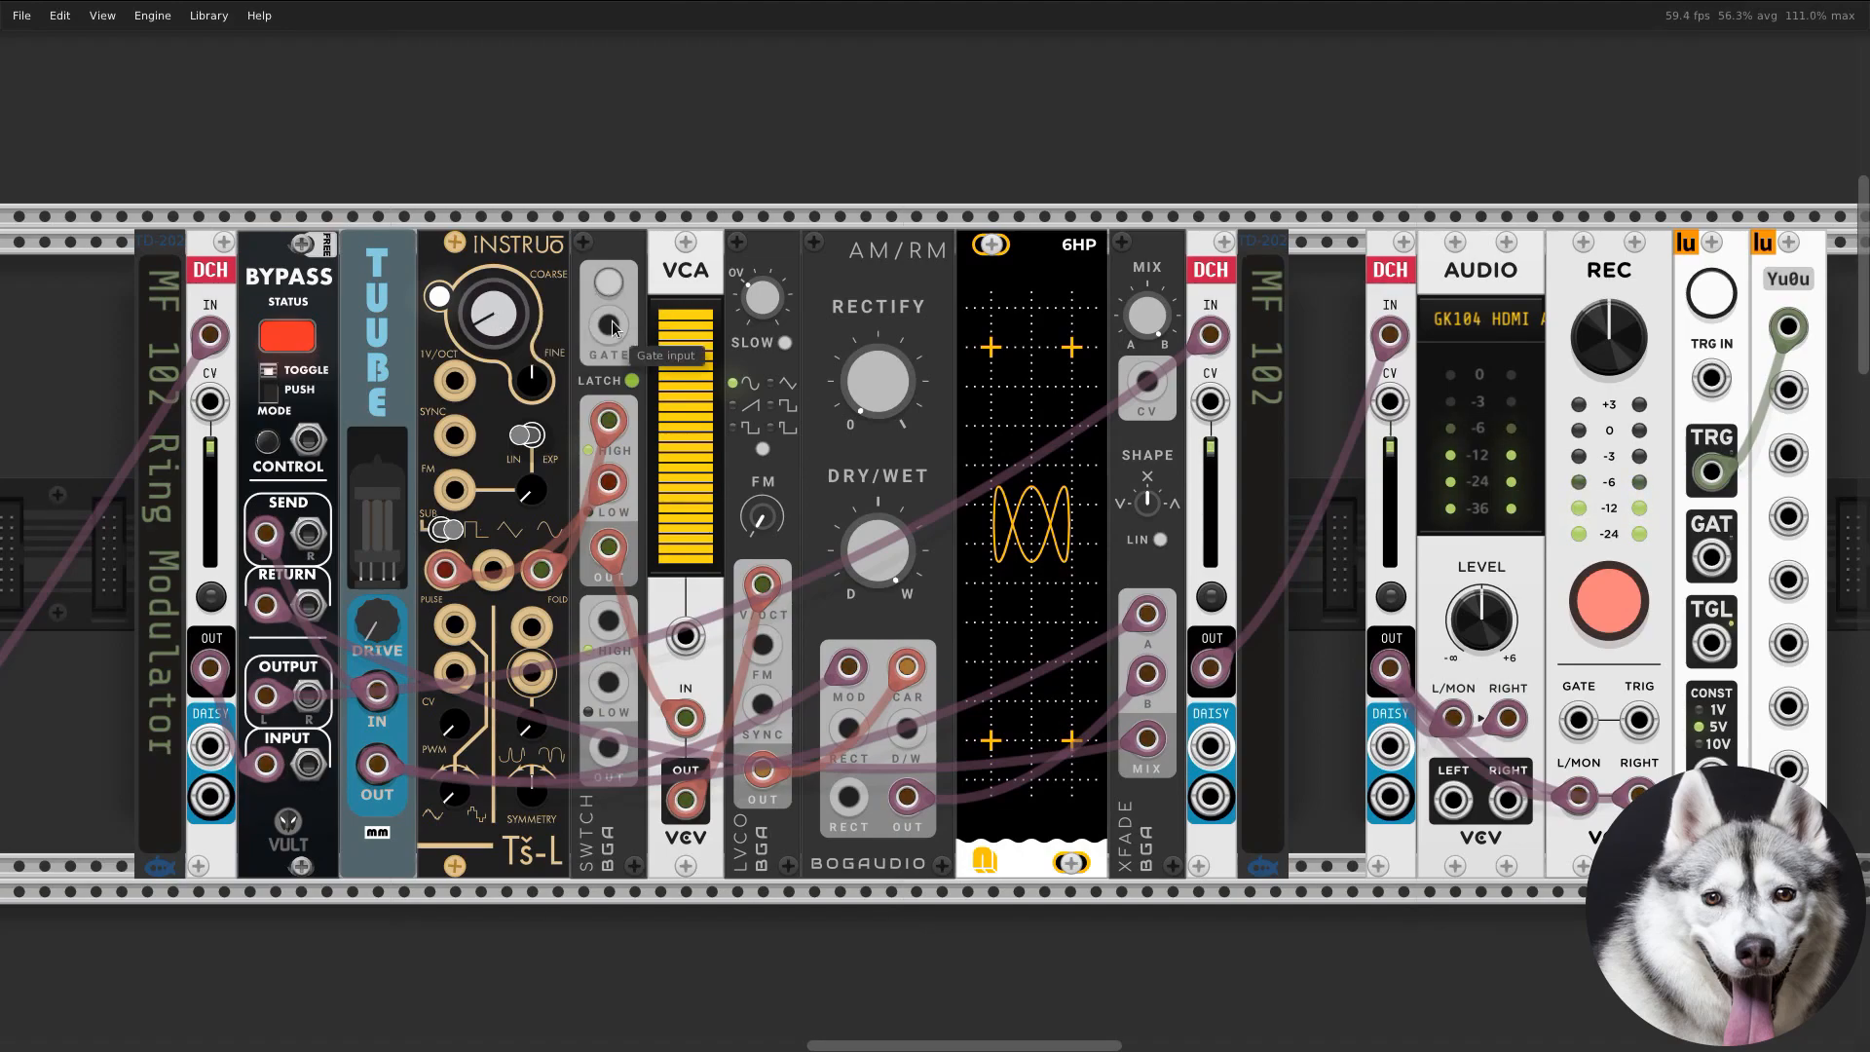
drag(774, 307, 762, 420)
drag(686, 321, 694, 466)
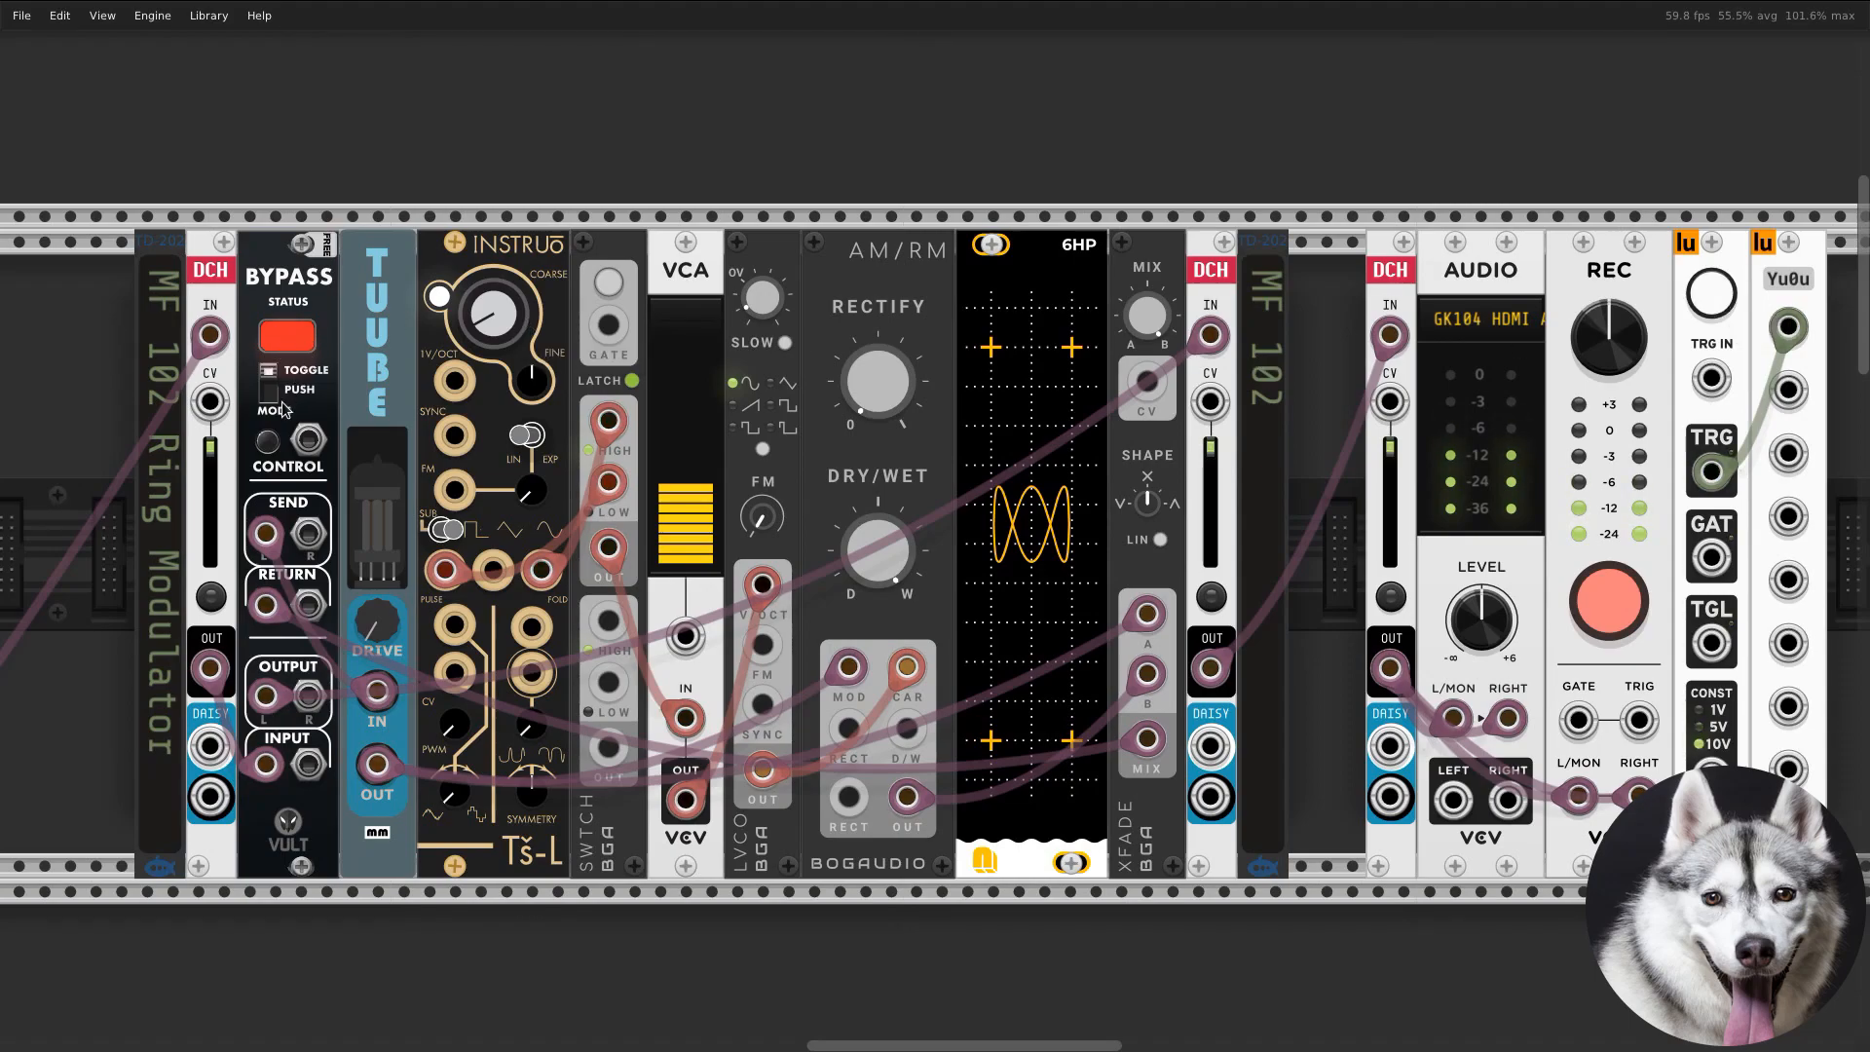
click(269, 448)
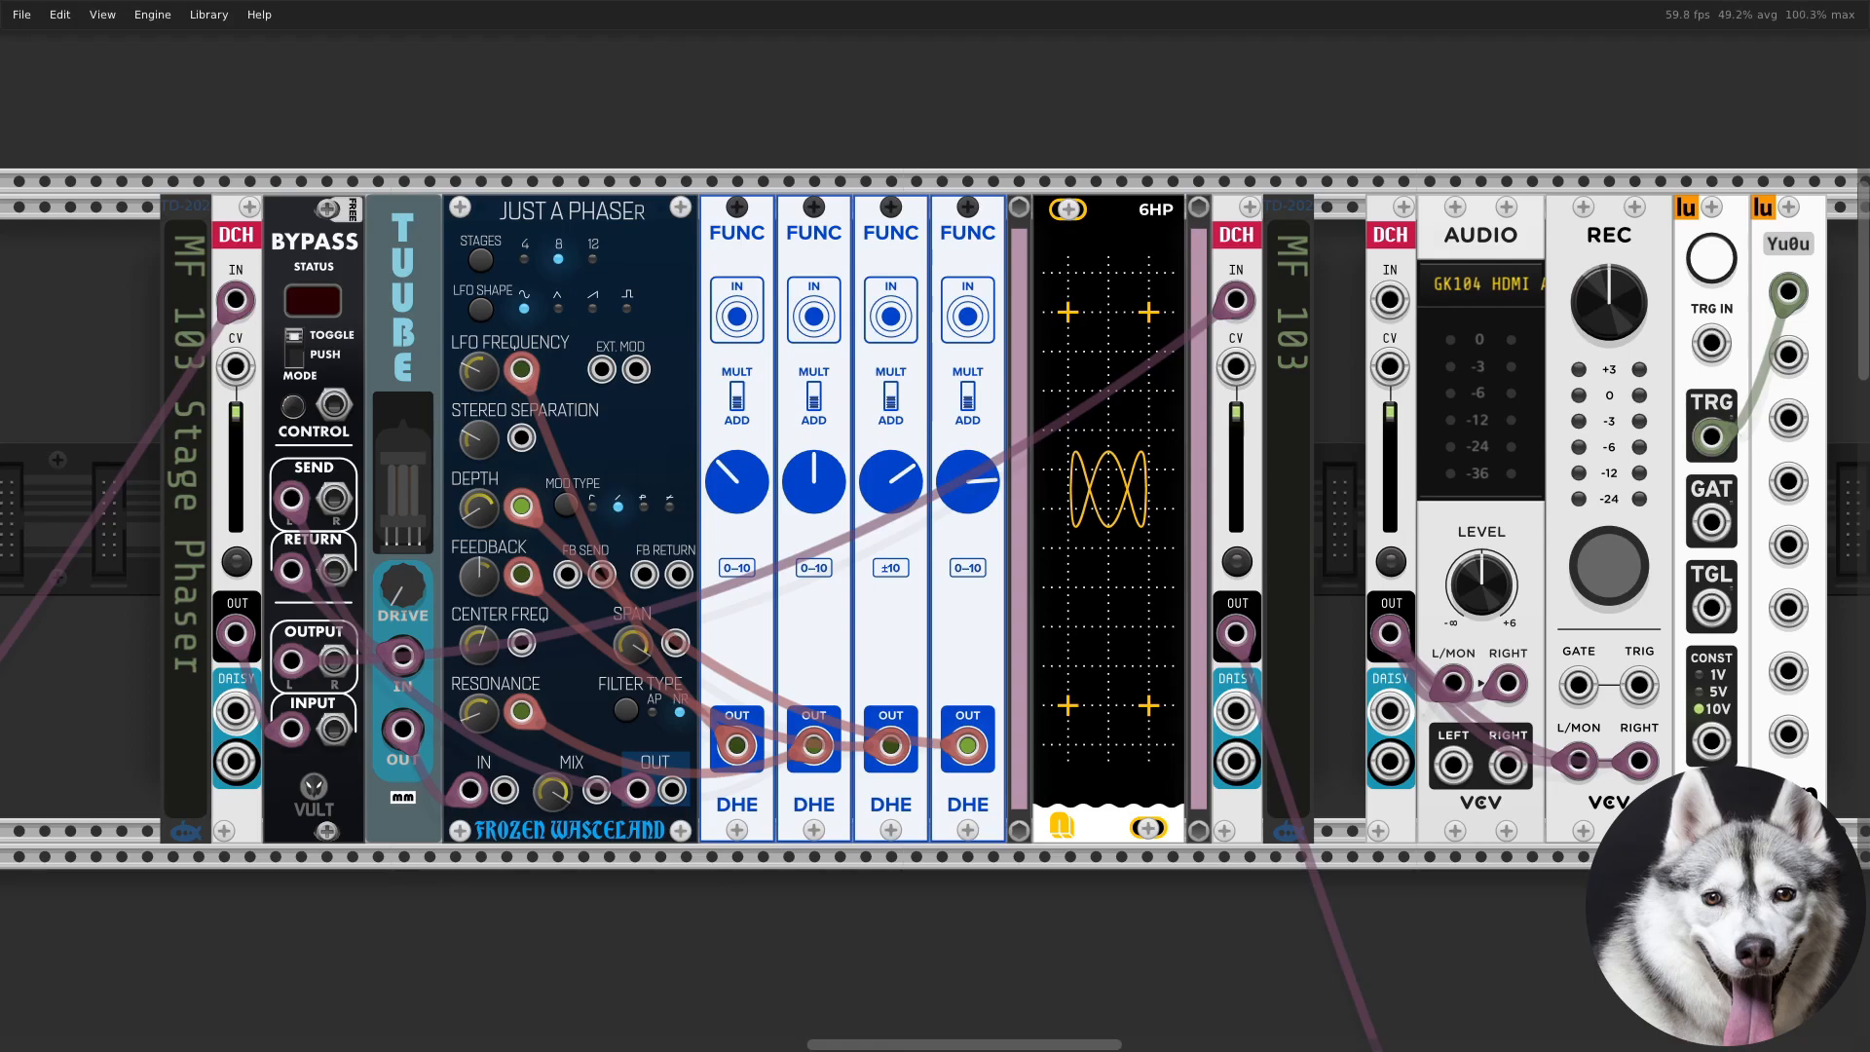
Step: Start the recorder and engage the Bypass module of the MF 103 Stage Phaser chain
click(1607, 566)
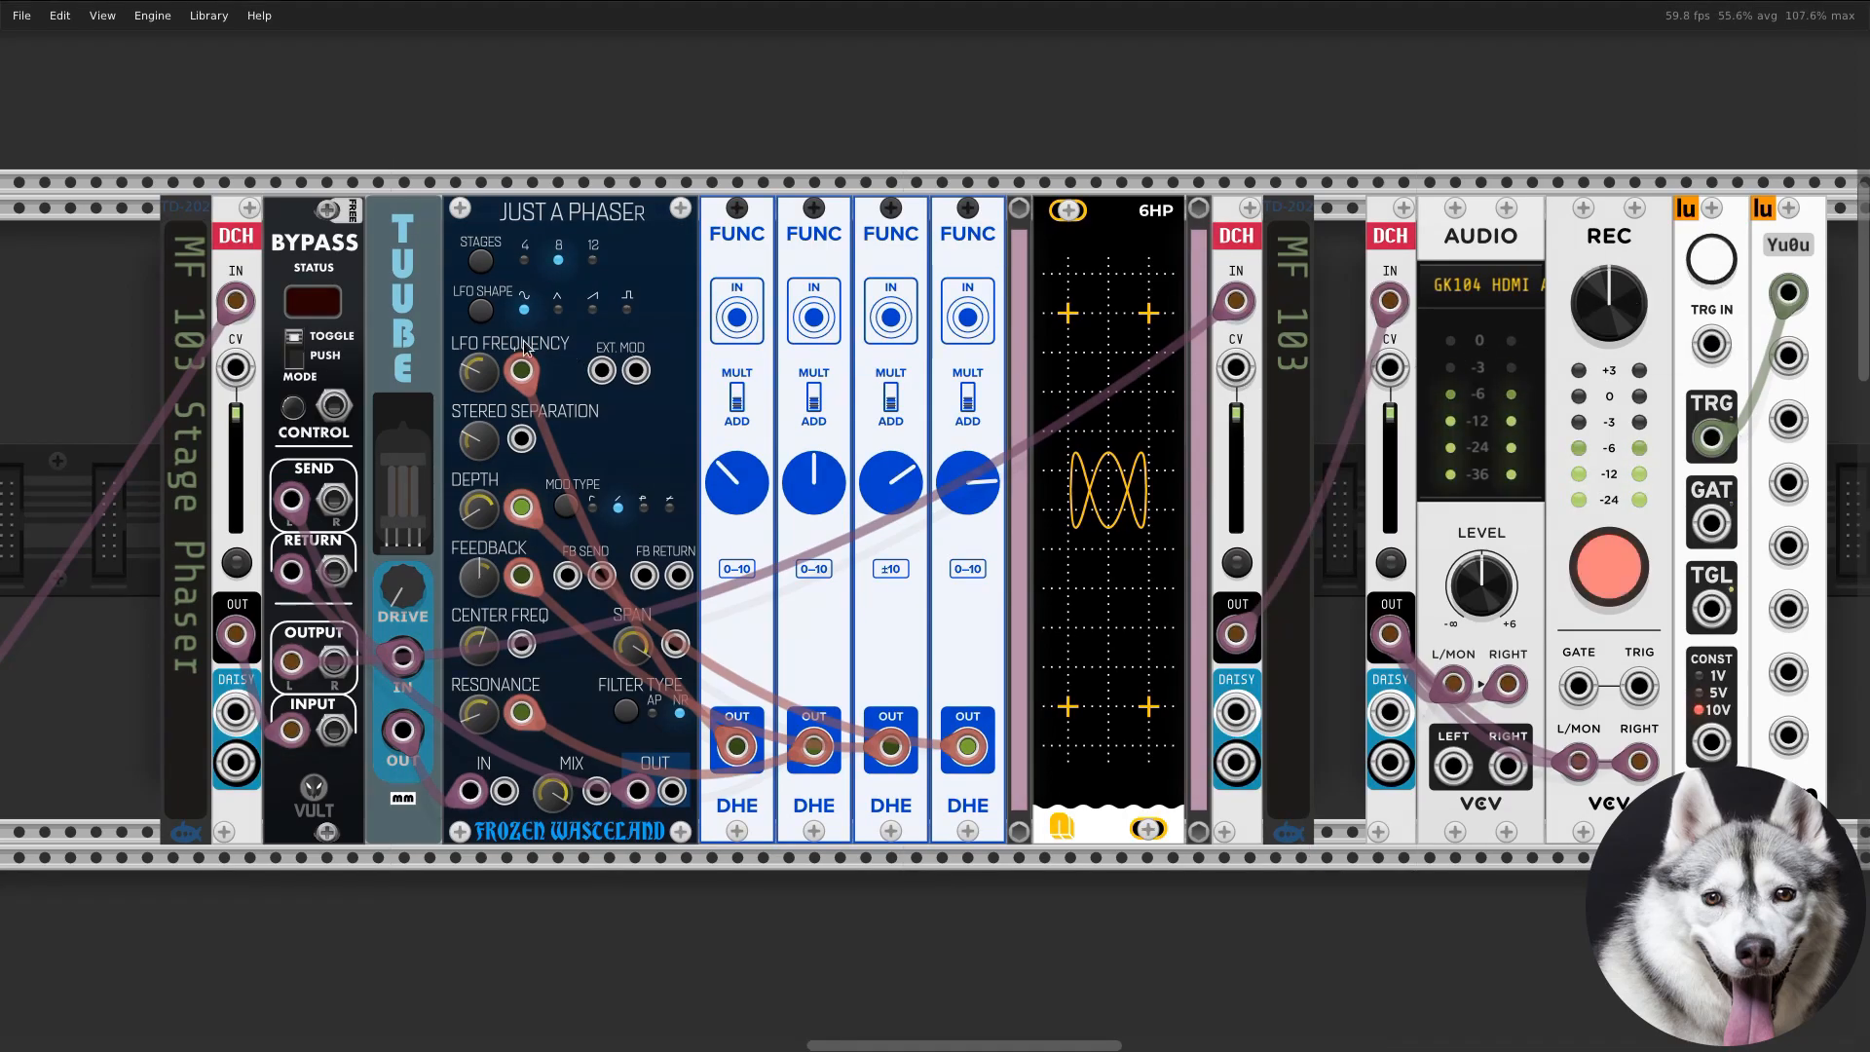
click(293, 407)
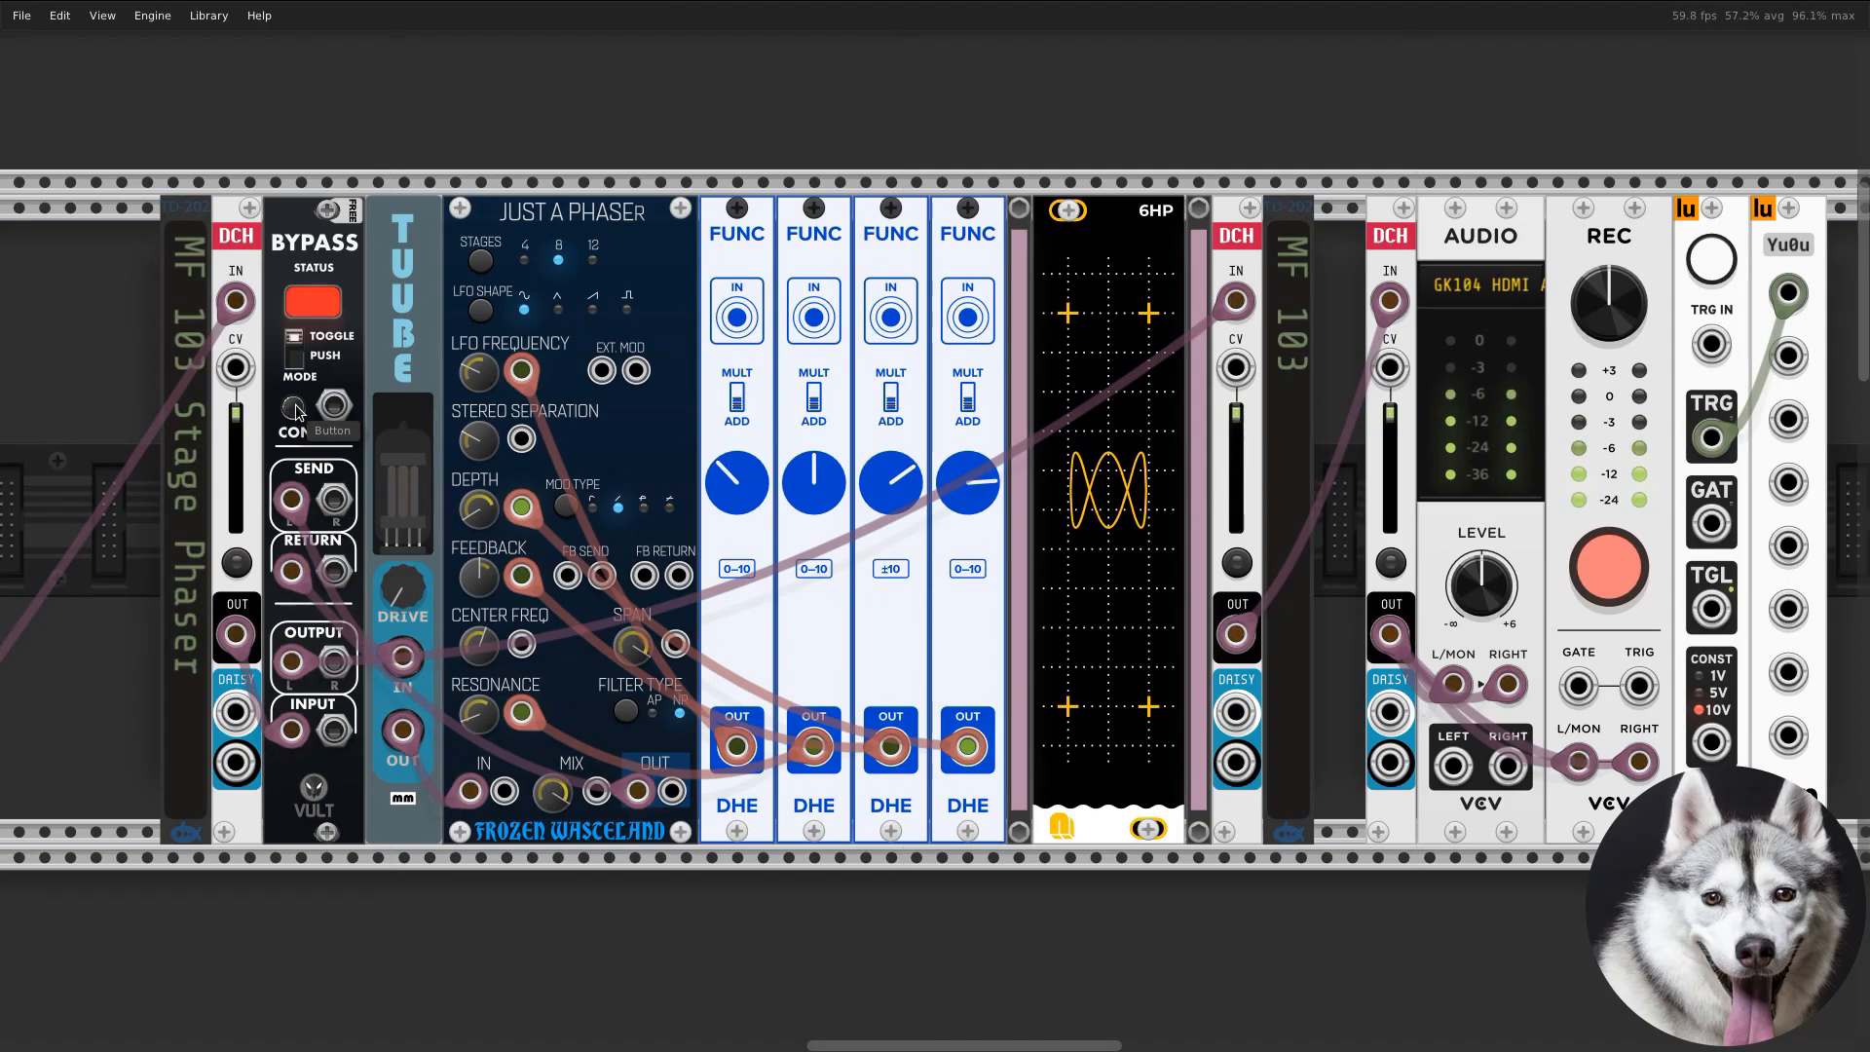
Step: Set the first FUNC's offset to 5.4578 V and the second's to 5.4458 V, and turn down the third and fourth
mouse_move(728, 494)
drag(728, 494, 738, 456)
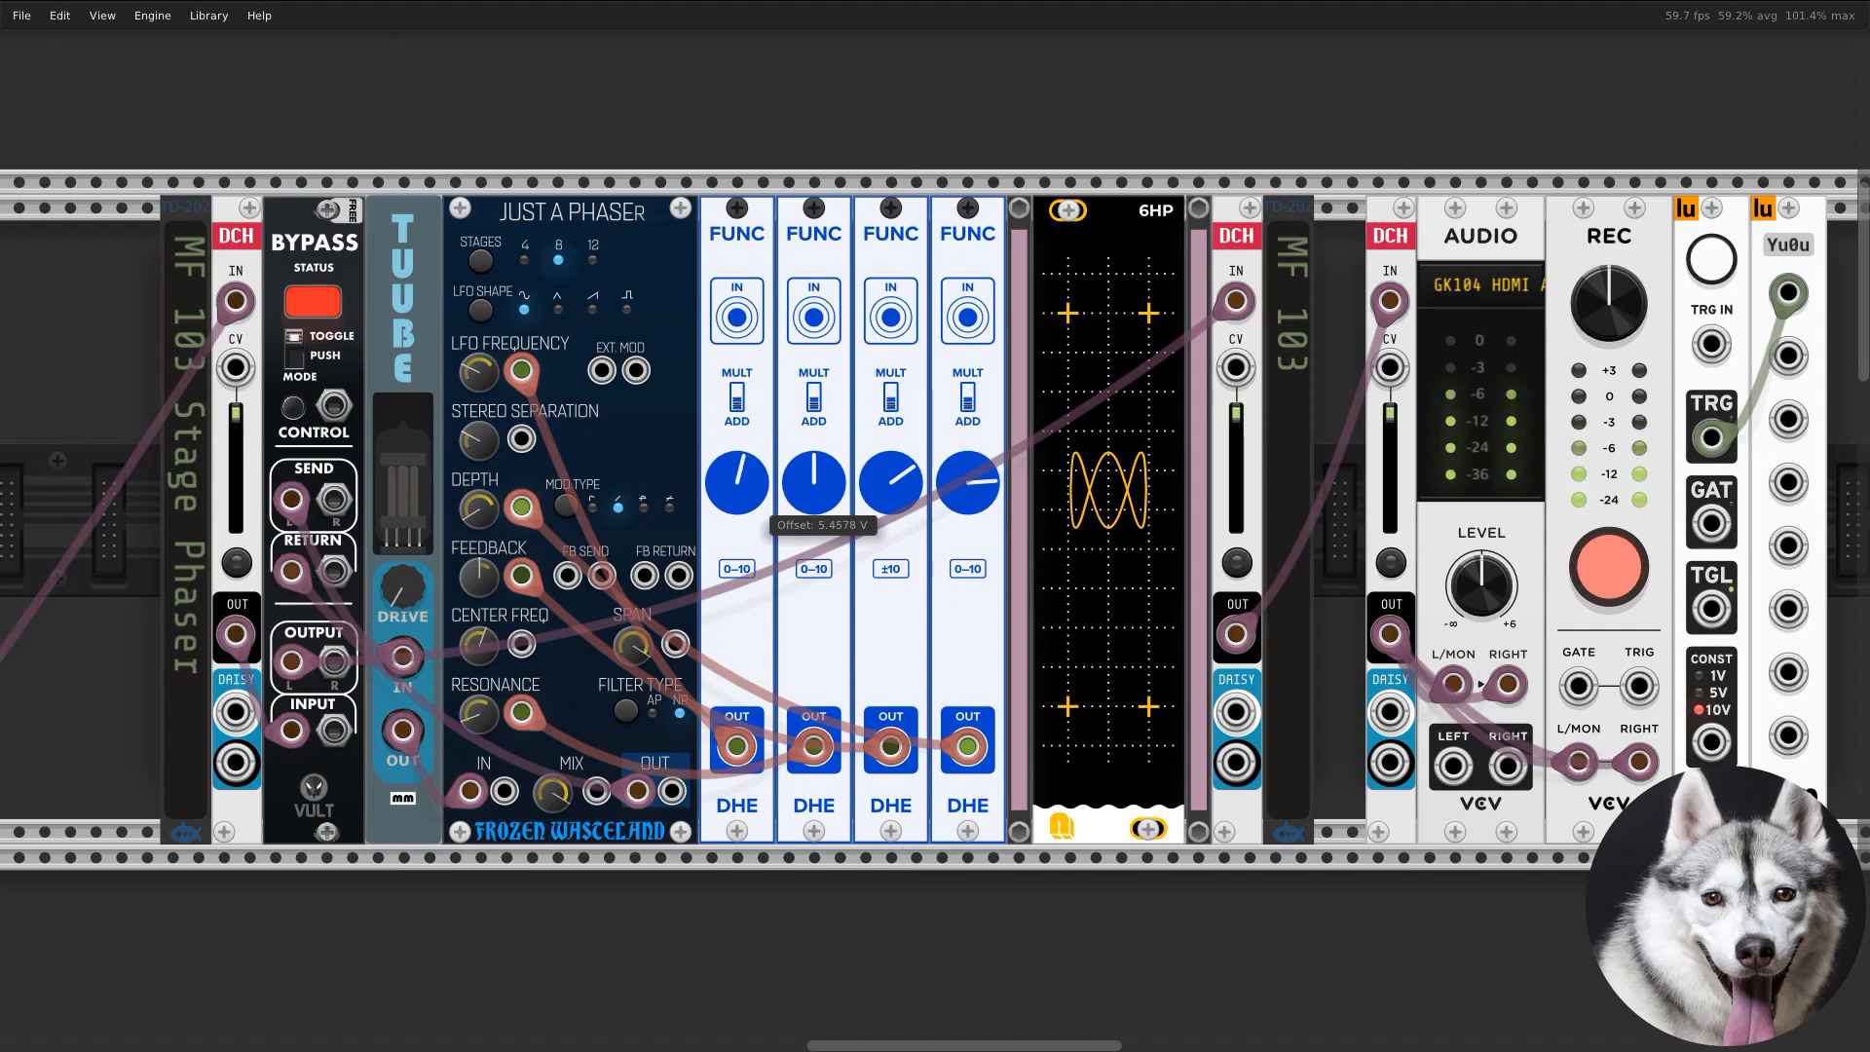
mouse_move(869, 503)
mouse_move(838, 492)
mouse_down()
mouse_move(837, 463)
mouse_move(837, 512)
mouse_move(876, 478)
mouse_move(957, 504)
mouse_move(838, 506)
mouse_move(838, 475)
mouse_up()
drag(964, 487, 897, 484)
double_click(900, 474)
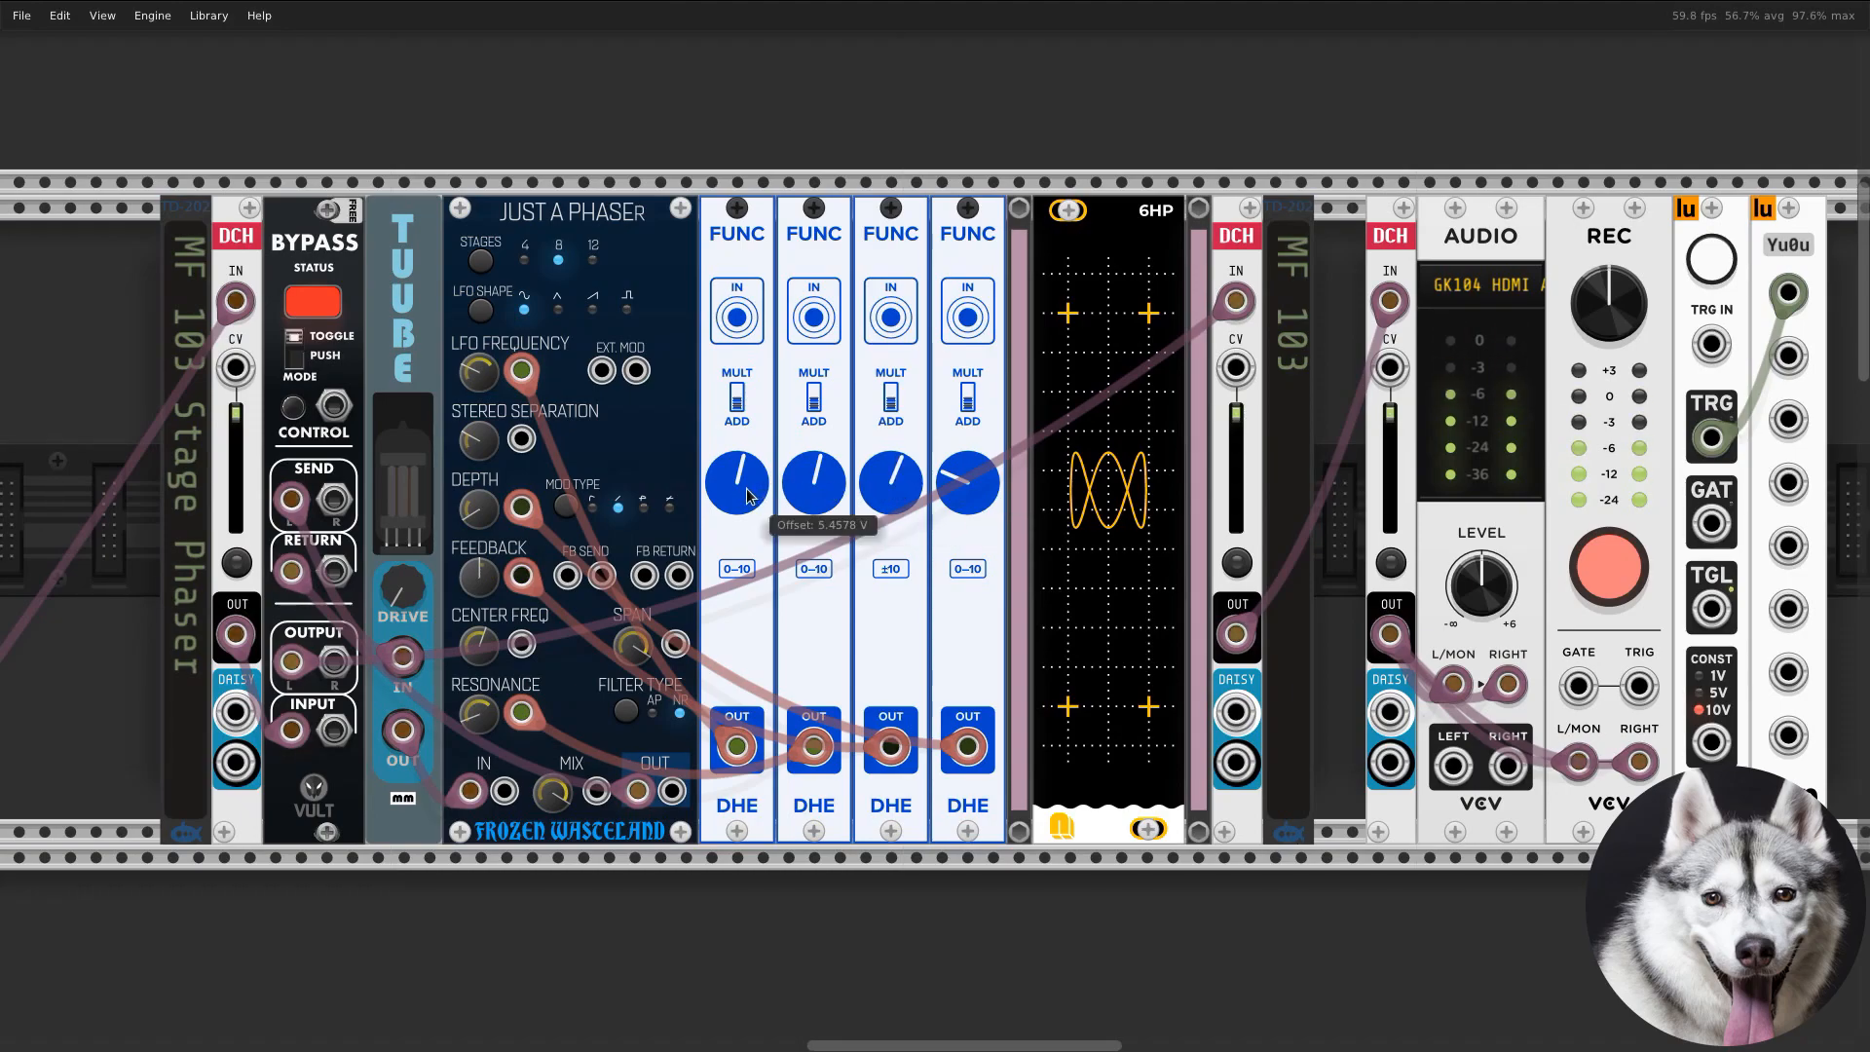
Step: Raise the first FUNC's offset to 5.7564 V and turn the second FUNC's offset far down
drag(738, 487, 738, 479)
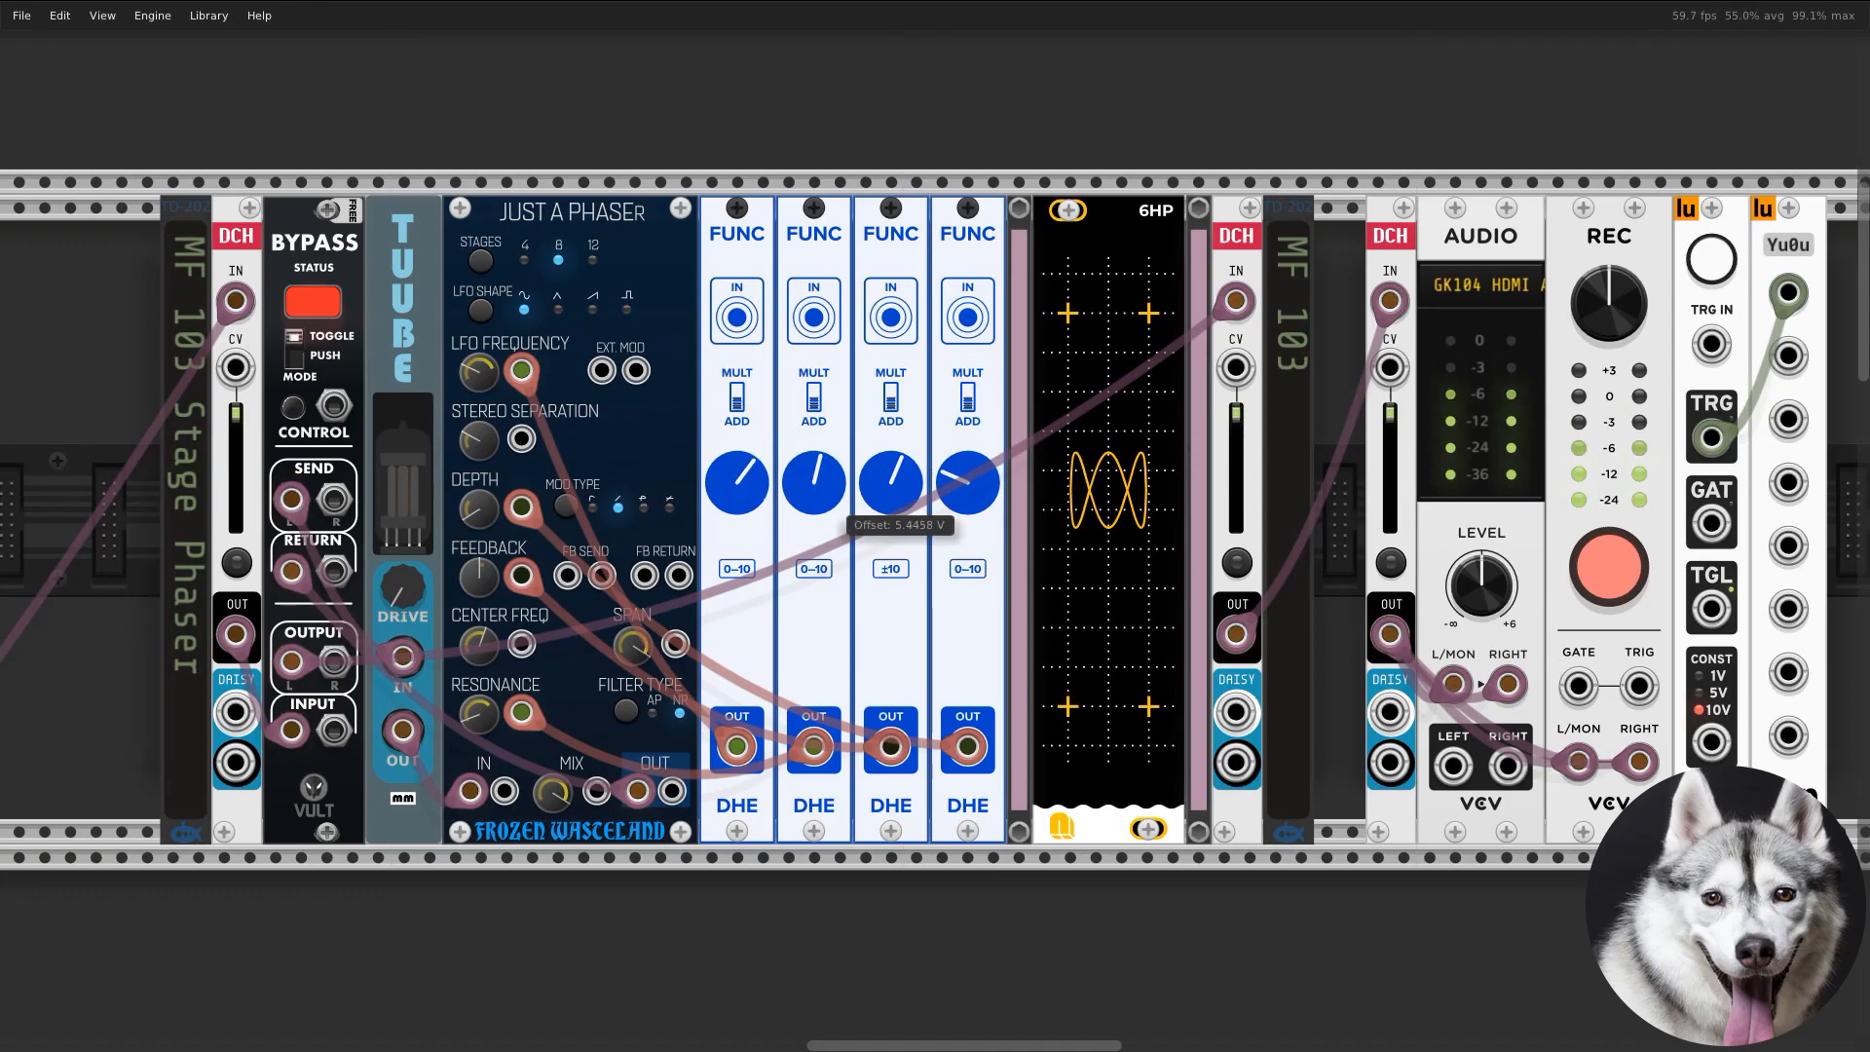
drag(814, 482, 738, 514)
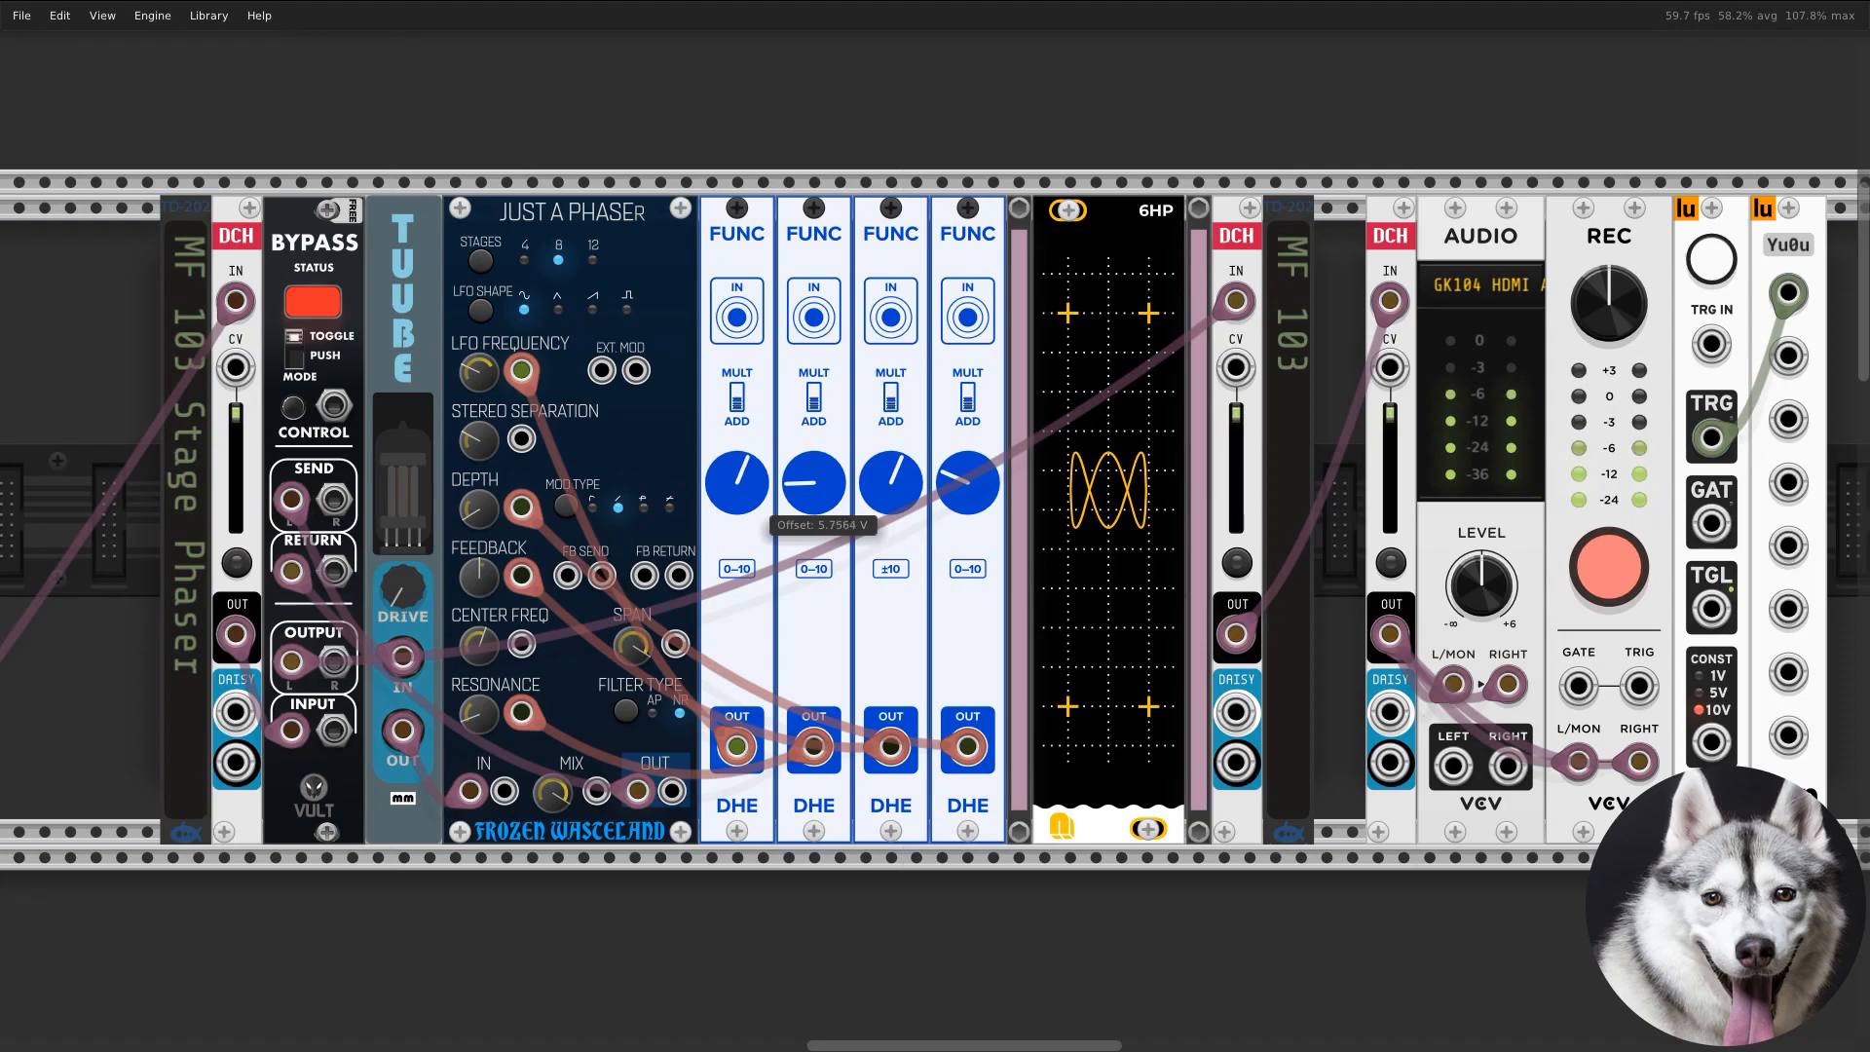
Step: Try the Tuube's drive control and turn the fourth FUNC's offset up, finishing with a manual trigger to the sound source
right_click(499, 477)
click(404, 599)
mouse_move(404, 599)
mouse_down()
mouse_move(404, 563)
mouse_move(404, 613)
mouse_up()
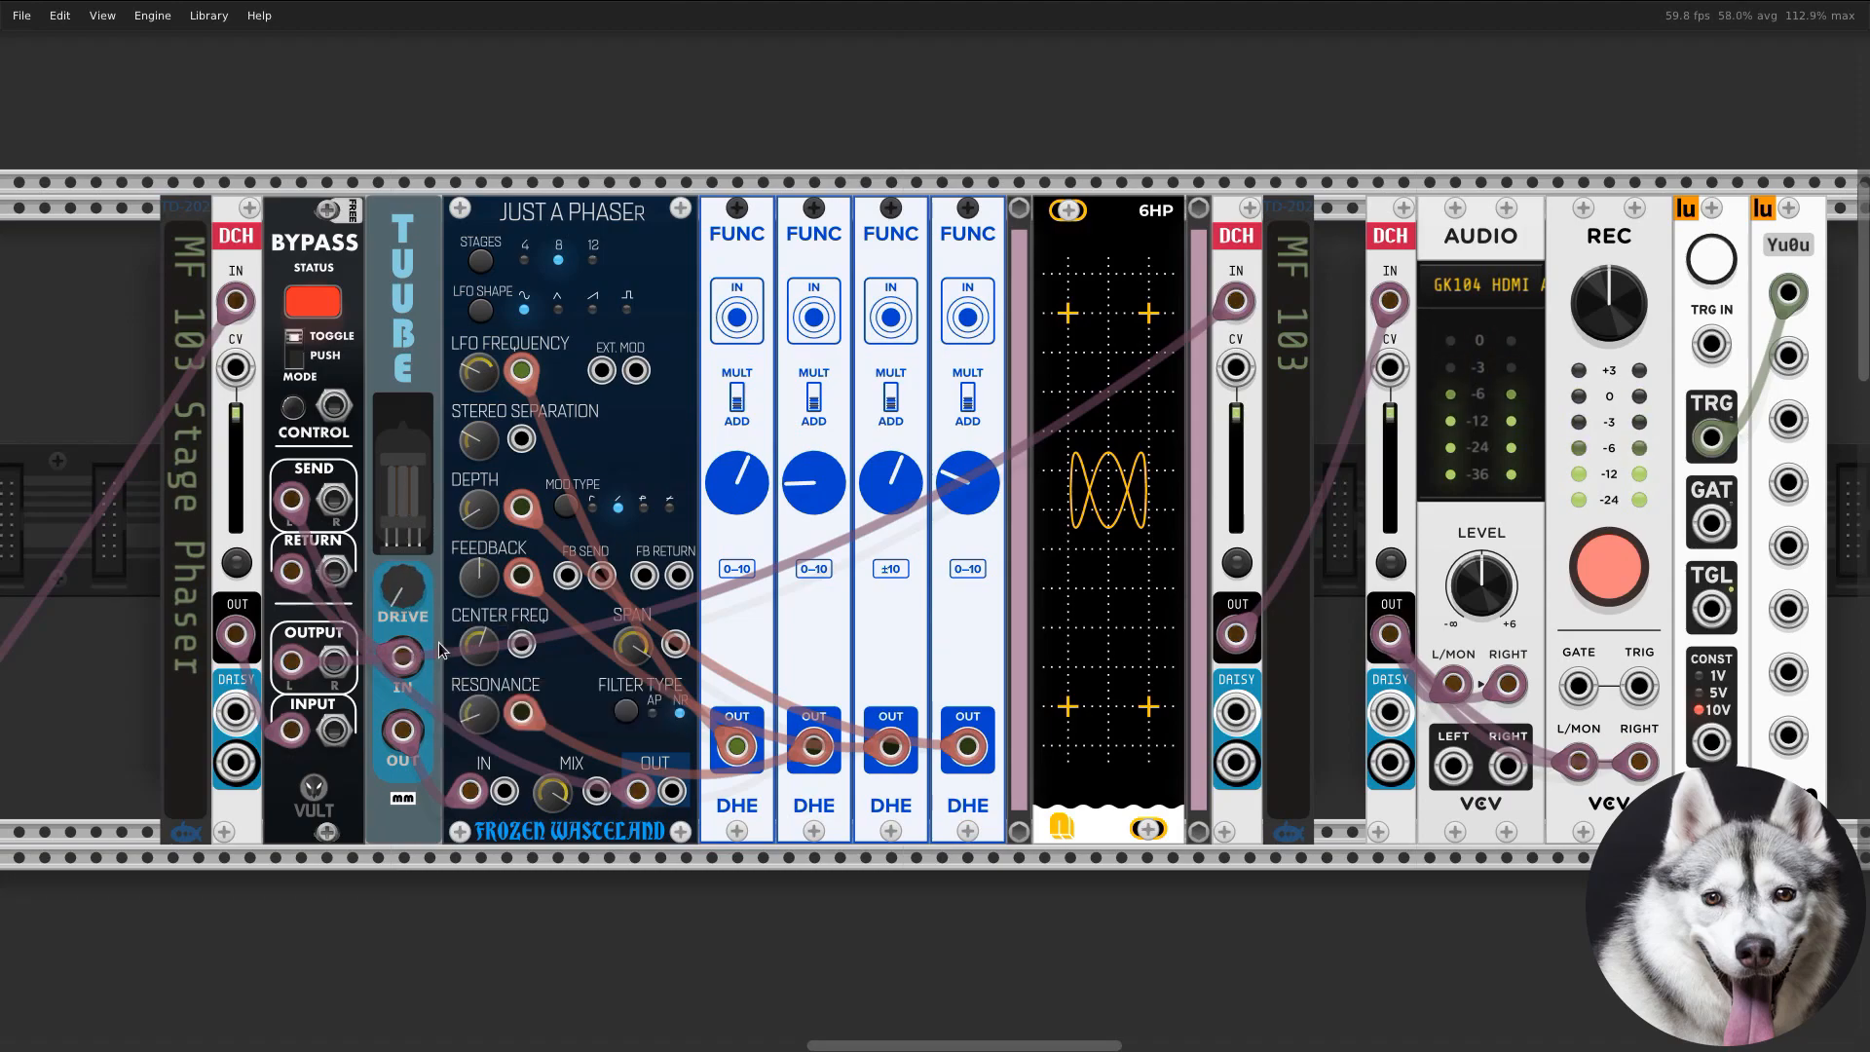
drag(967, 488, 967, 424)
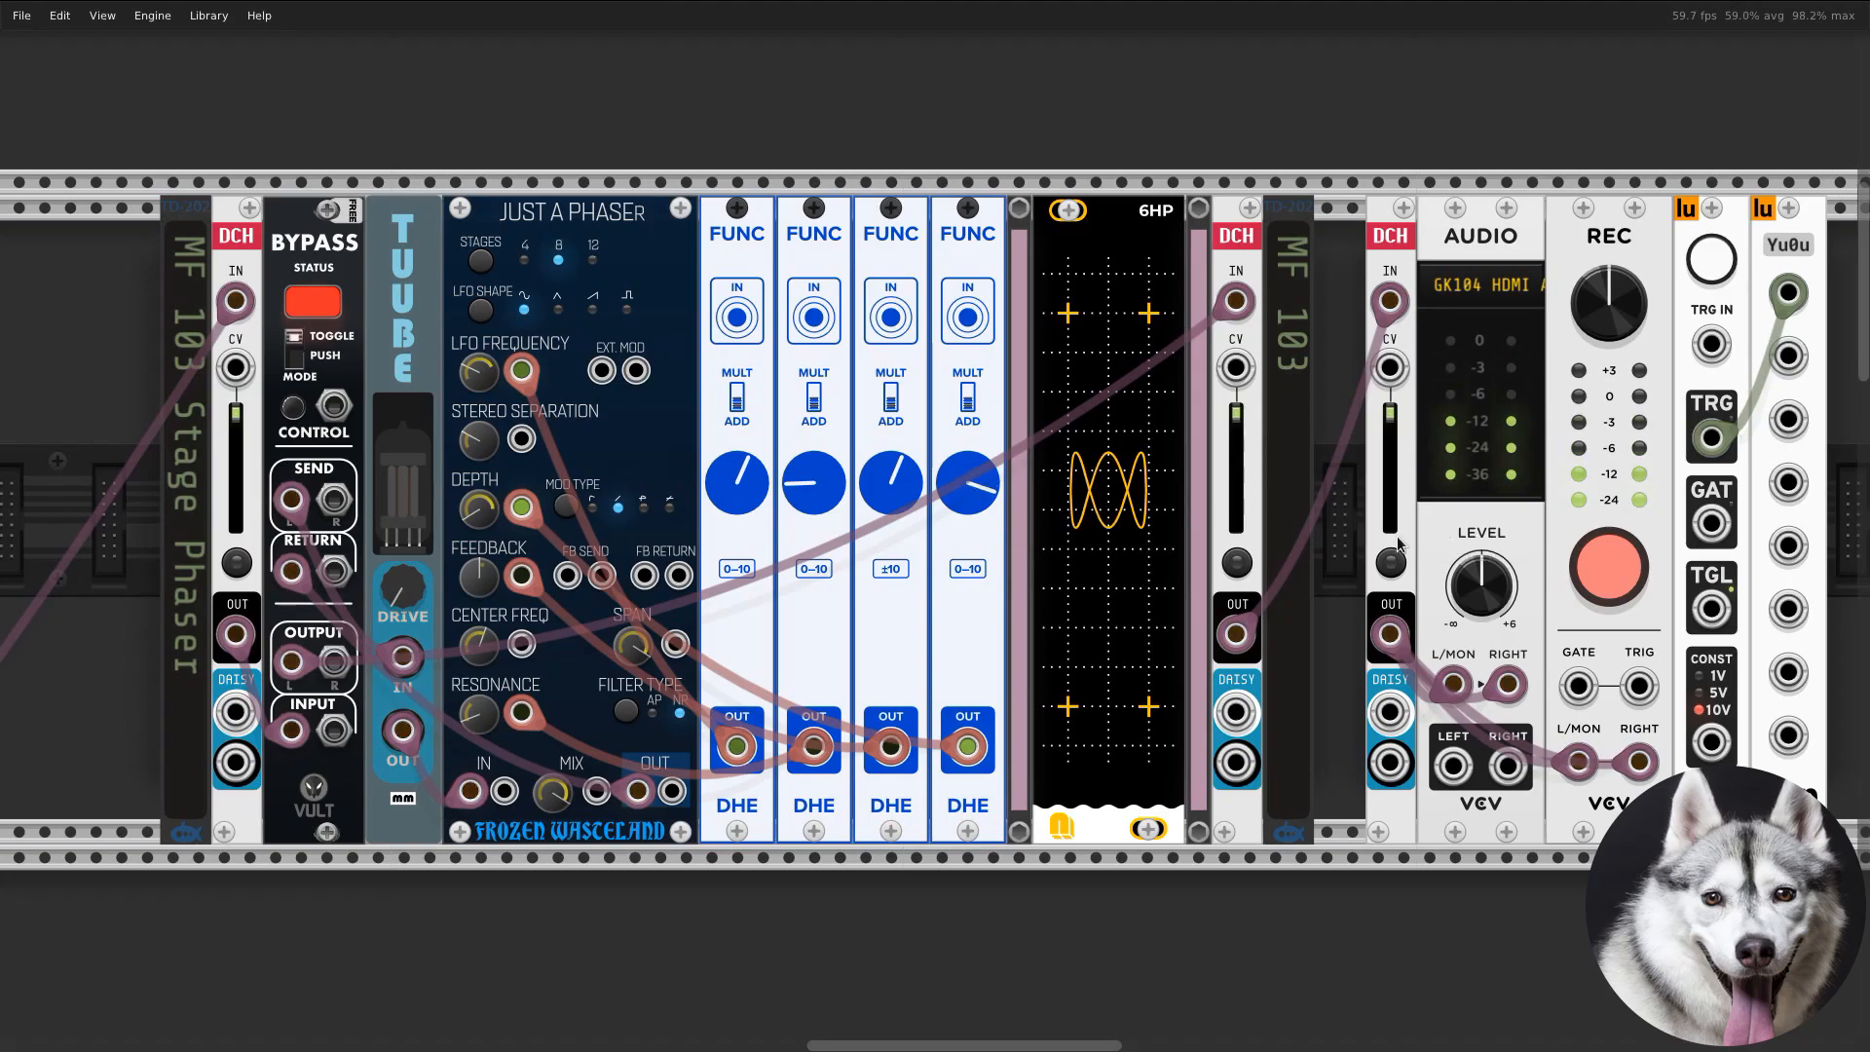
click(1716, 264)
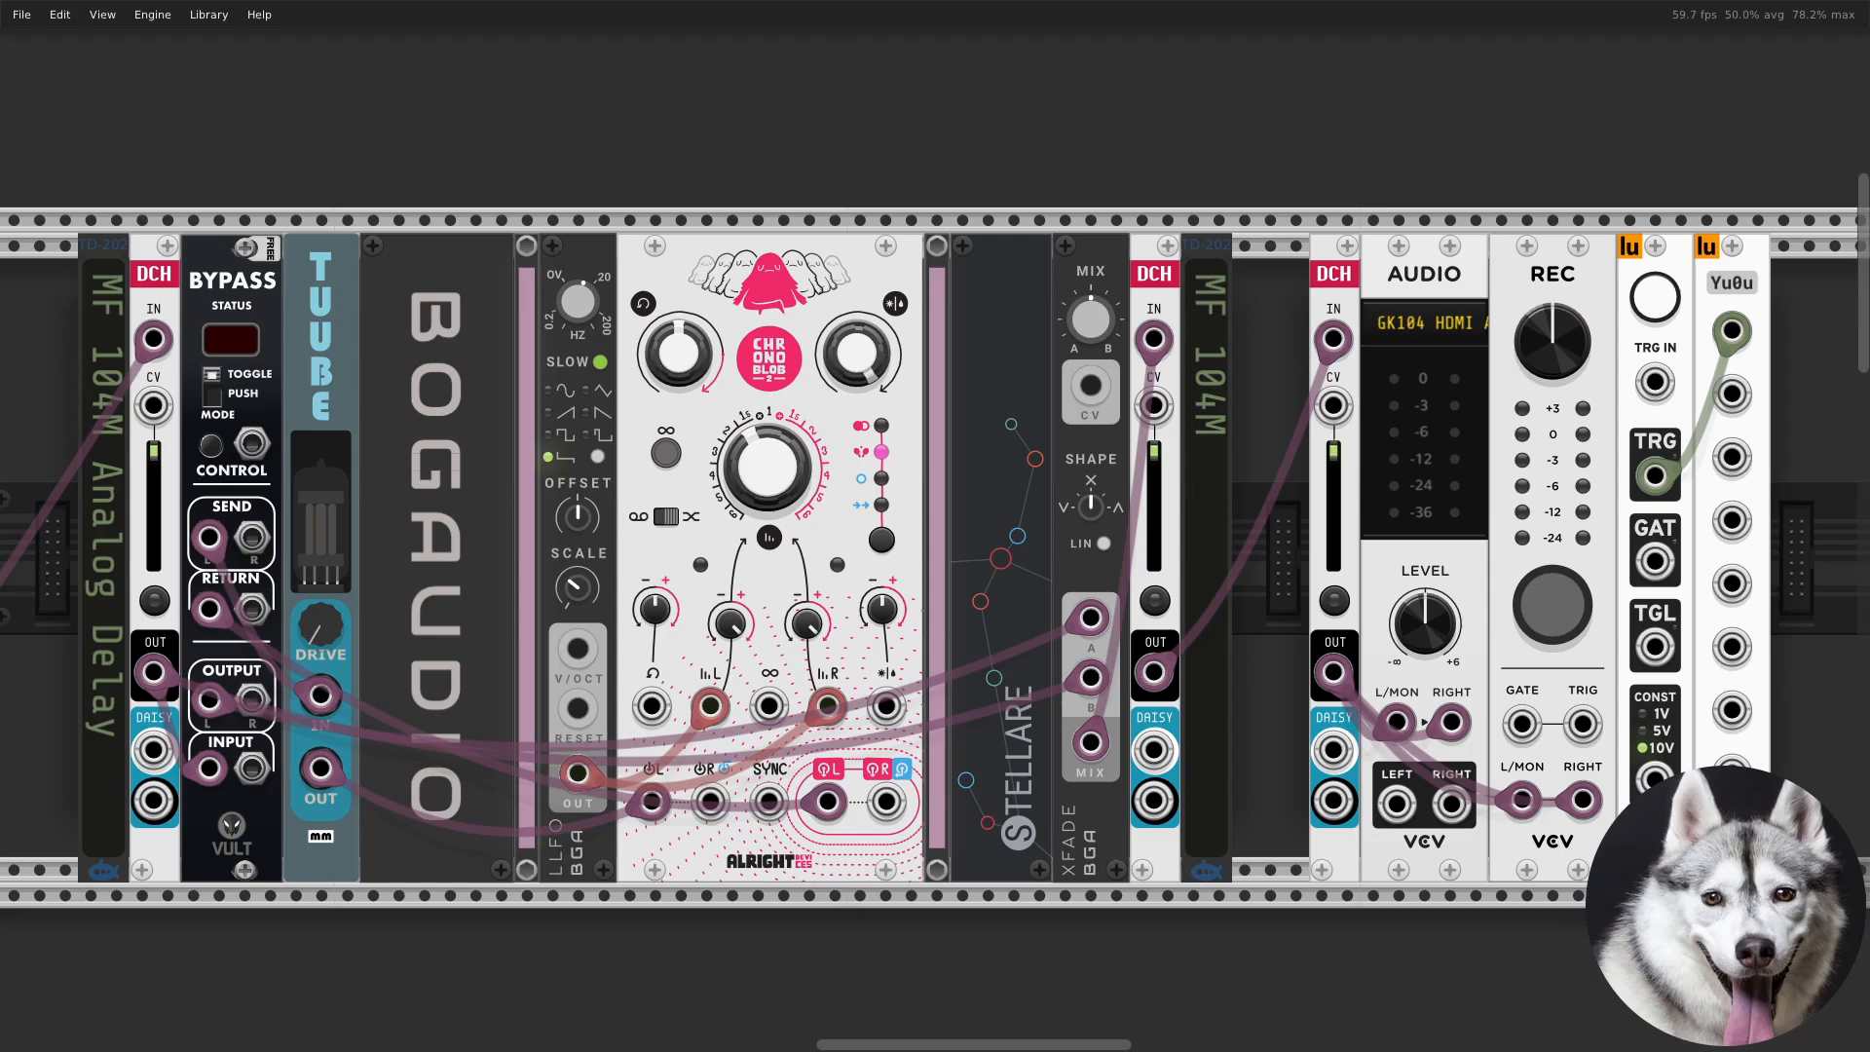
Step: Adjust the Chronoblob2's delay time and switch the MF 104M's Bypass module off and back on while triggering the sound source
click(1655, 304)
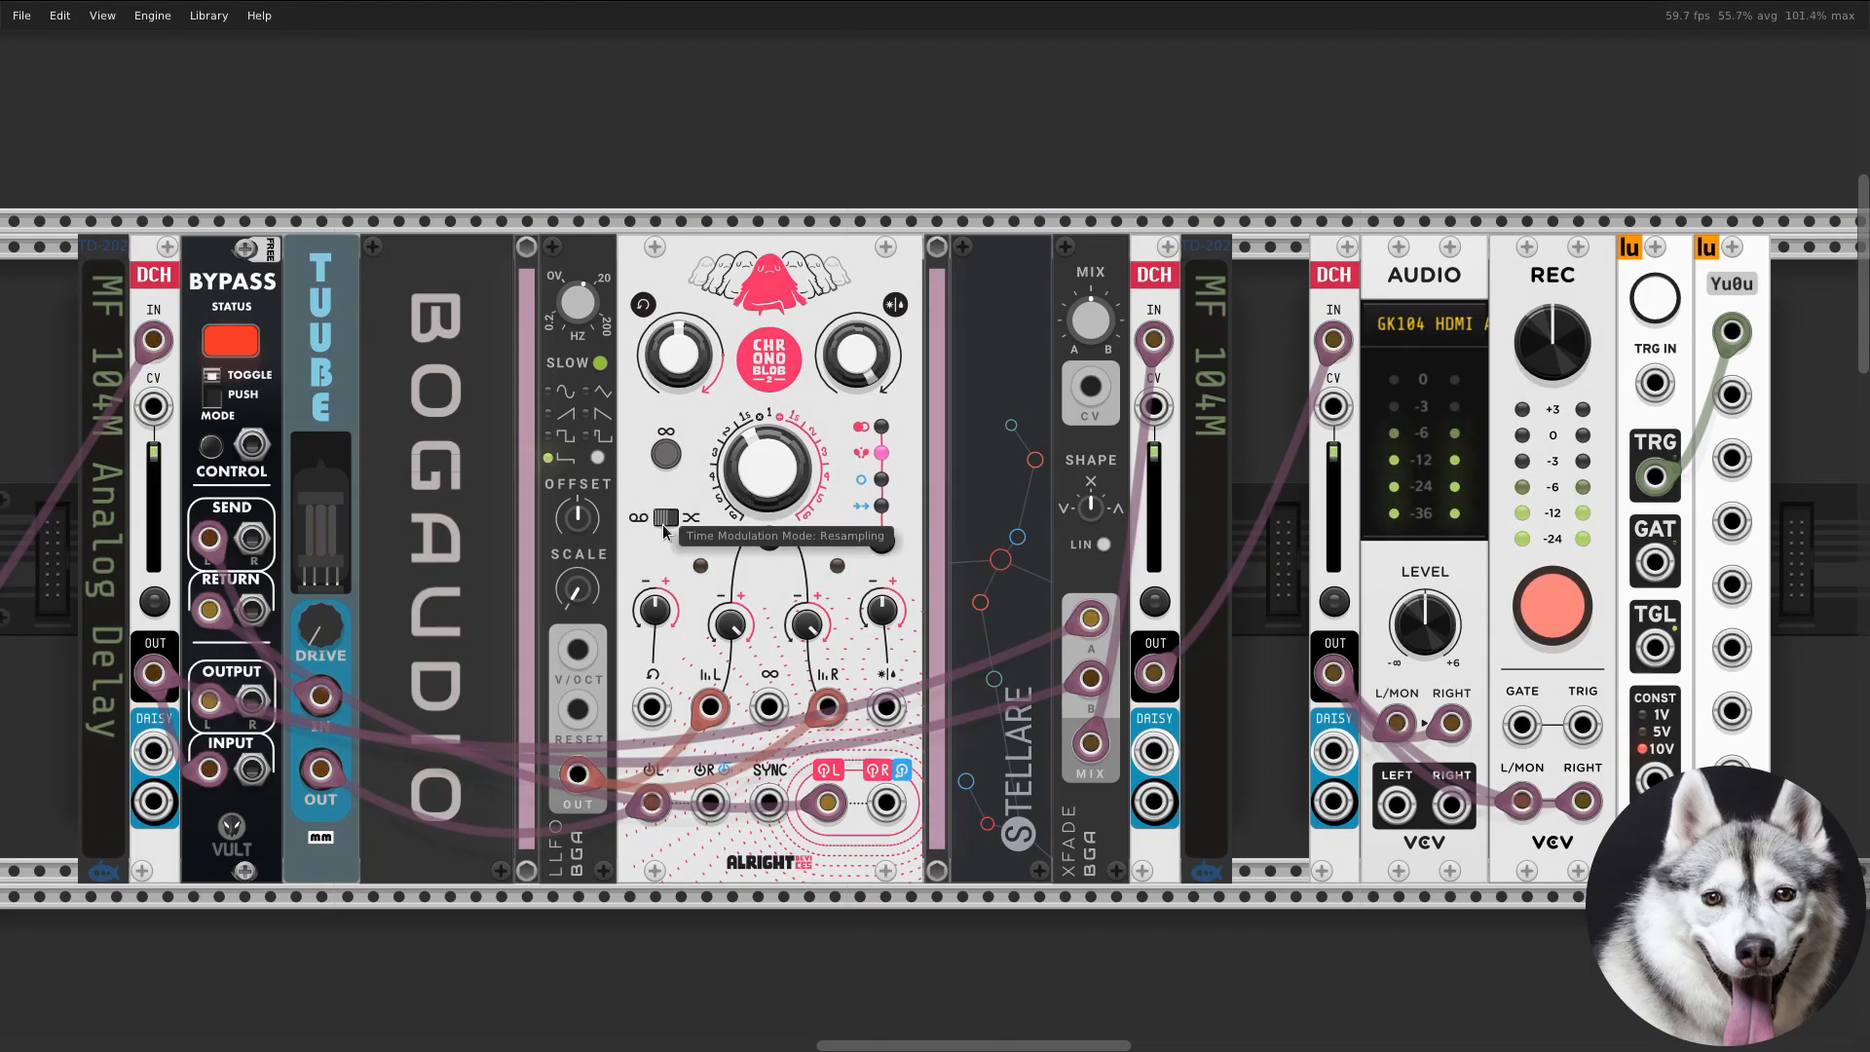
mouse_move(750, 476)
mouse_down()
mouse_move(750, 499)
mouse_move(750, 482)
mouse_up()
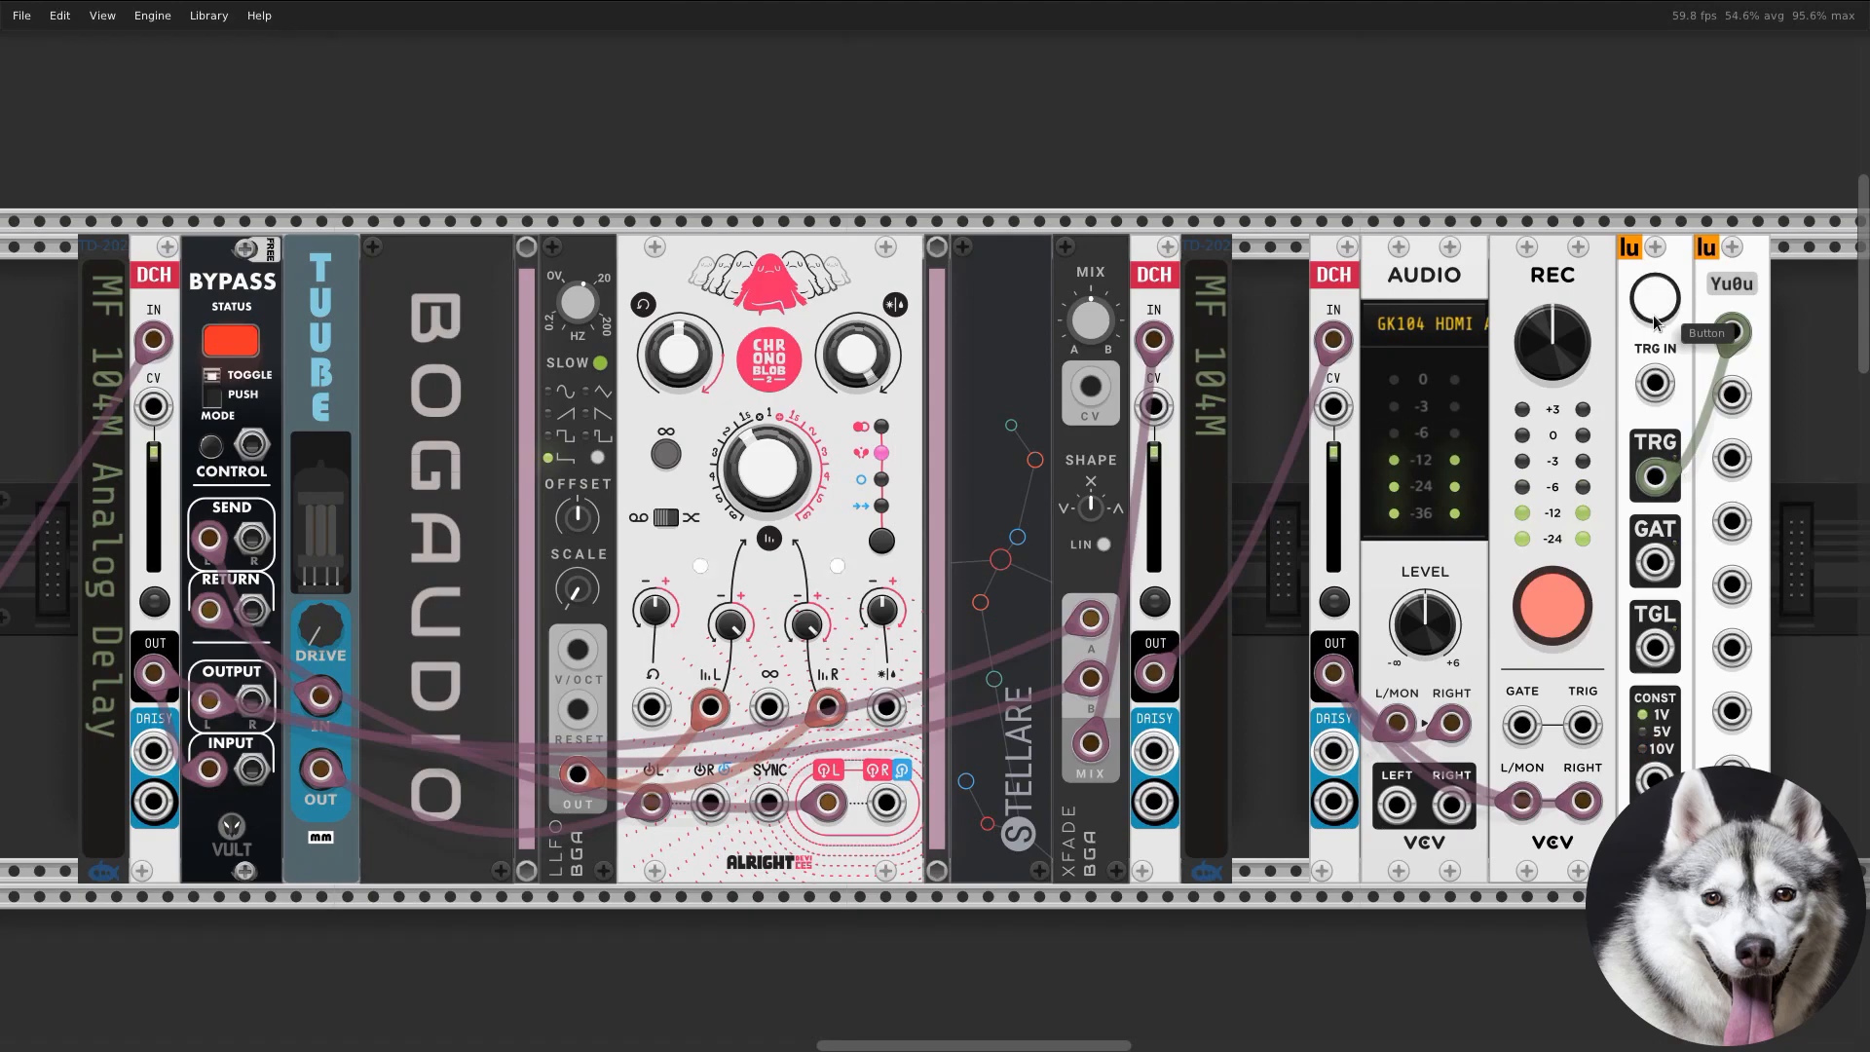
click(214, 452)
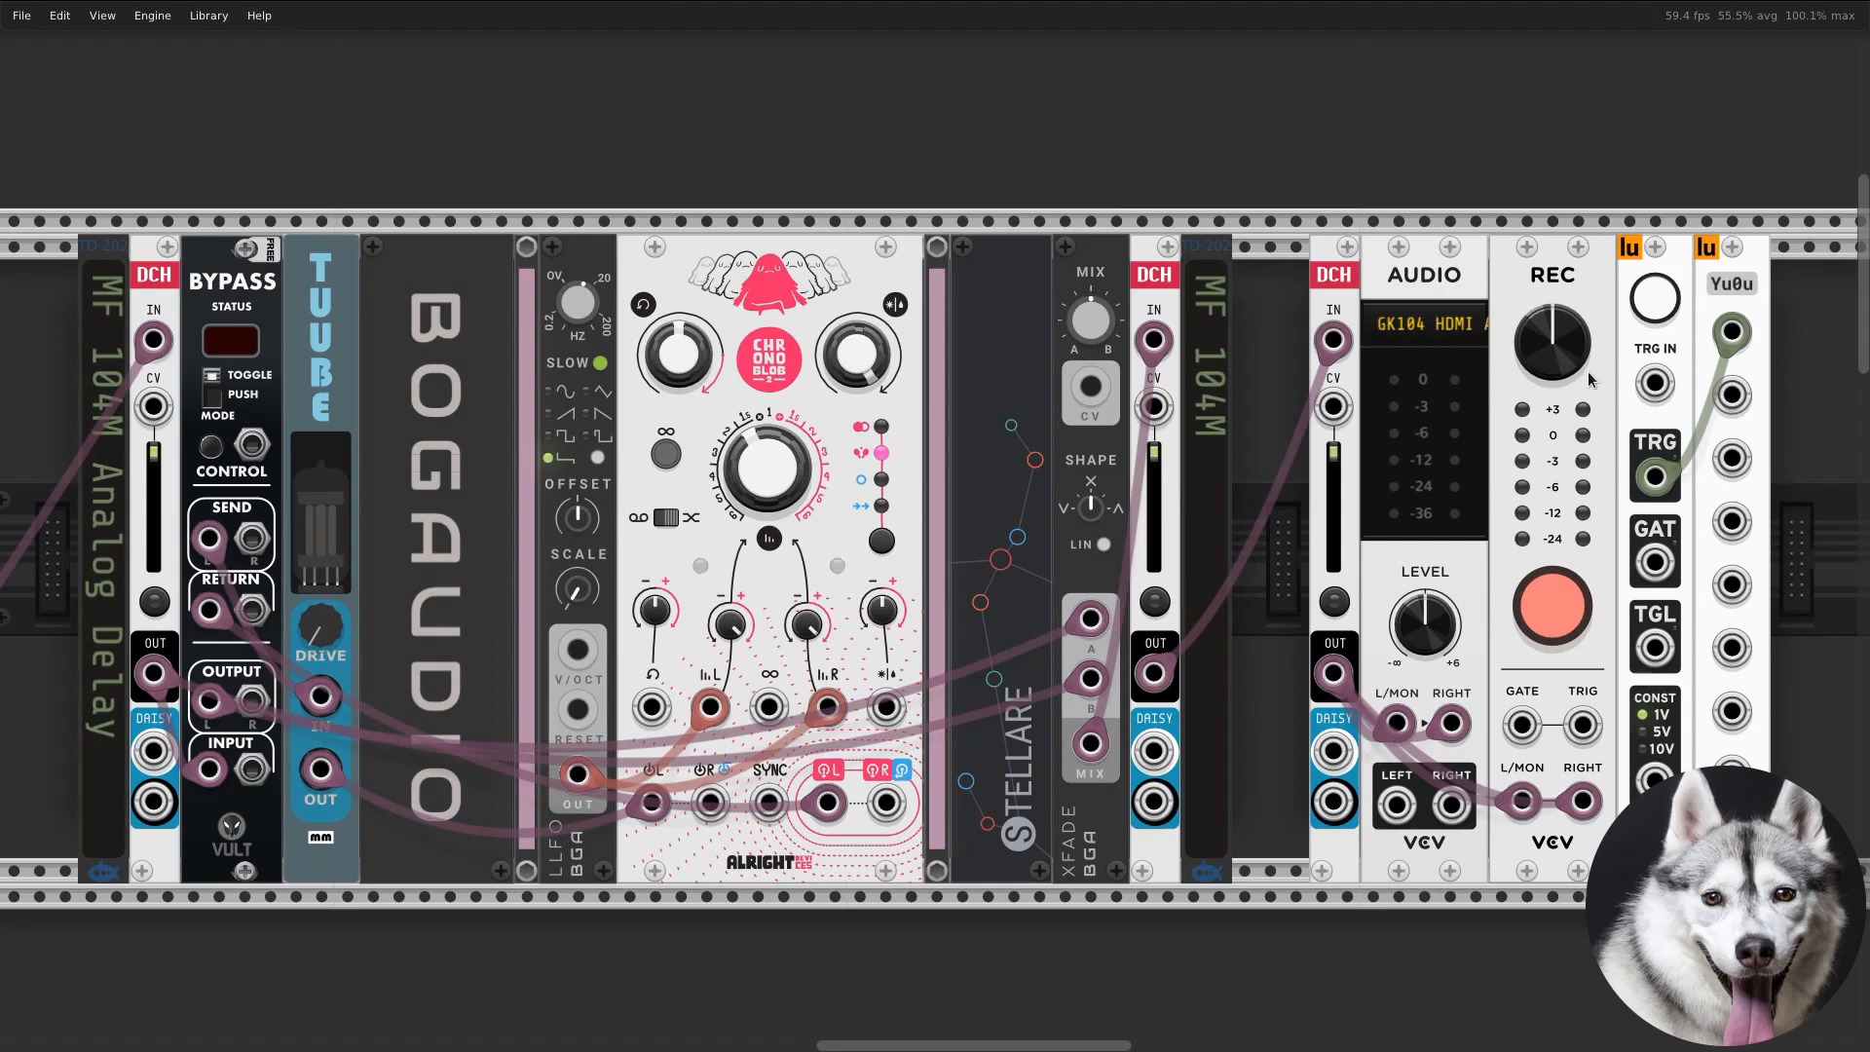
click(1653, 318)
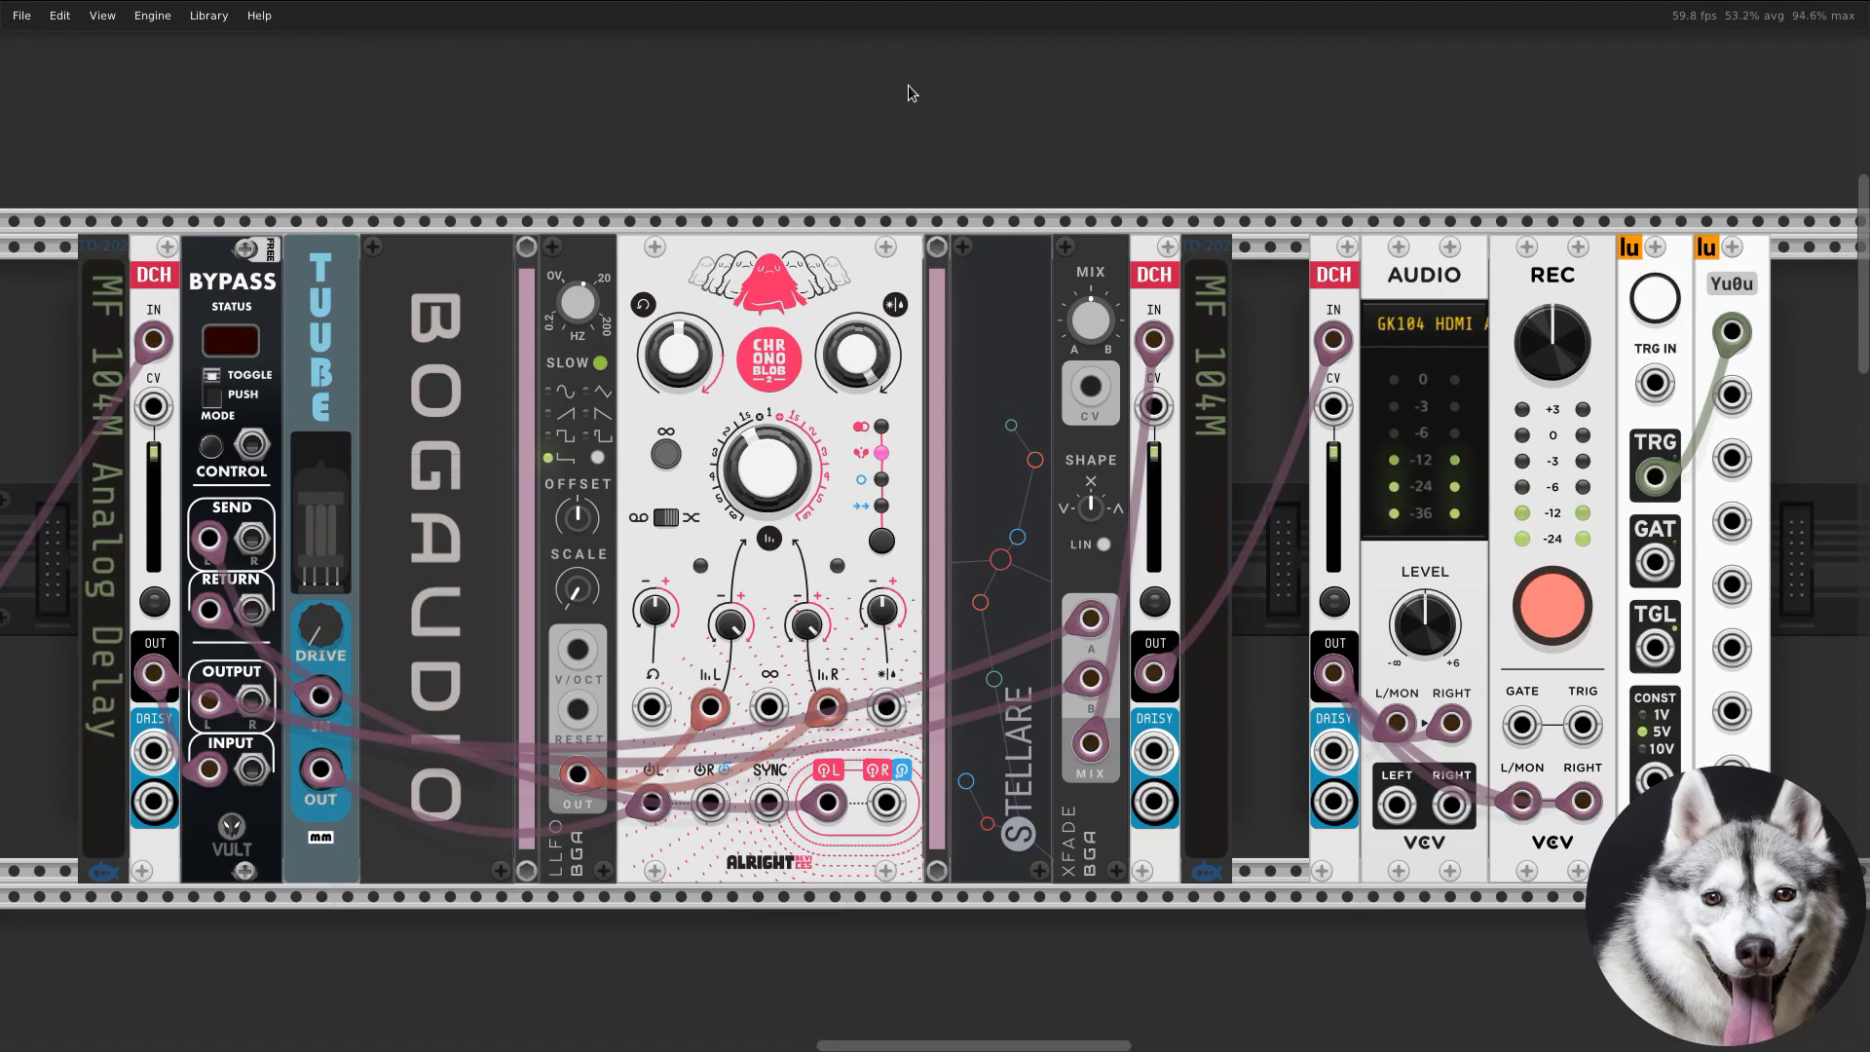
click(213, 449)
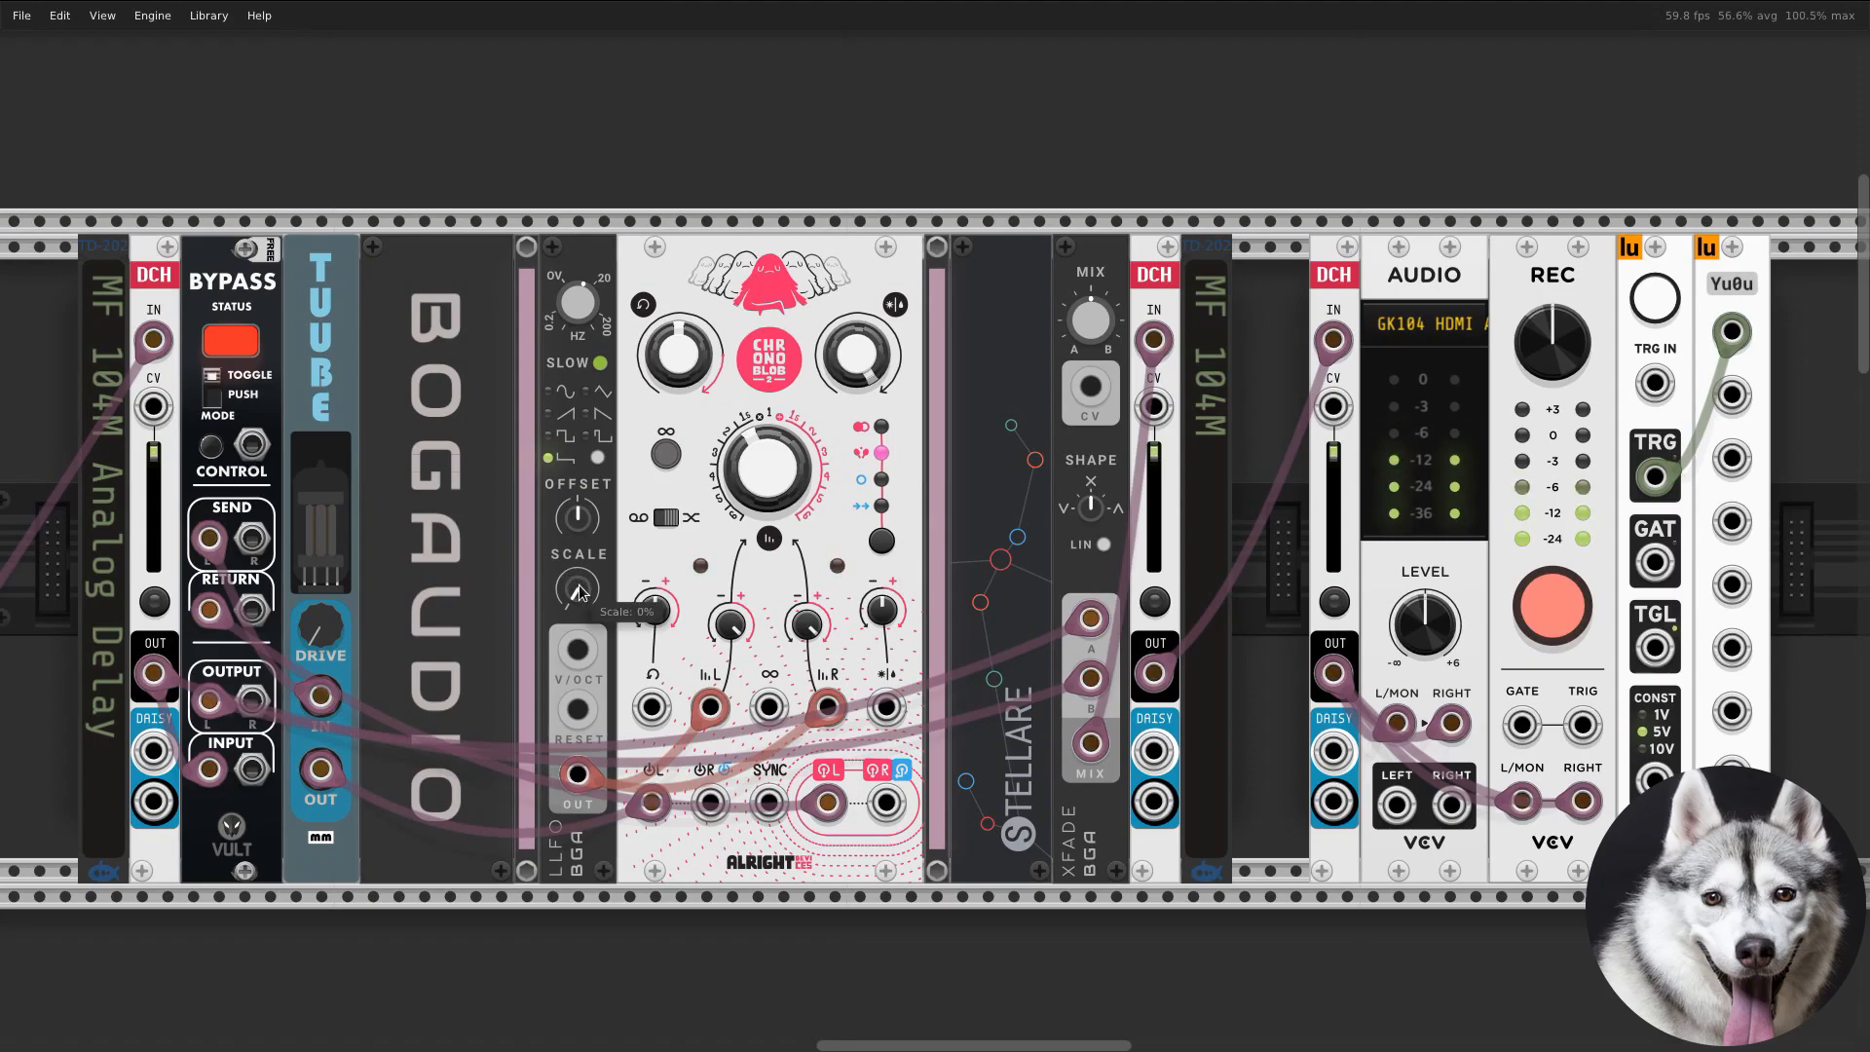
Step: Raise the LLFO's scale from 0% to about its midpoint, and try the XFADE mix at -6.0241% before resetting it
drag(578, 590, 579, 593)
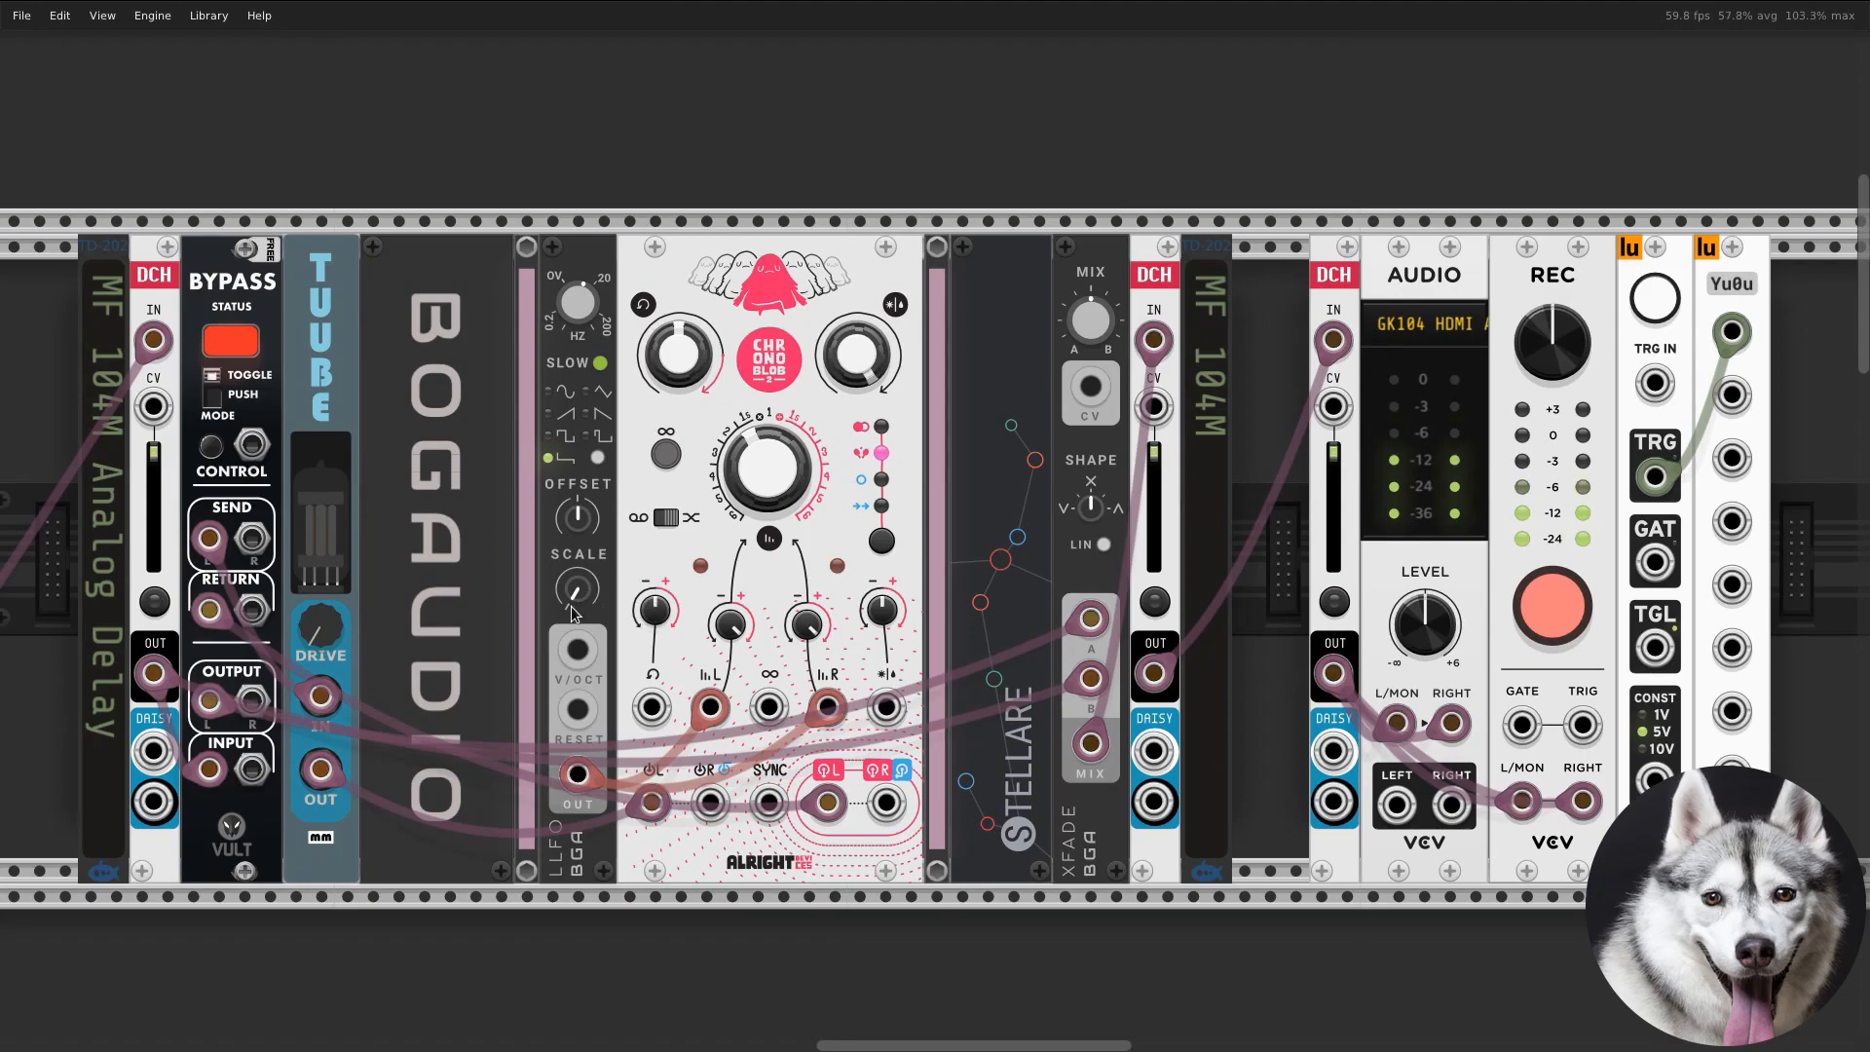
mouse_move(574, 611)
mouse_down()
mouse_move(573, 651)
mouse_move(582, 594)
mouse_up()
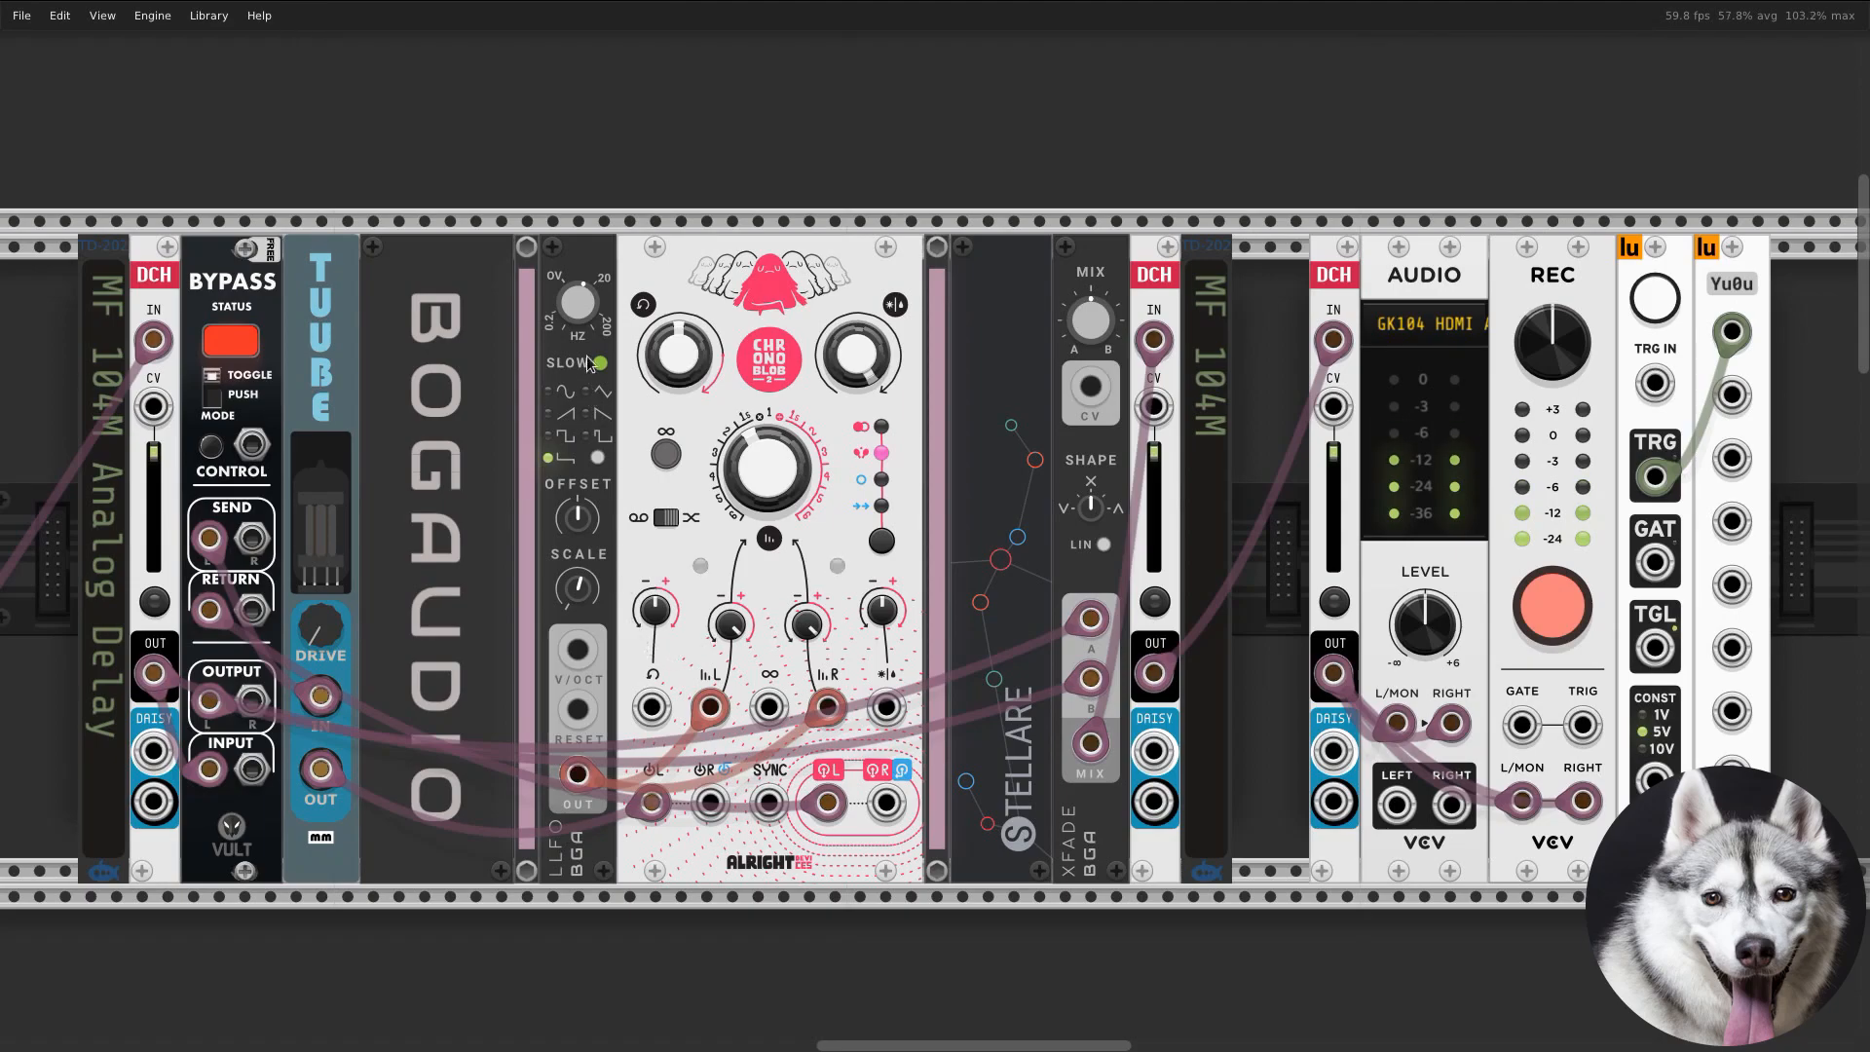
mouse_move(1097, 318)
mouse_down()
mouse_move(1098, 282)
mouse_move(1096, 315)
mouse_up()
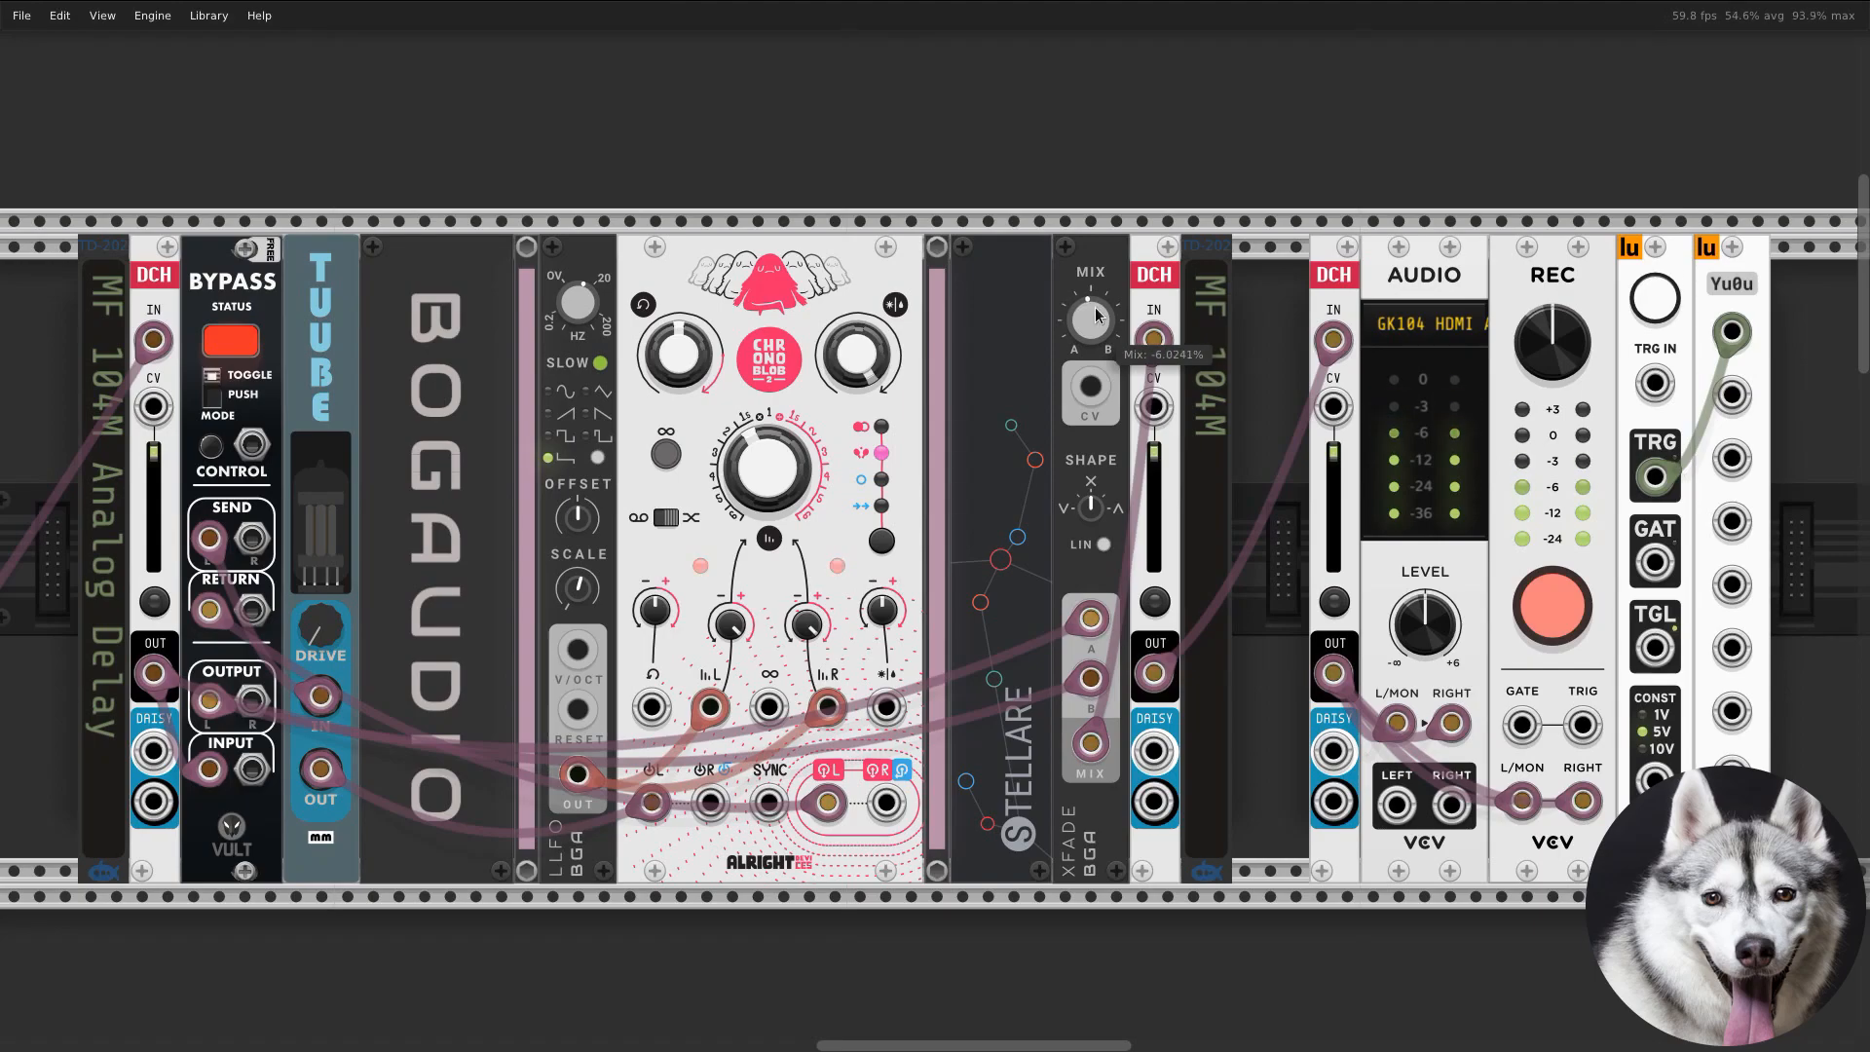
double_click(1095, 308)
Step: Adjust the LLFO's frequency for the delay-time modulation
drag(577, 305, 577, 321)
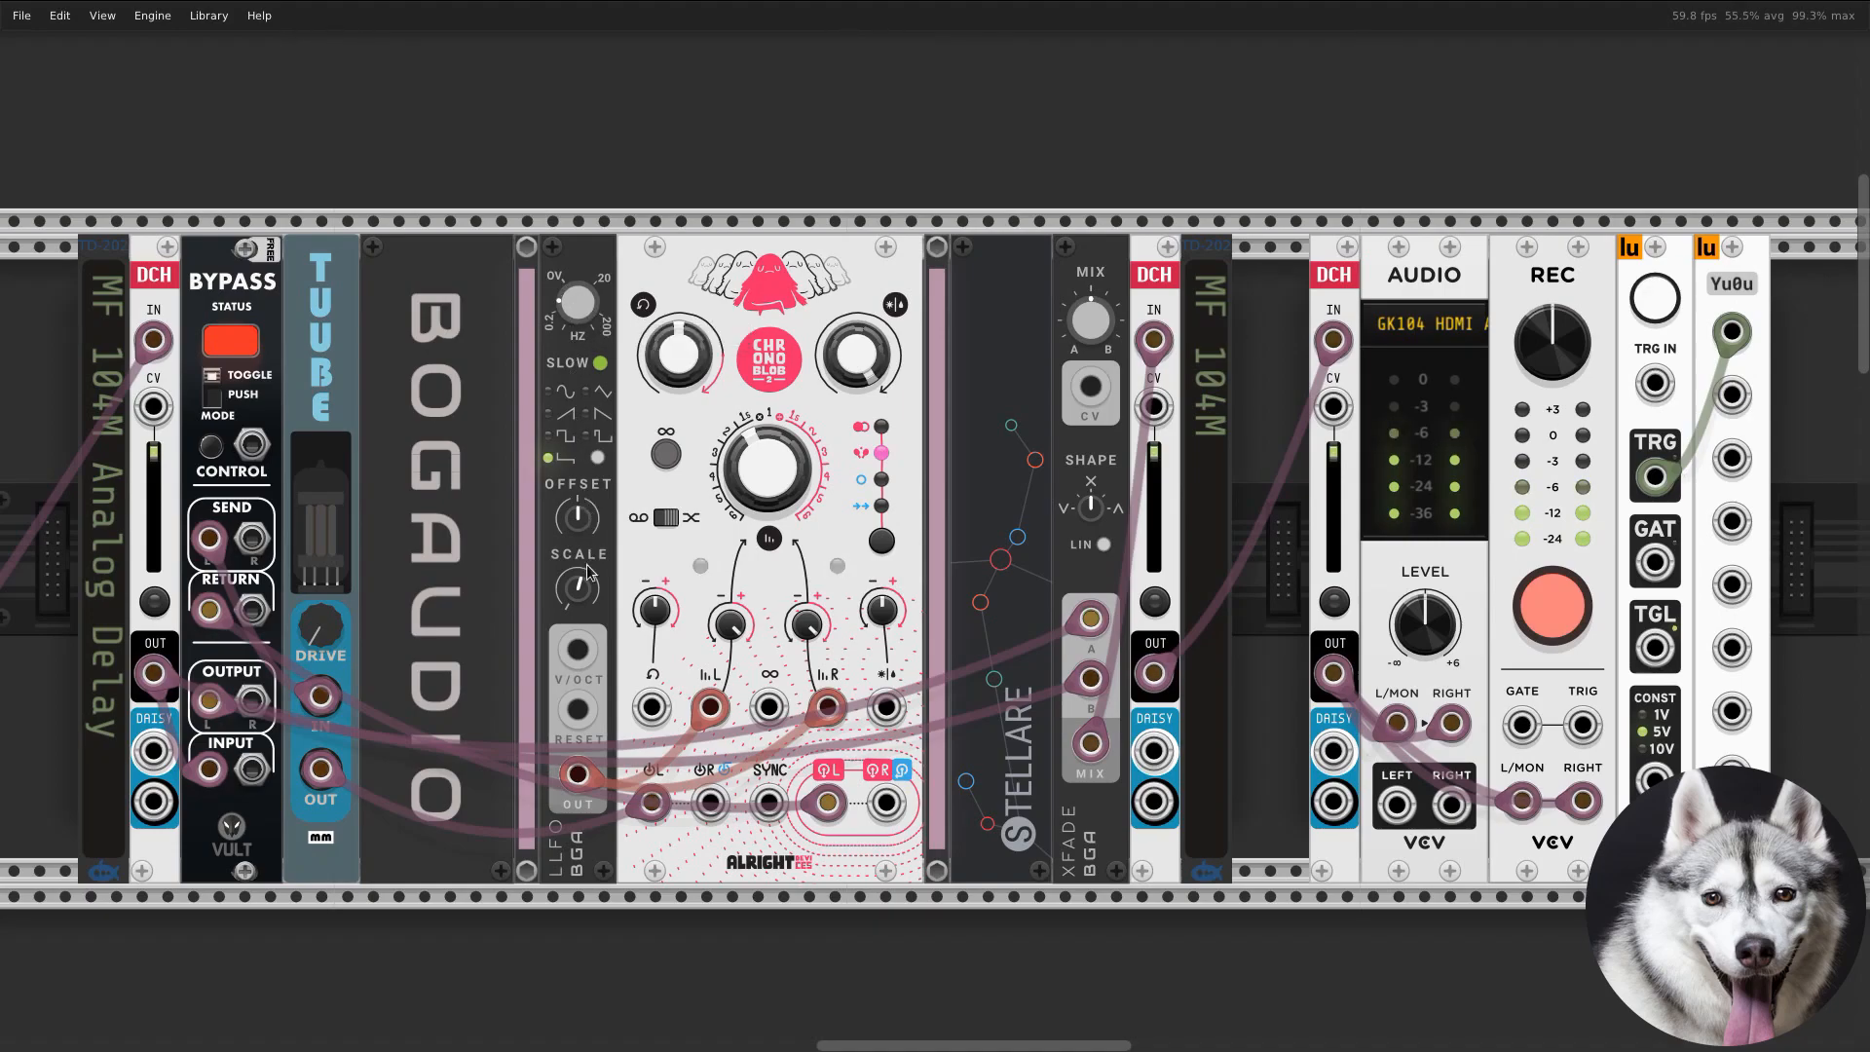
mouse_move(580, 596)
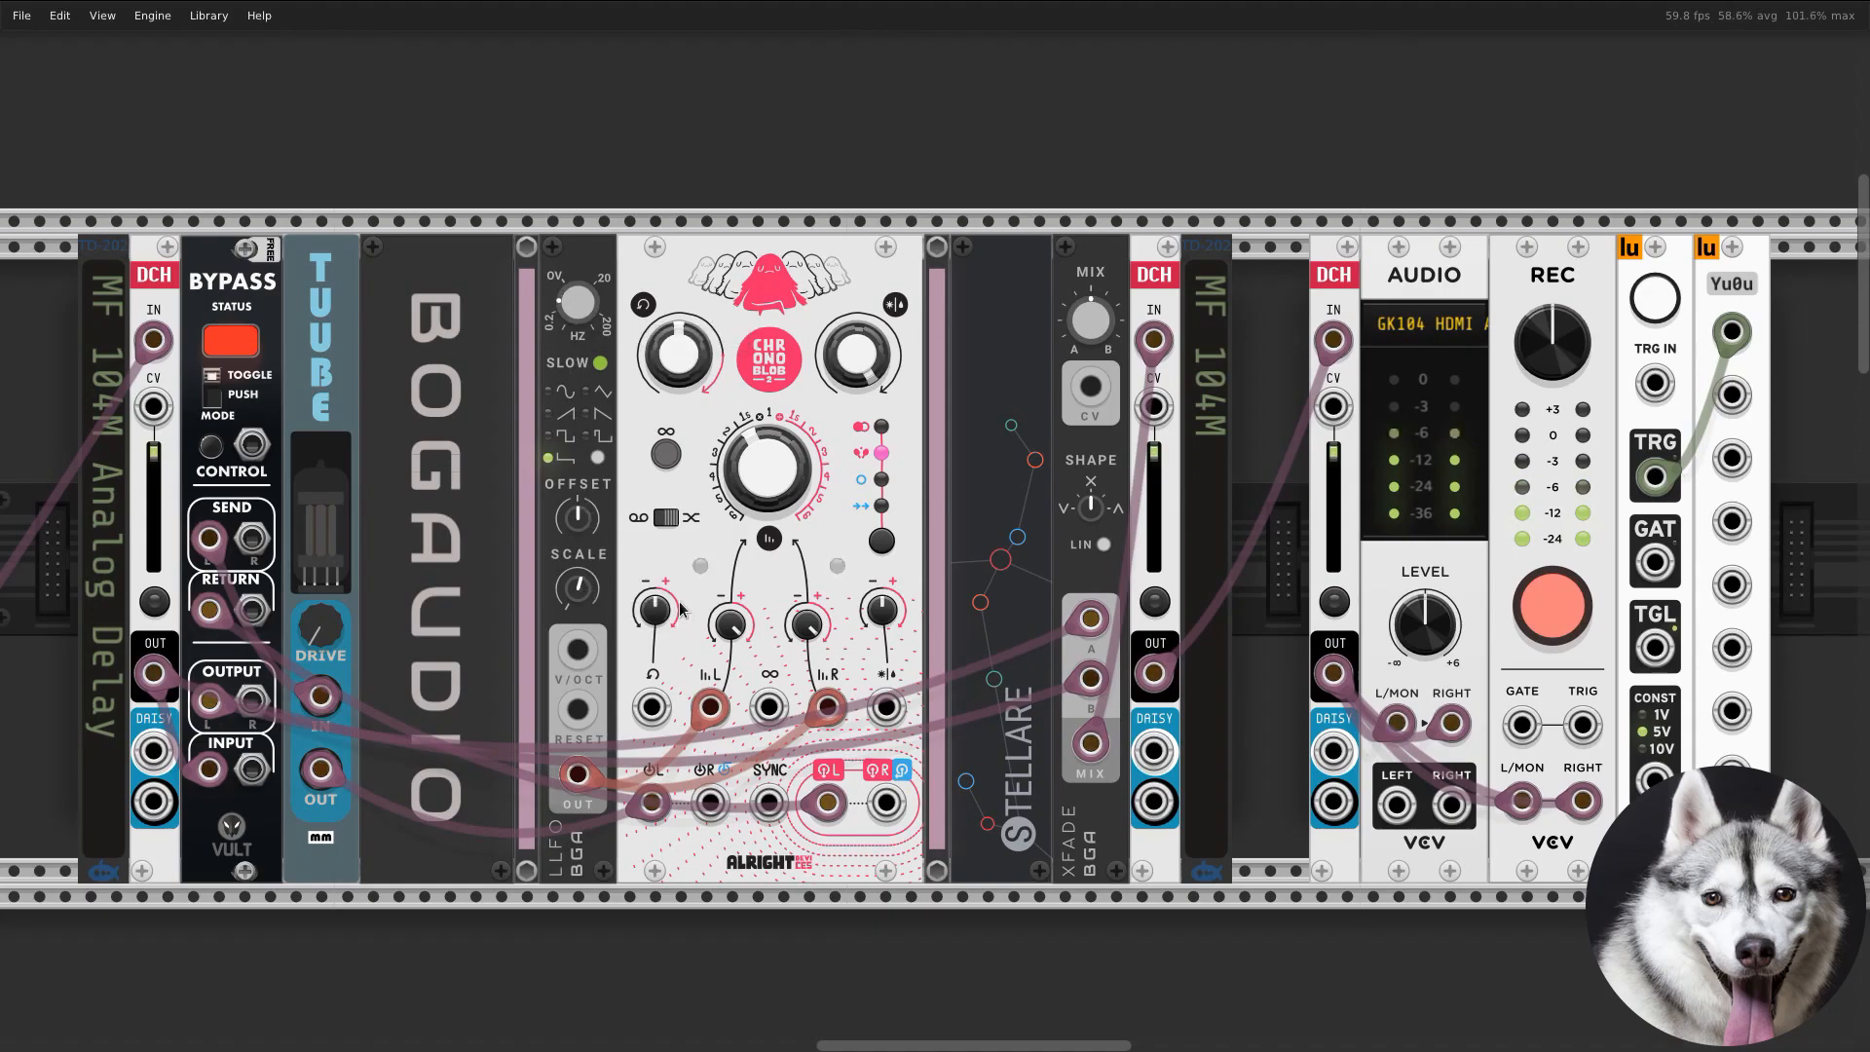
mouse_move(671, 620)
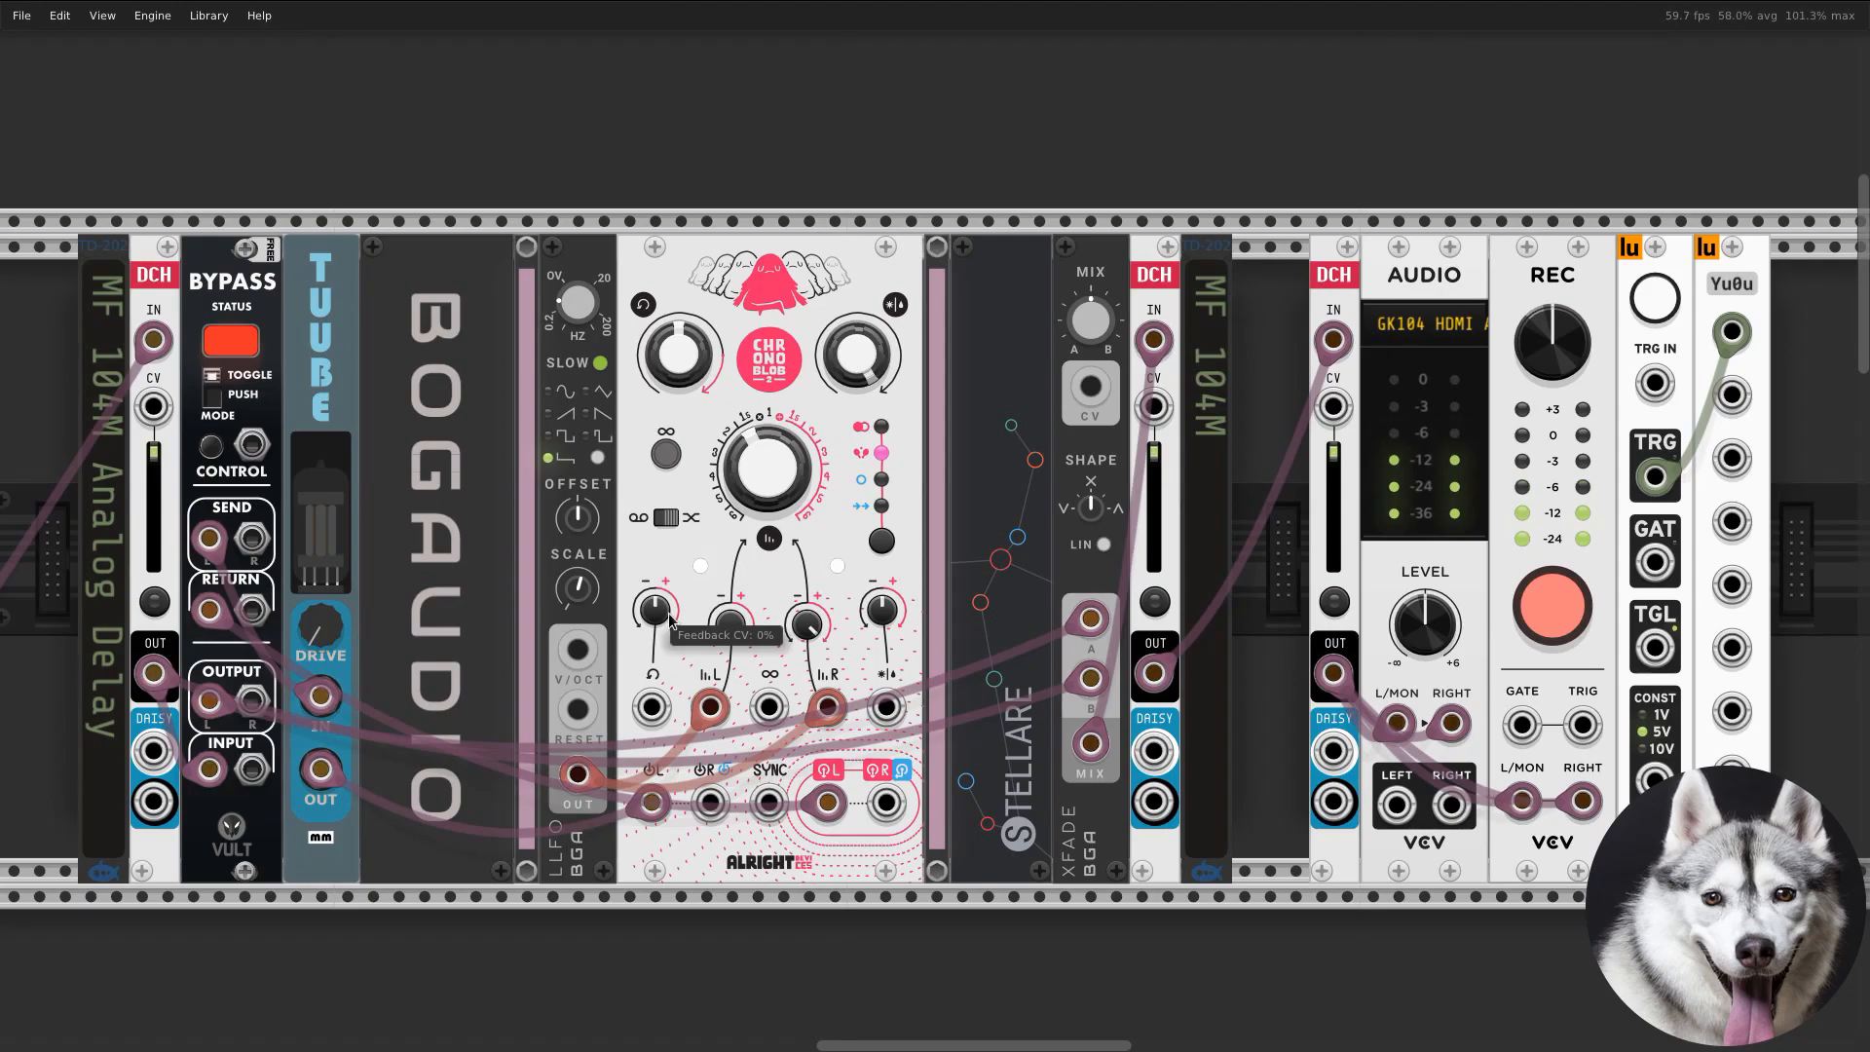
Step: Raise the Chronoblob2's delay time to about 1342.5 ms and fine-tune its feedback together with the LLFO's frequency
mouse_move(768, 508)
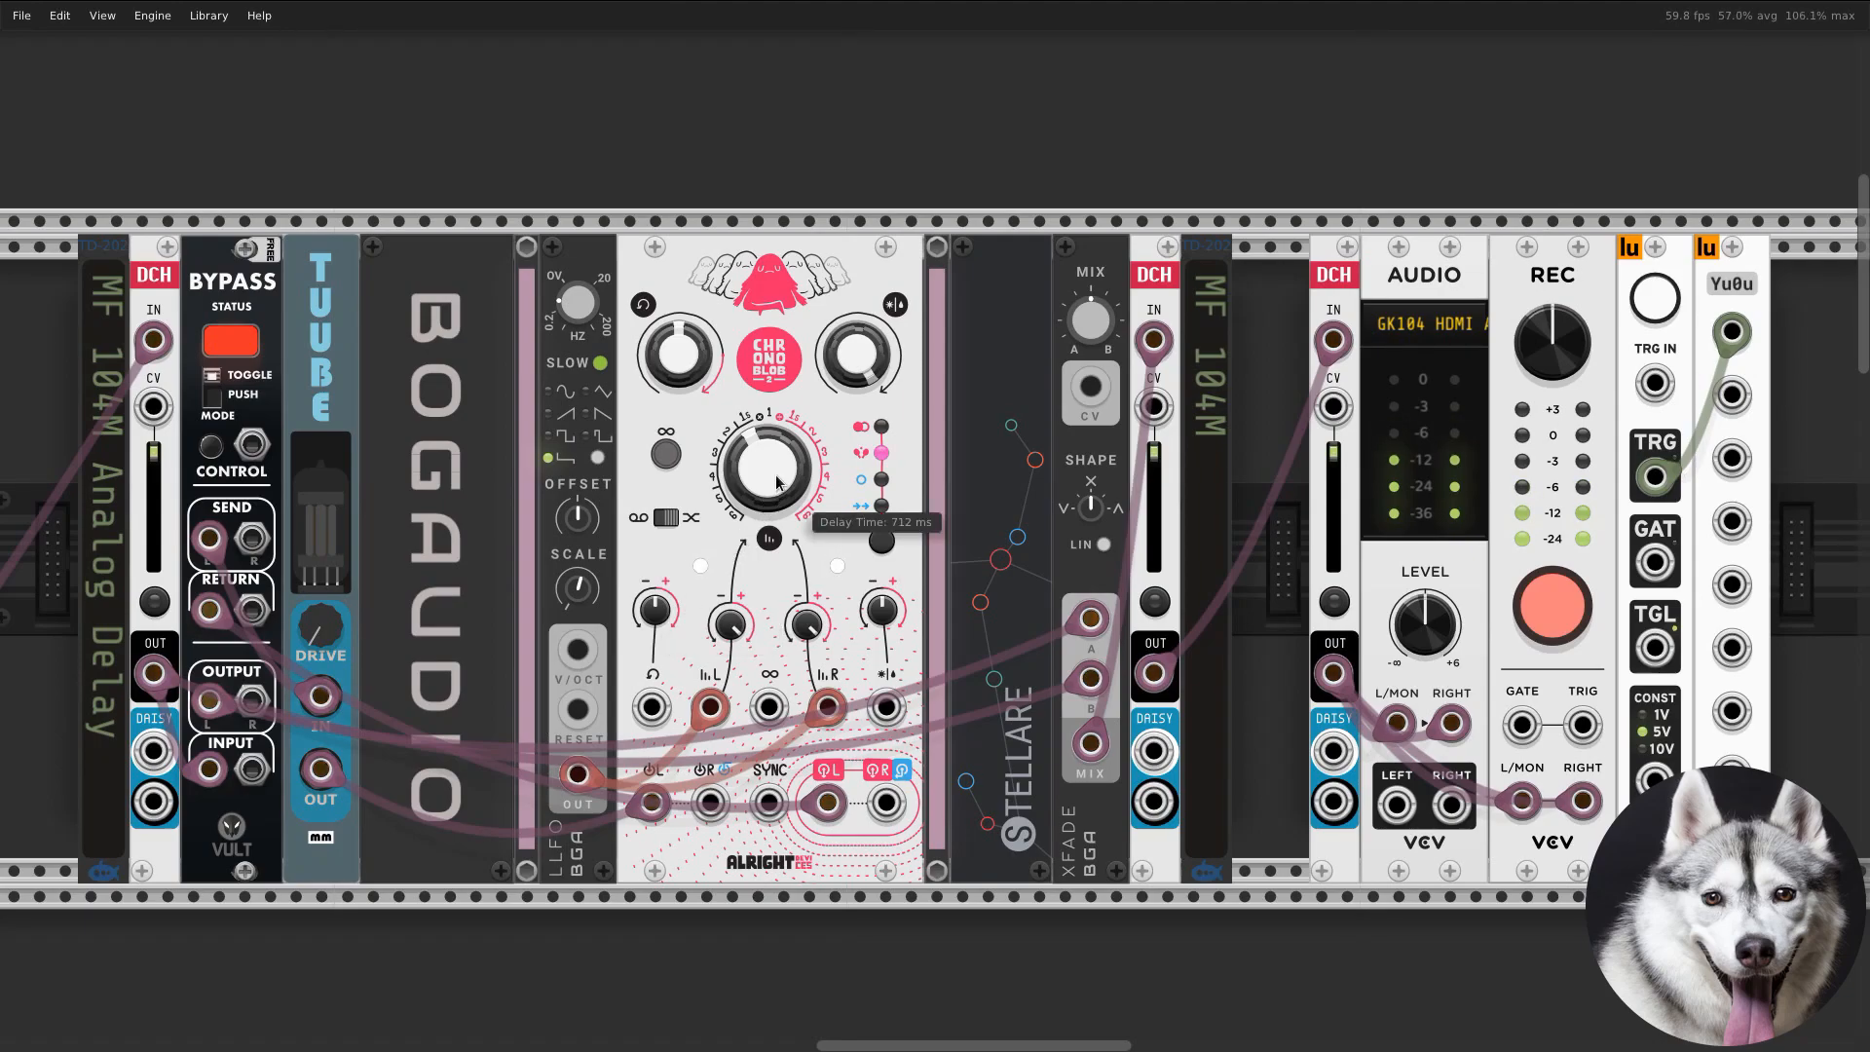
mouse_move(691, 376)
mouse_down()
mouse_move(691, 346)
mouse_move(691, 375)
mouse_up()
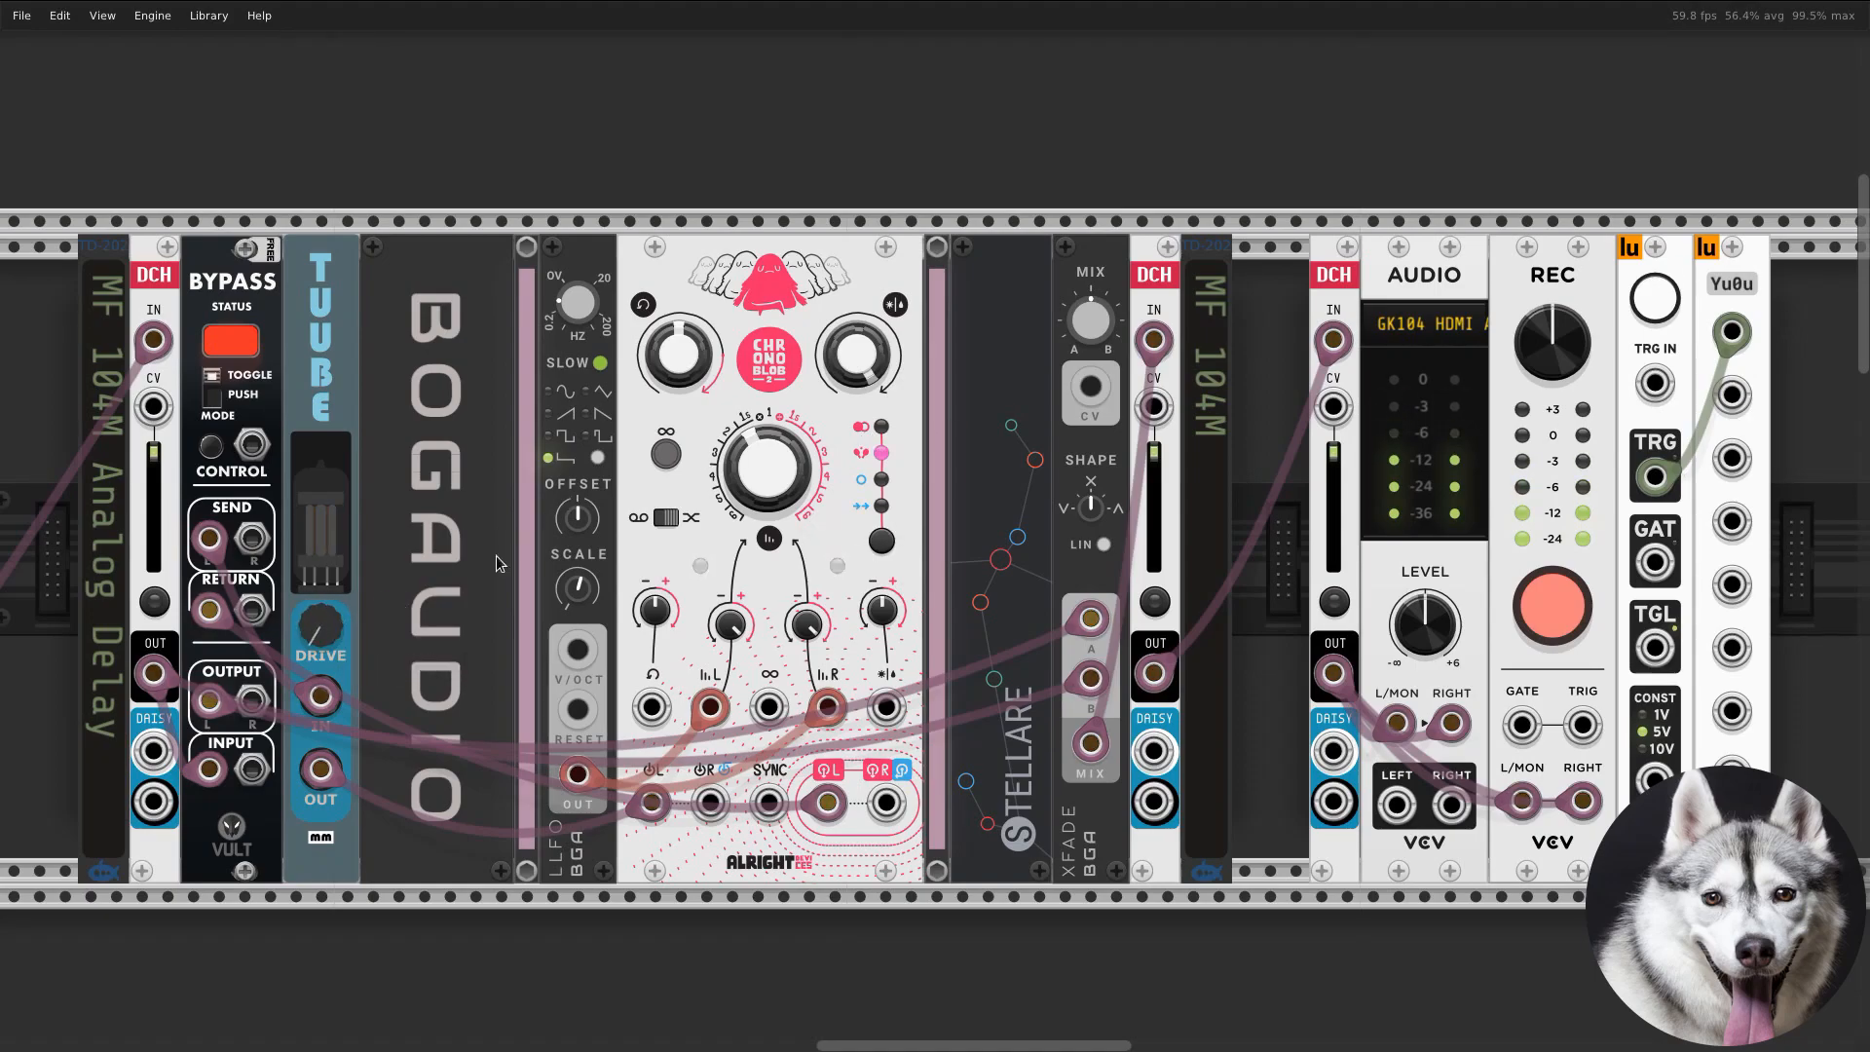
drag(766, 456, 762, 457)
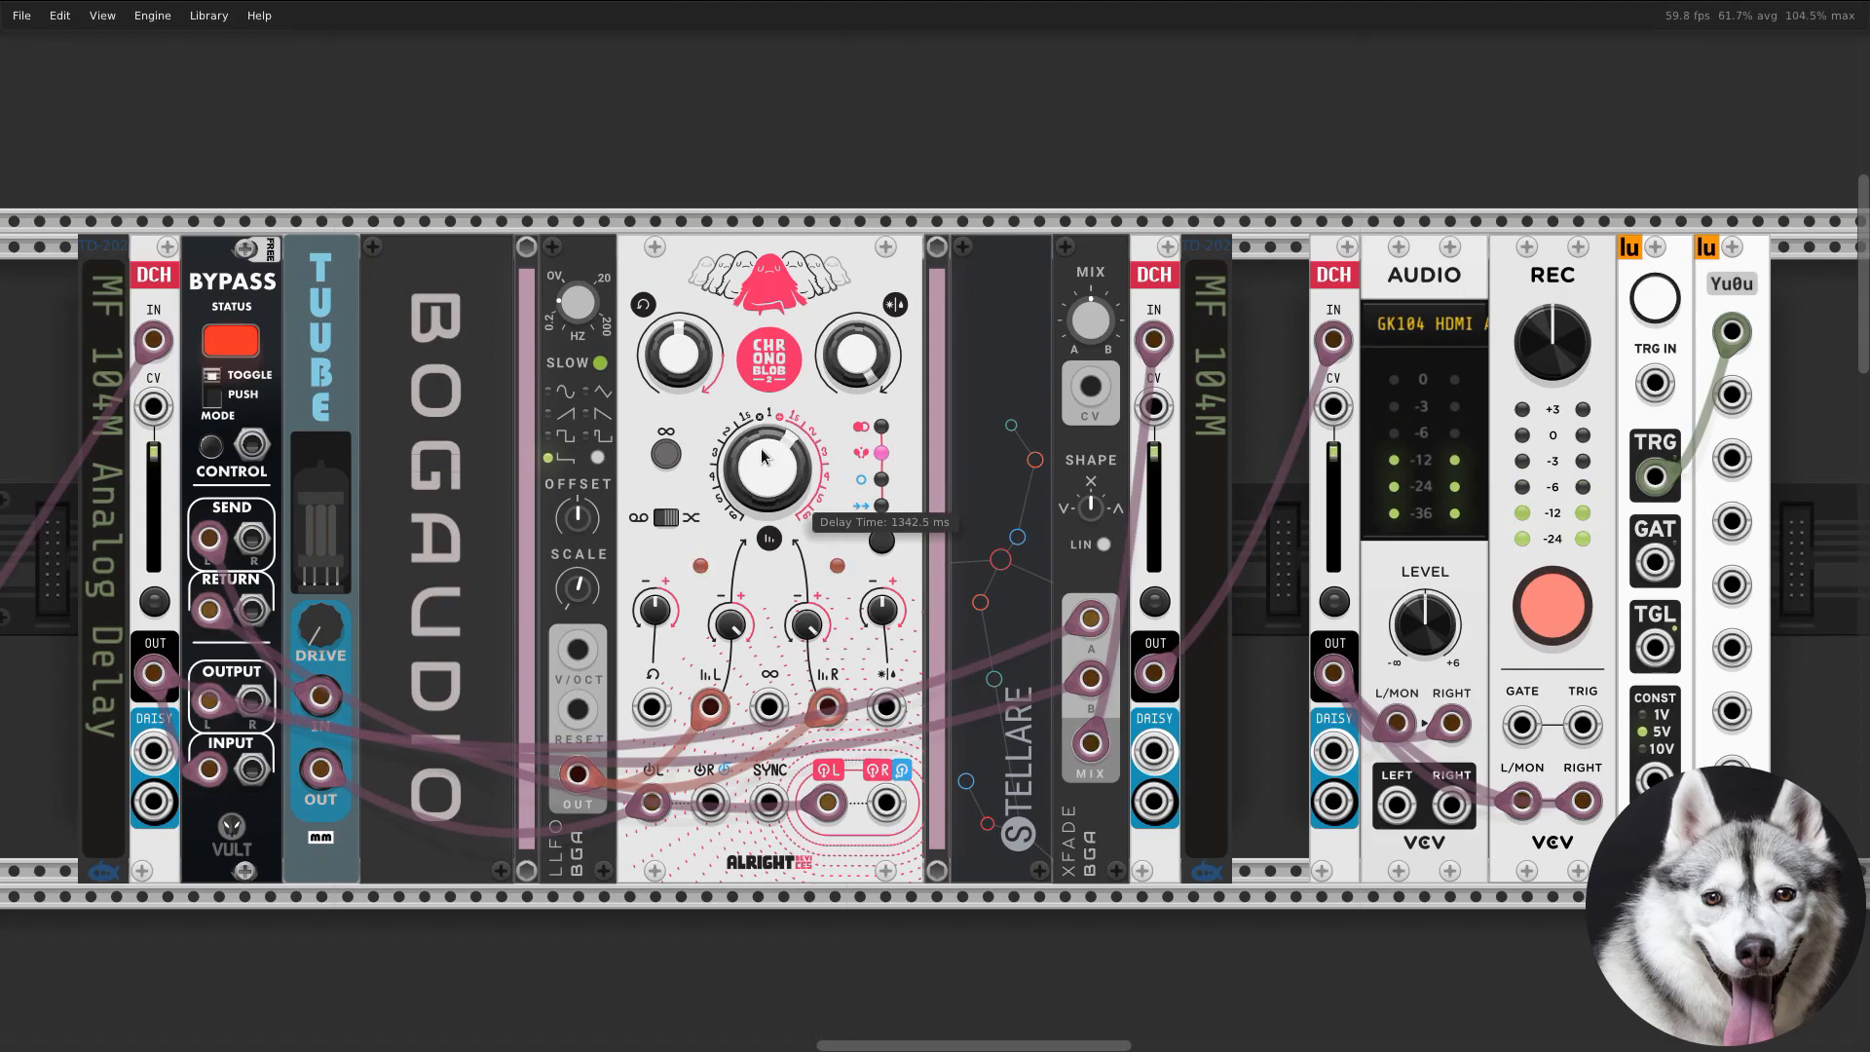
drag(762, 456, 762, 458)
drag(678, 371, 679, 371)
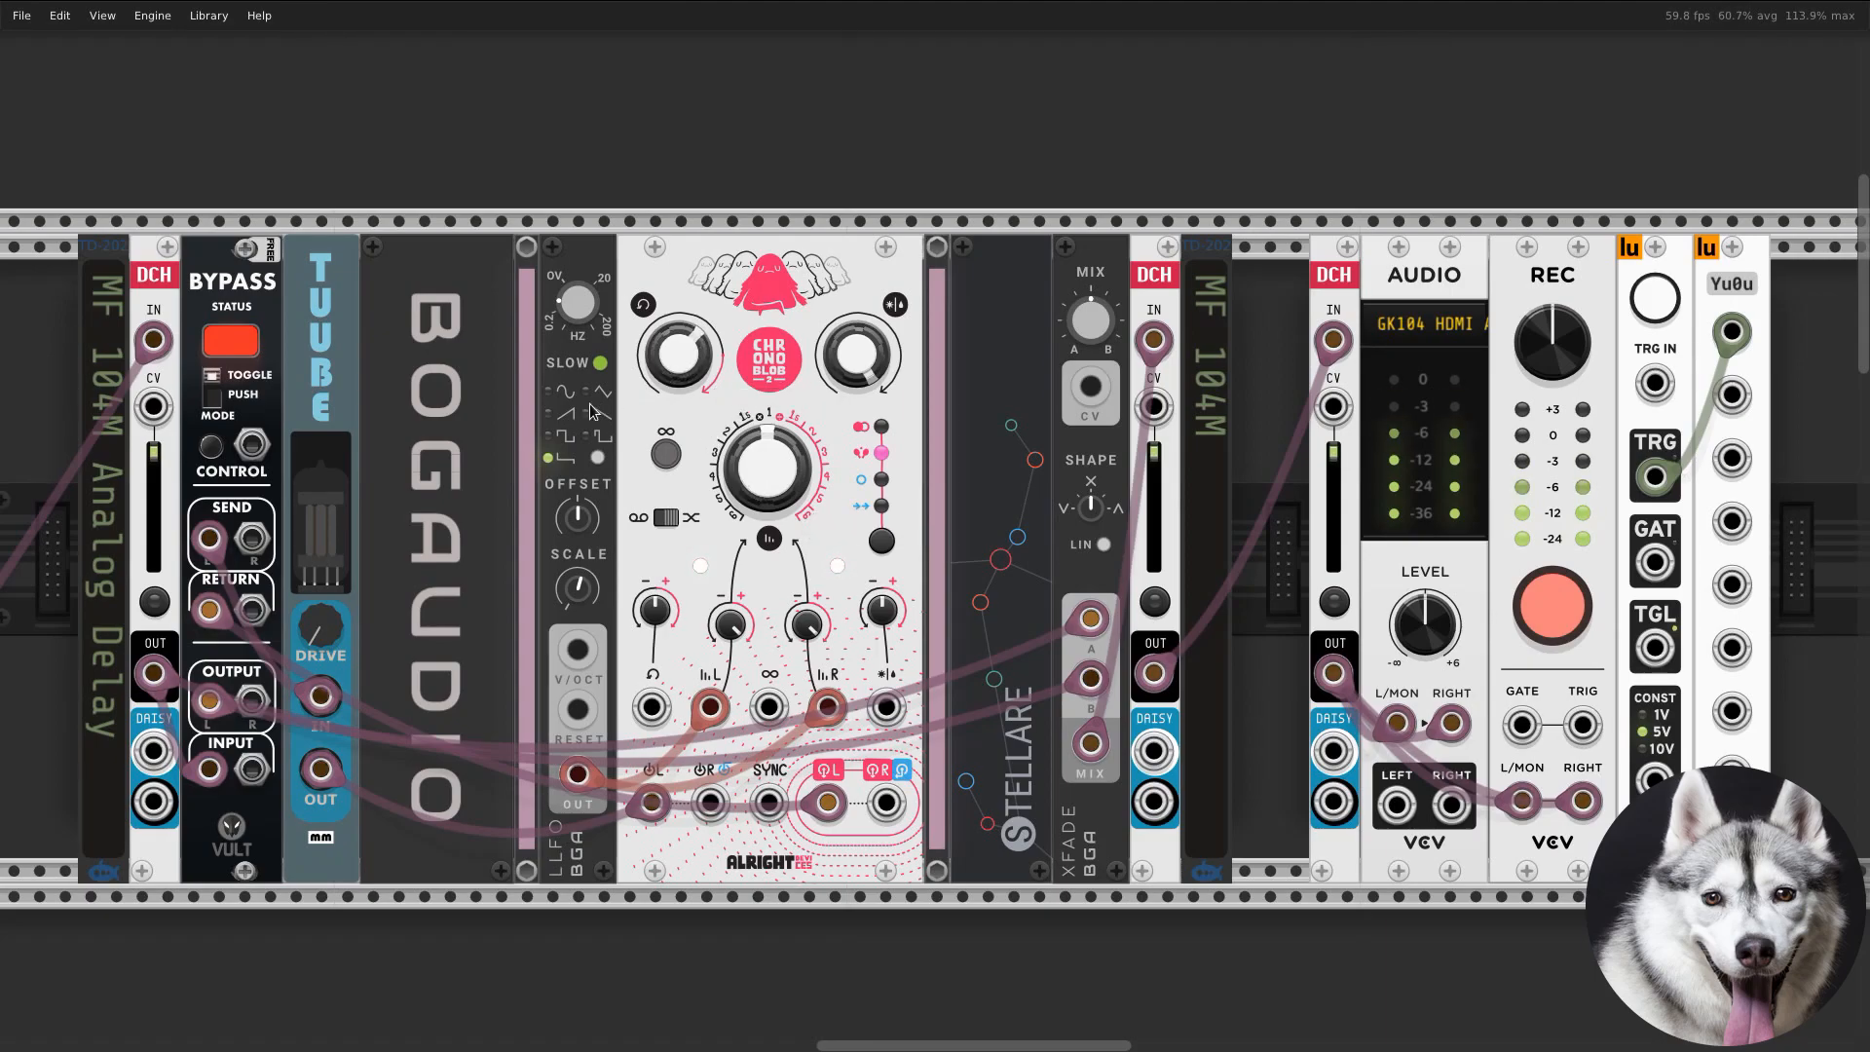
drag(578, 303, 578, 303)
drag(680, 366, 680, 366)
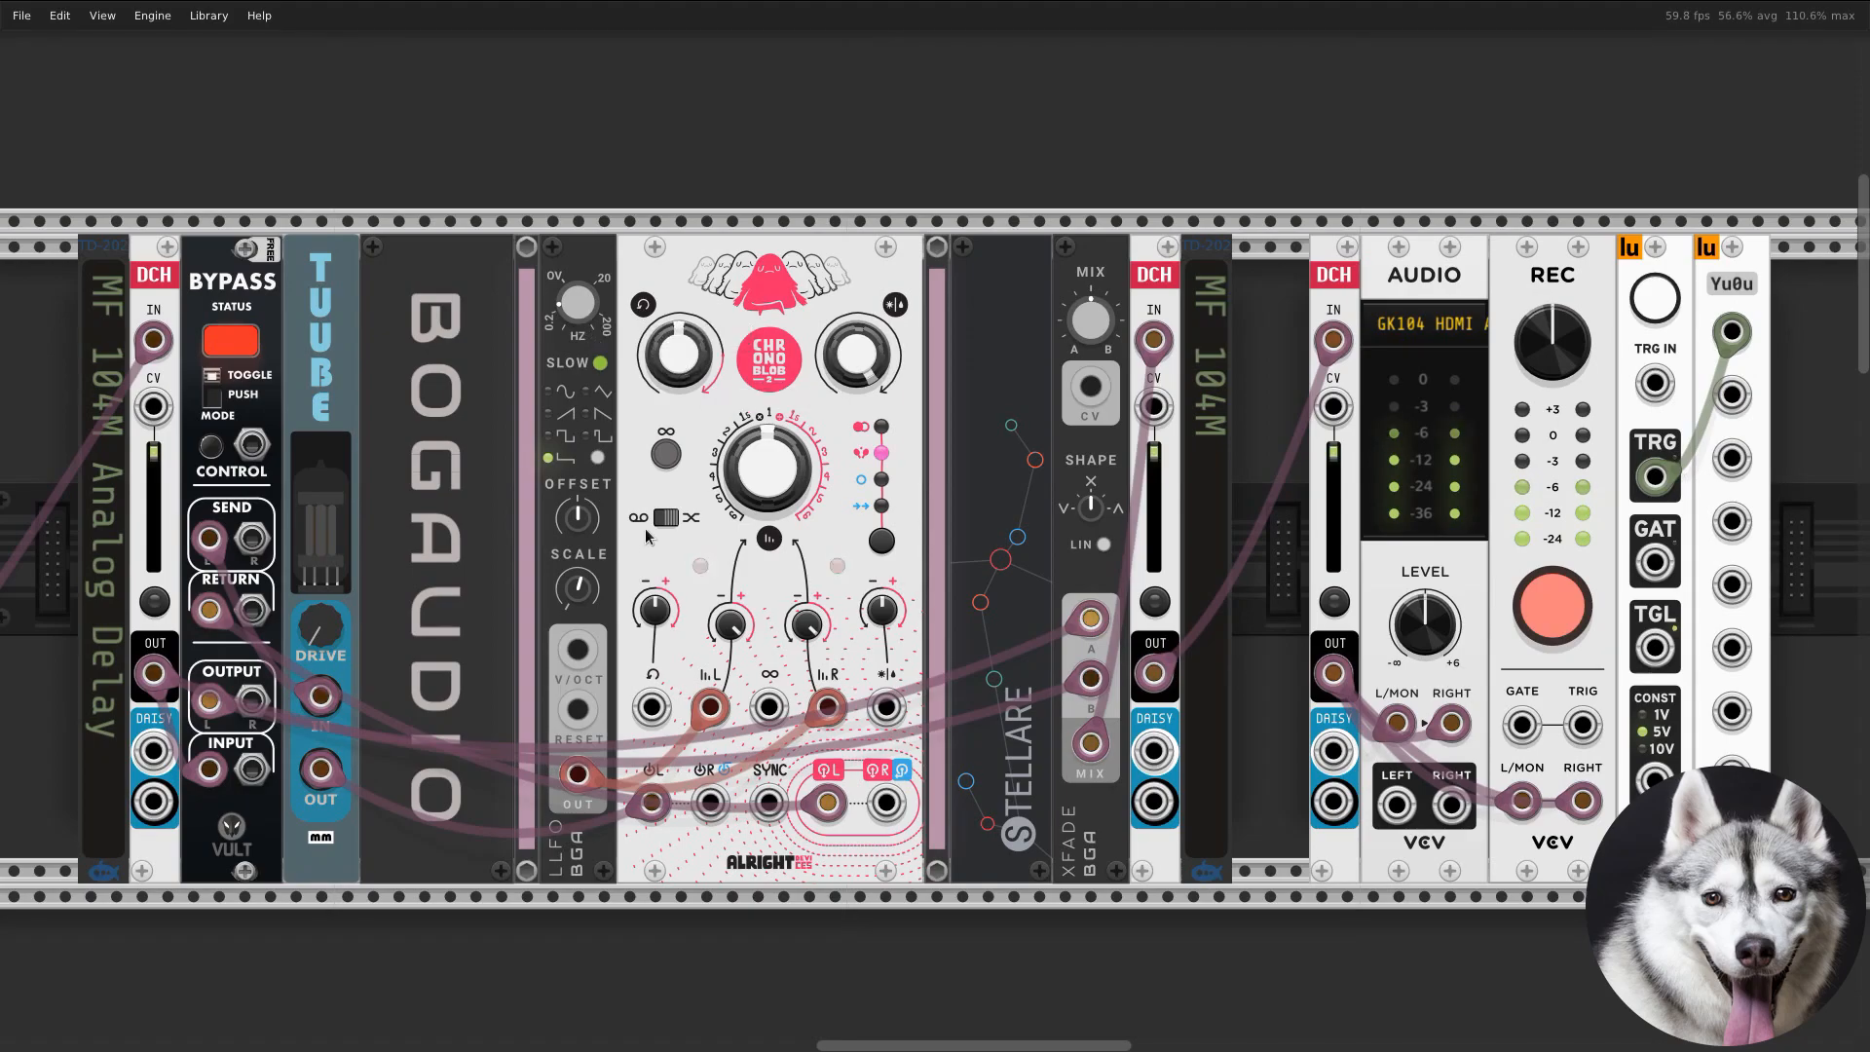
Step: Set the LLFO modulating the delay time to 100% scale, a sine waveform and a frequency of 0.125 Hz
drag(577, 588, 587, 590)
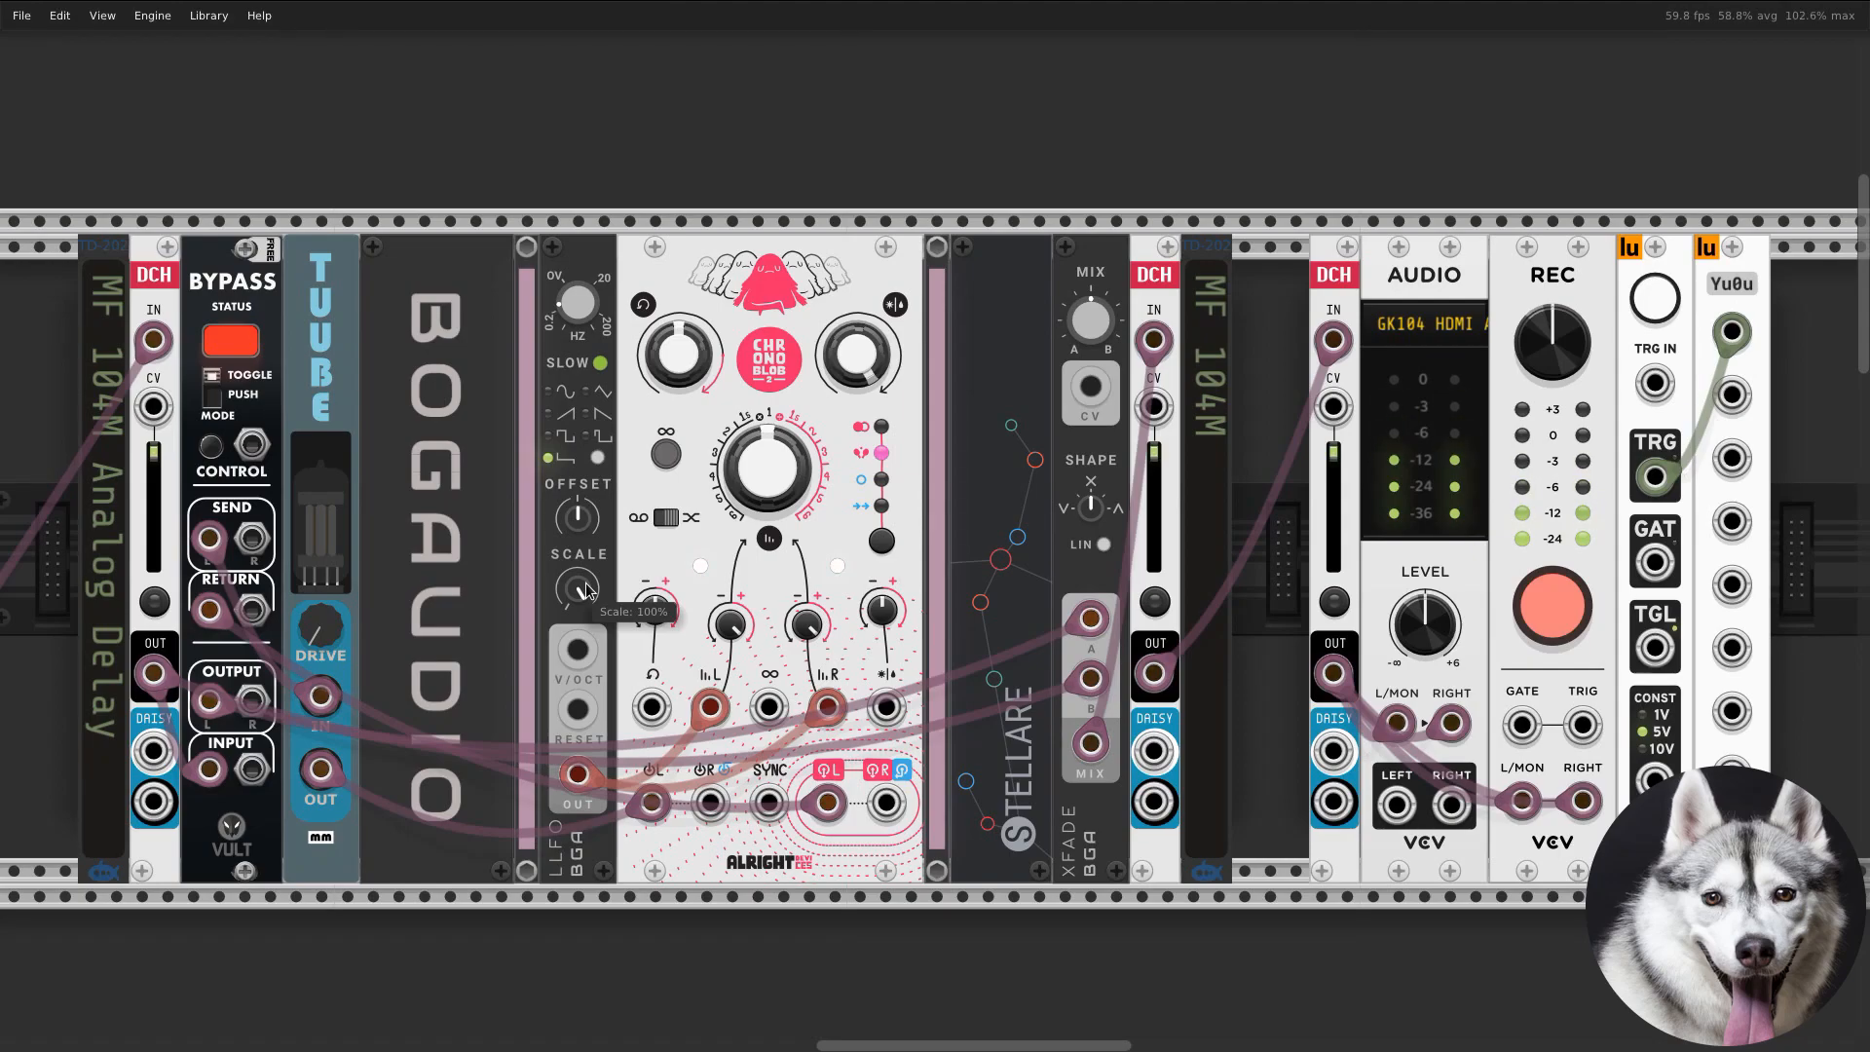
drag(587, 590, 588, 591)
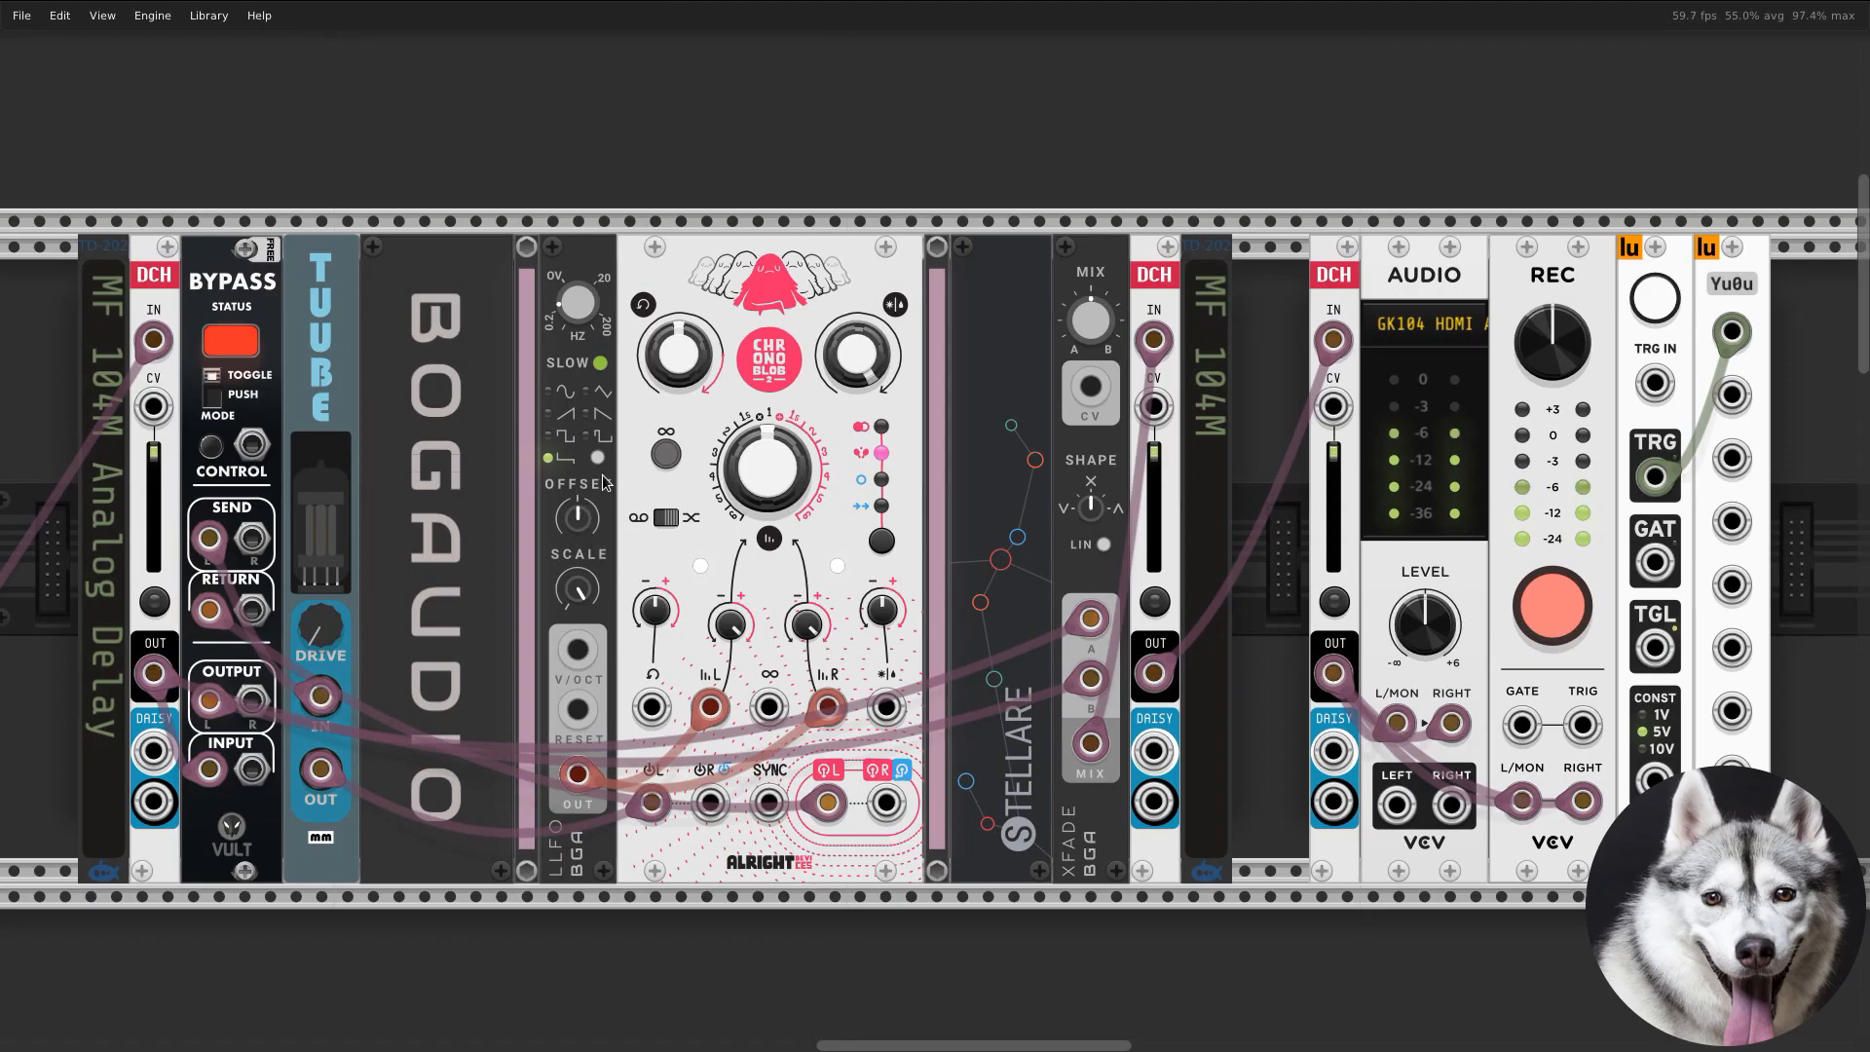
click(599, 462)
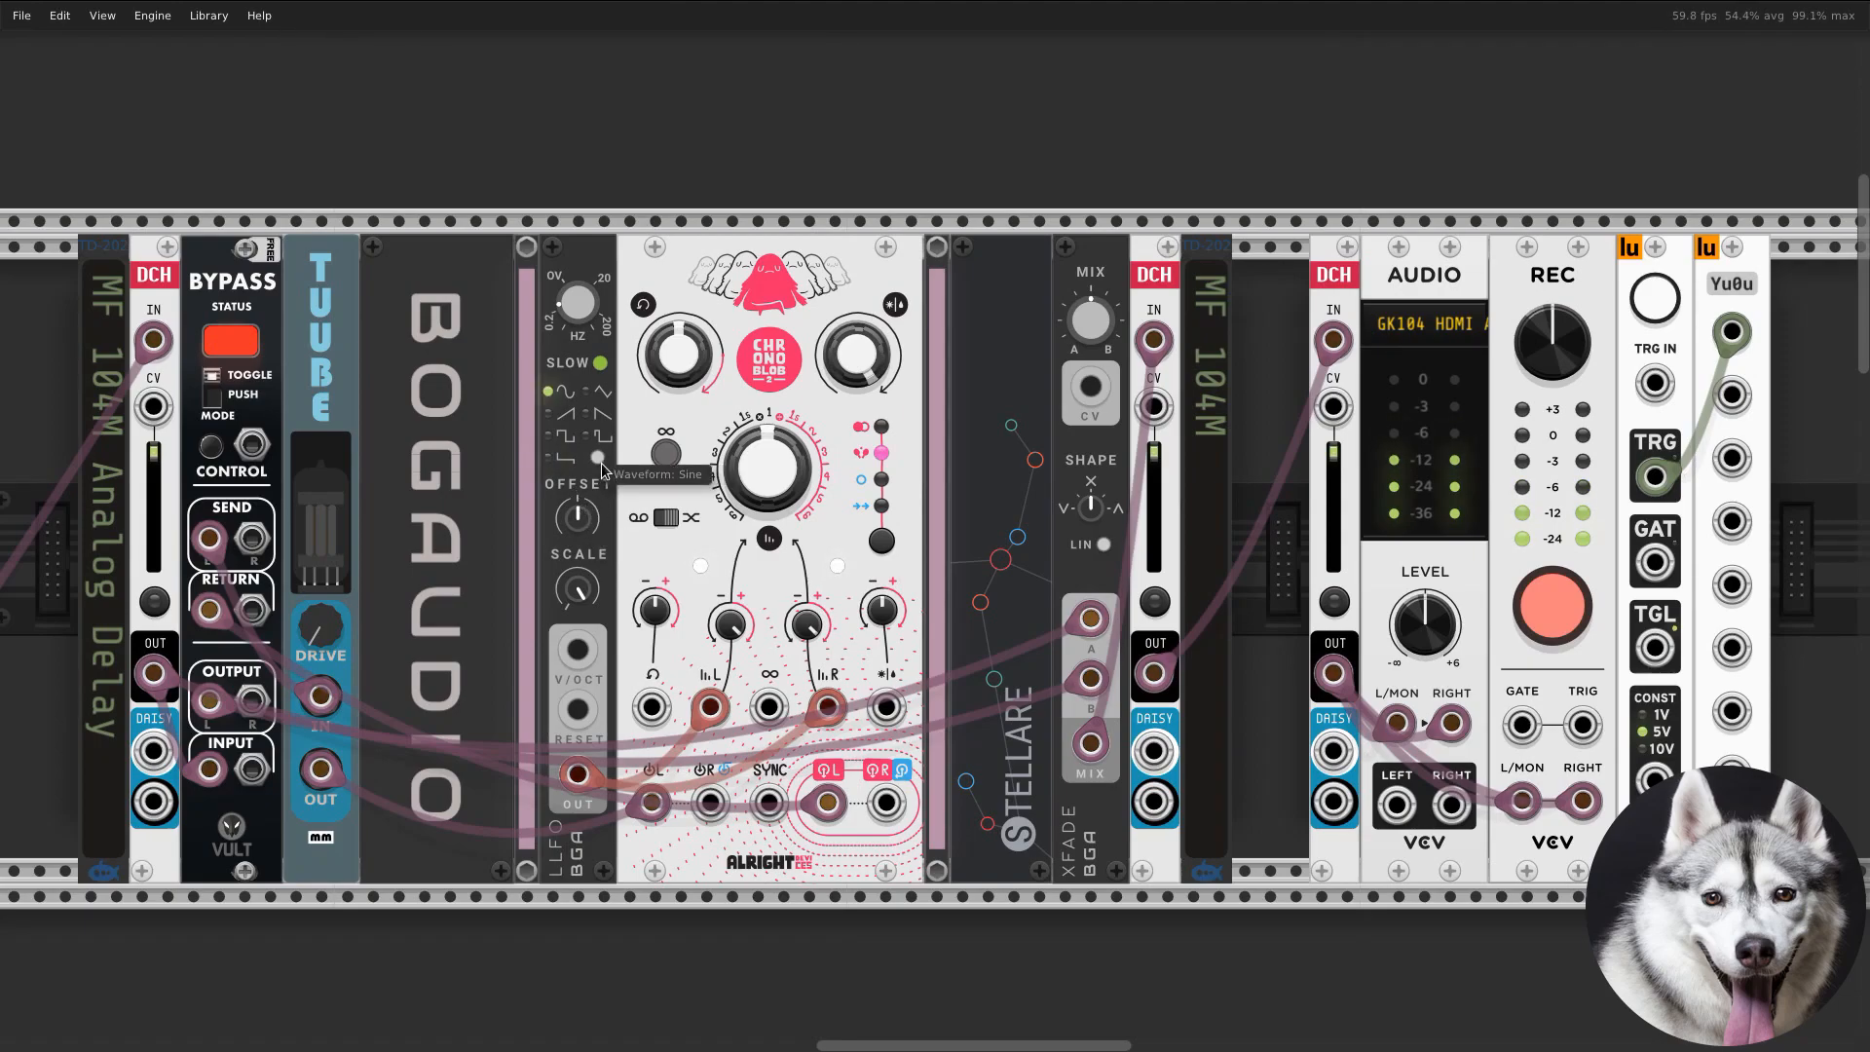
mouse_move(582, 323)
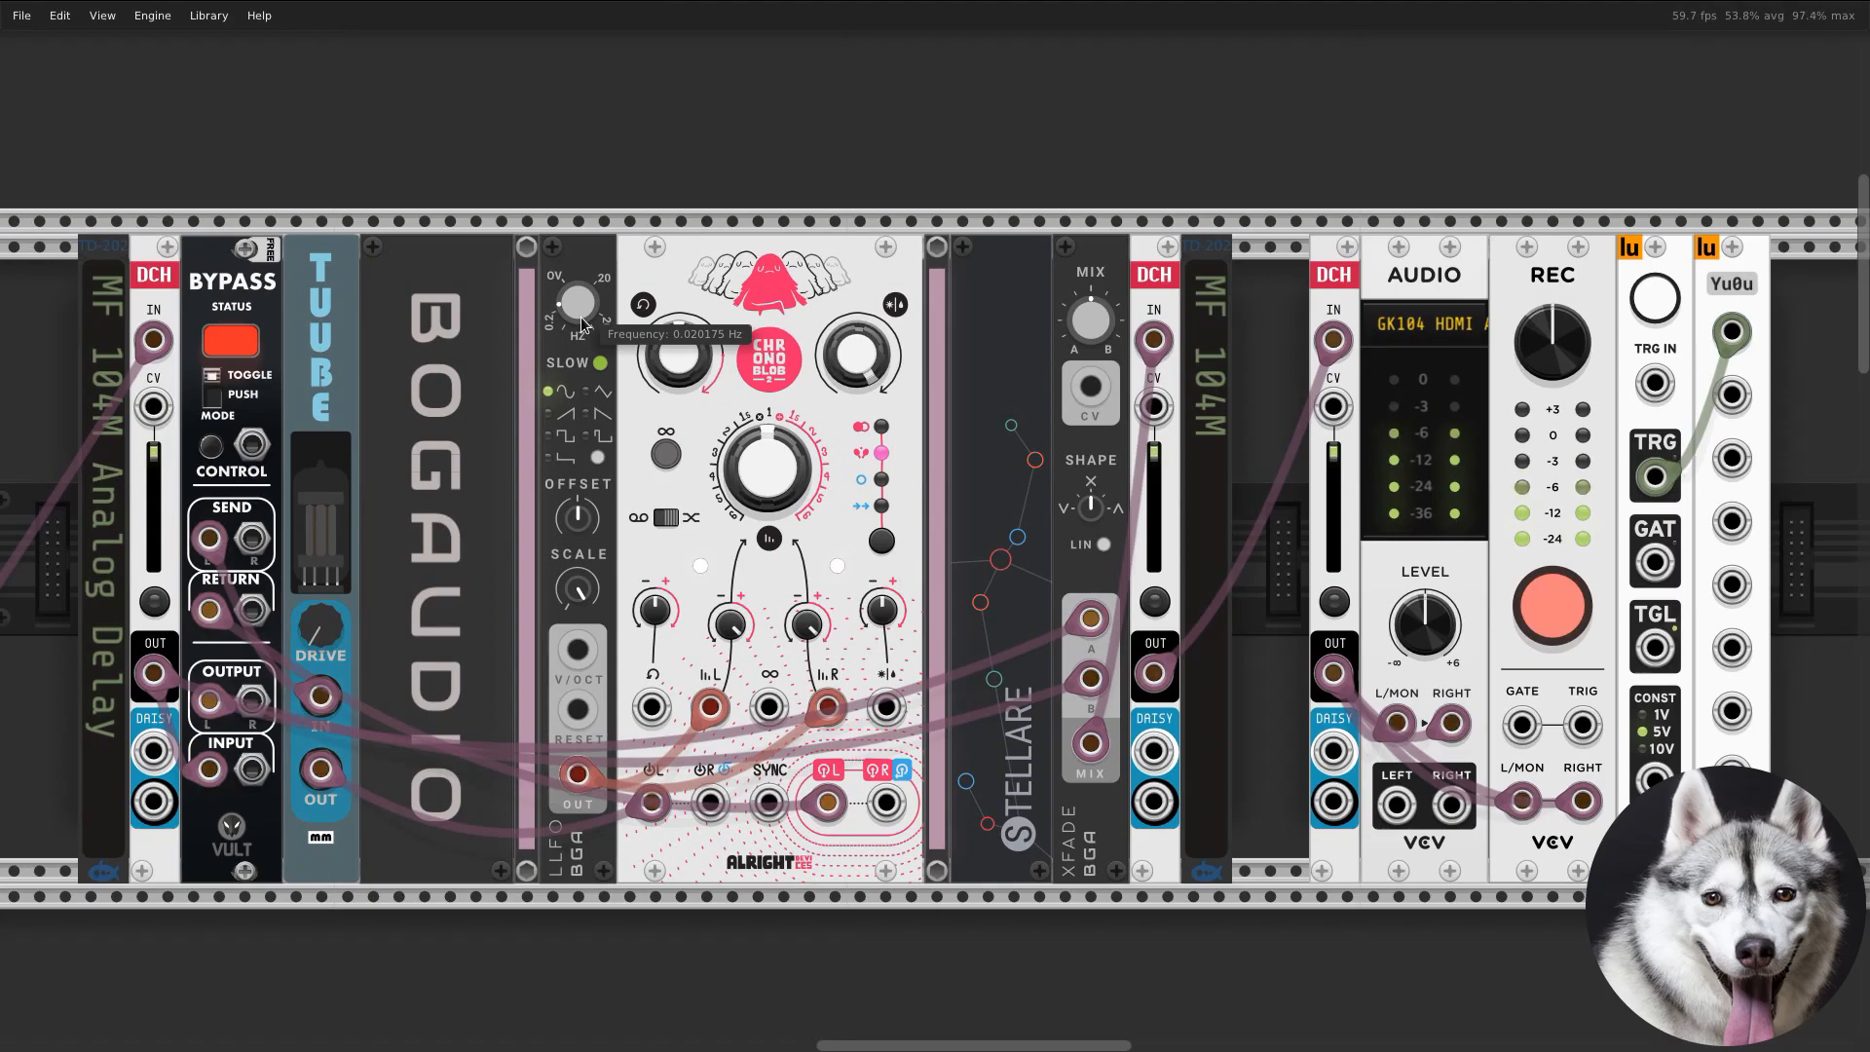
drag(582, 324, 582, 284)
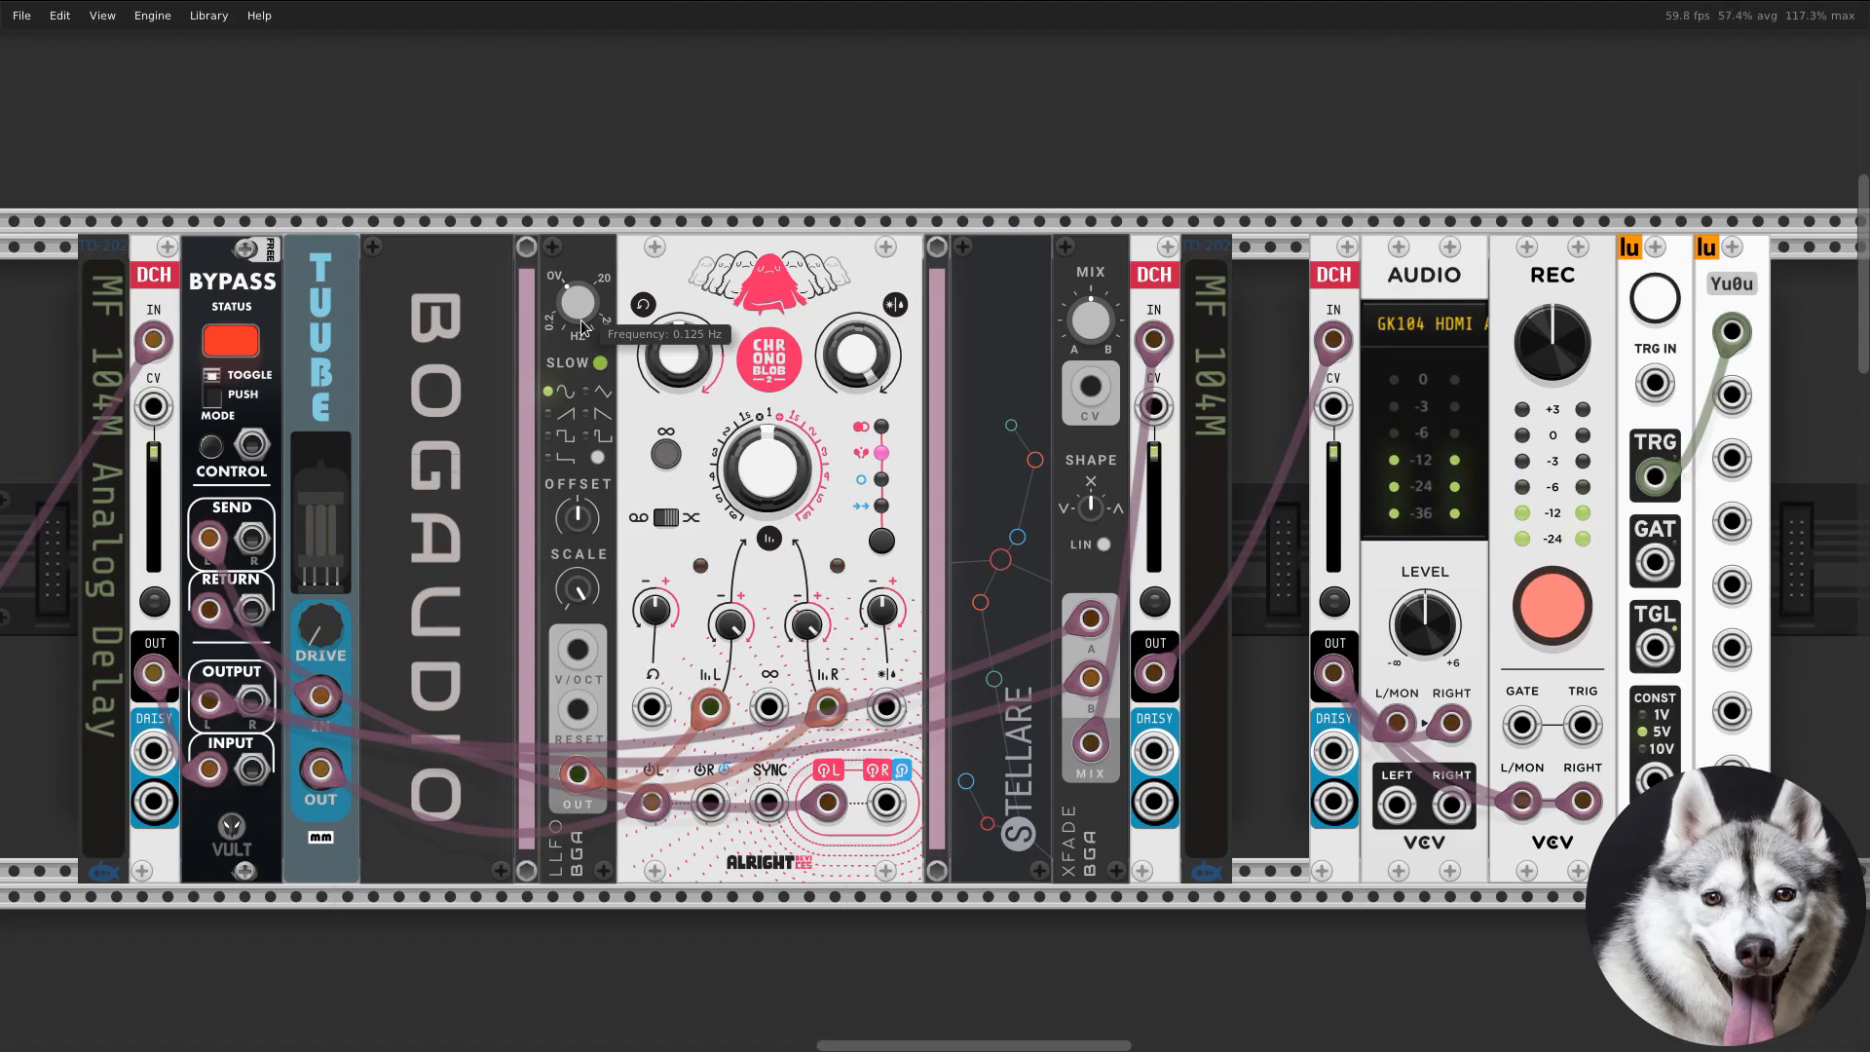
mouse_move(763, 475)
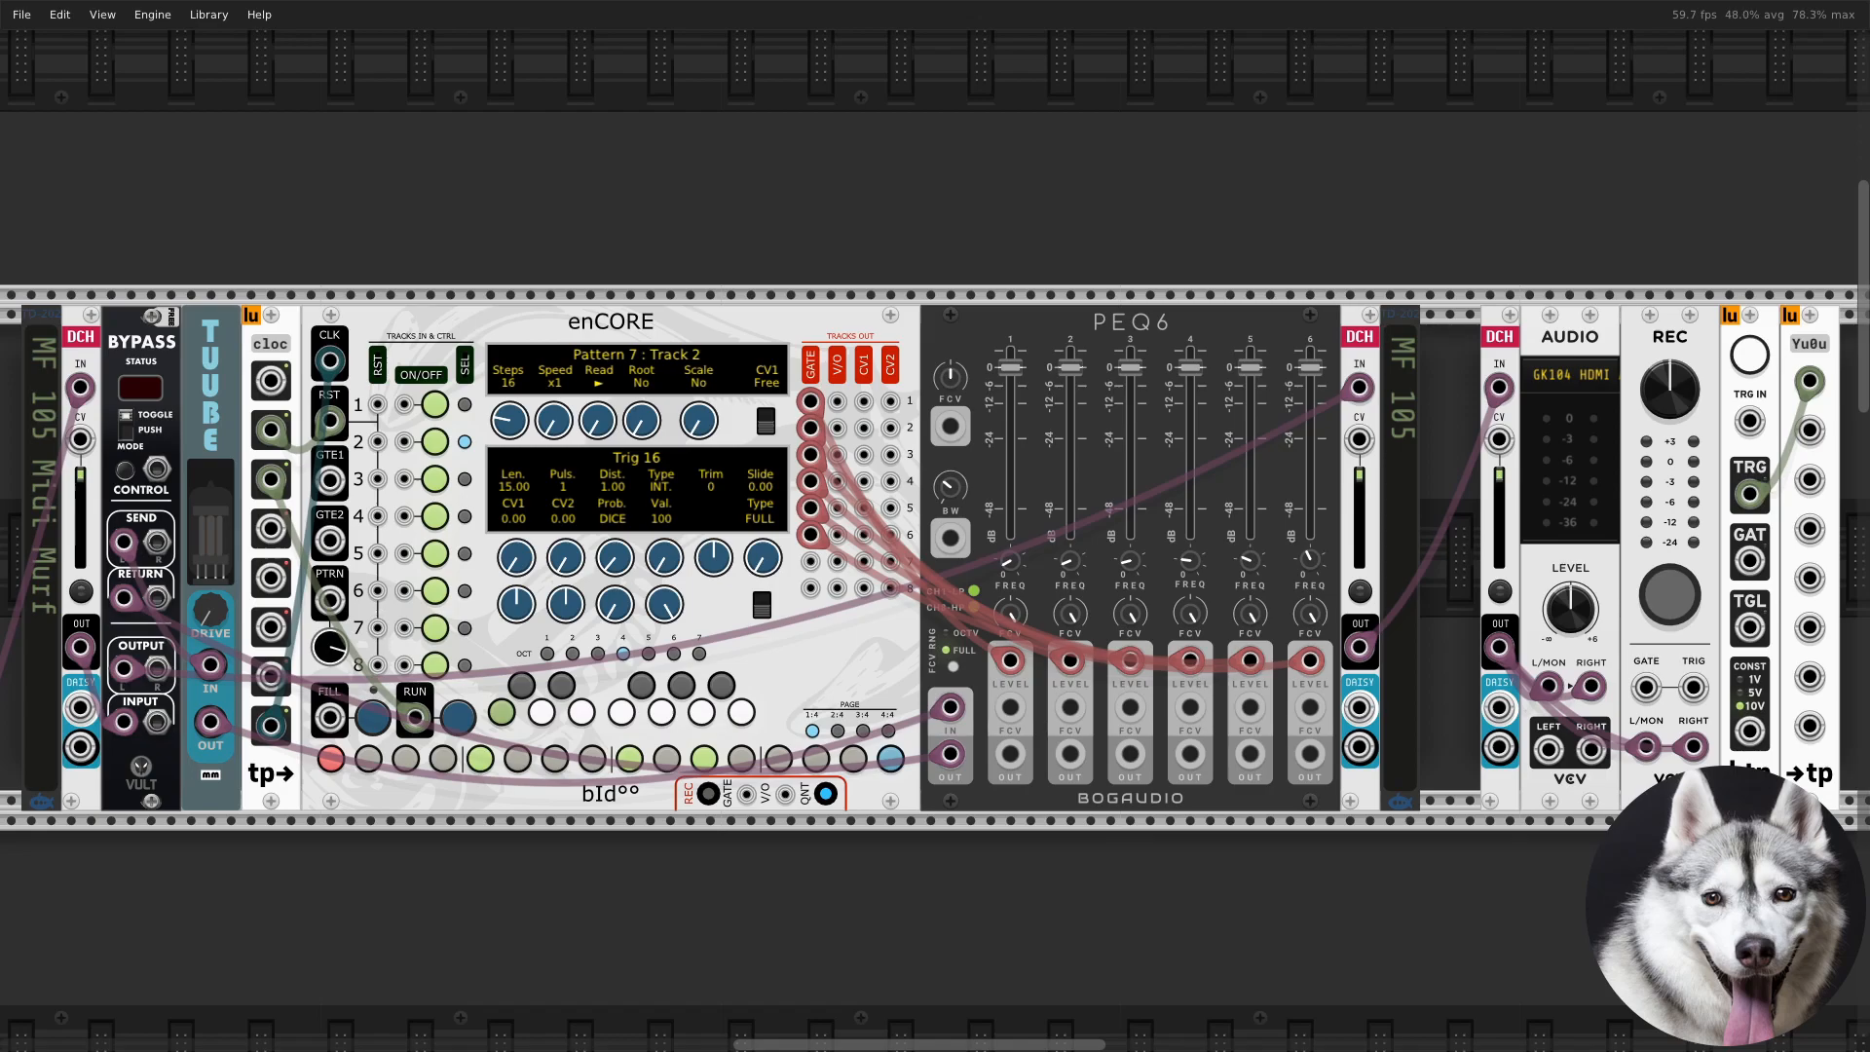
Step: Trigger the sound source for the MF 105 MIDI Murf, switch its Bypass module on and try the Tuube's drive control
click(1749, 357)
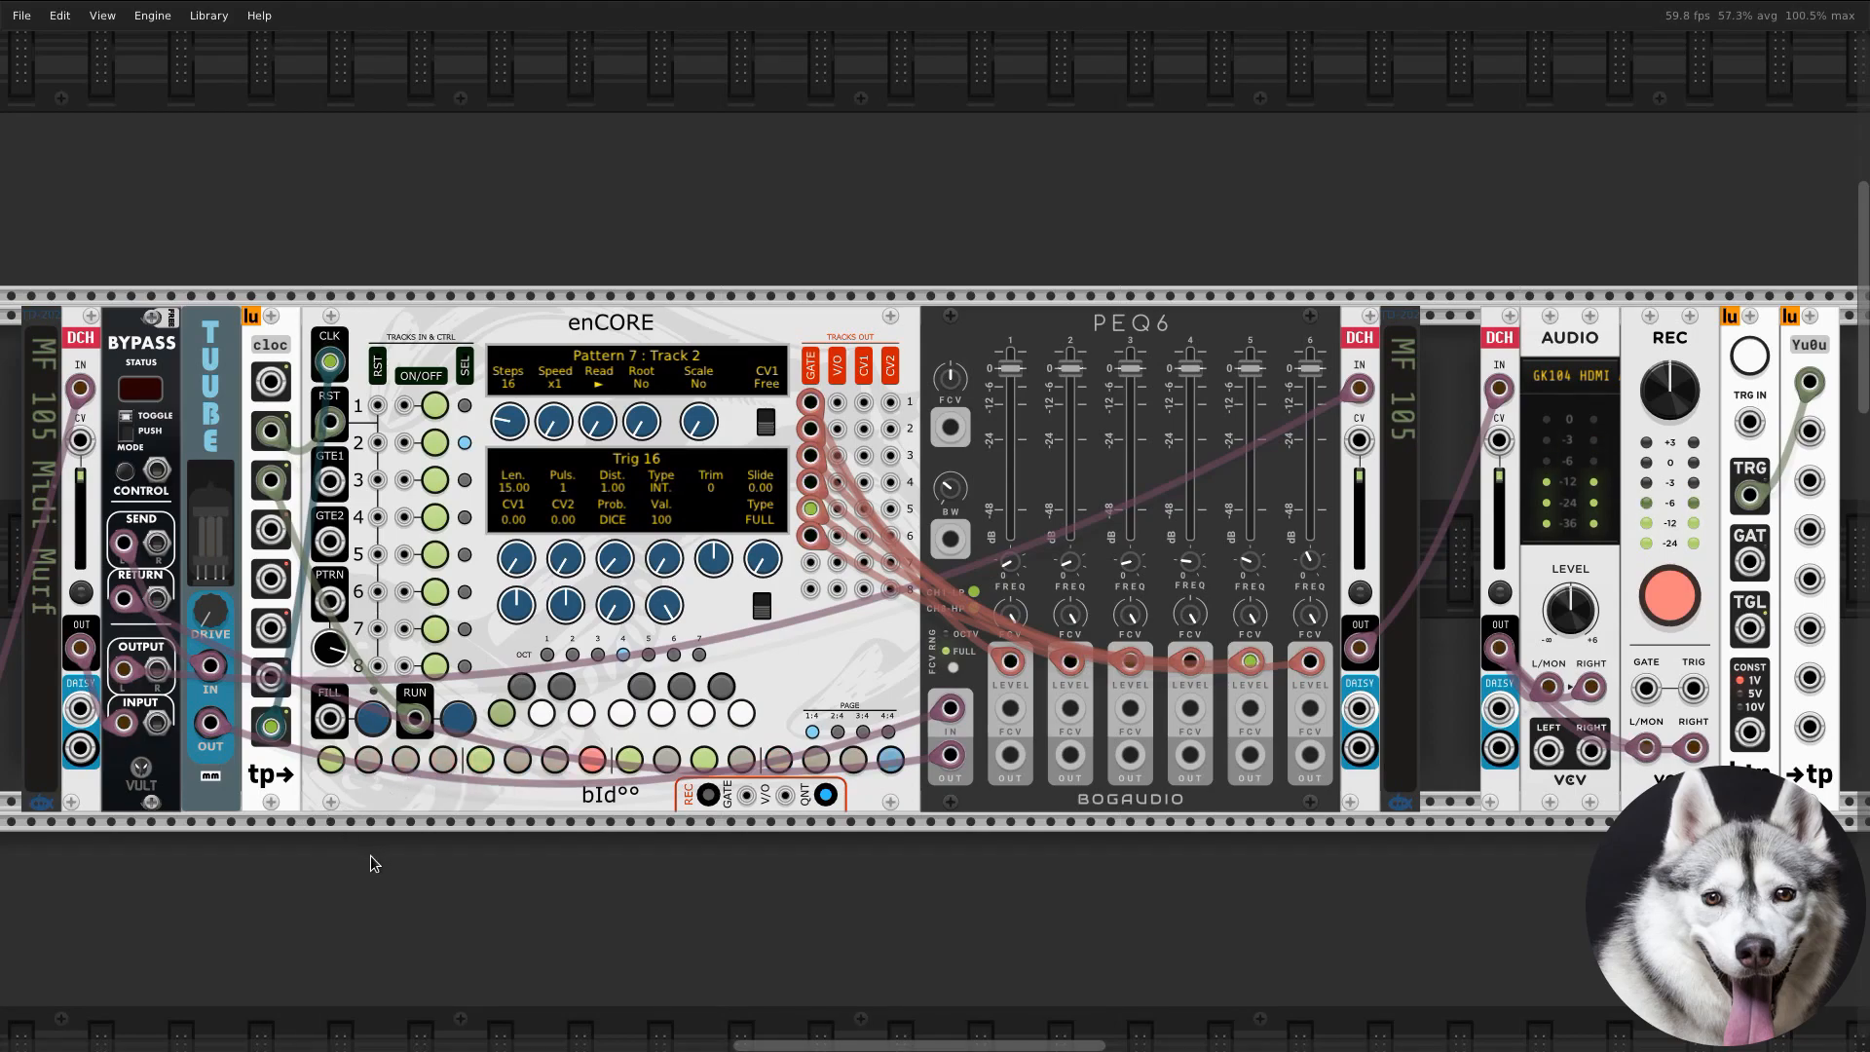
click(128, 480)
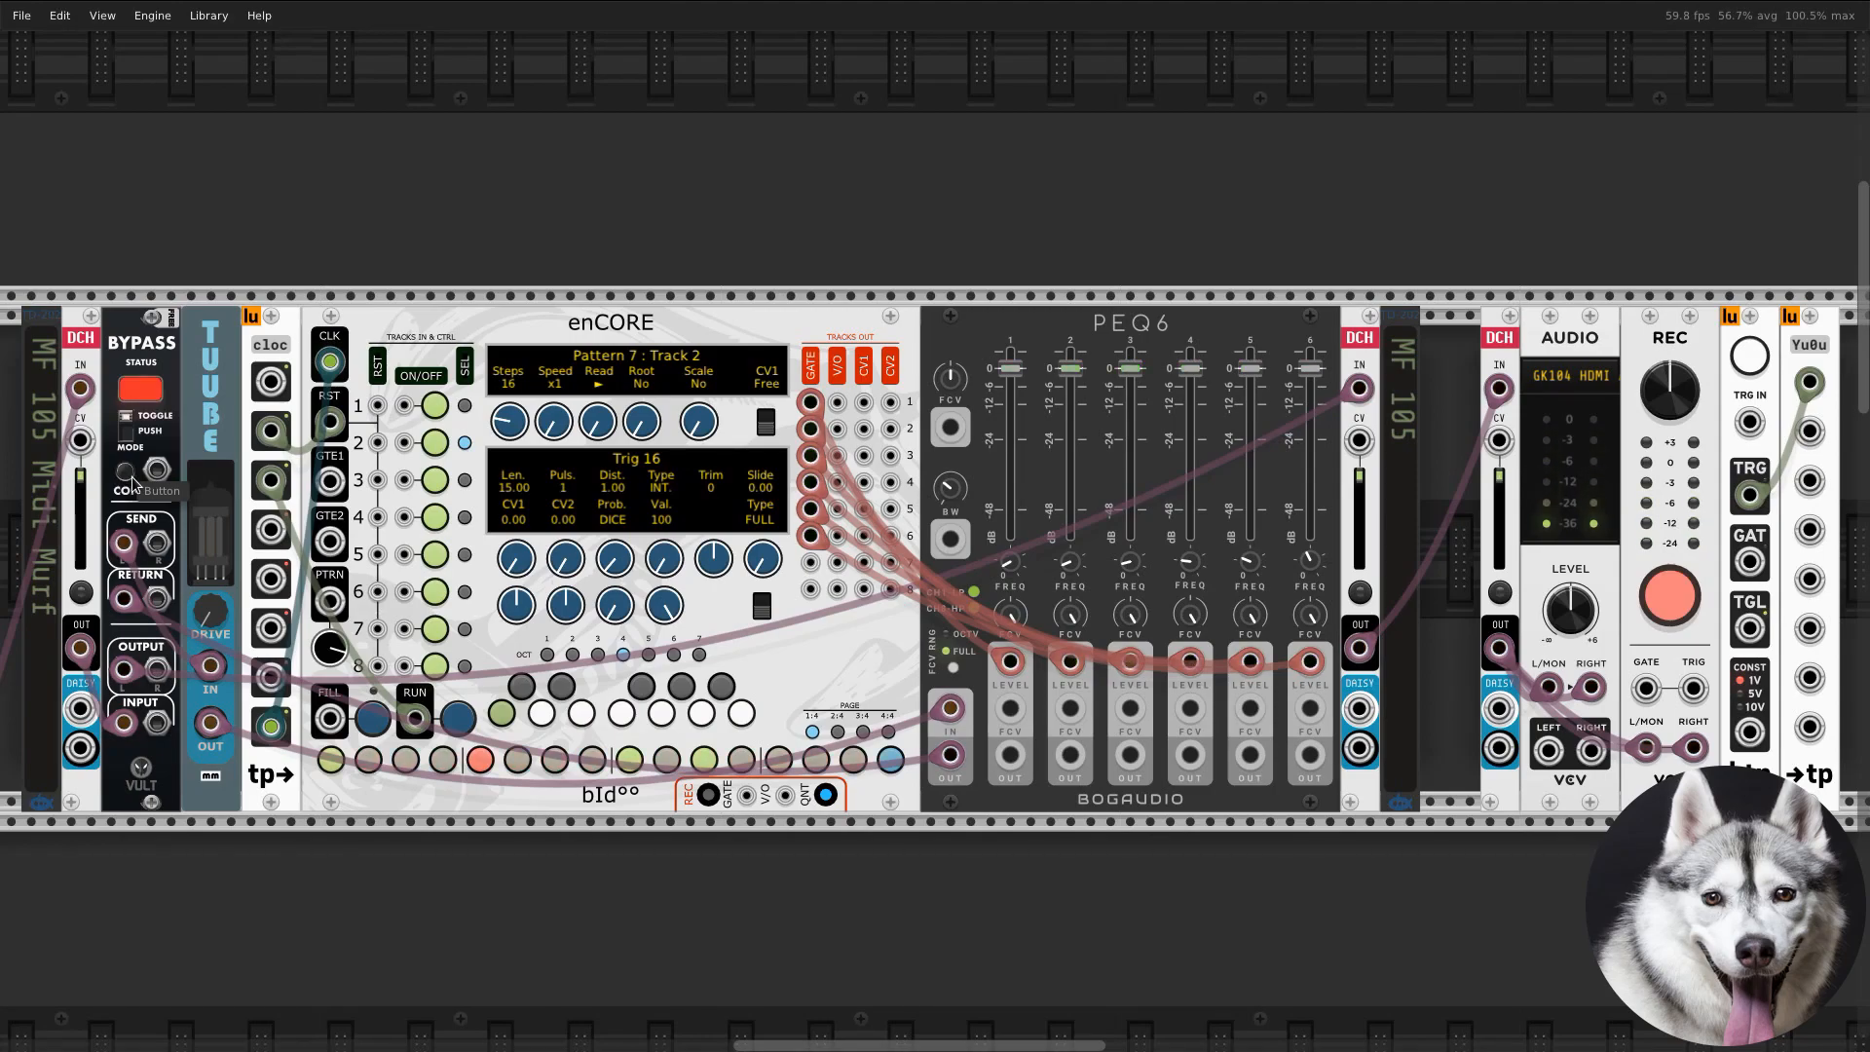
mouse_move(211, 613)
mouse_down()
mouse_move(211, 555)
mouse_move(211, 613)
mouse_up()
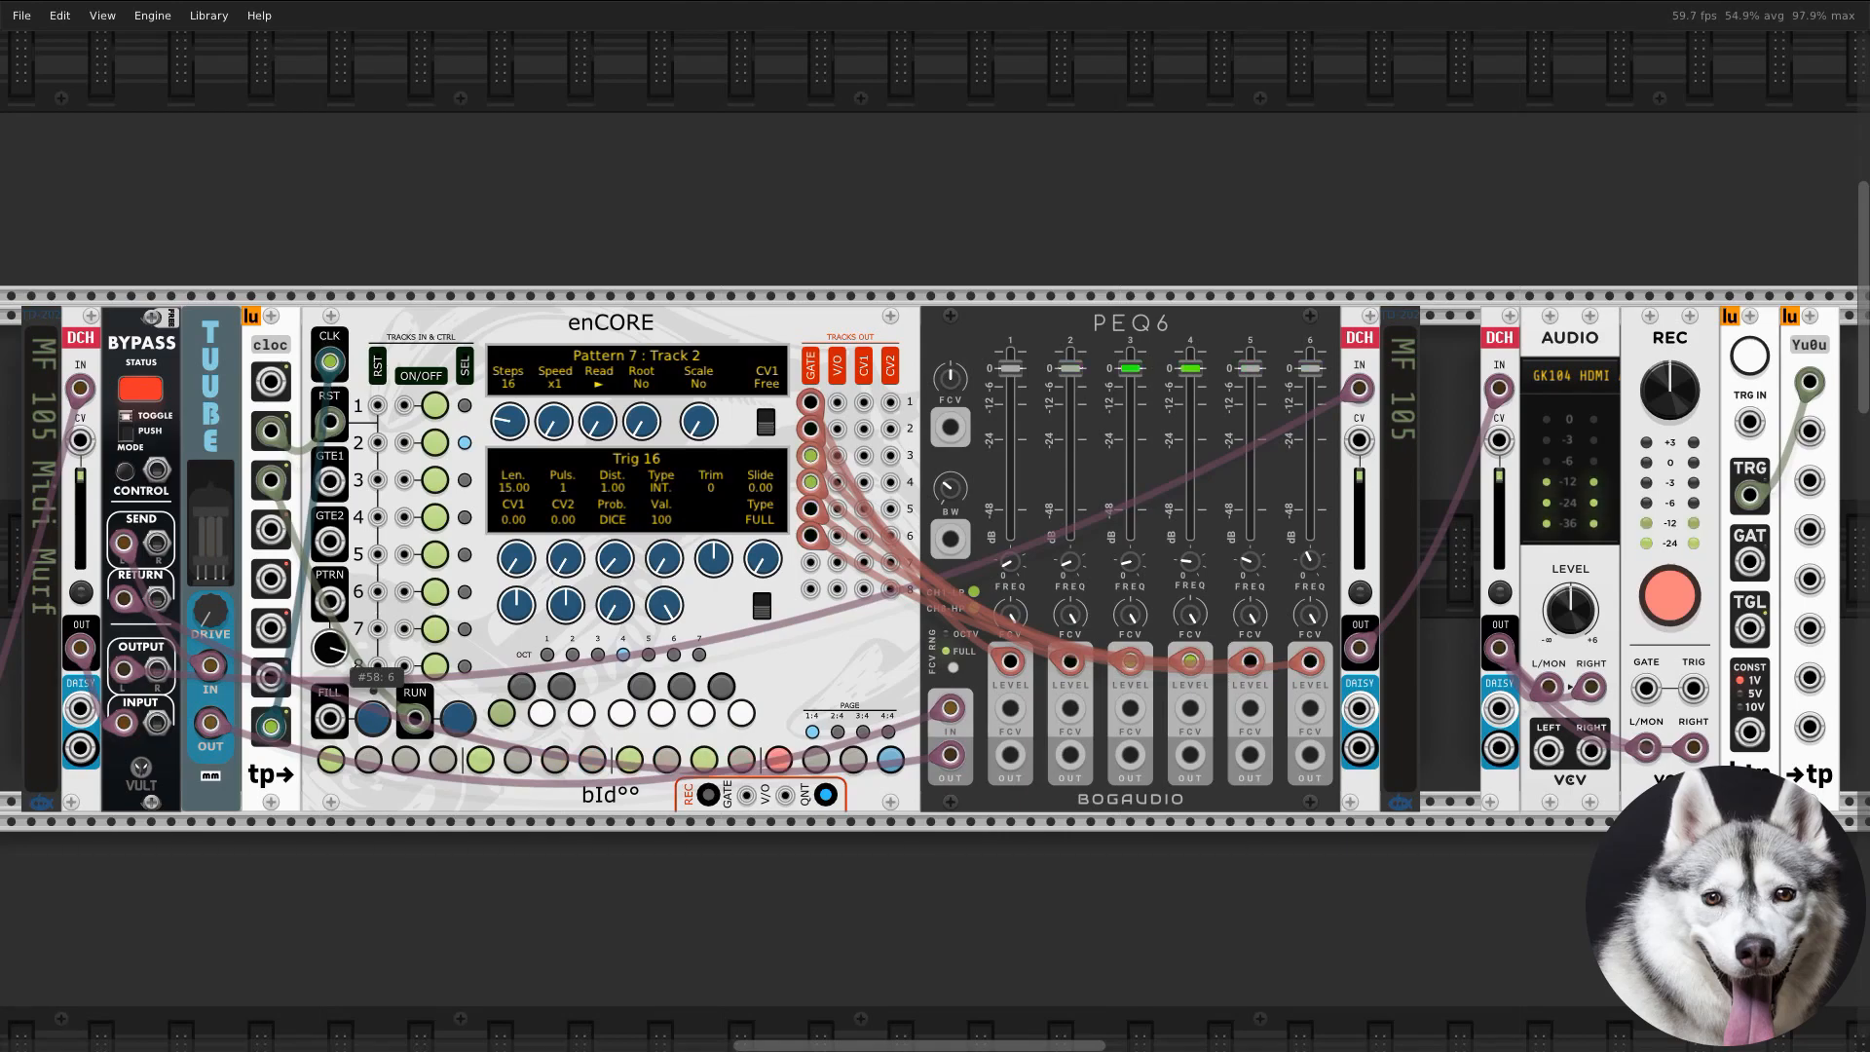
Step: Try the enCORE sequencer's patterns from 5 down to 1, selecting track 6 along the way, and finish on pattern 5
drag(332, 651, 332, 668)
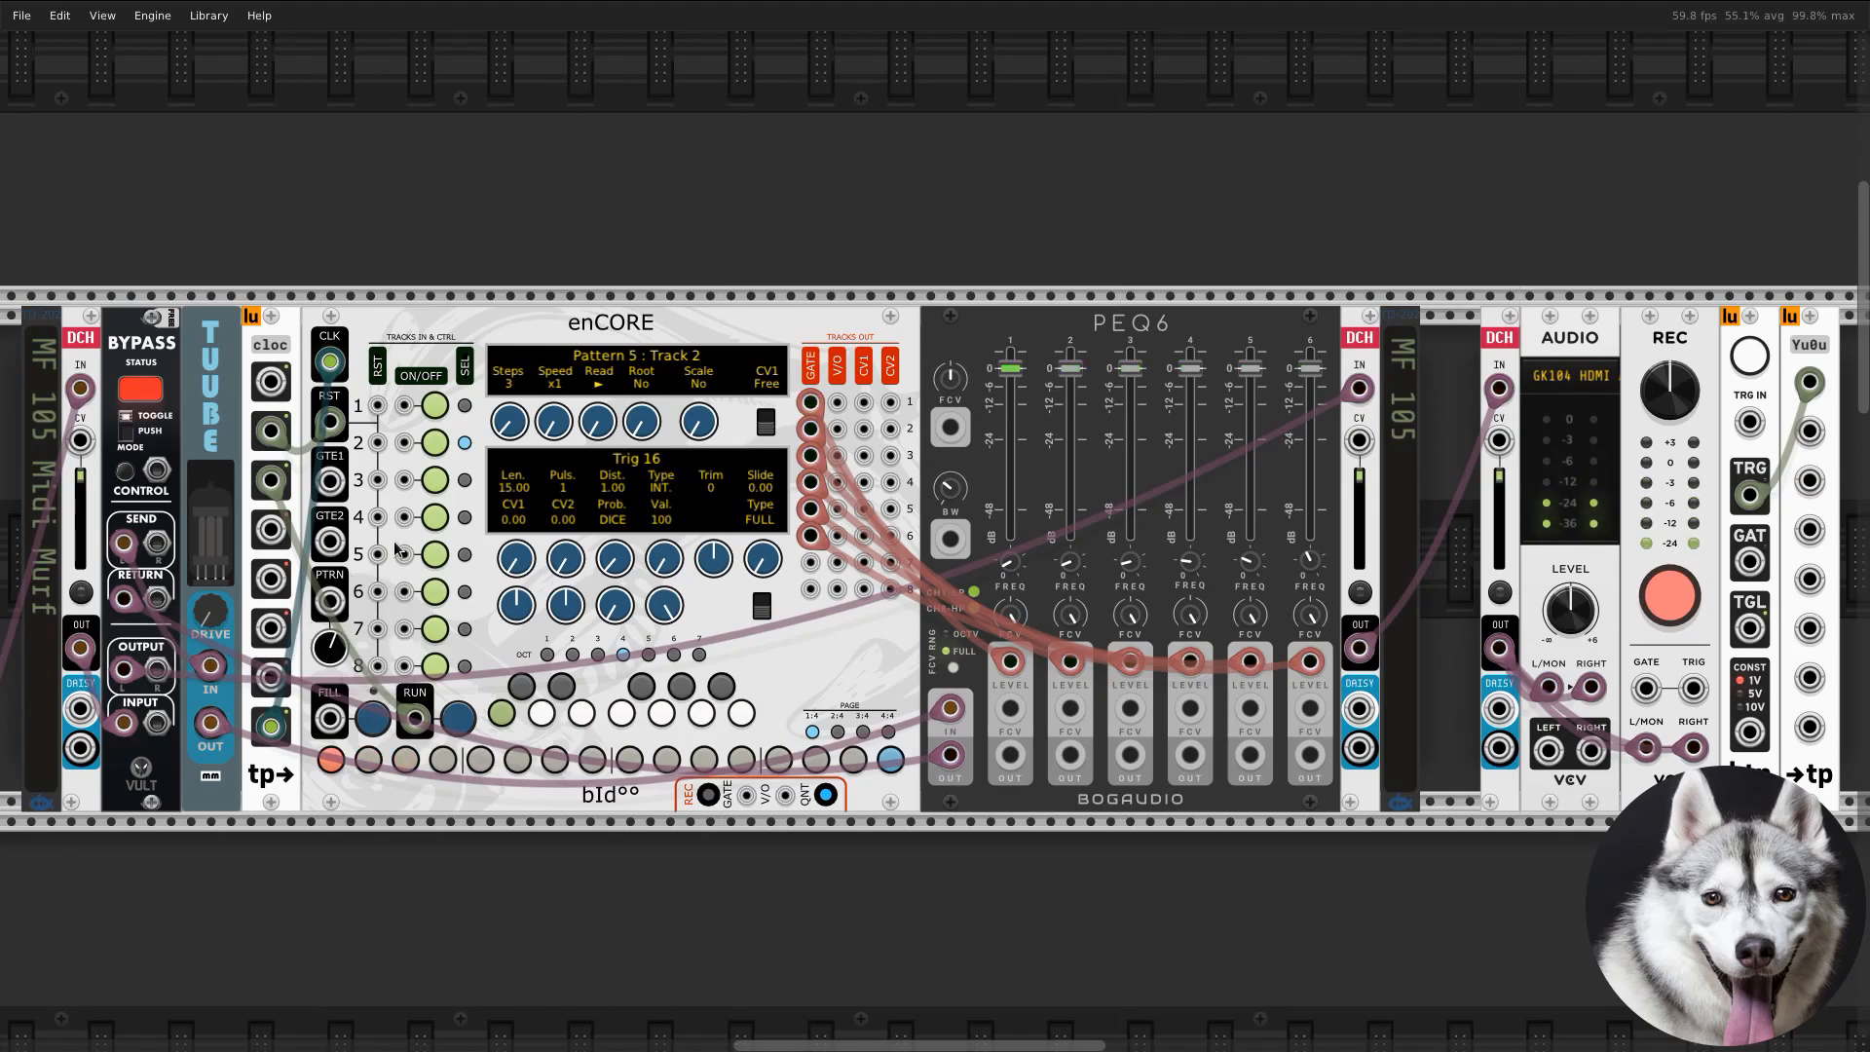
click(465, 592)
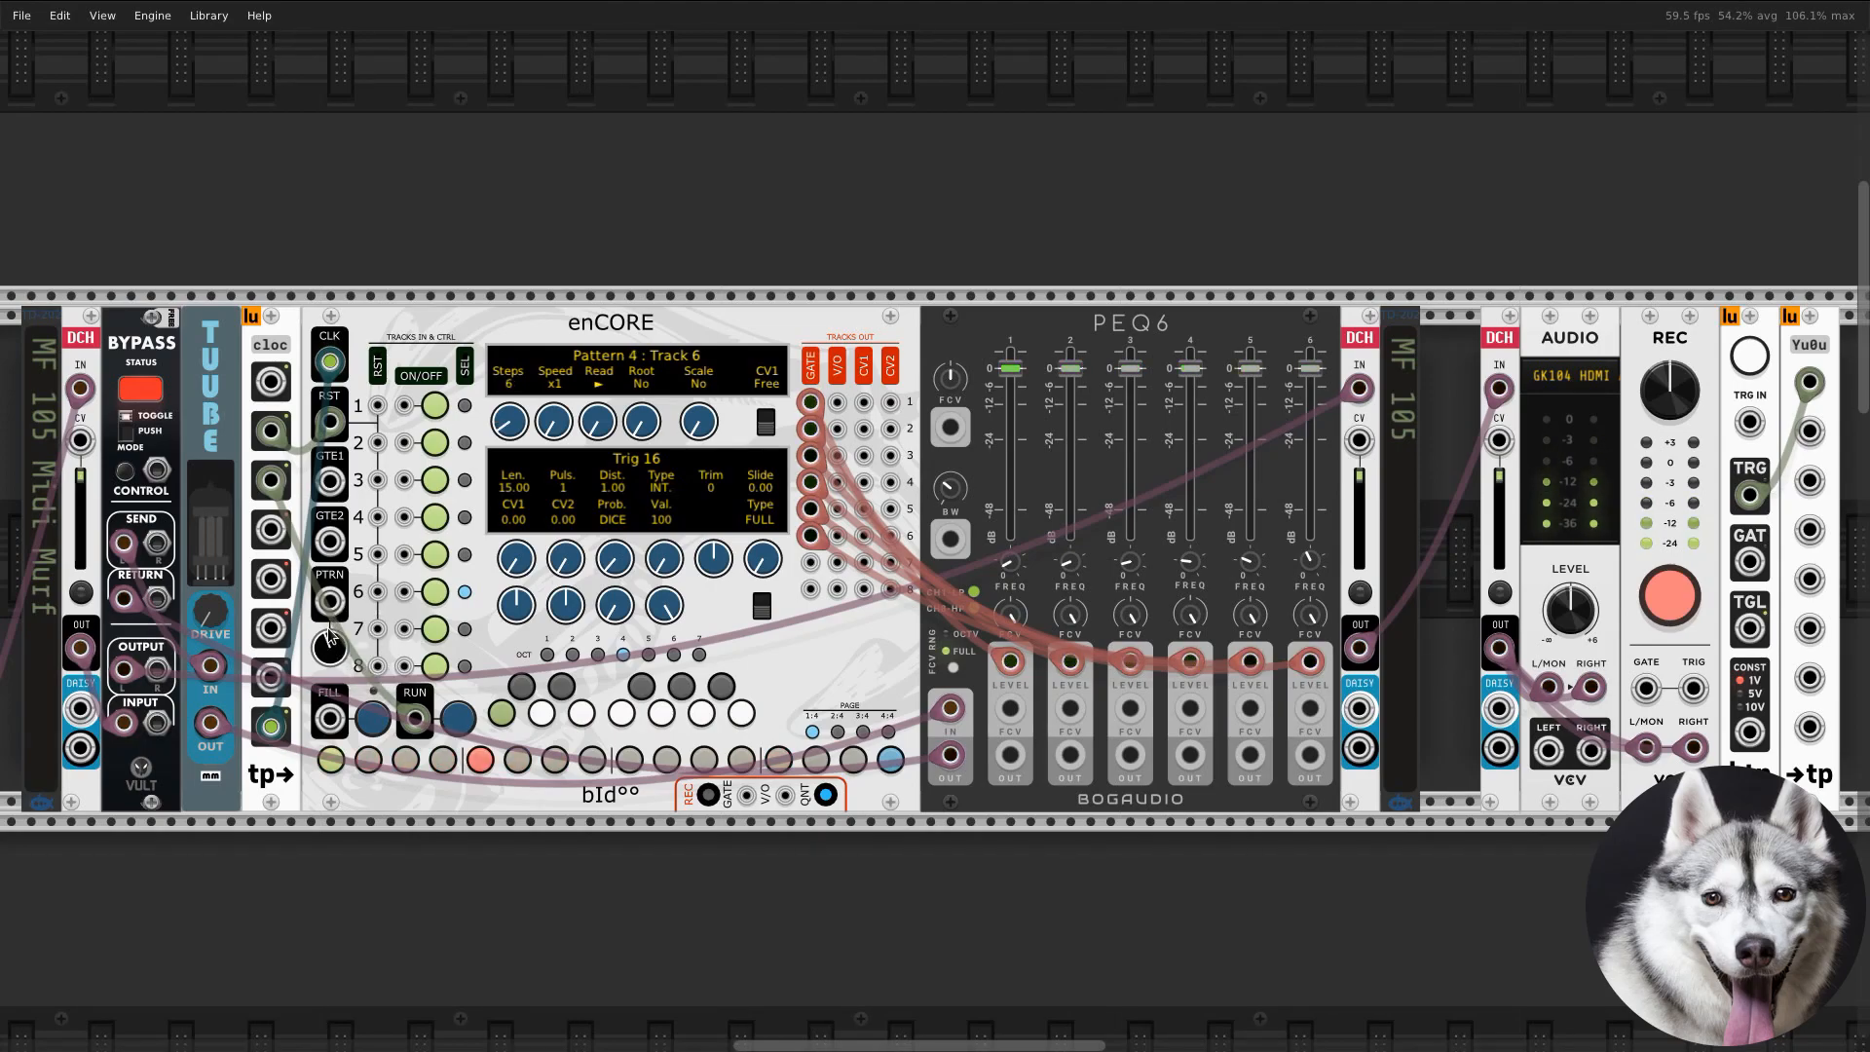
drag(330, 638, 331, 653)
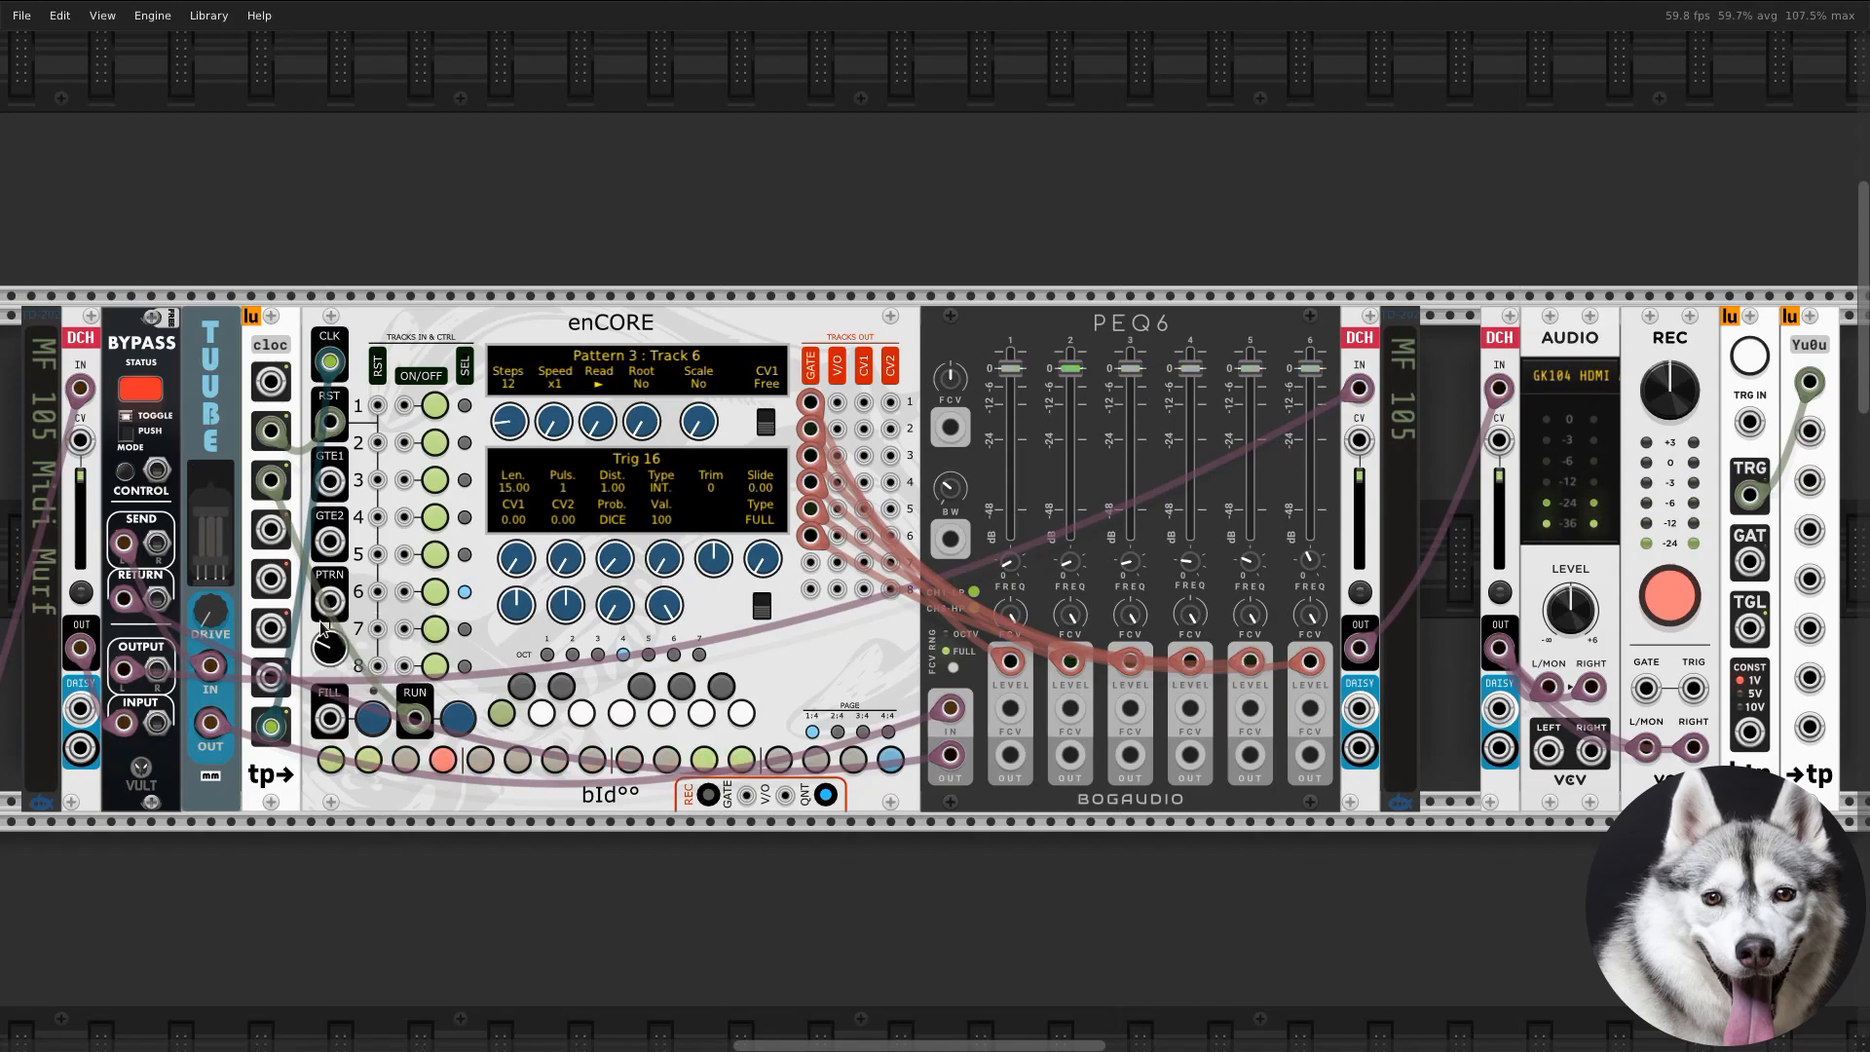
drag(327, 635, 336, 662)
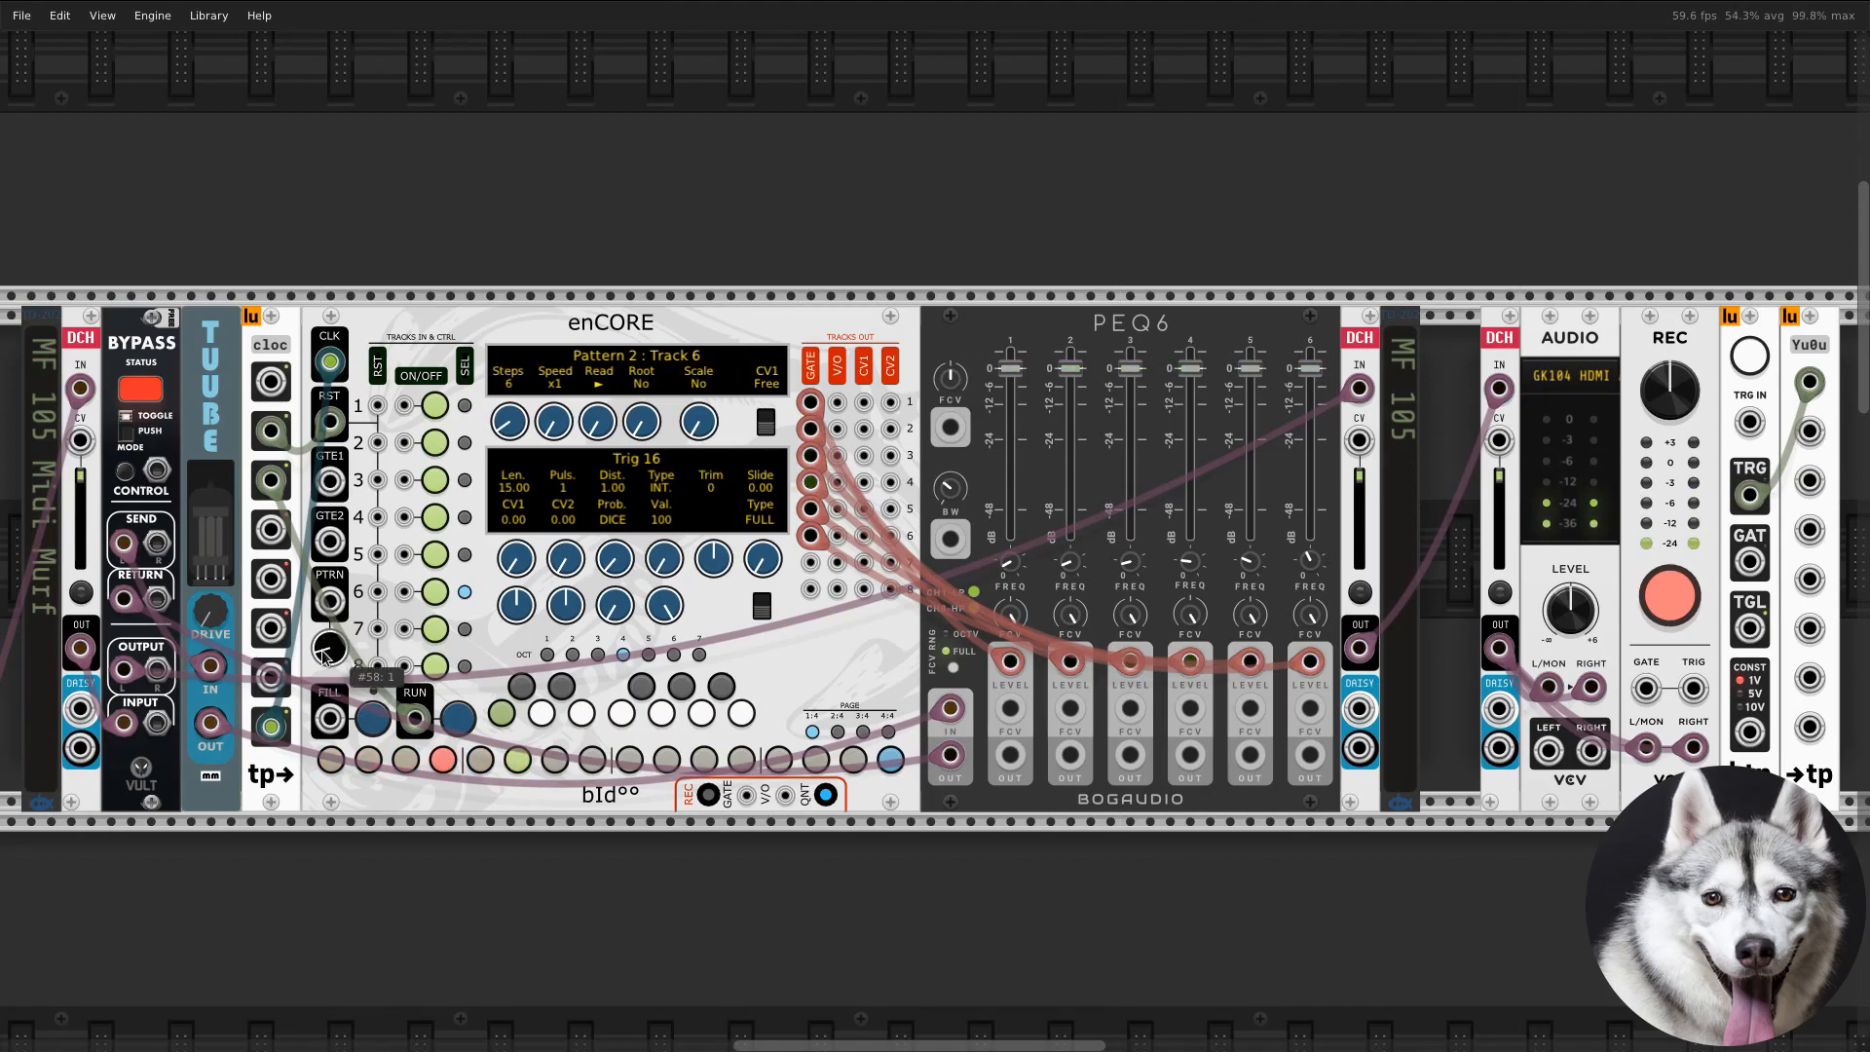
drag(325, 656, 311, 631)
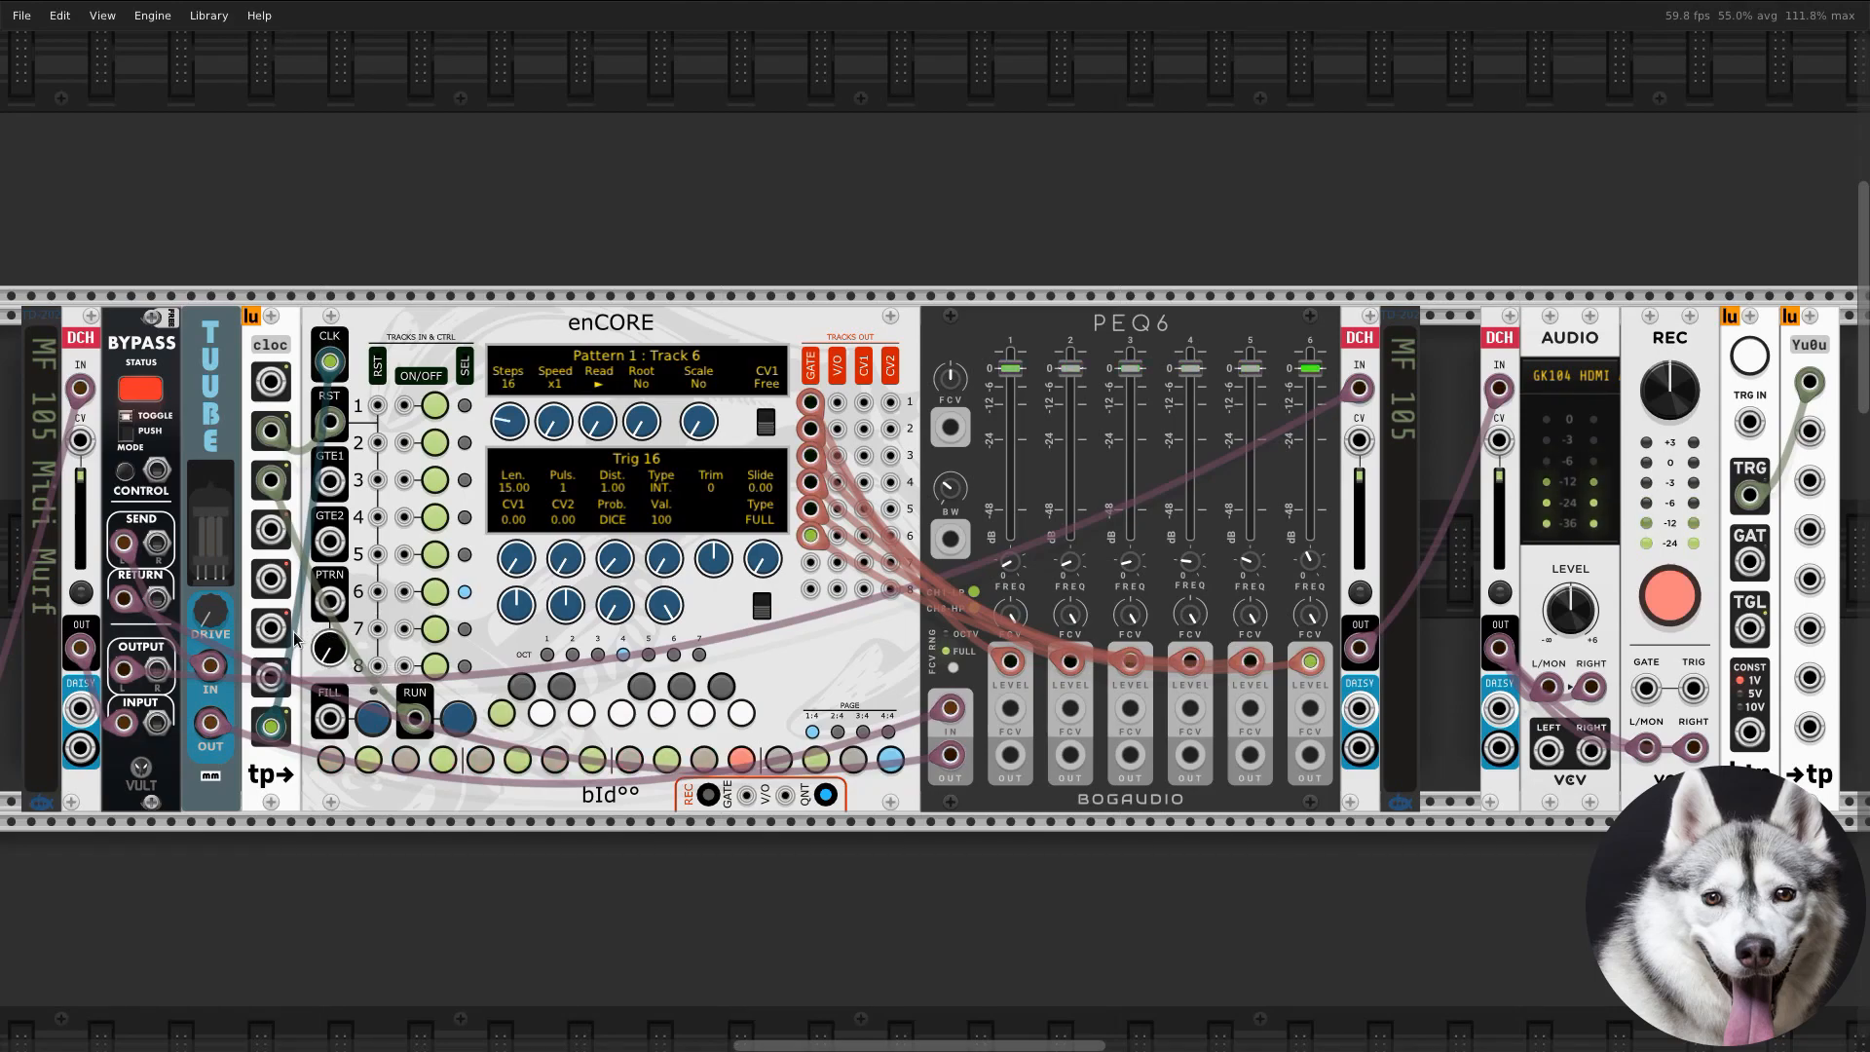
mouse_move(334, 654)
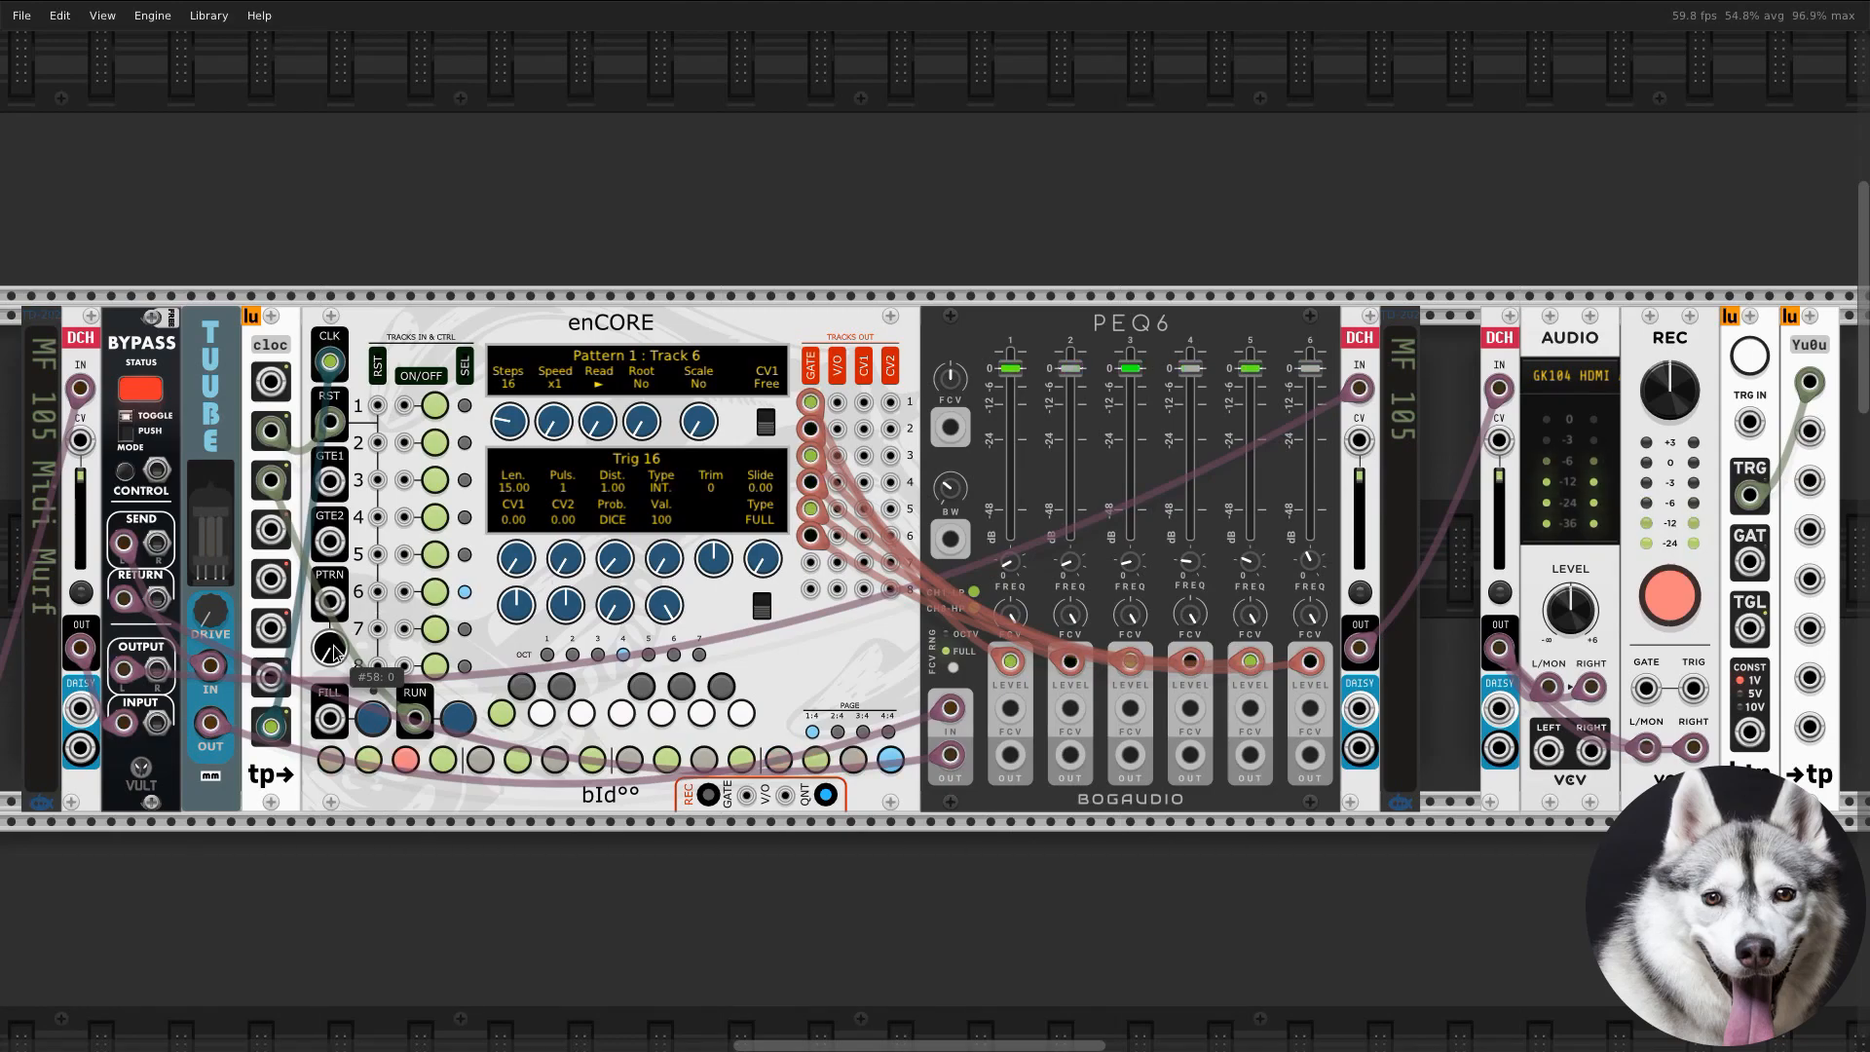
drag(334, 654, 334, 623)
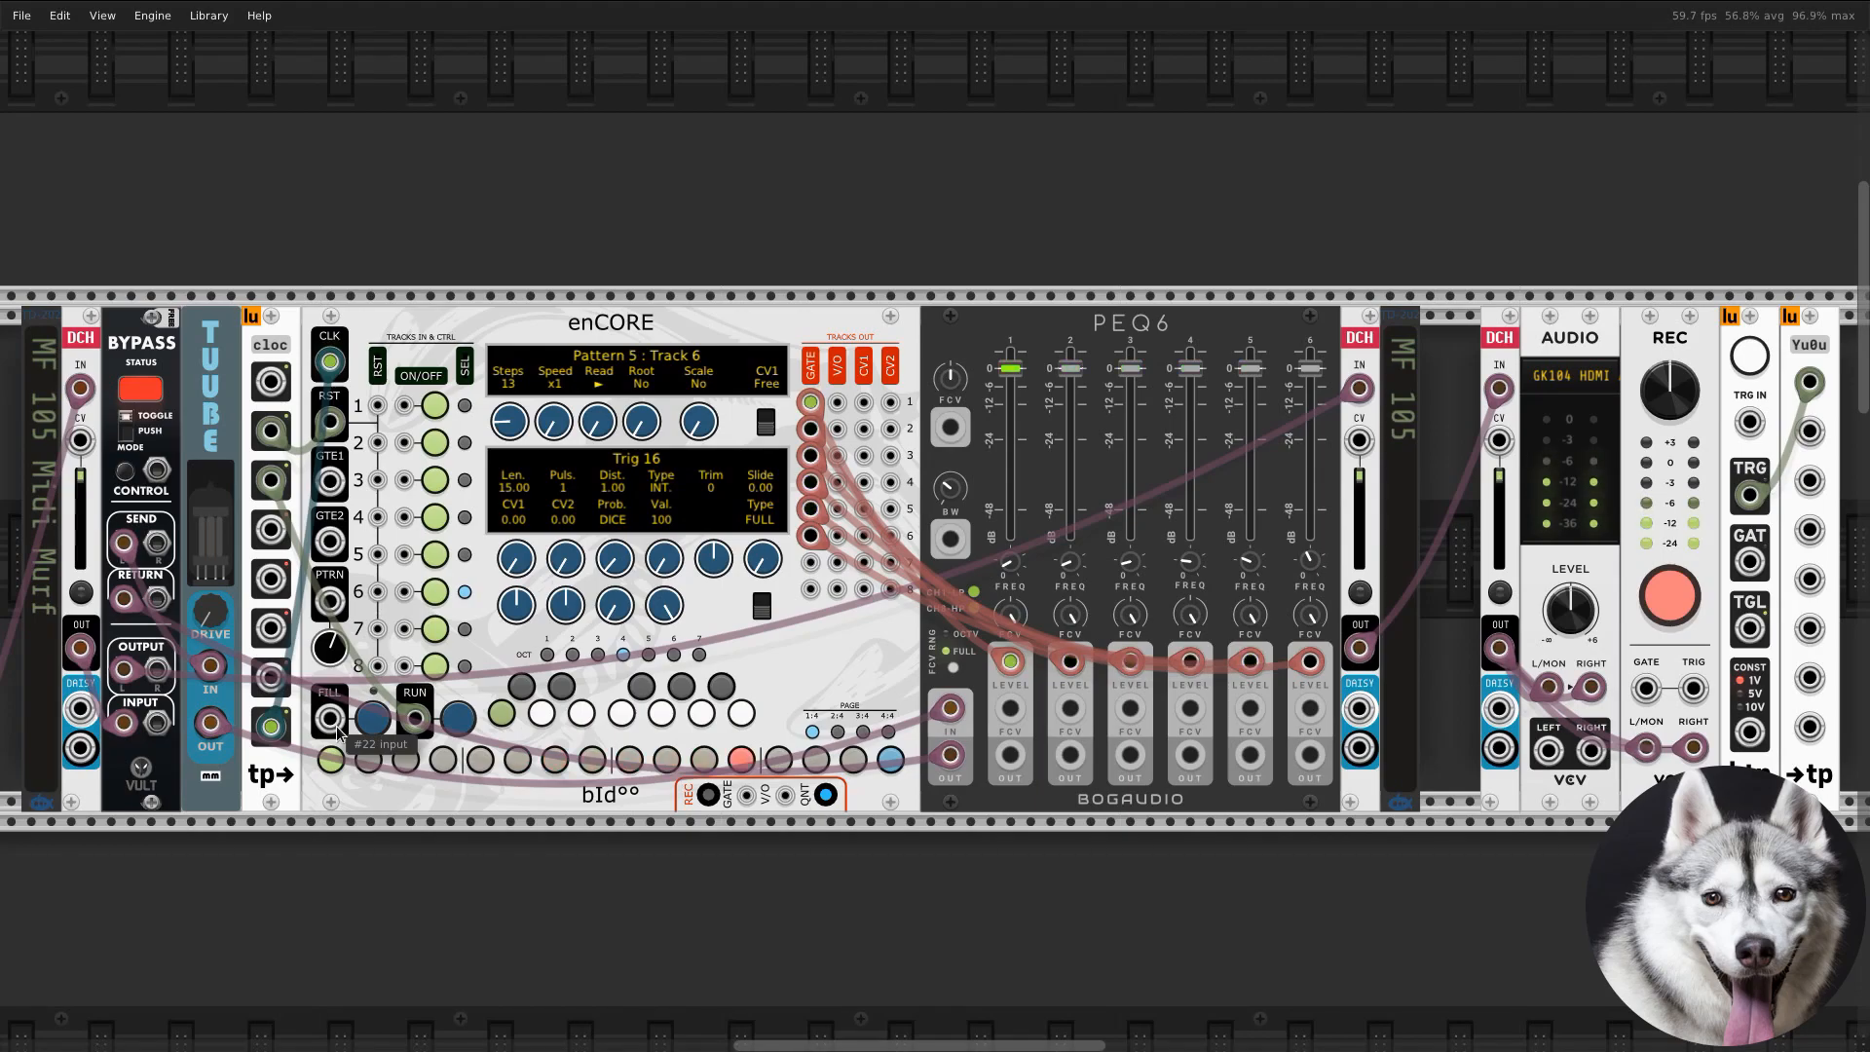
Step: Switch the MF 105's Bypass module off and back on twice to compare the dry and filtered sound
click(127, 473)
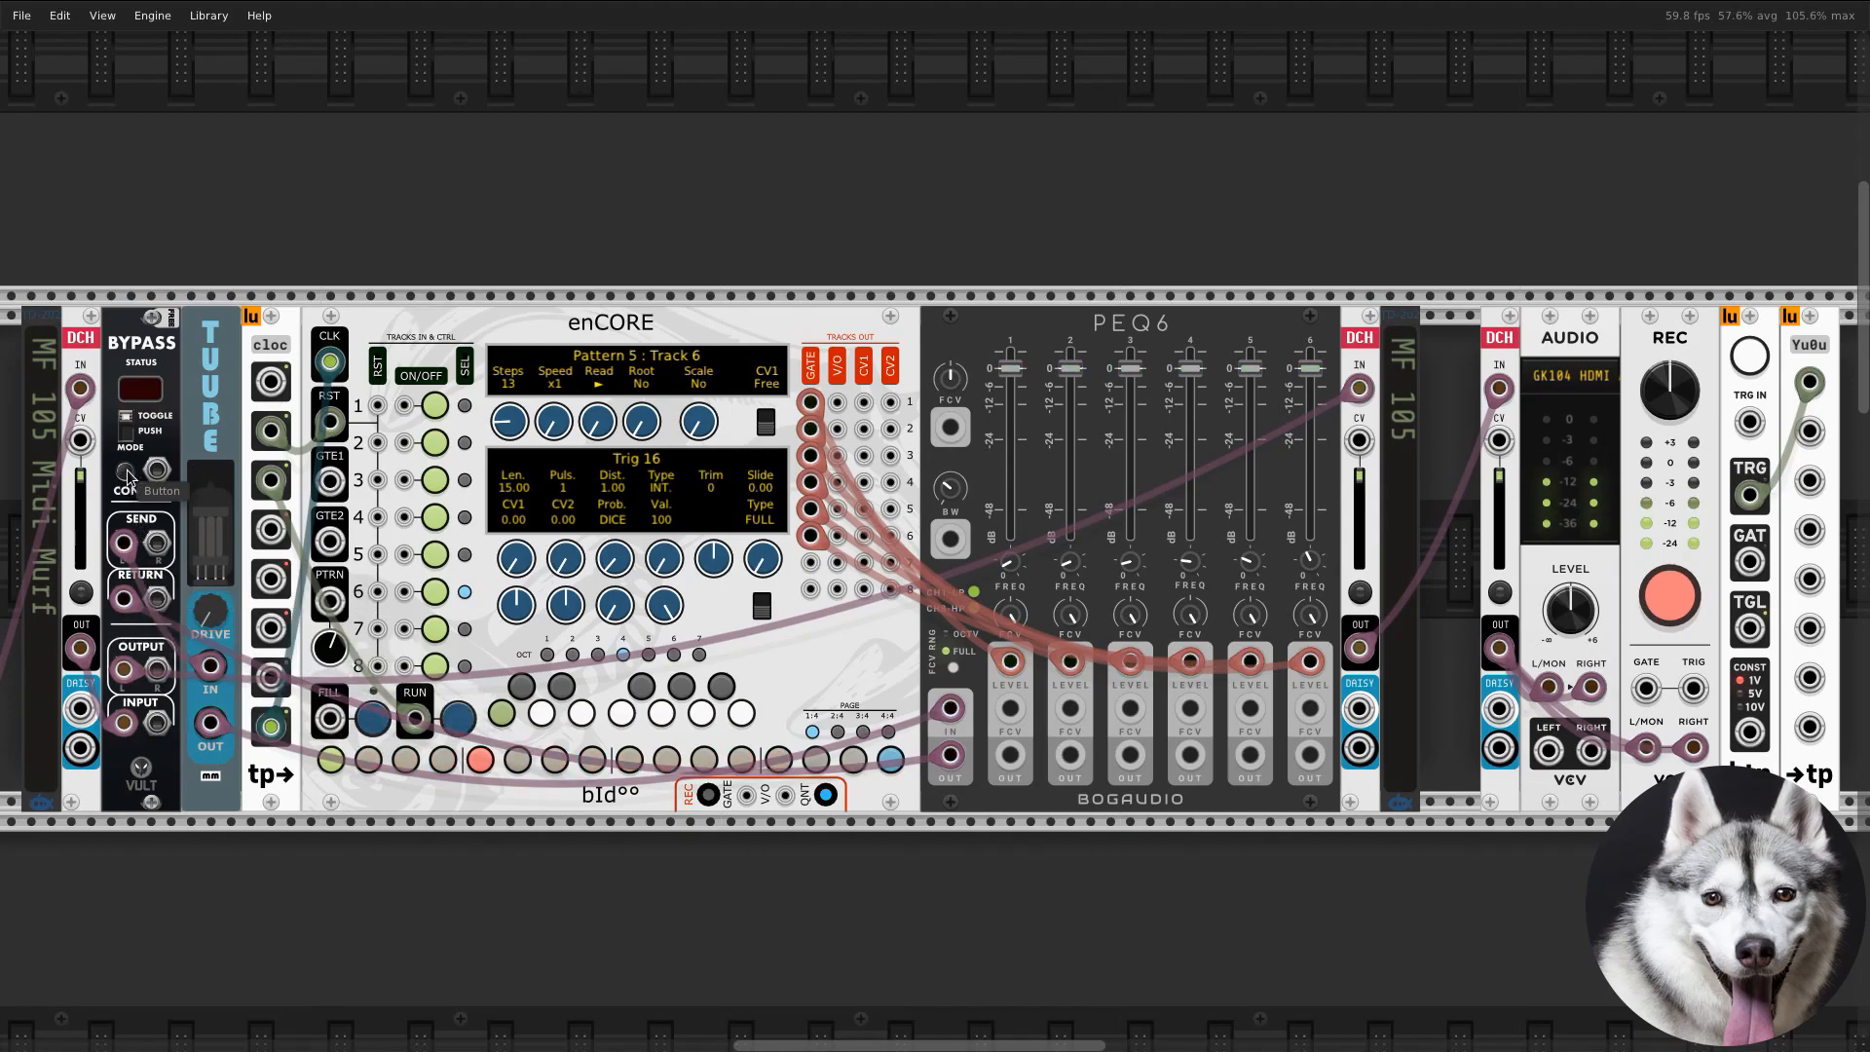
click(127, 473)
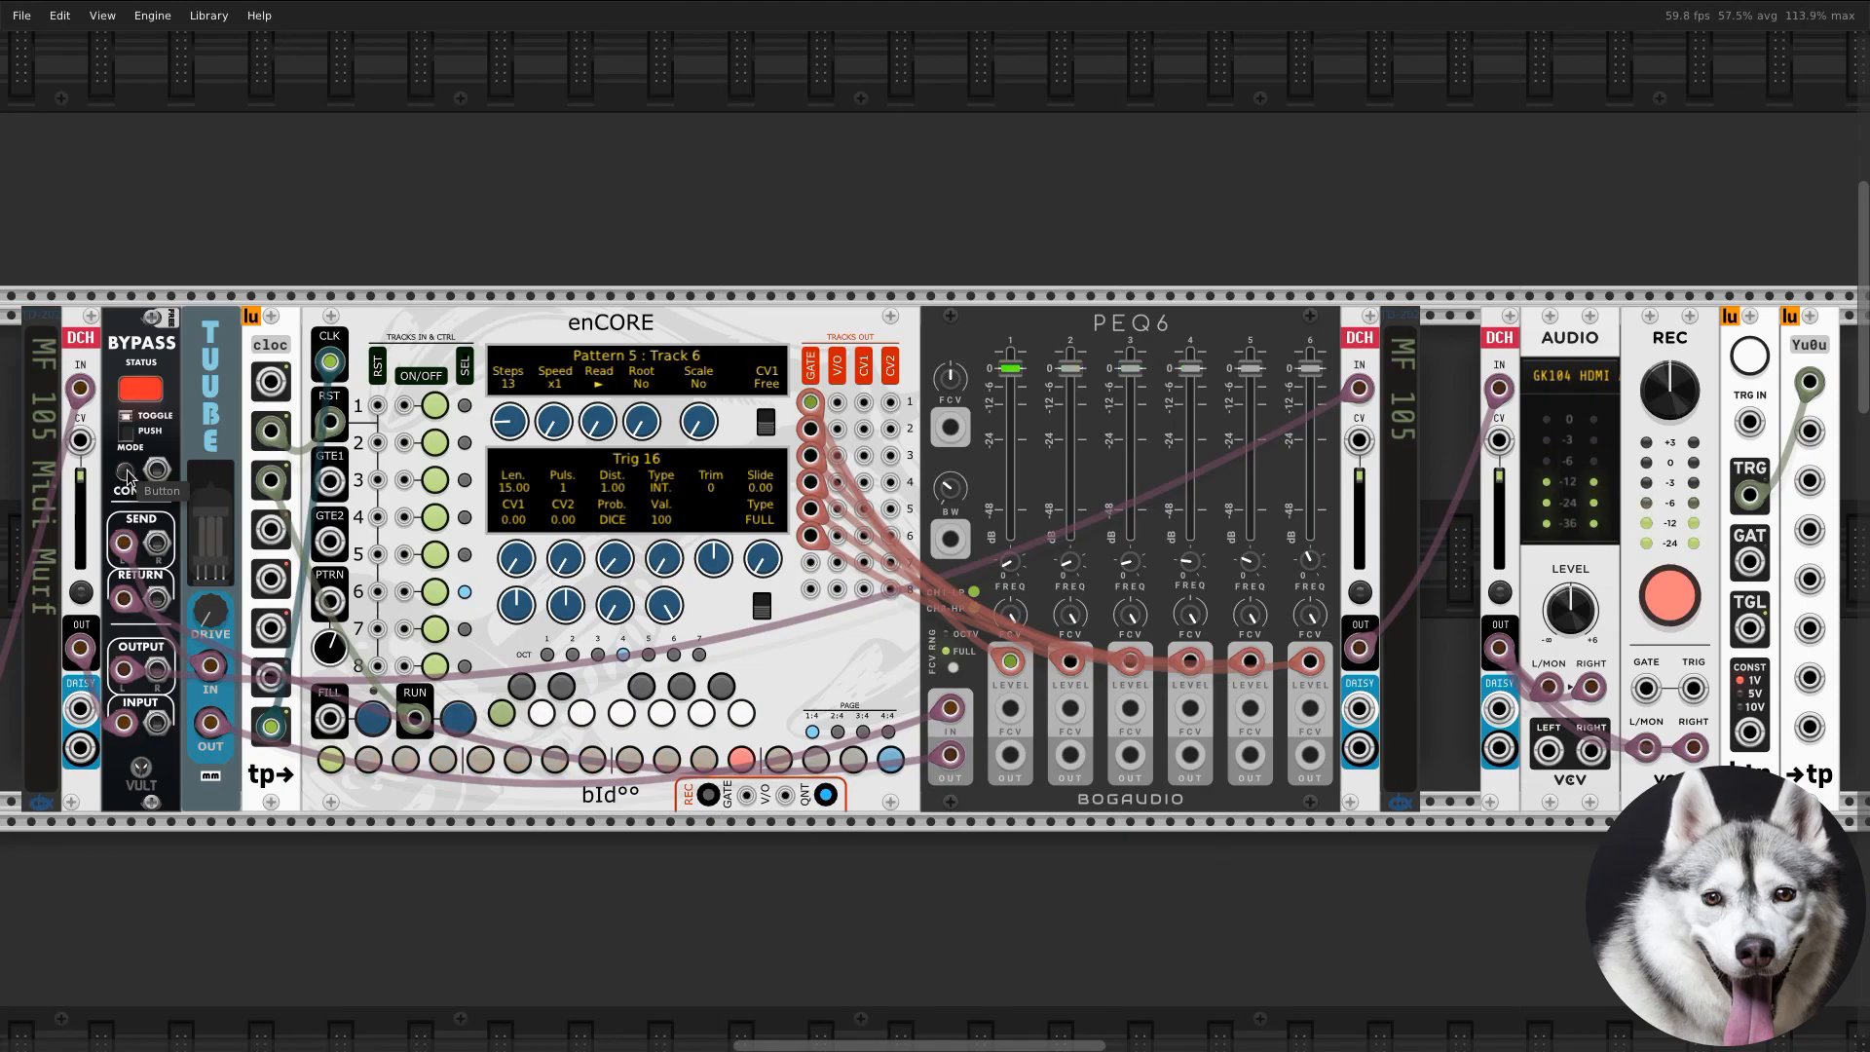
click(128, 474)
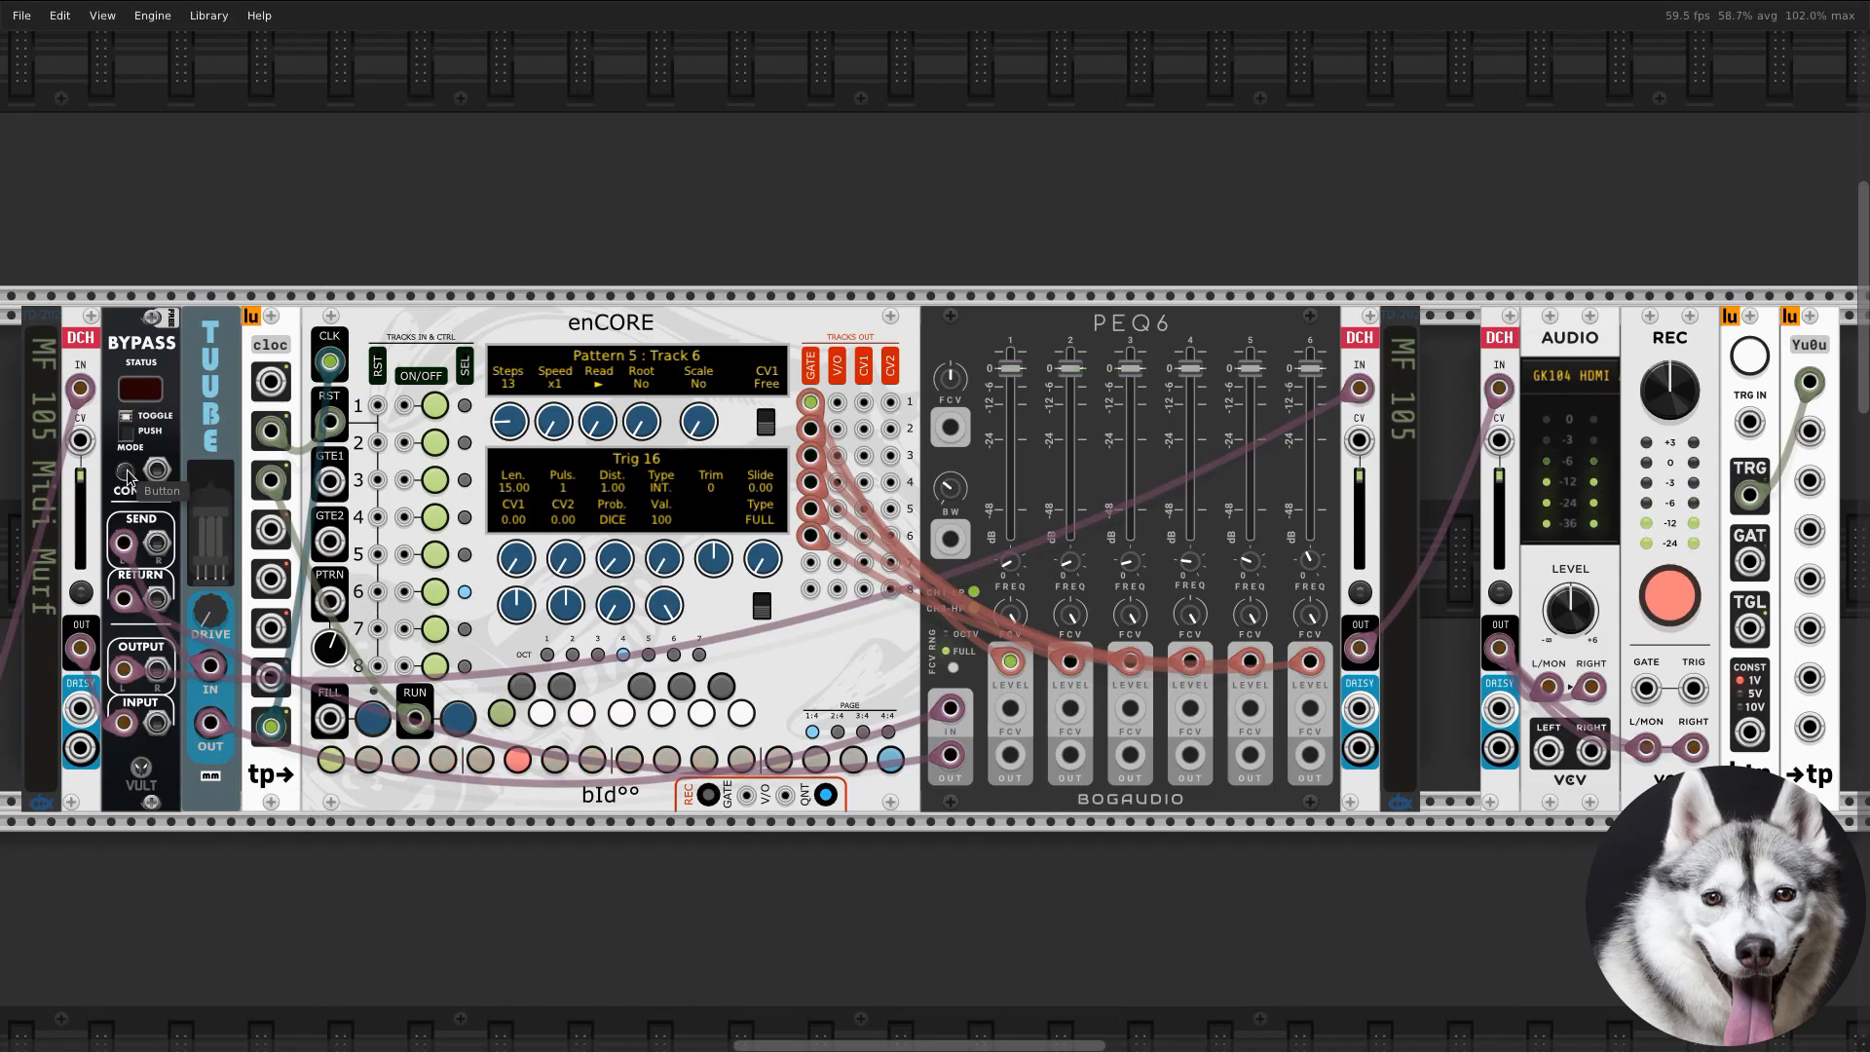
click(128, 474)
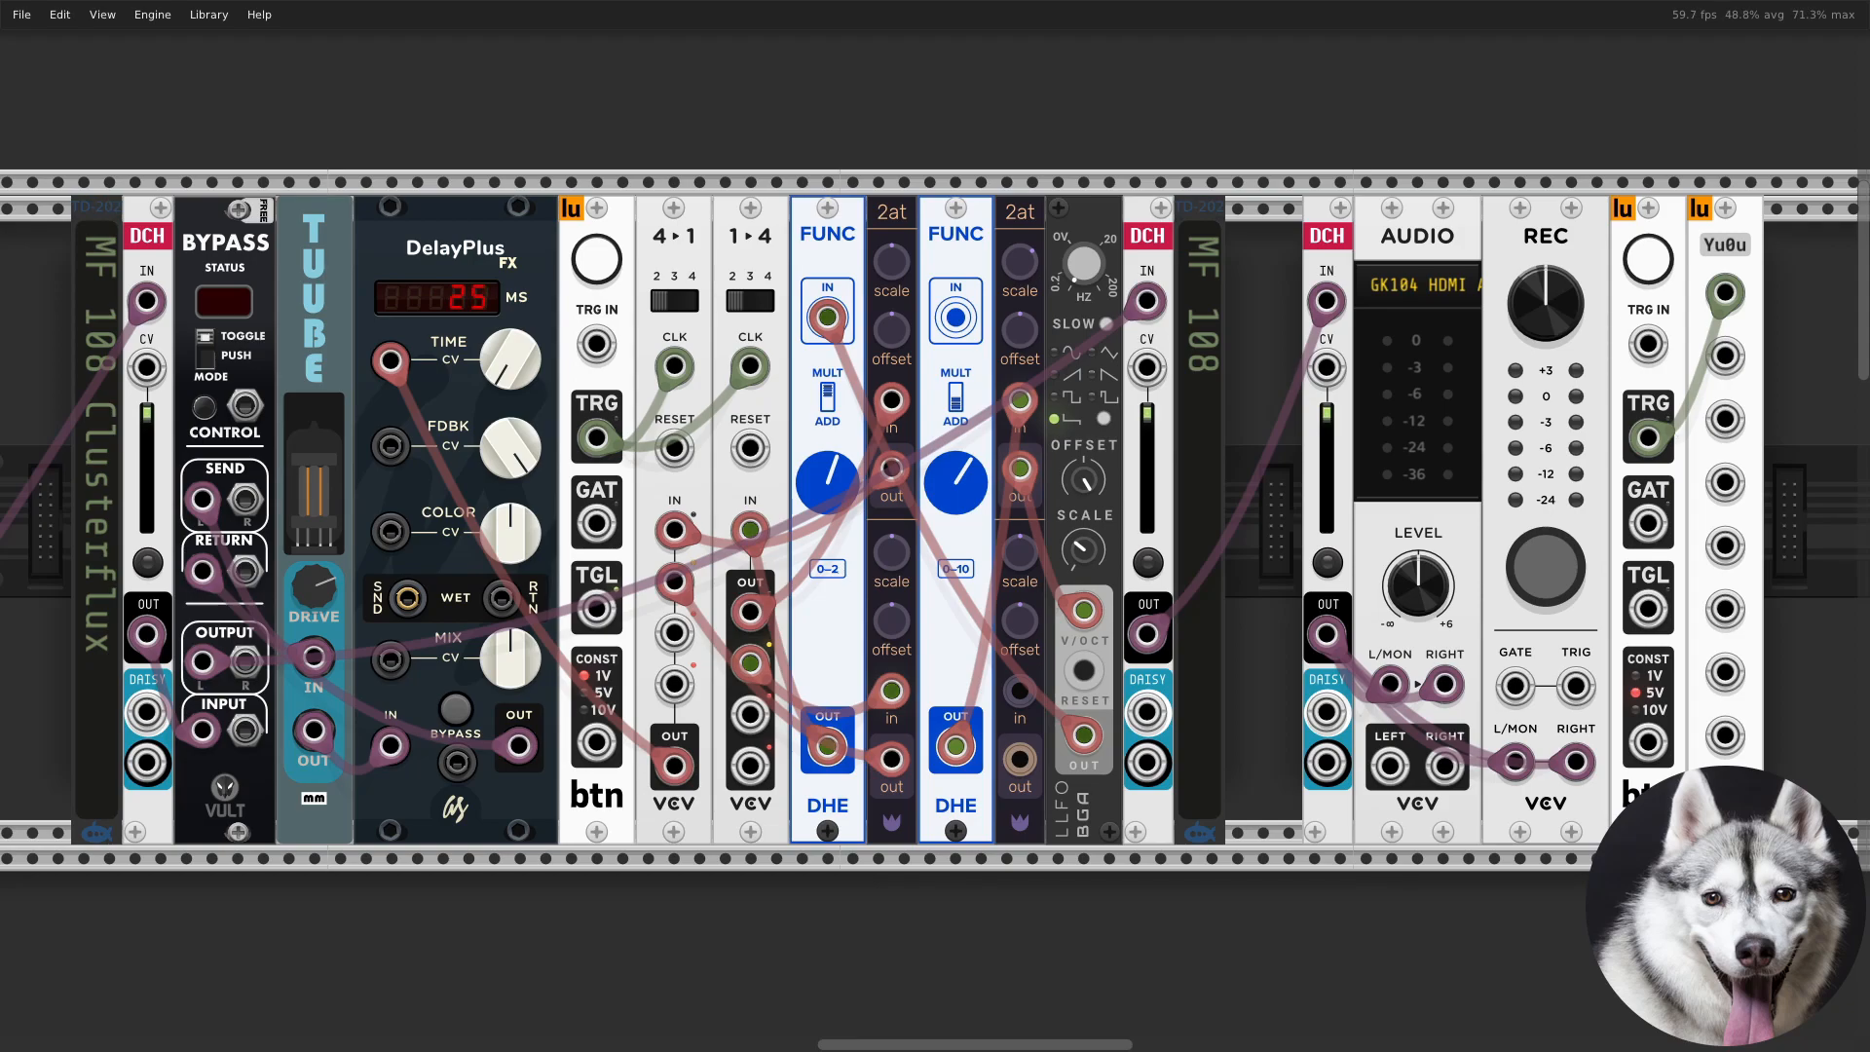
Step: Switch on the MF 108 Clusterflux's Bypass module, then turn down the first FUNC's multiplier and the DelayPlus feedback
scroll(355, 376, up, 1)
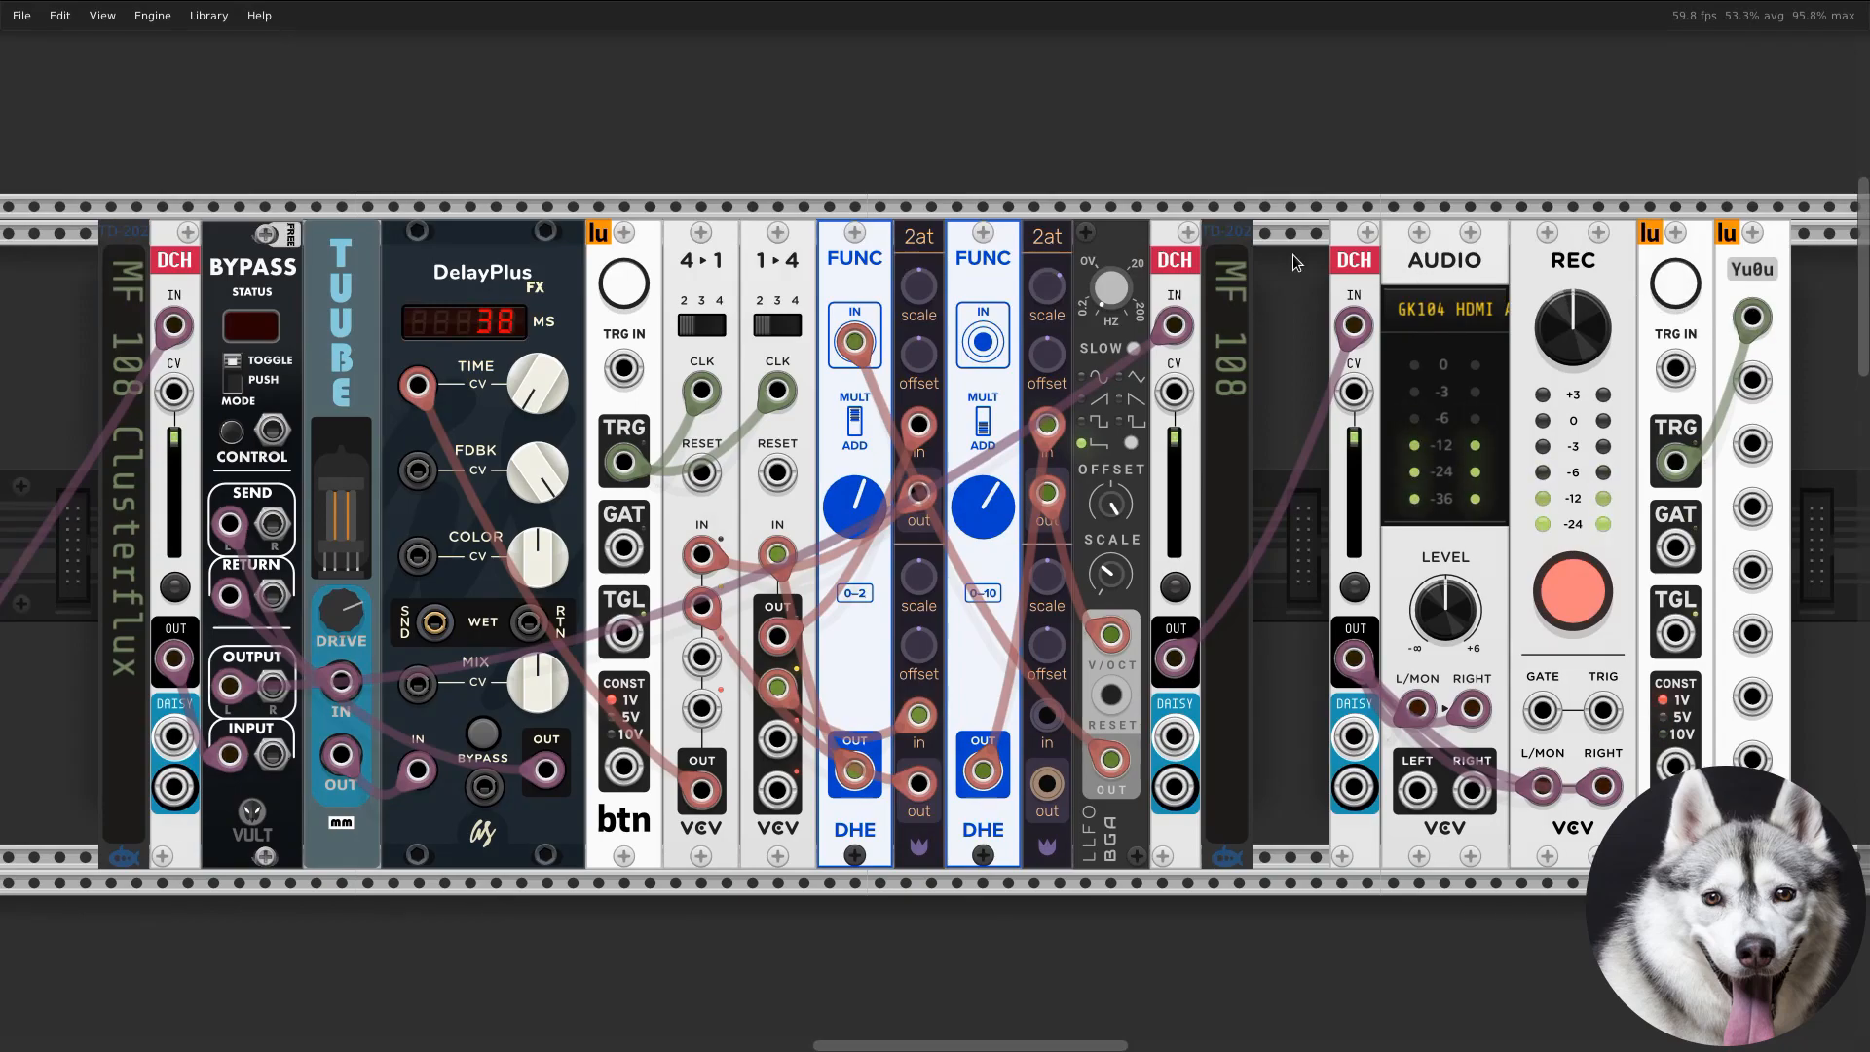
click(230, 433)
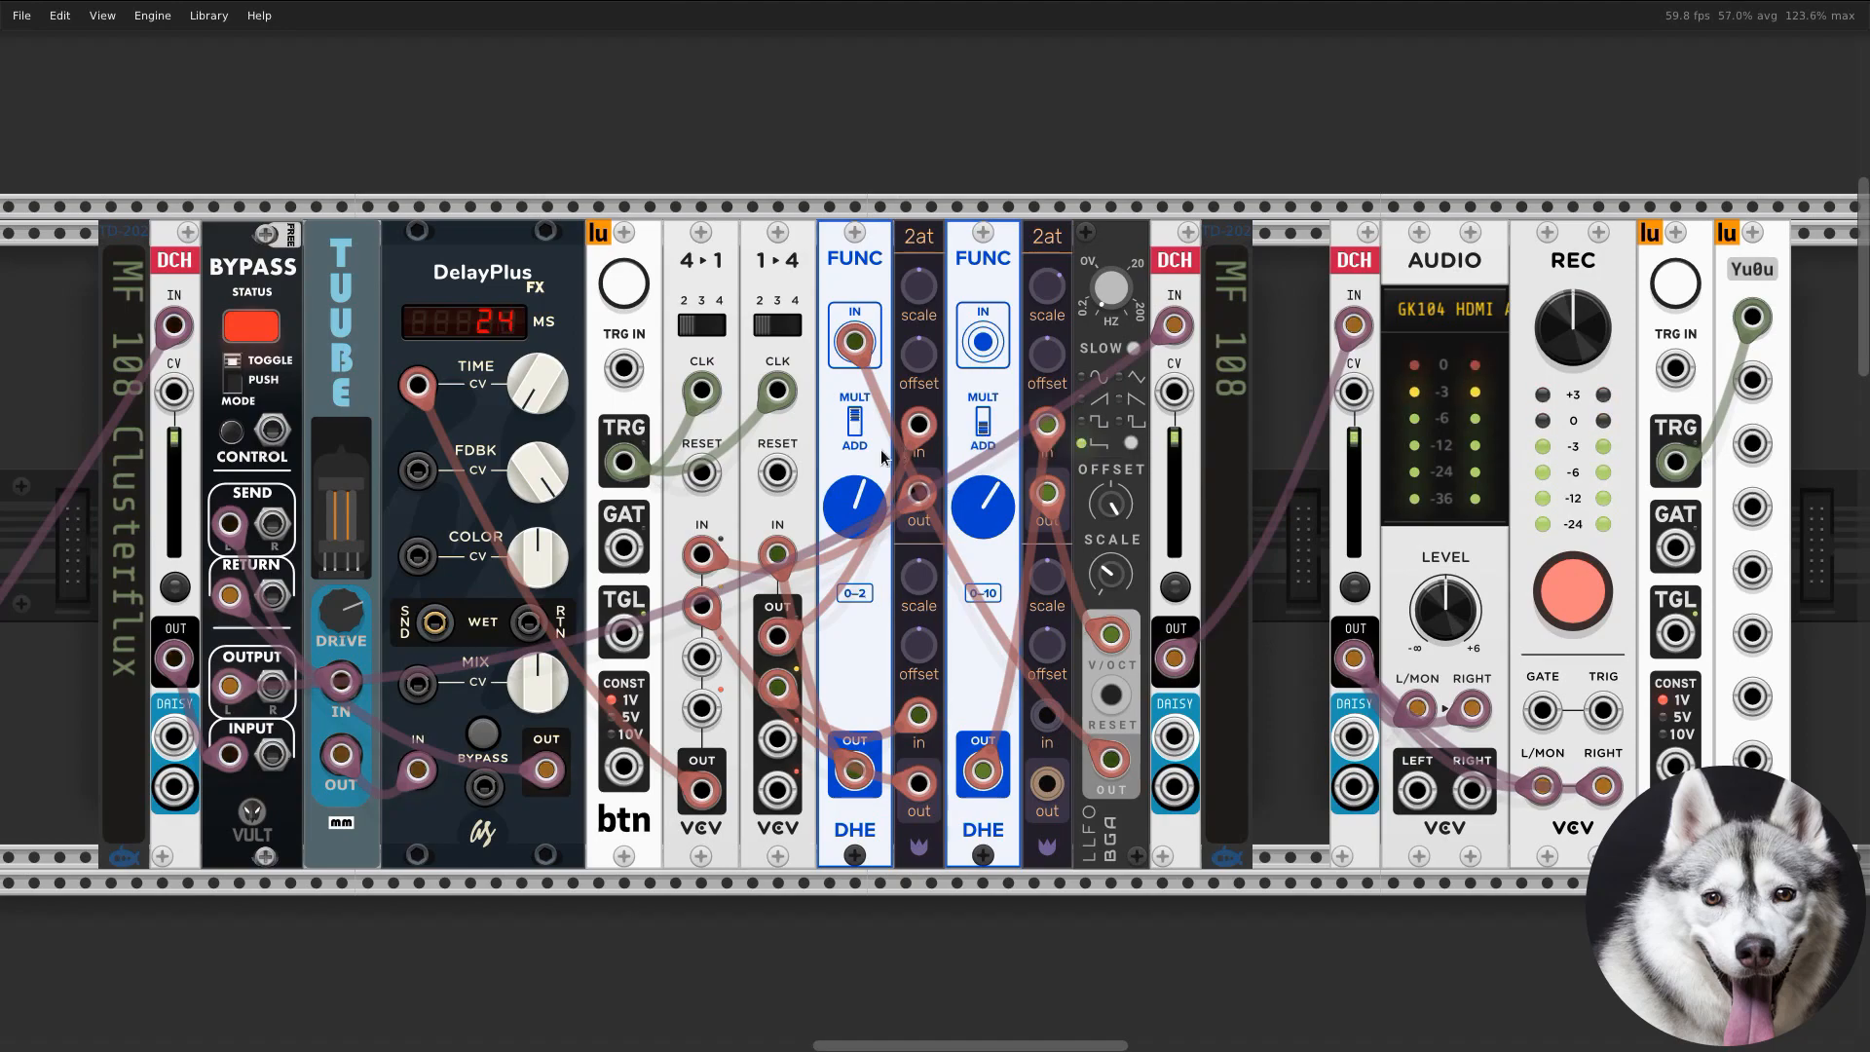
drag(874, 525, 873, 557)
drag(553, 487, 553, 464)
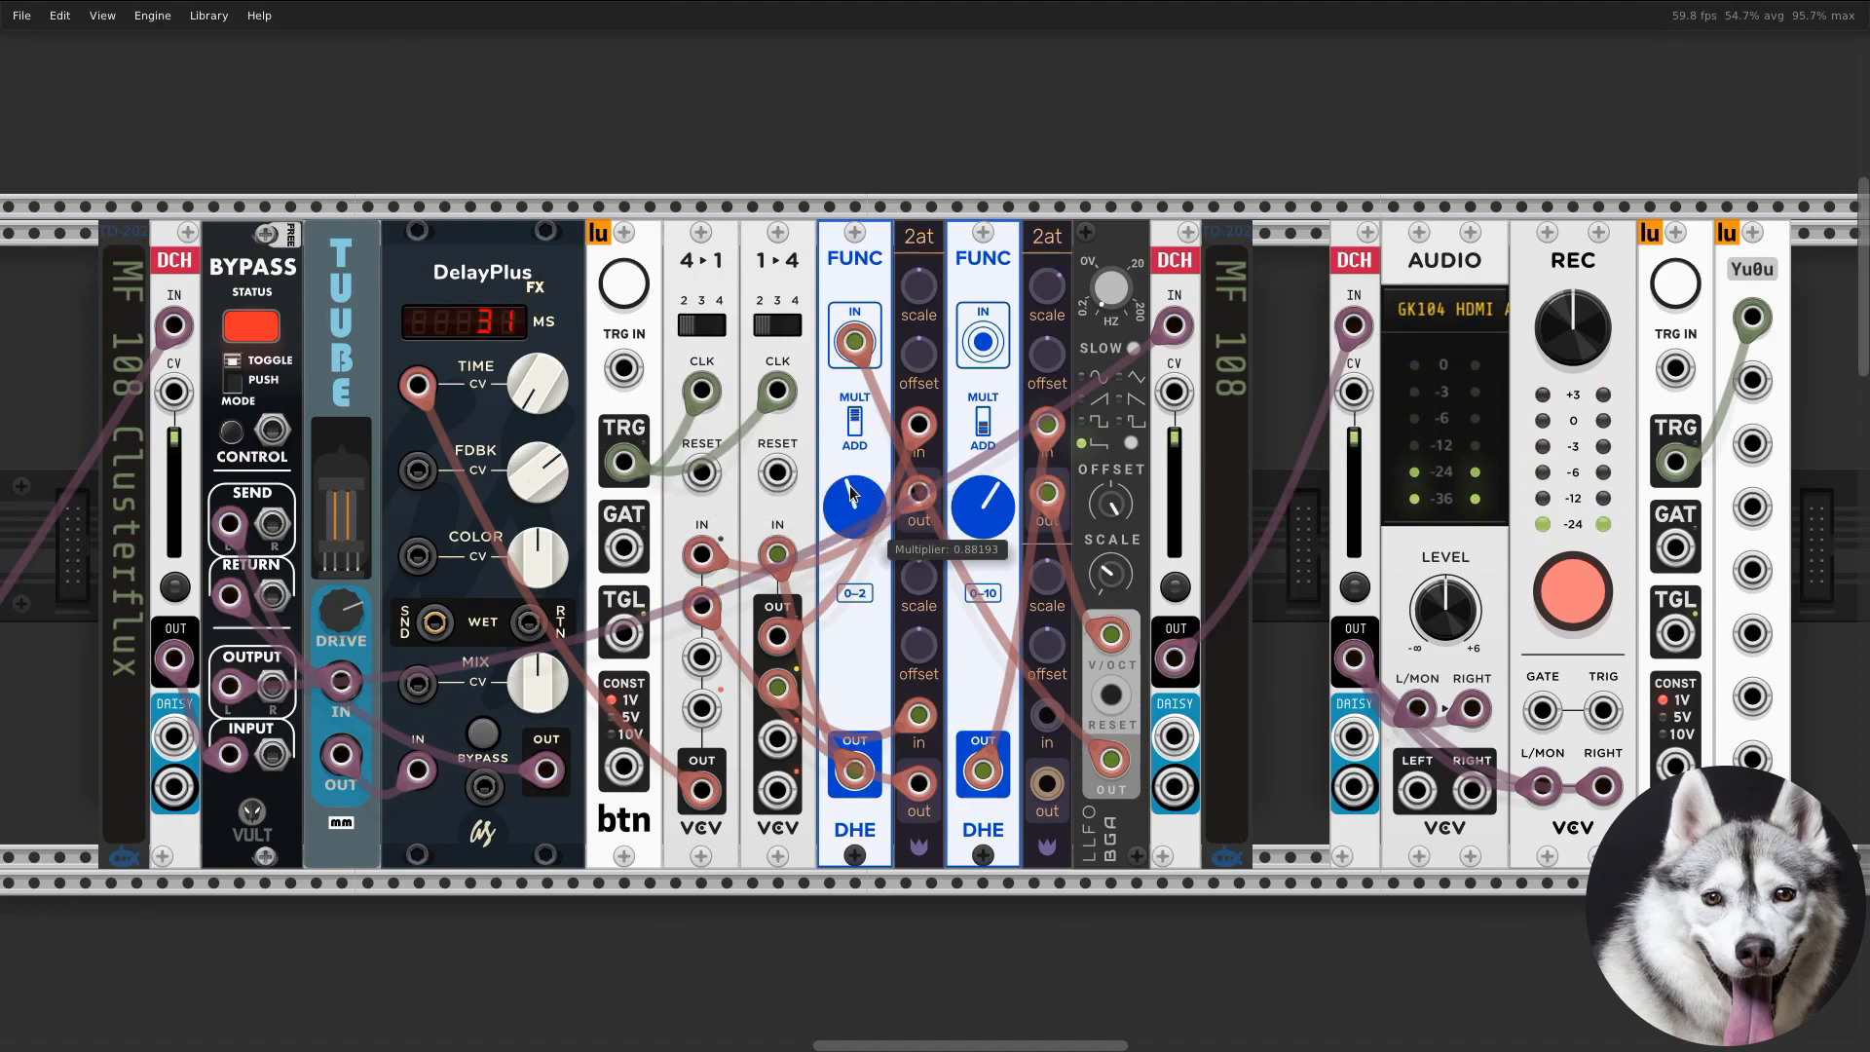
Step: Adjust the second FUNC's offset in the MF 108 and raise the LLFO's scale to 51.687%
drag(1003, 526, 1003, 502)
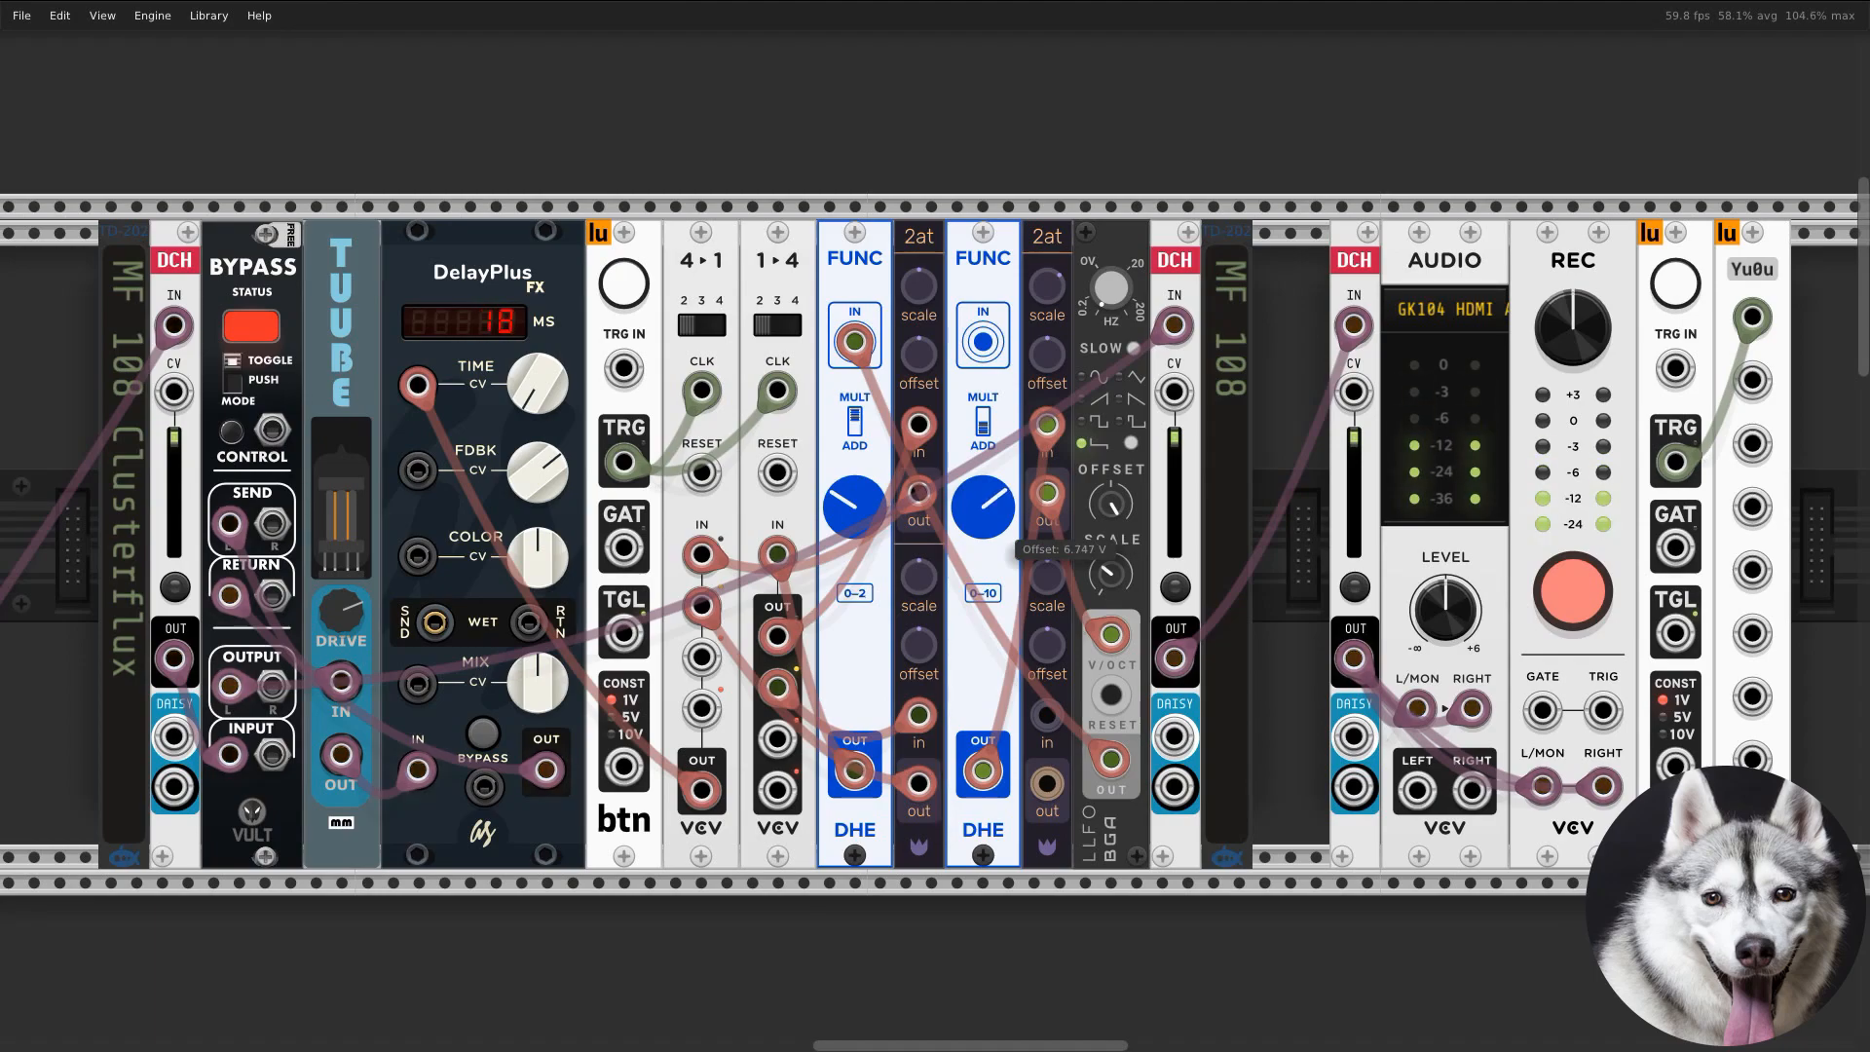
mouse_move(1003, 501)
mouse_down()
mouse_move(1003, 521)
mouse_move(1003, 498)
mouse_up()
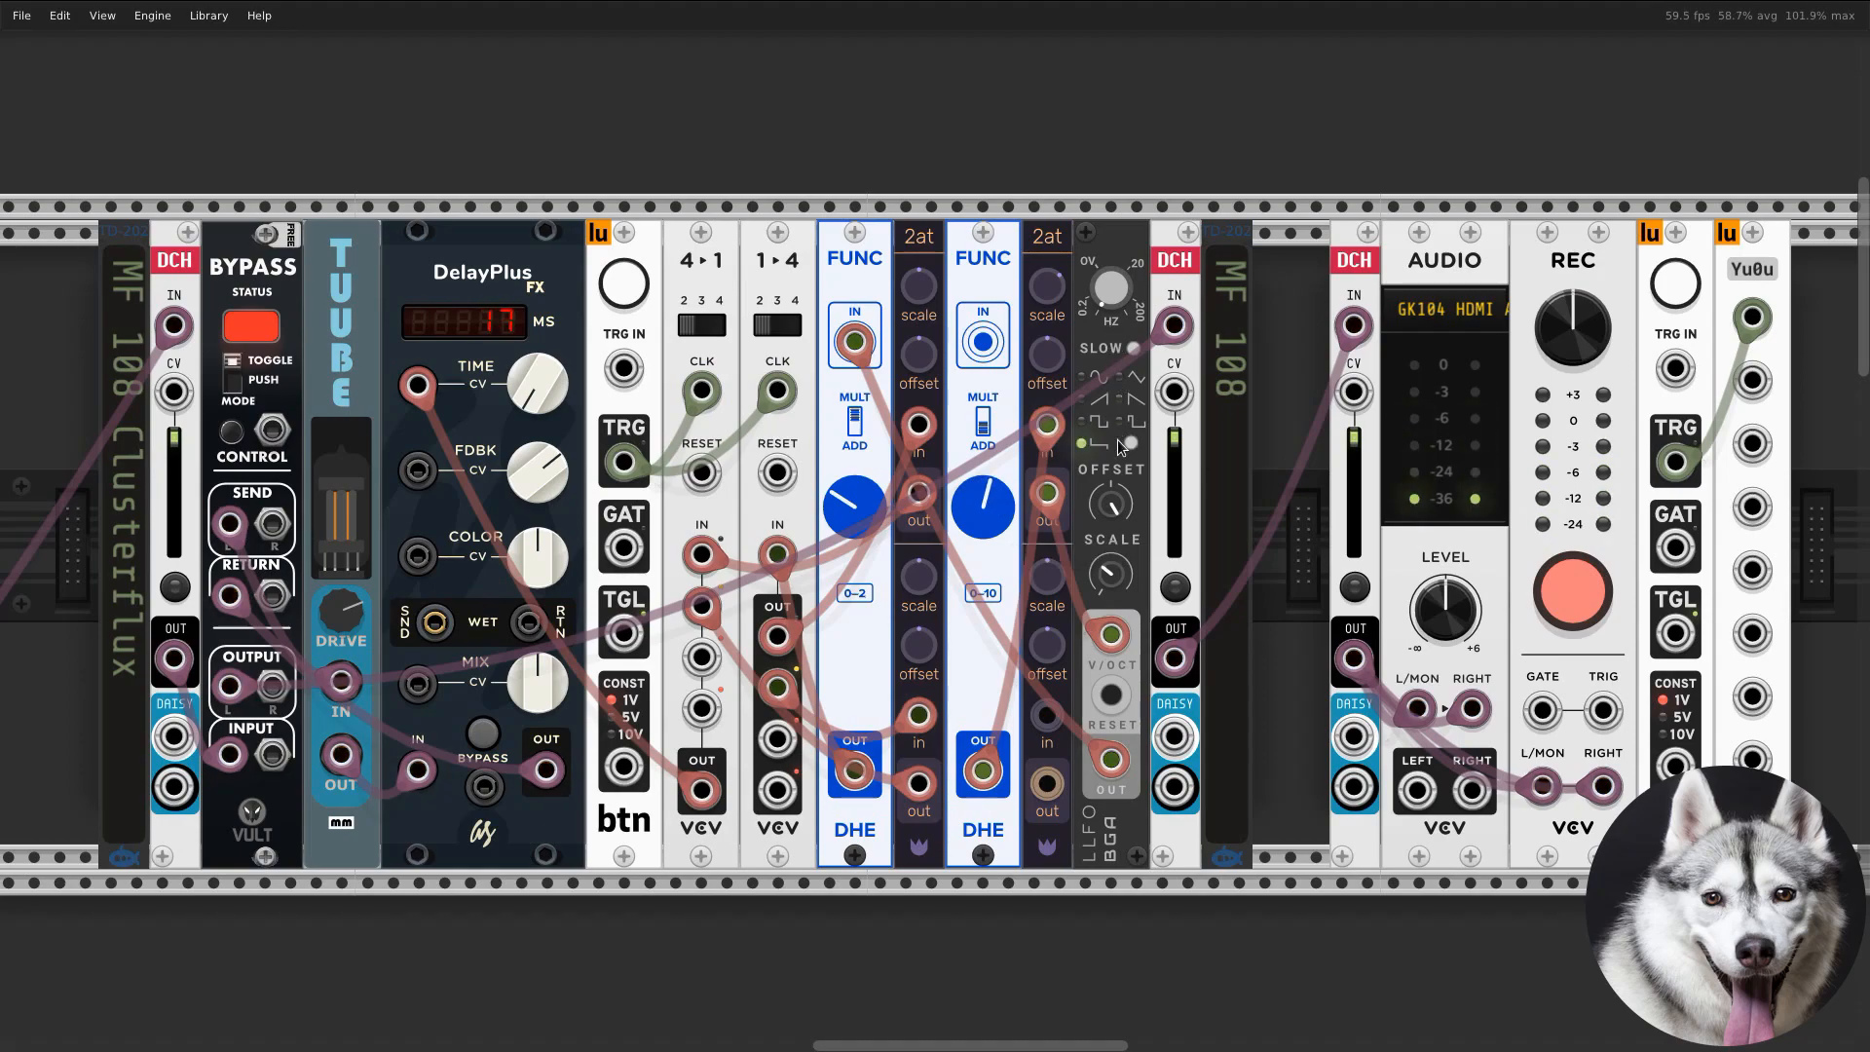
drag(1110, 574, 1110, 569)
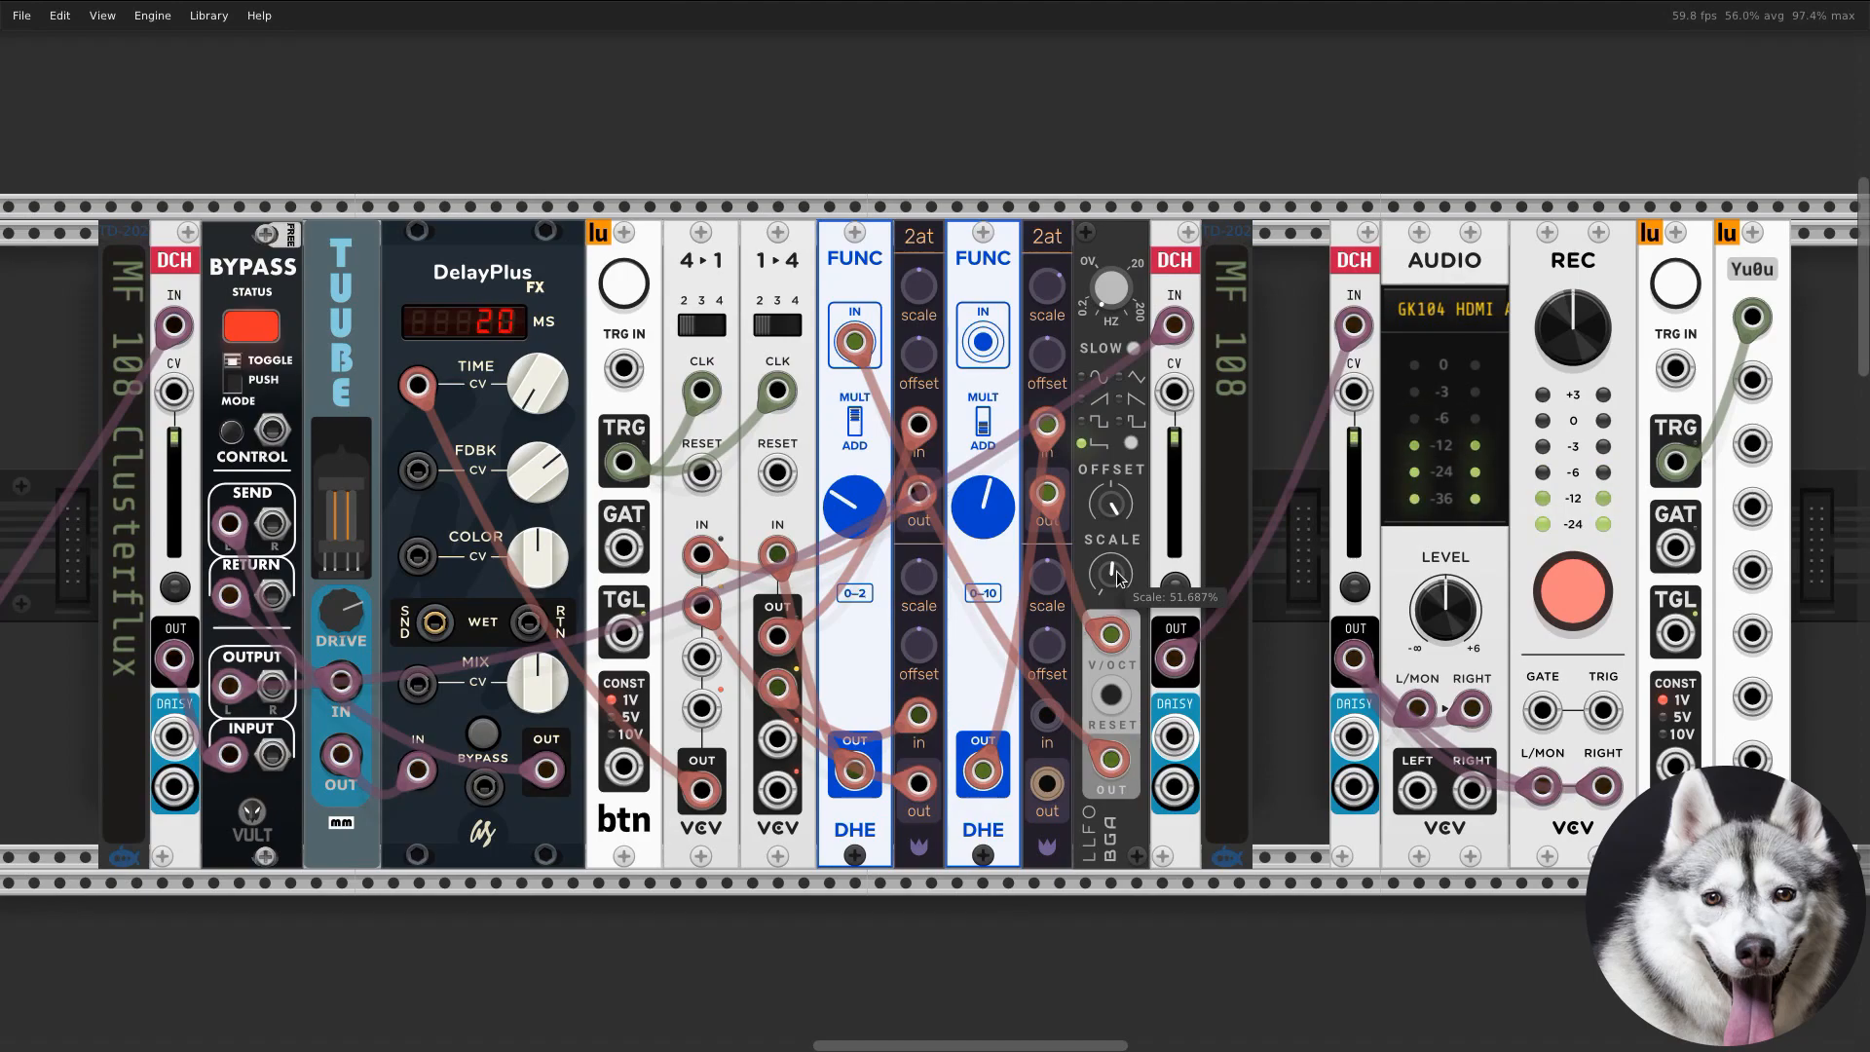
drag(982, 506, 983, 485)
Step: Turn the first FUNC's multiplier up well past its midpoint and raise the DelayPlus feedback to about 90%
drag(879, 517, 878, 495)
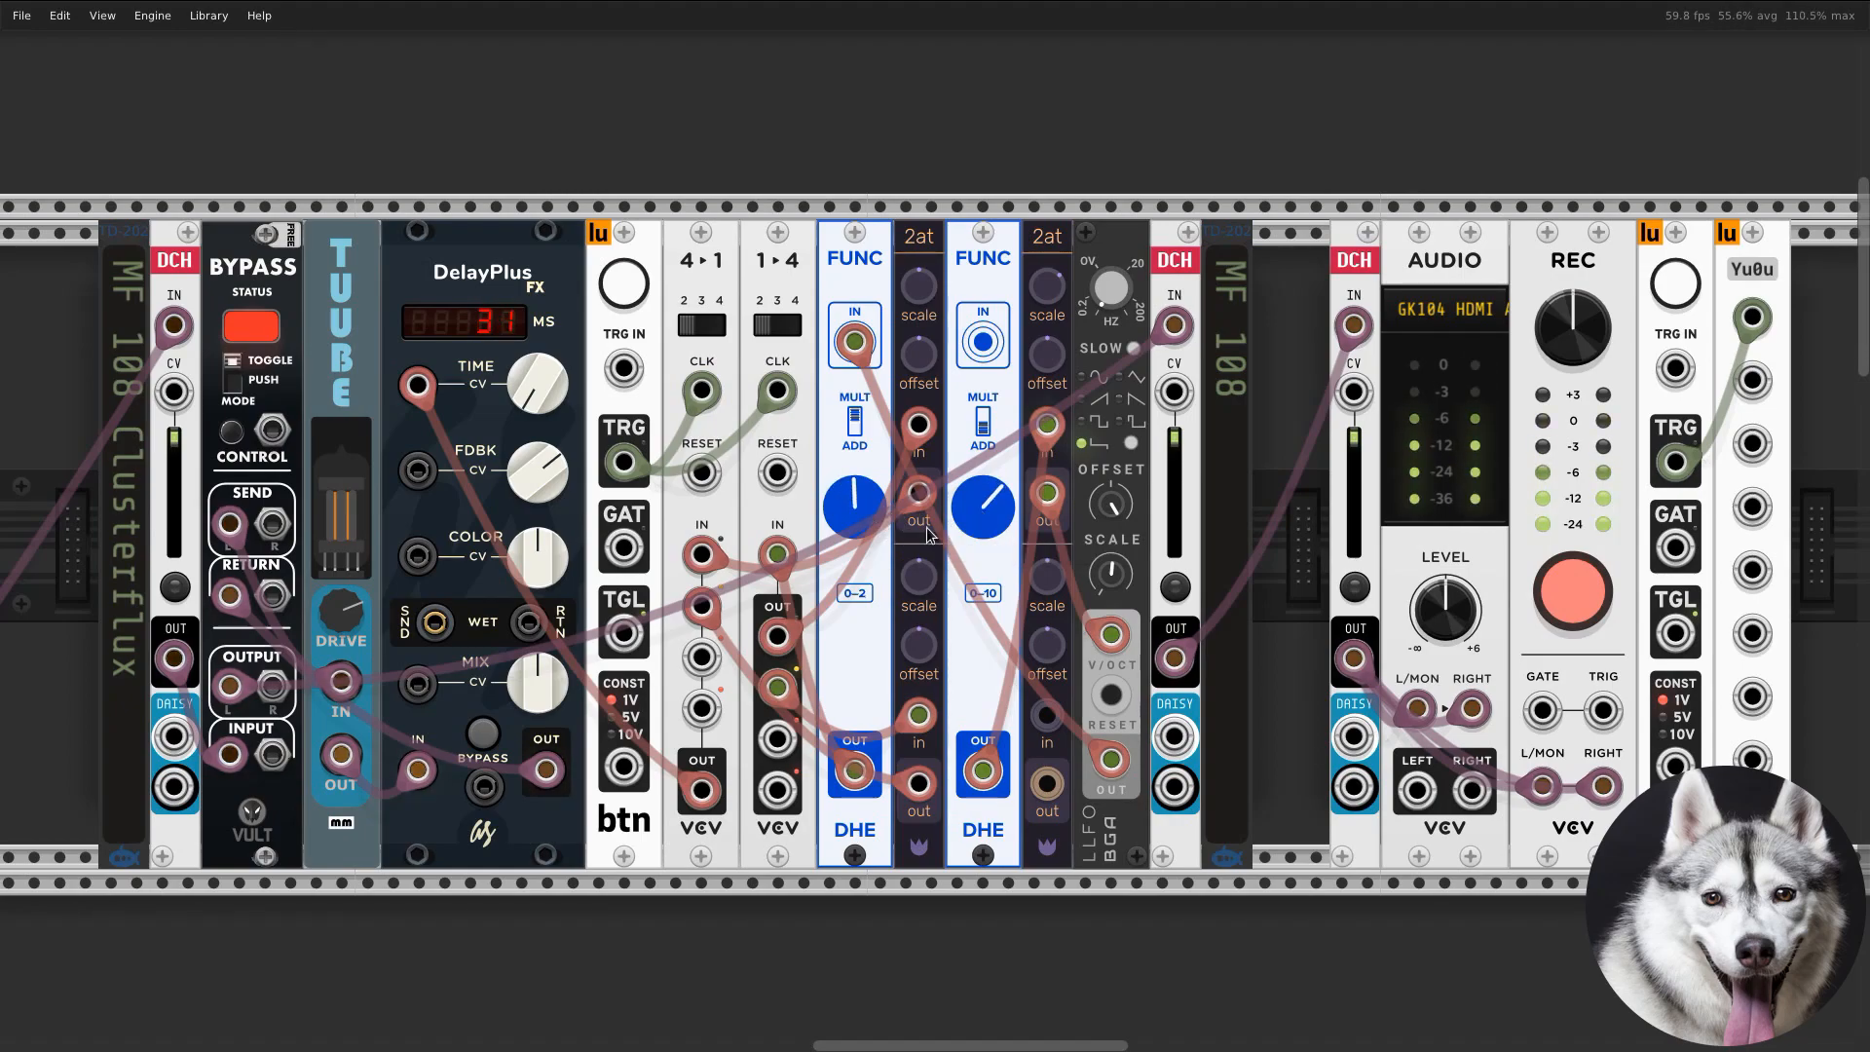
drag(536, 471, 537, 457)
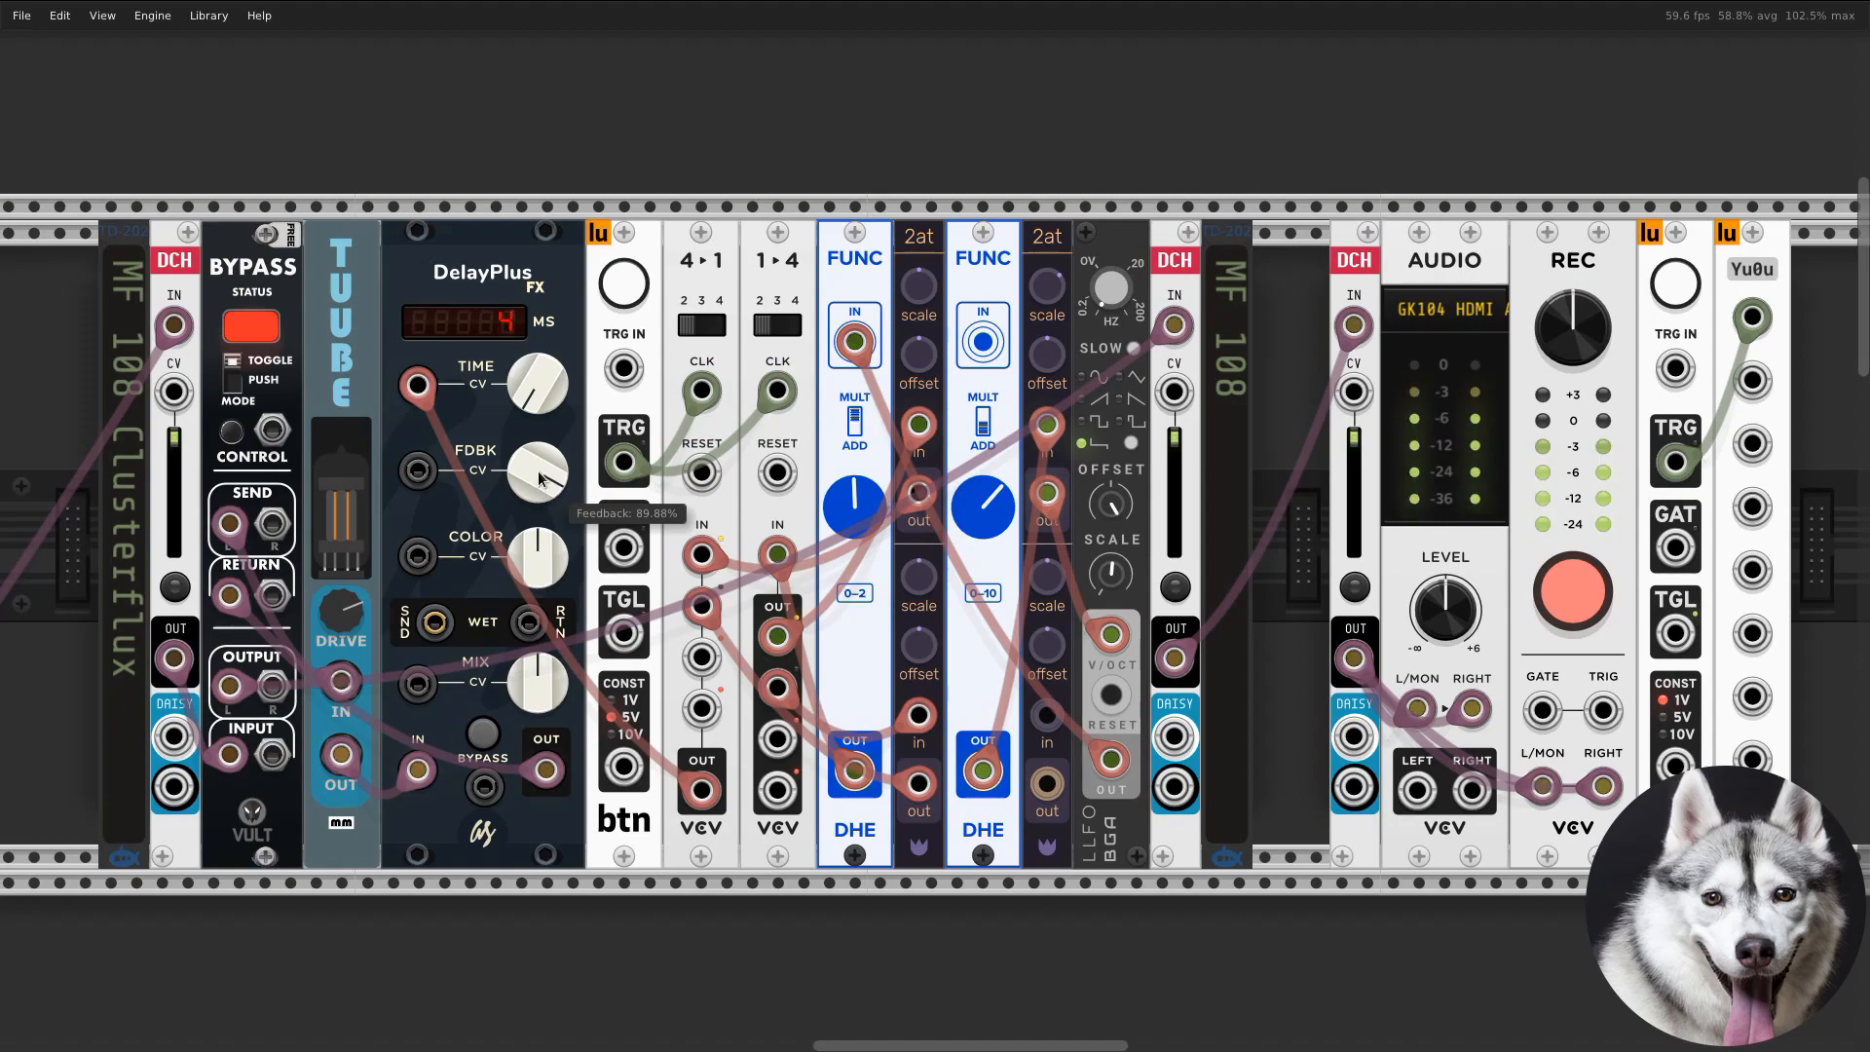
drag(541, 479, 541, 479)
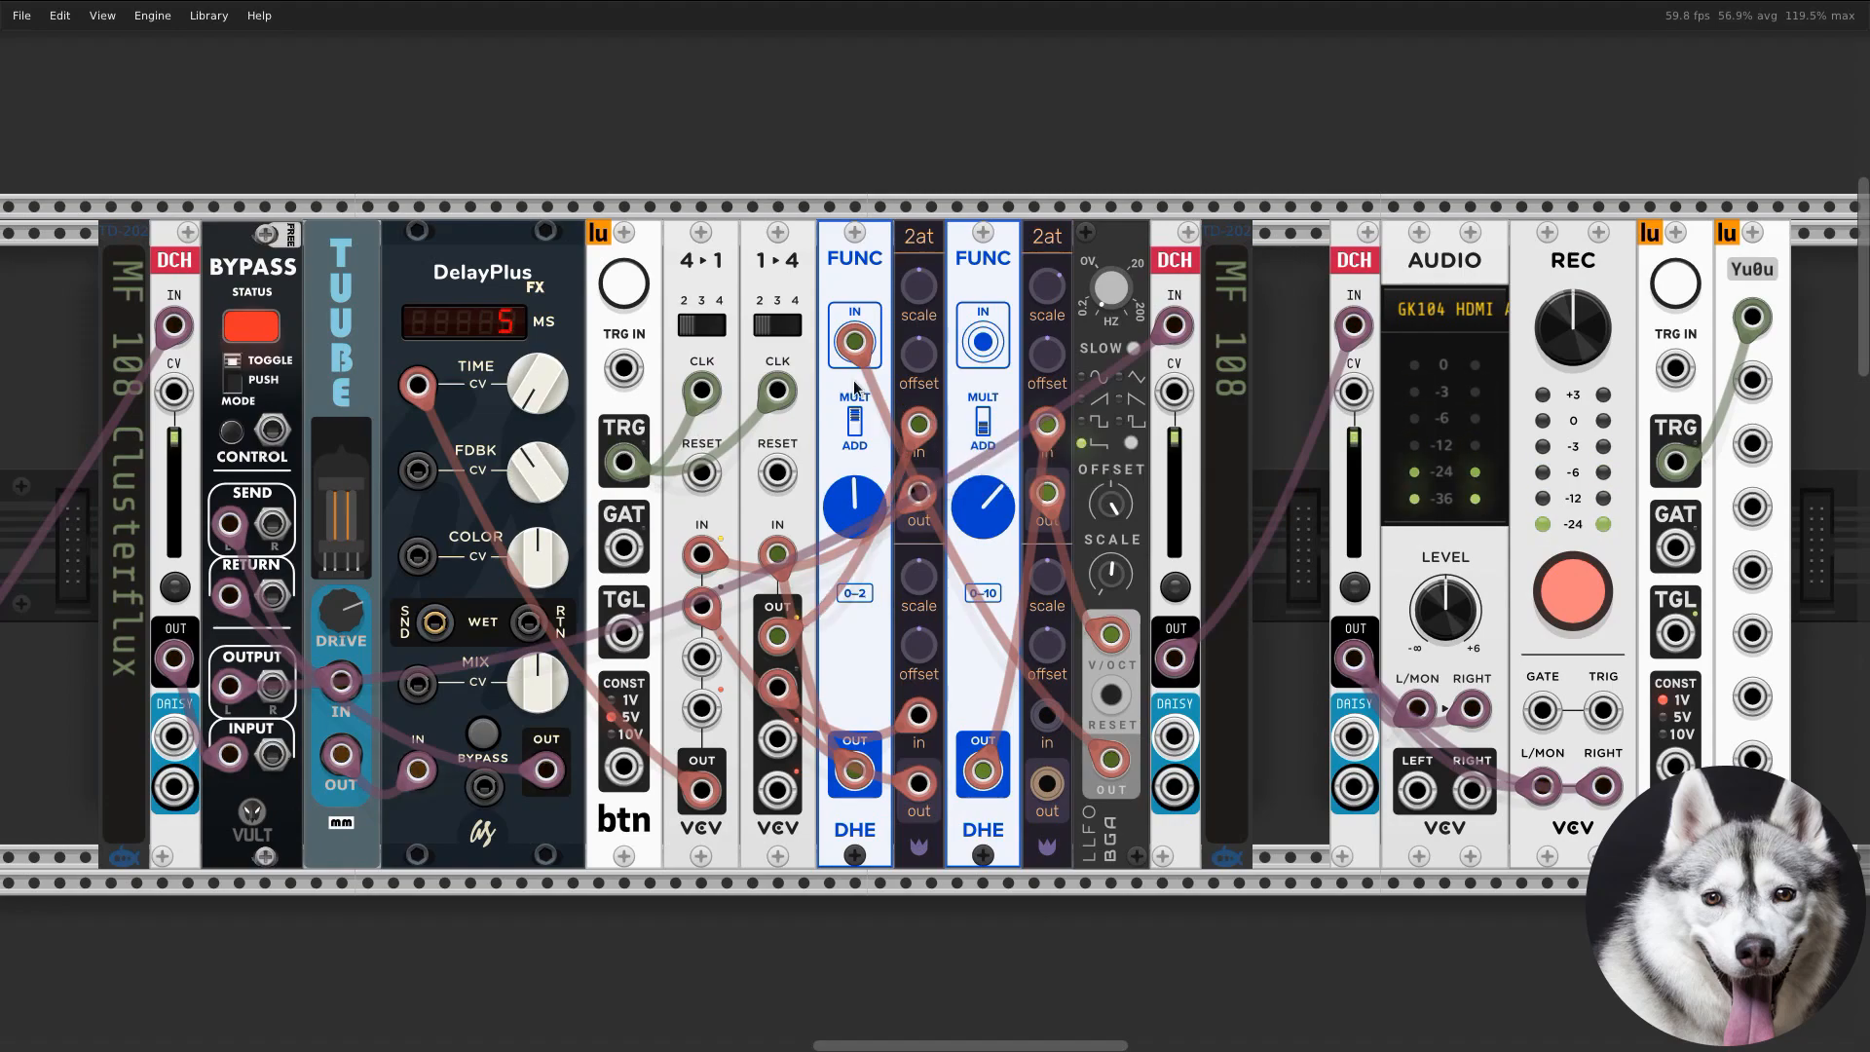
drag(854, 507, 854, 492)
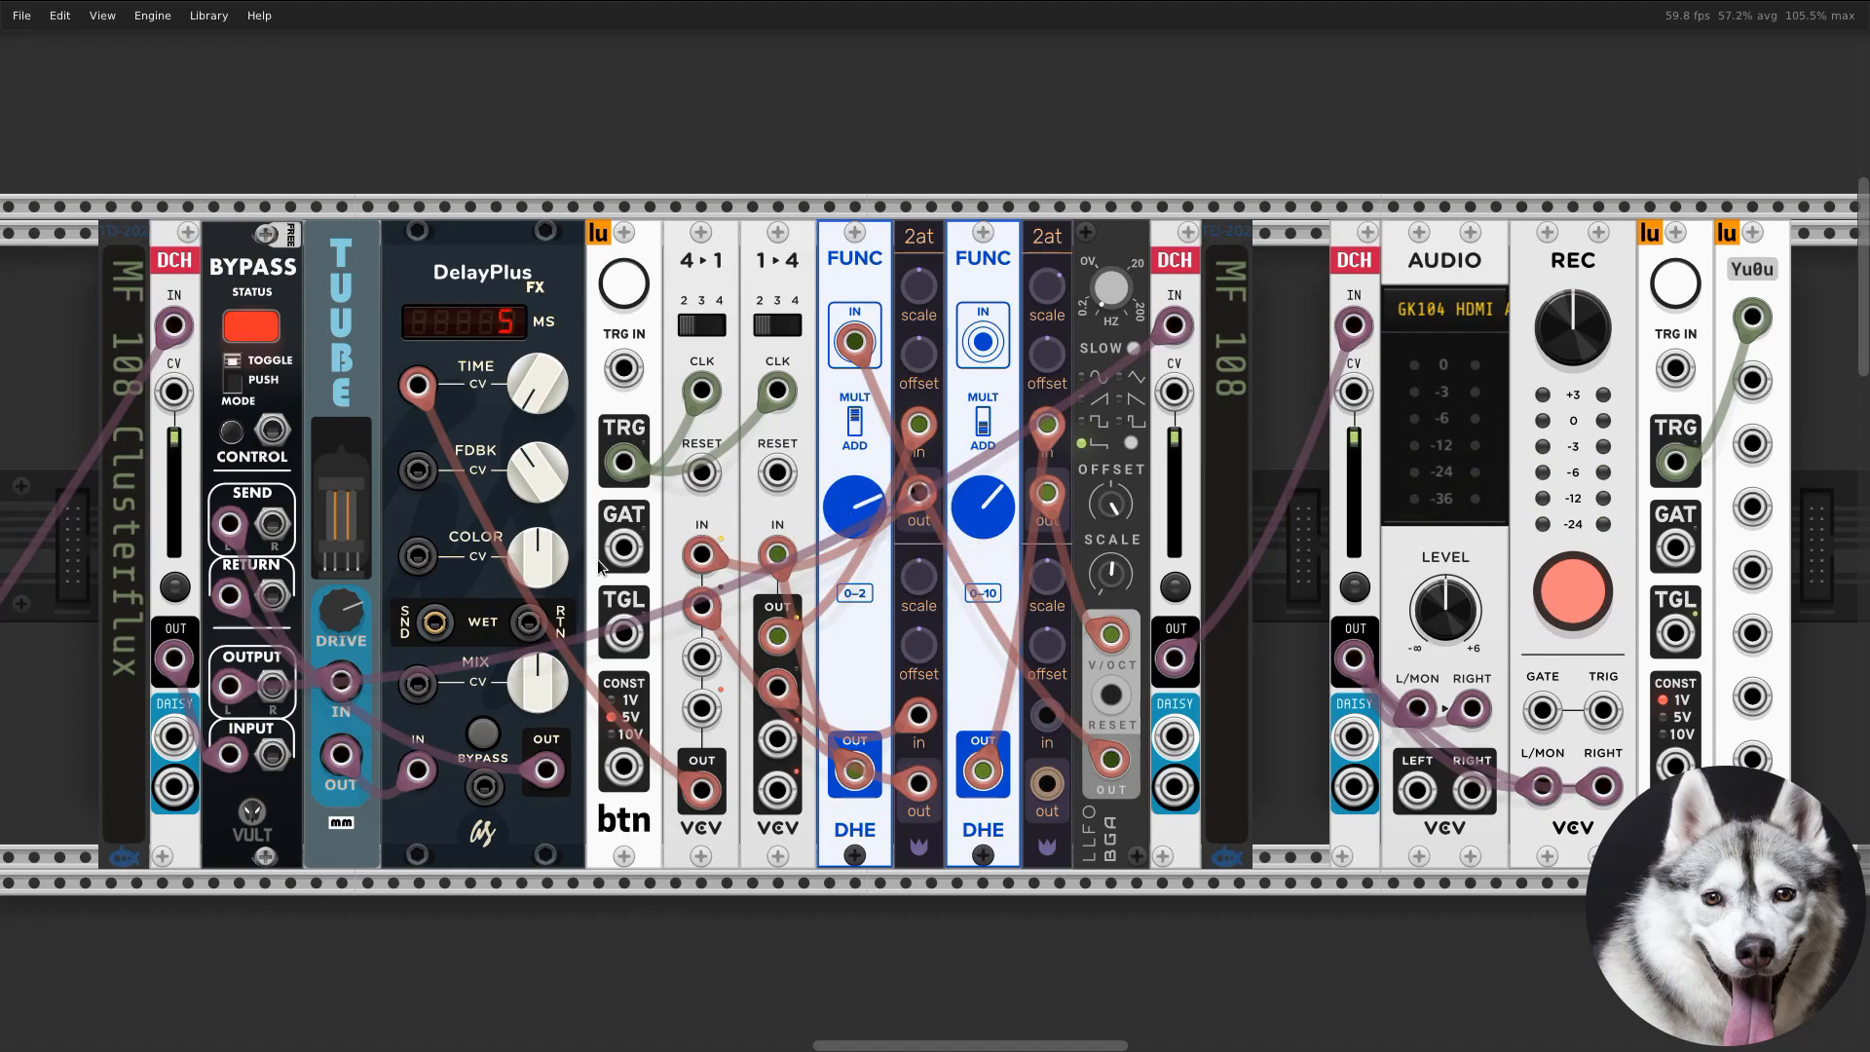
Step: Retune the MF 108 with the second FUNC's offset at 7.3494 V, a lower TUUBE drive and DelayPlus feedback at 59.157%
drag(542, 477, 541, 465)
mouse_move(983, 506)
mouse_down()
mouse_move(971, 481)
mouse_move(971, 501)
mouse_up()
drag(538, 473, 538, 438)
drag(340, 610, 340, 628)
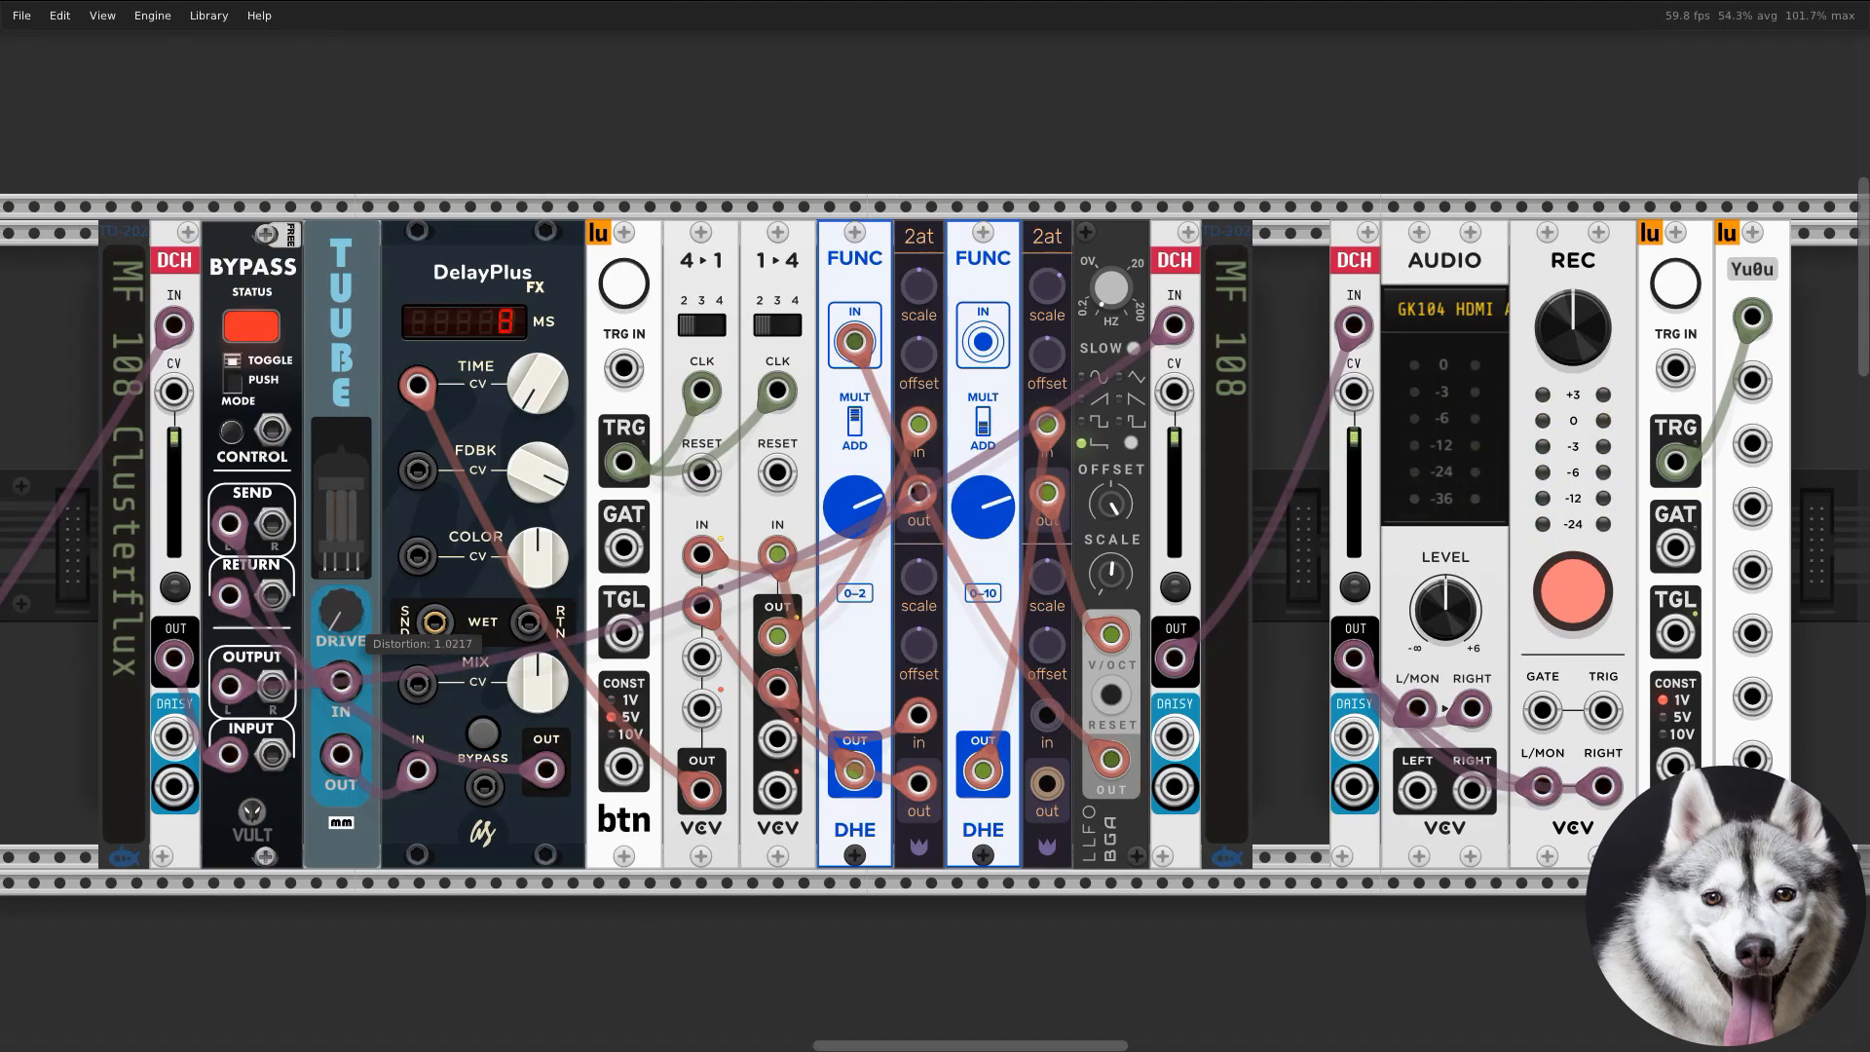
drag(538, 453, 536, 477)
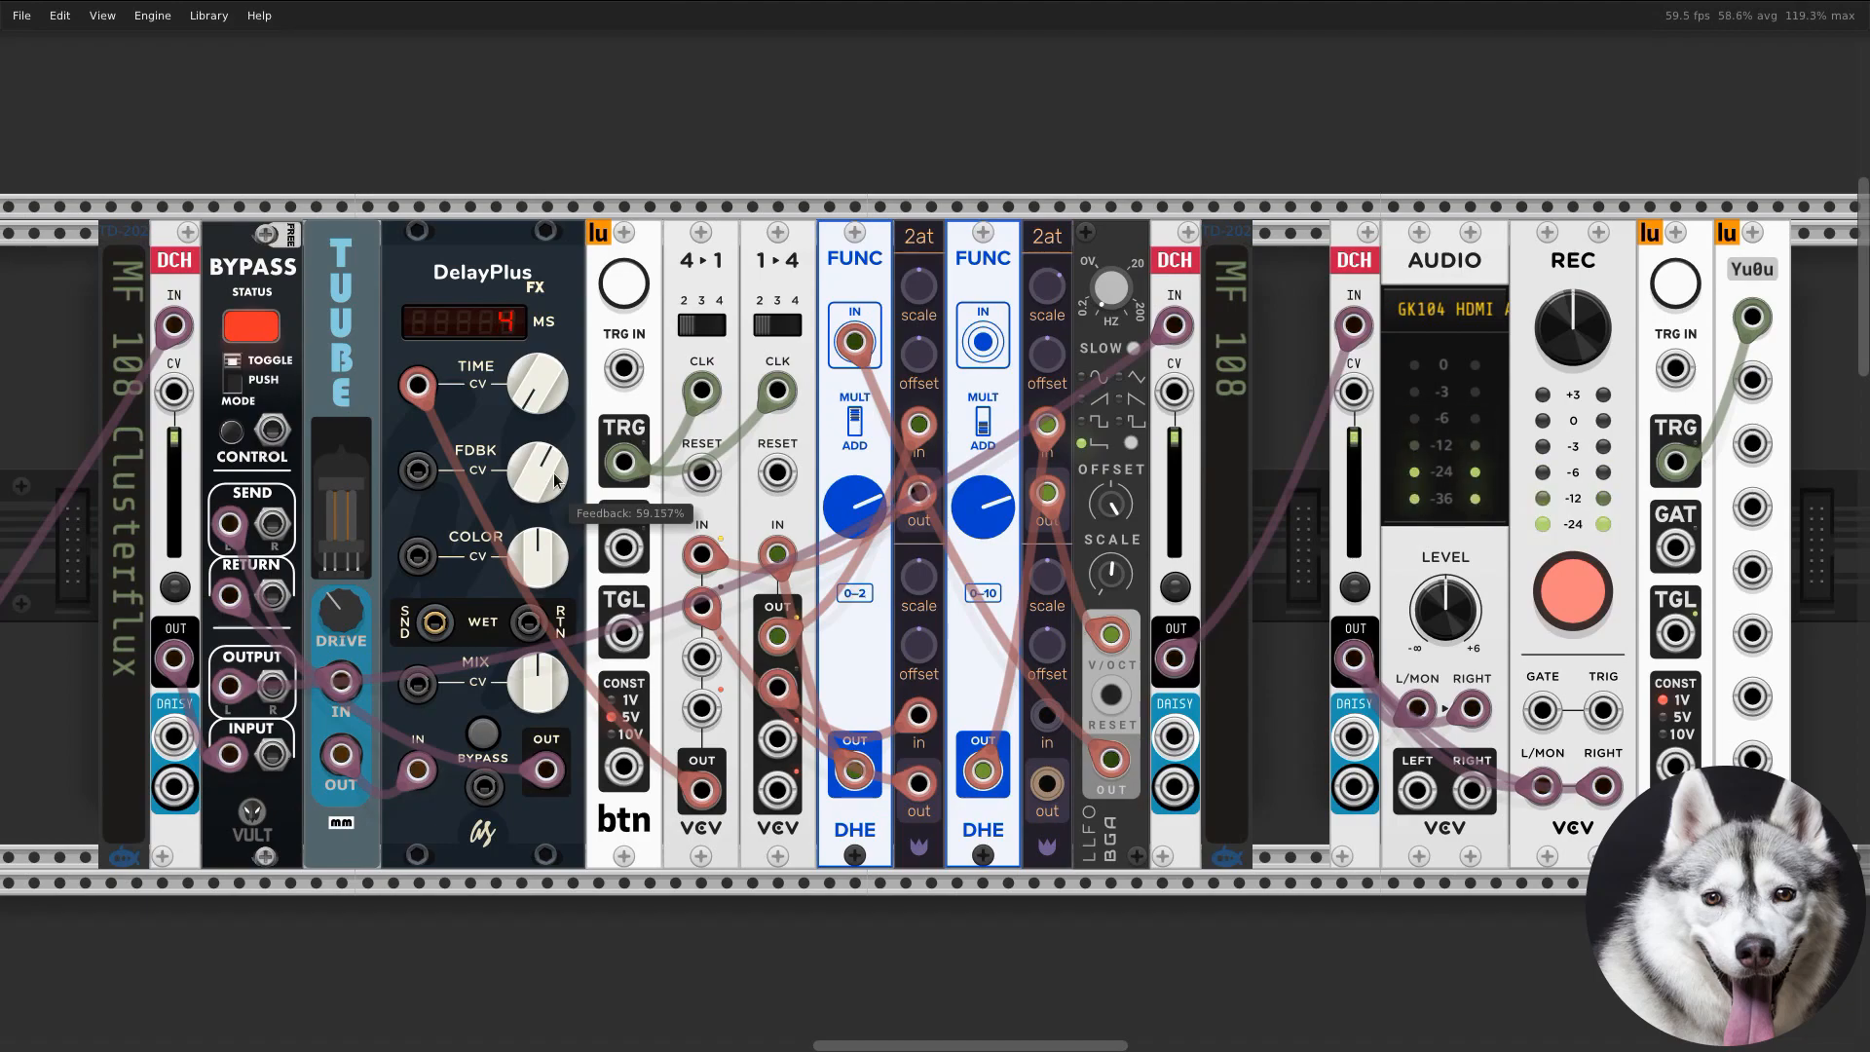
Step: Advance the MF 108's 4→1 and 1→4 switches with its btn module and reset both FUNC knobs to their defaults
click(624, 303)
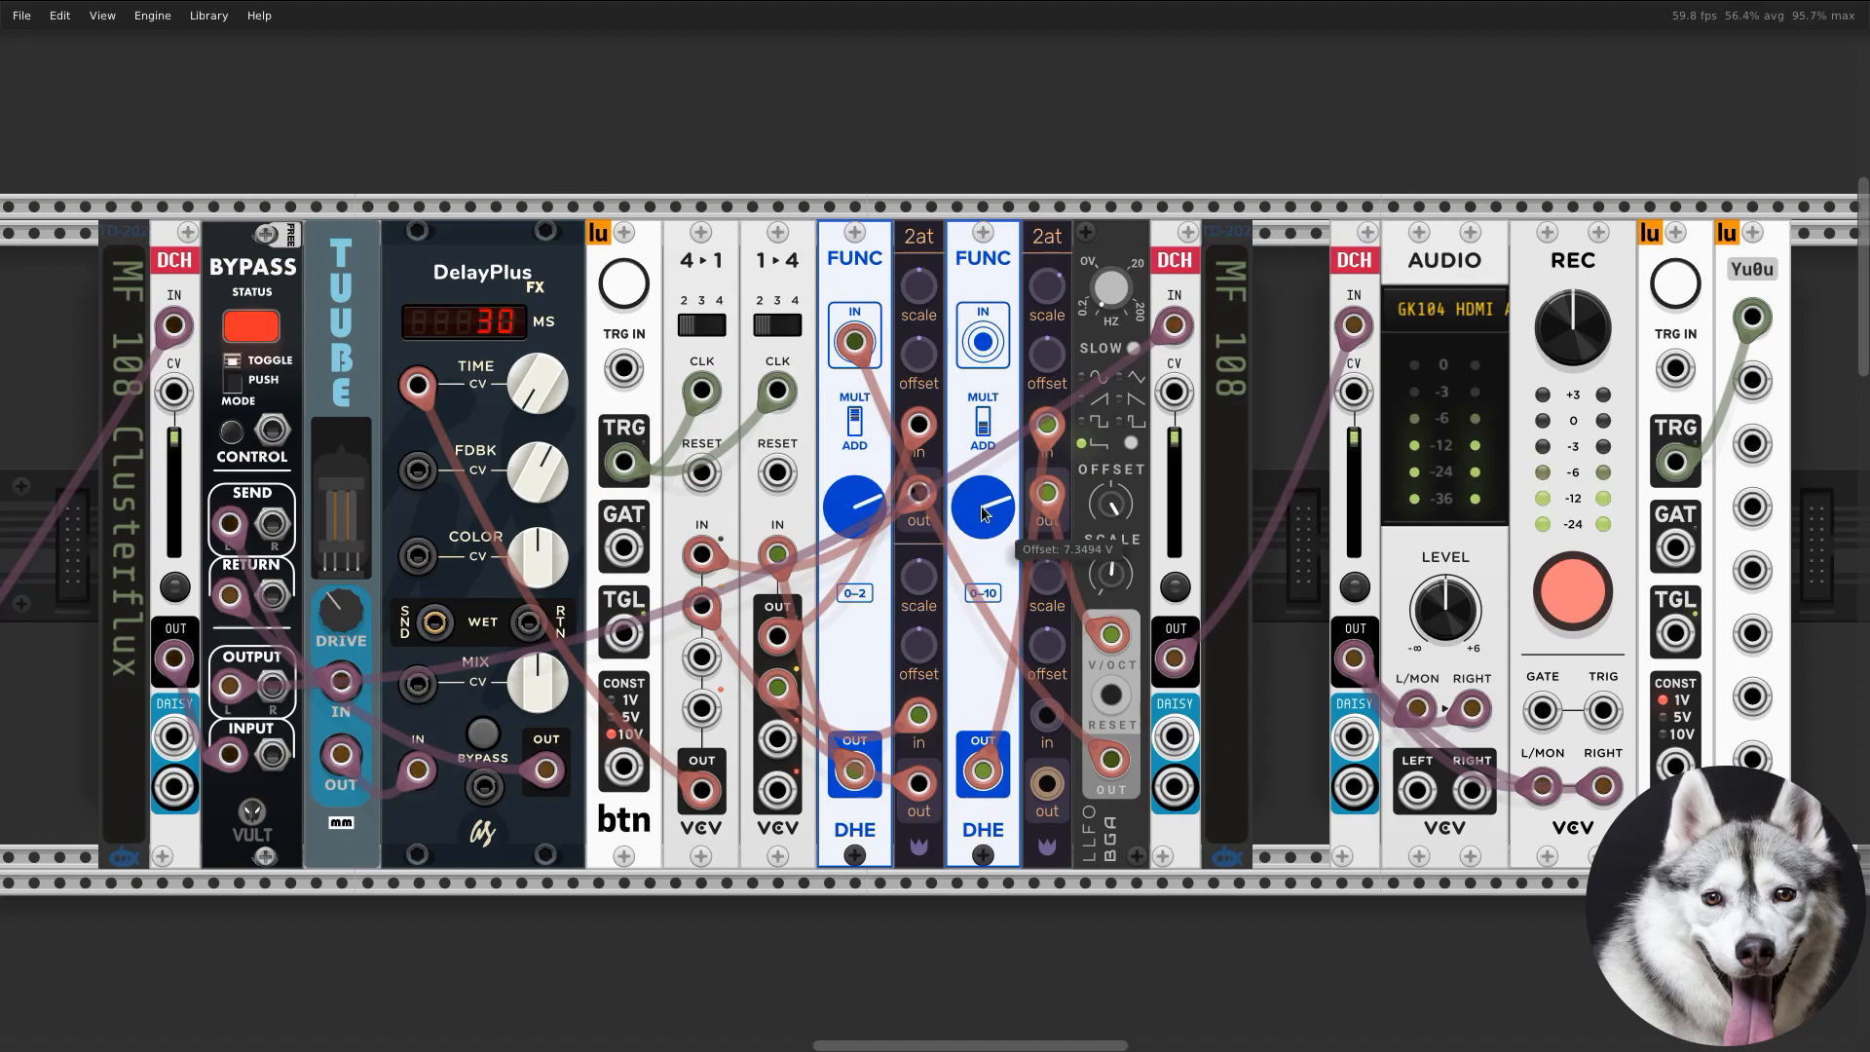
double_click(859, 516)
double_click(969, 491)
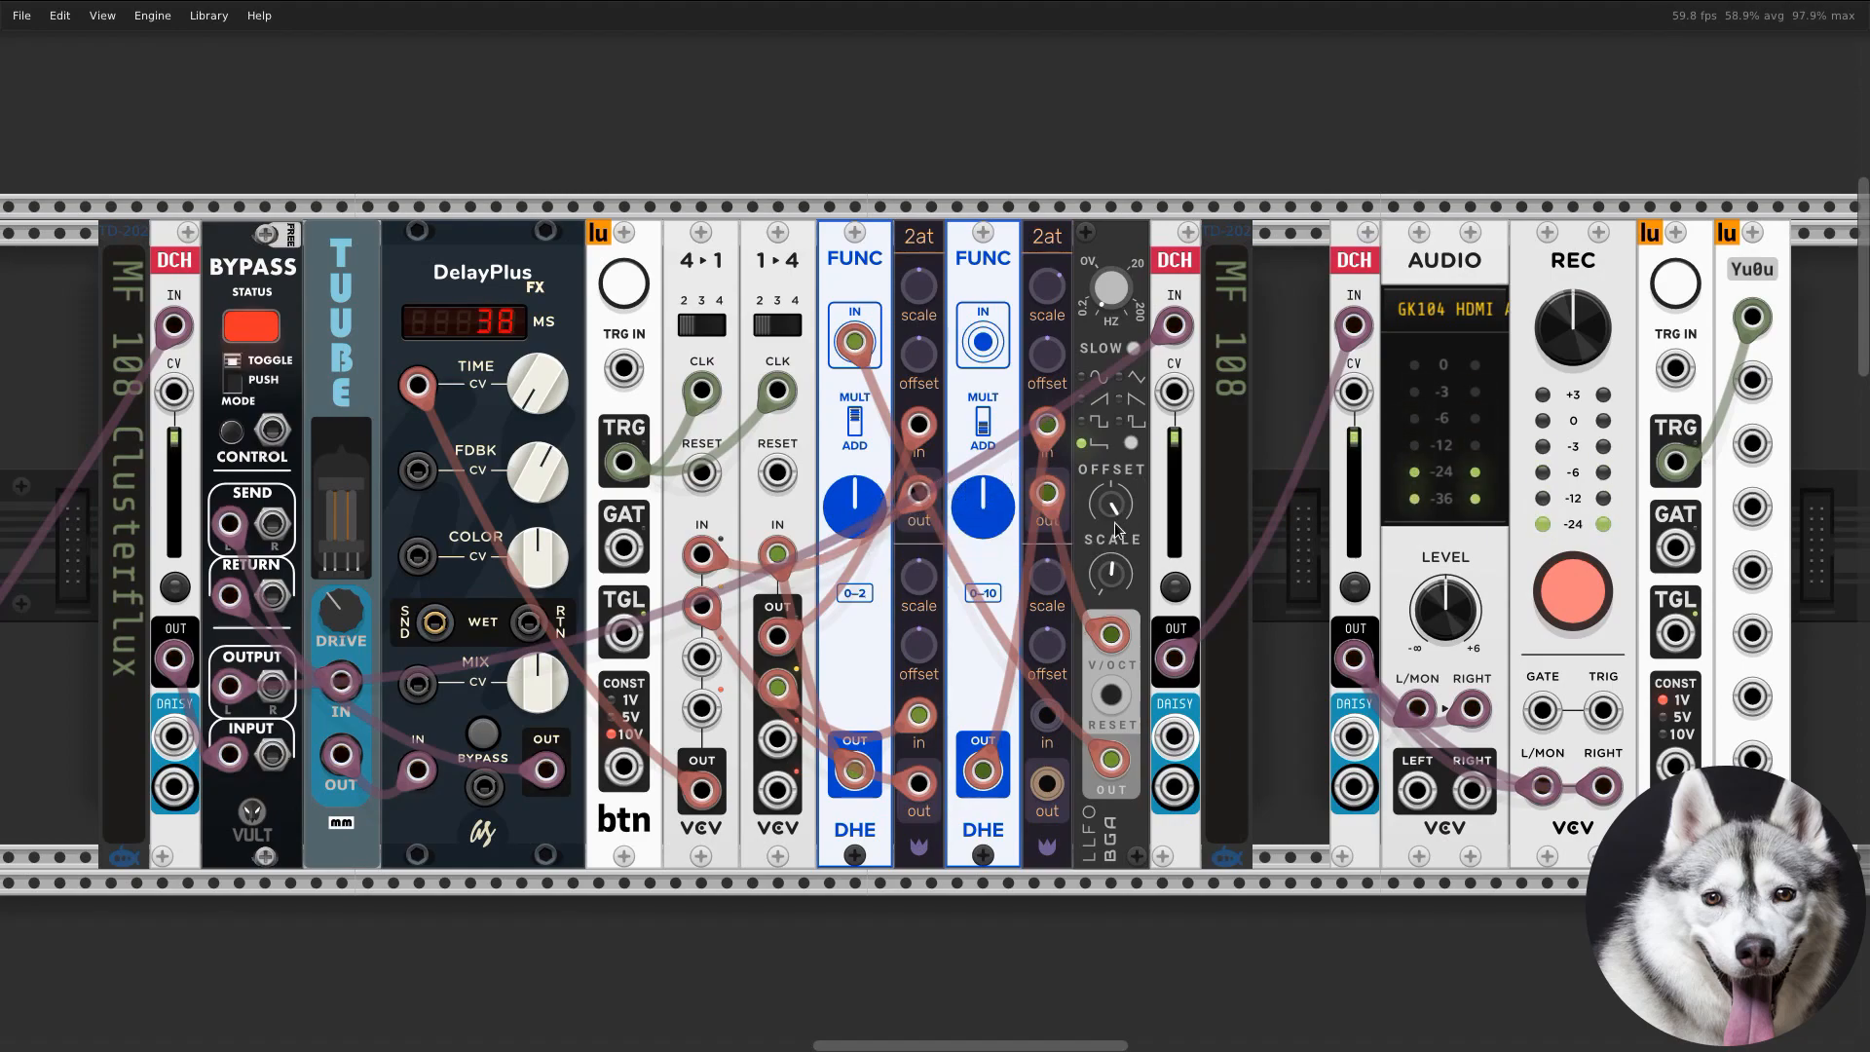
Step: Step the LLFO waveform from sine through ramp up to ramp down, and turn the first FUNC's multiplier up past its midpoint
click(1133, 442)
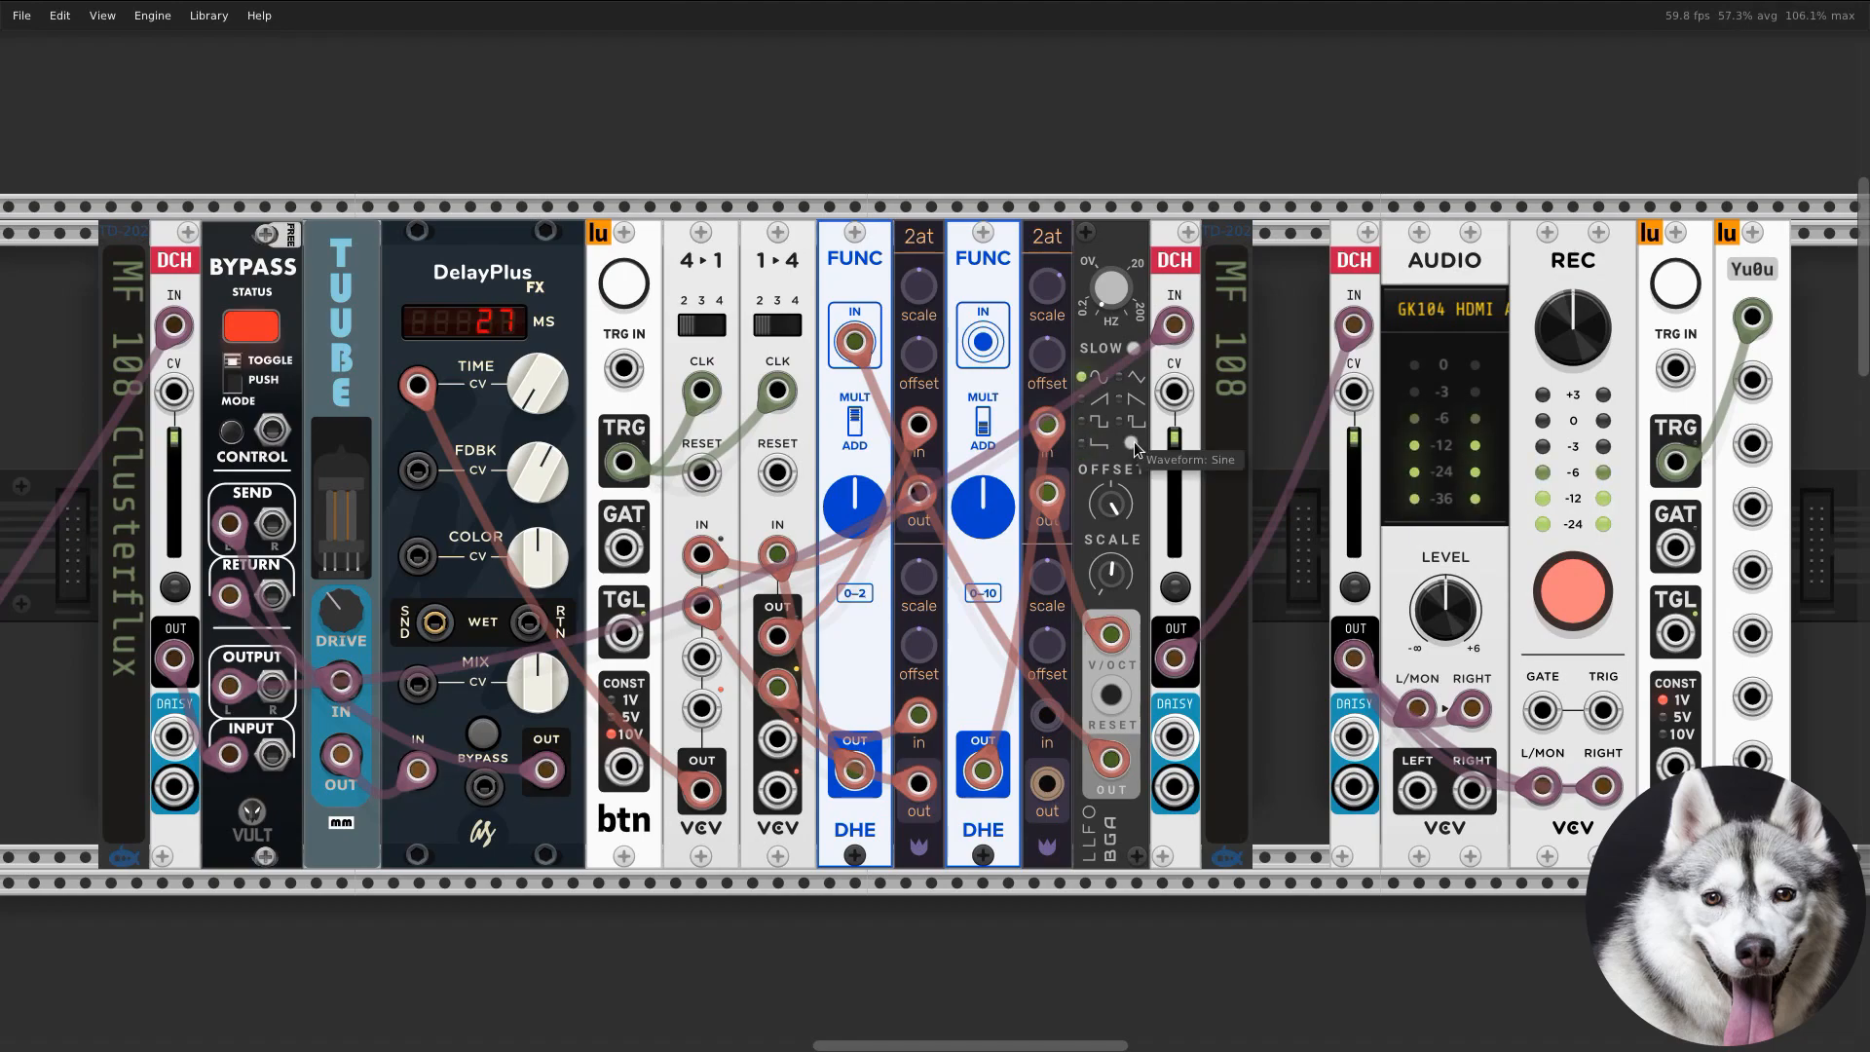
drag(853, 504, 854, 477)
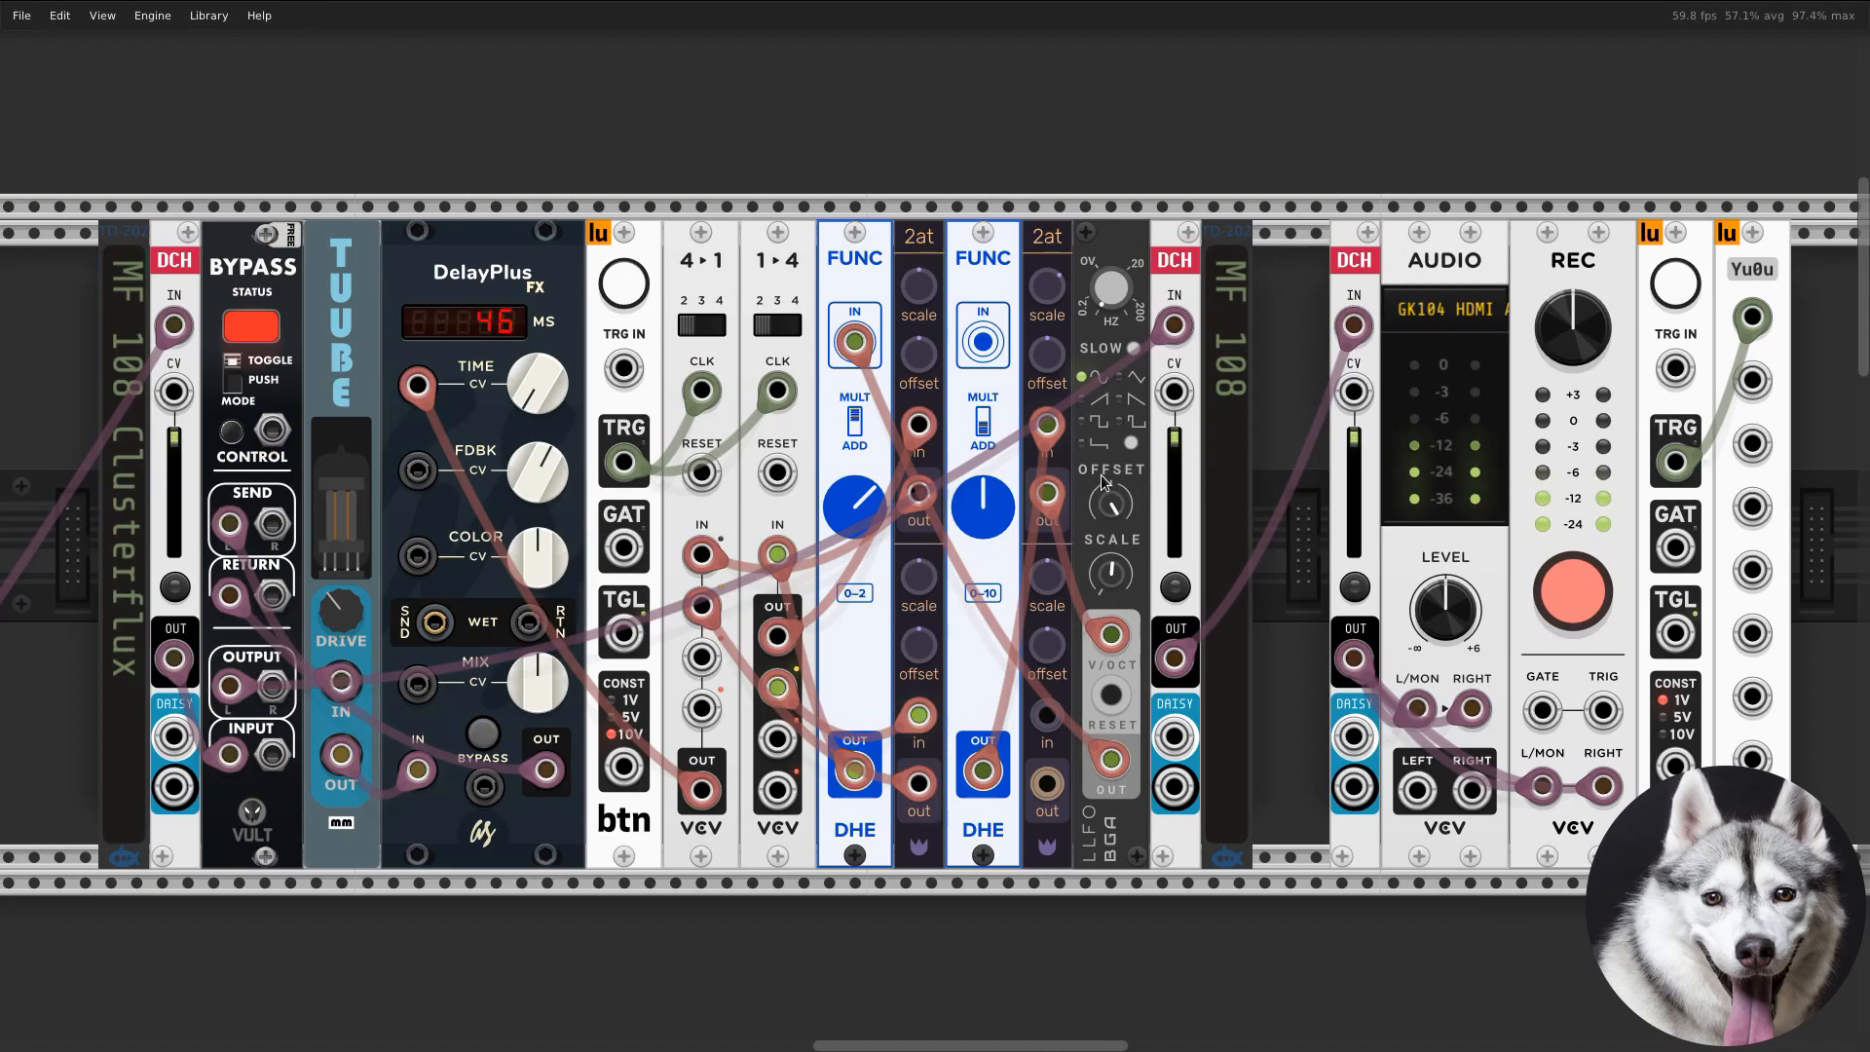
click(1132, 441)
click(1133, 441)
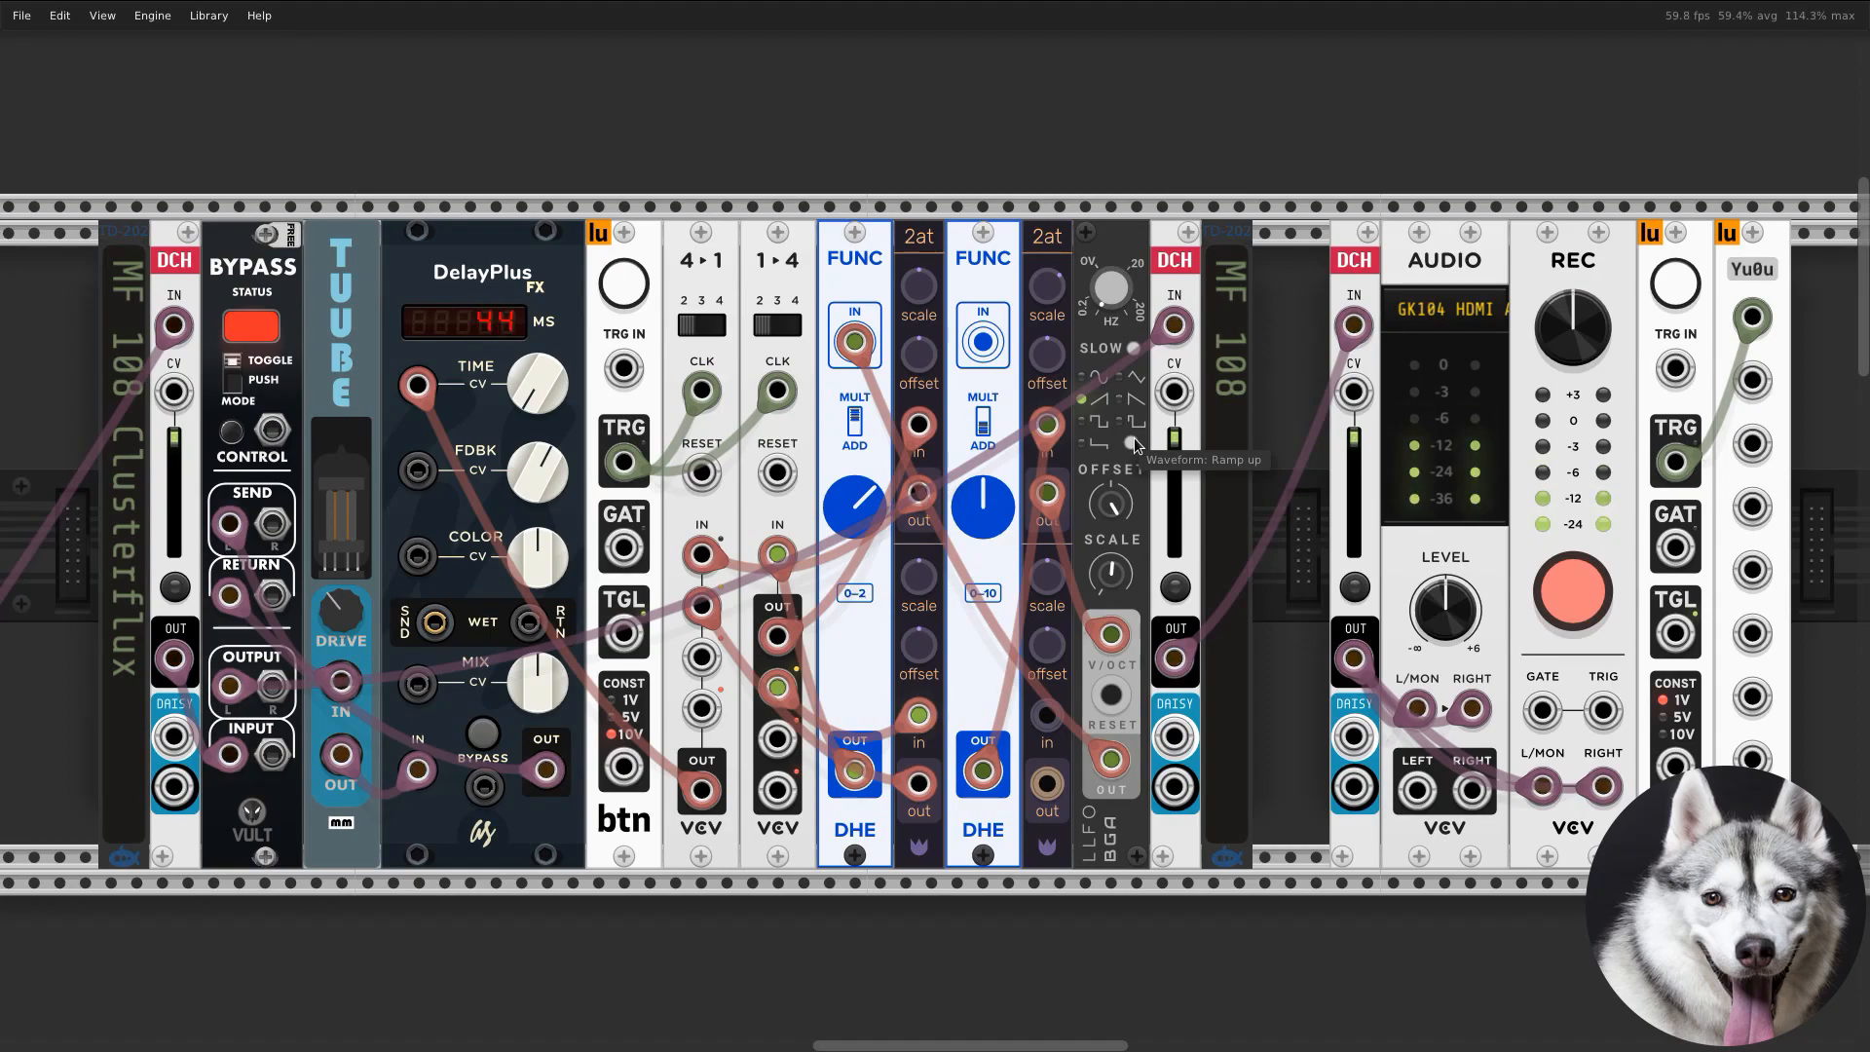
click(1133, 441)
Step: Raise the second FUNC's offset and the DelayPlus feedback, and turn the first FUNC's multiplier down below its midpoint
drag(983, 505, 983, 475)
drag(854, 505, 854, 538)
drag(537, 472, 538, 436)
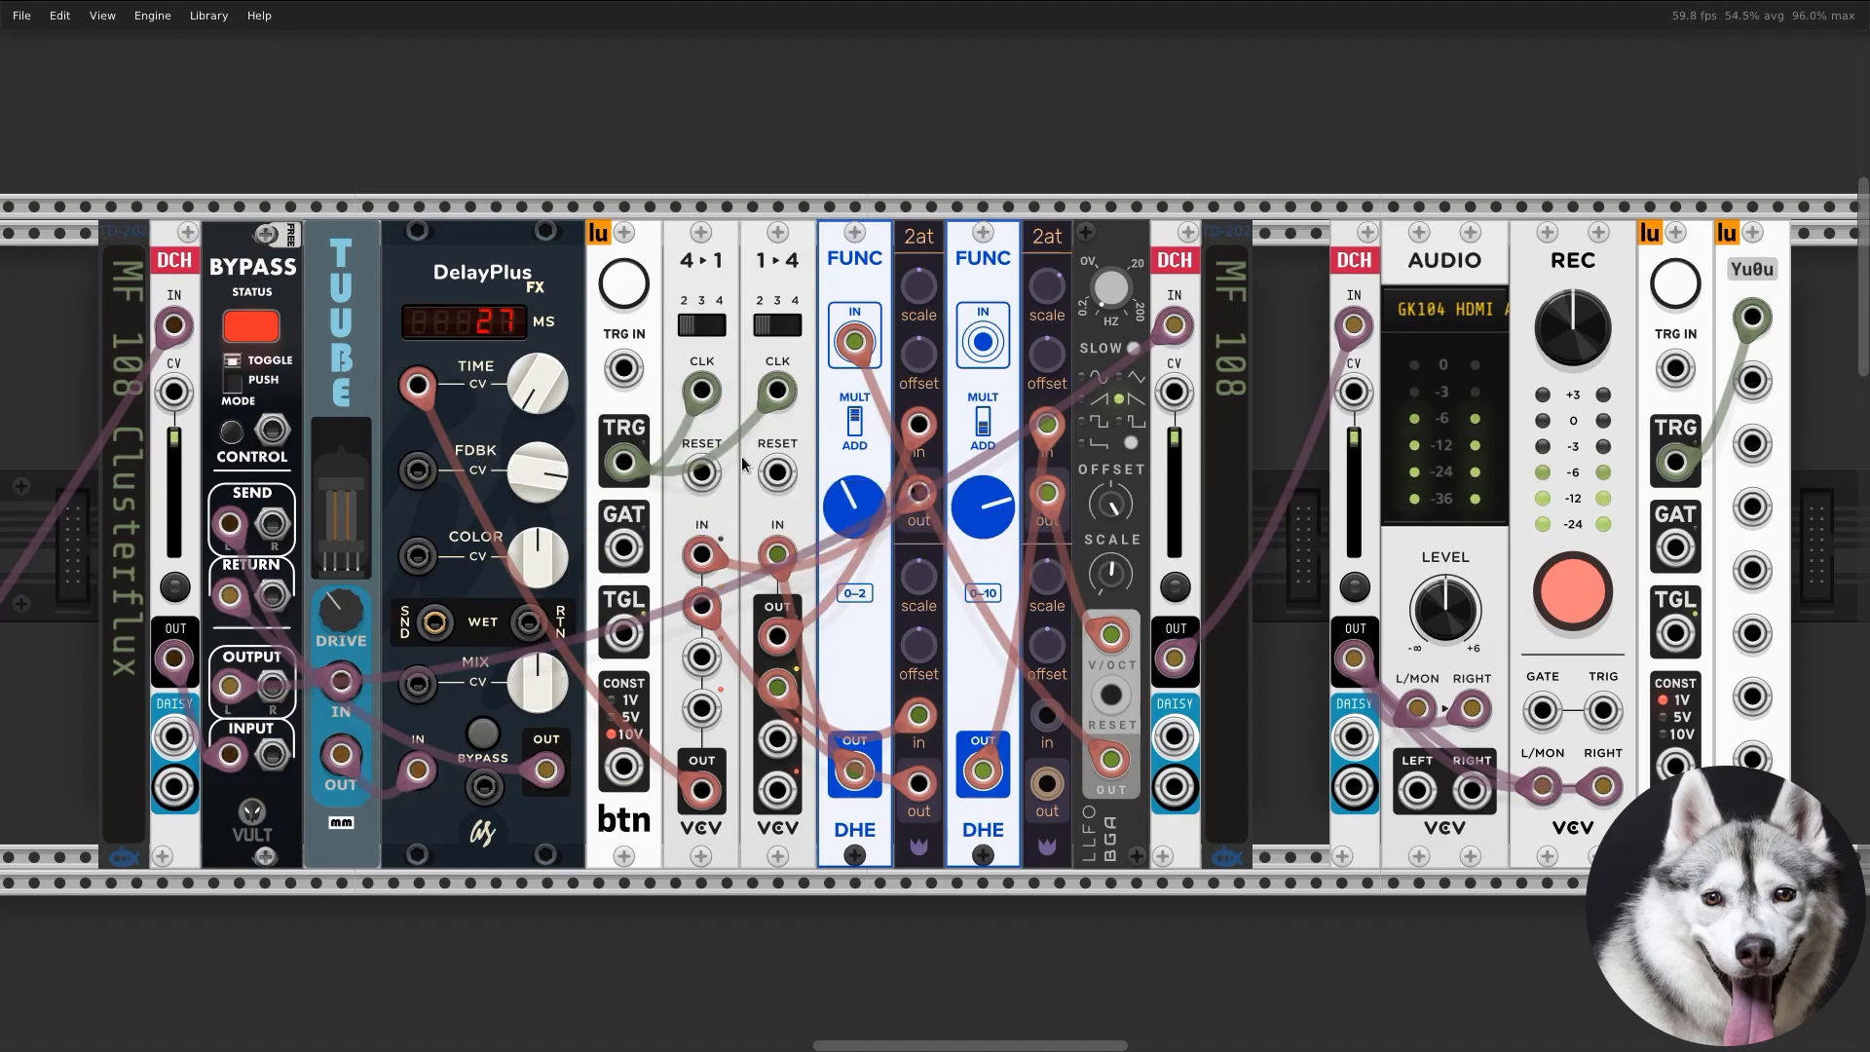
Step: Step the LLFO waveform through square and pulse to the following shape
click(1132, 443)
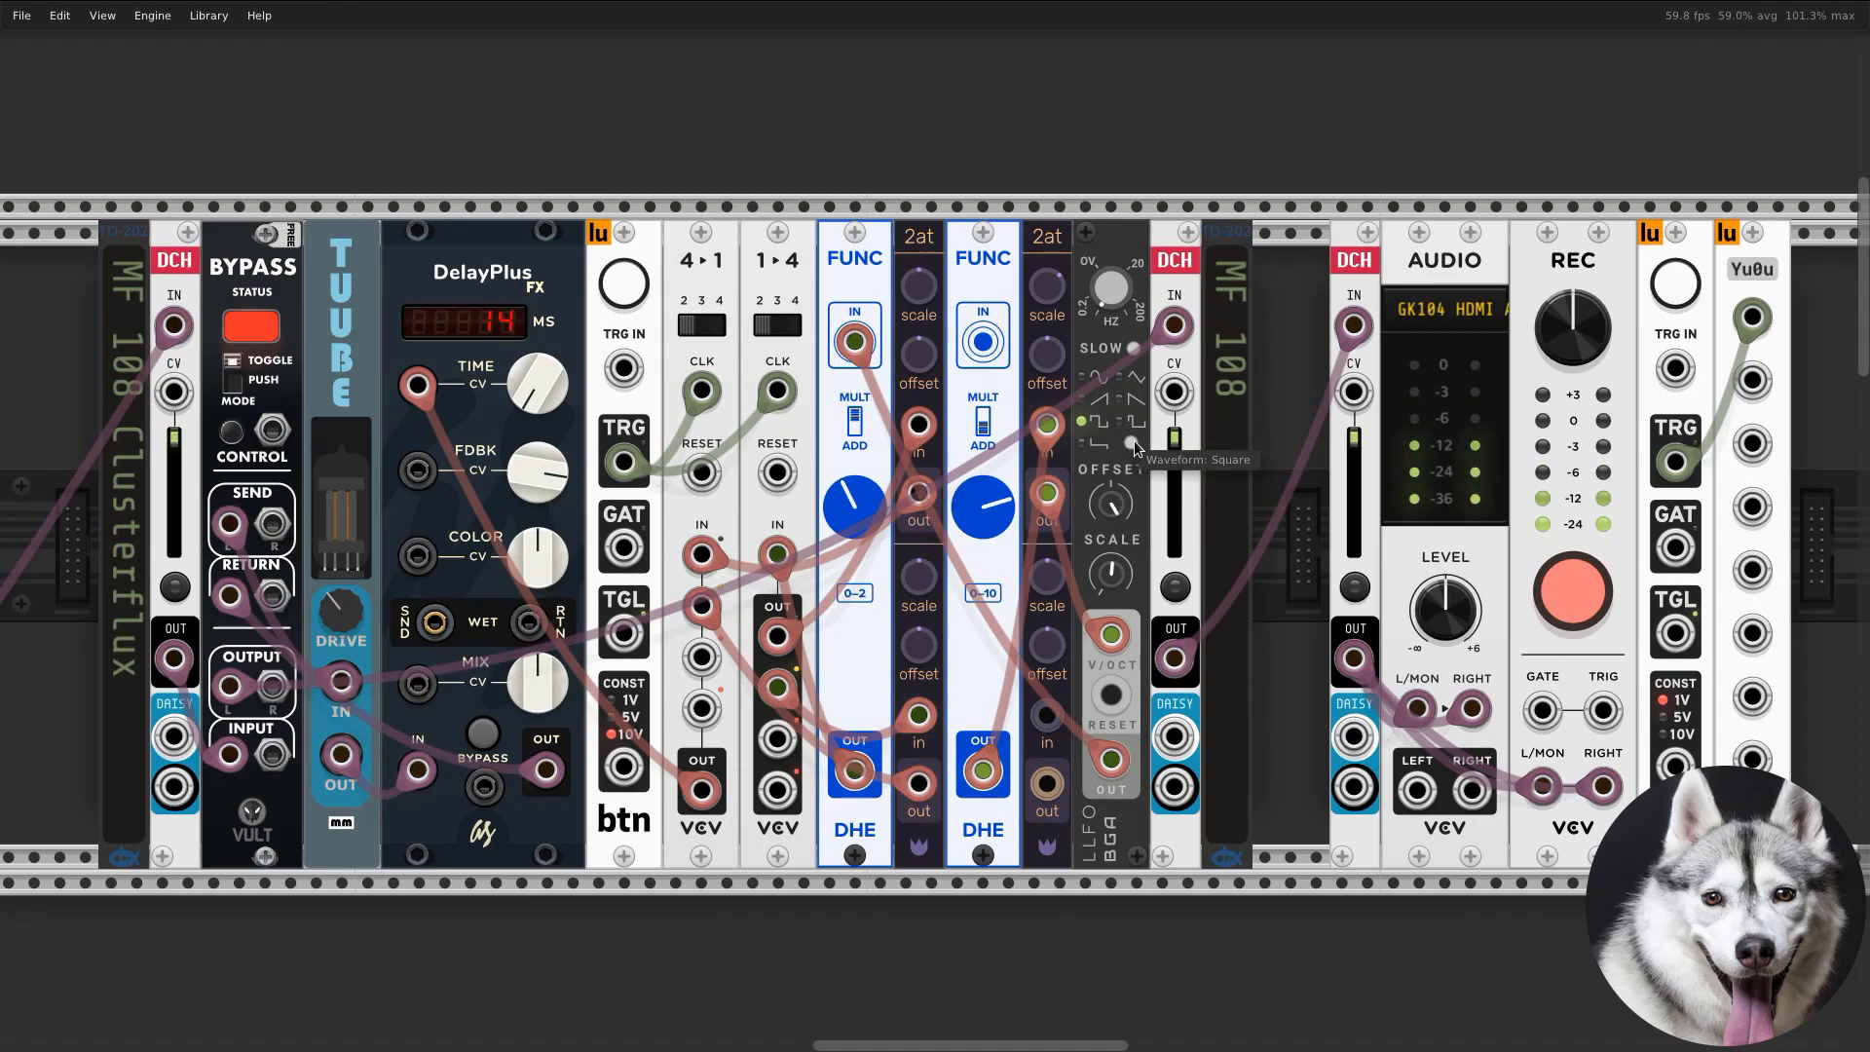
click(1132, 443)
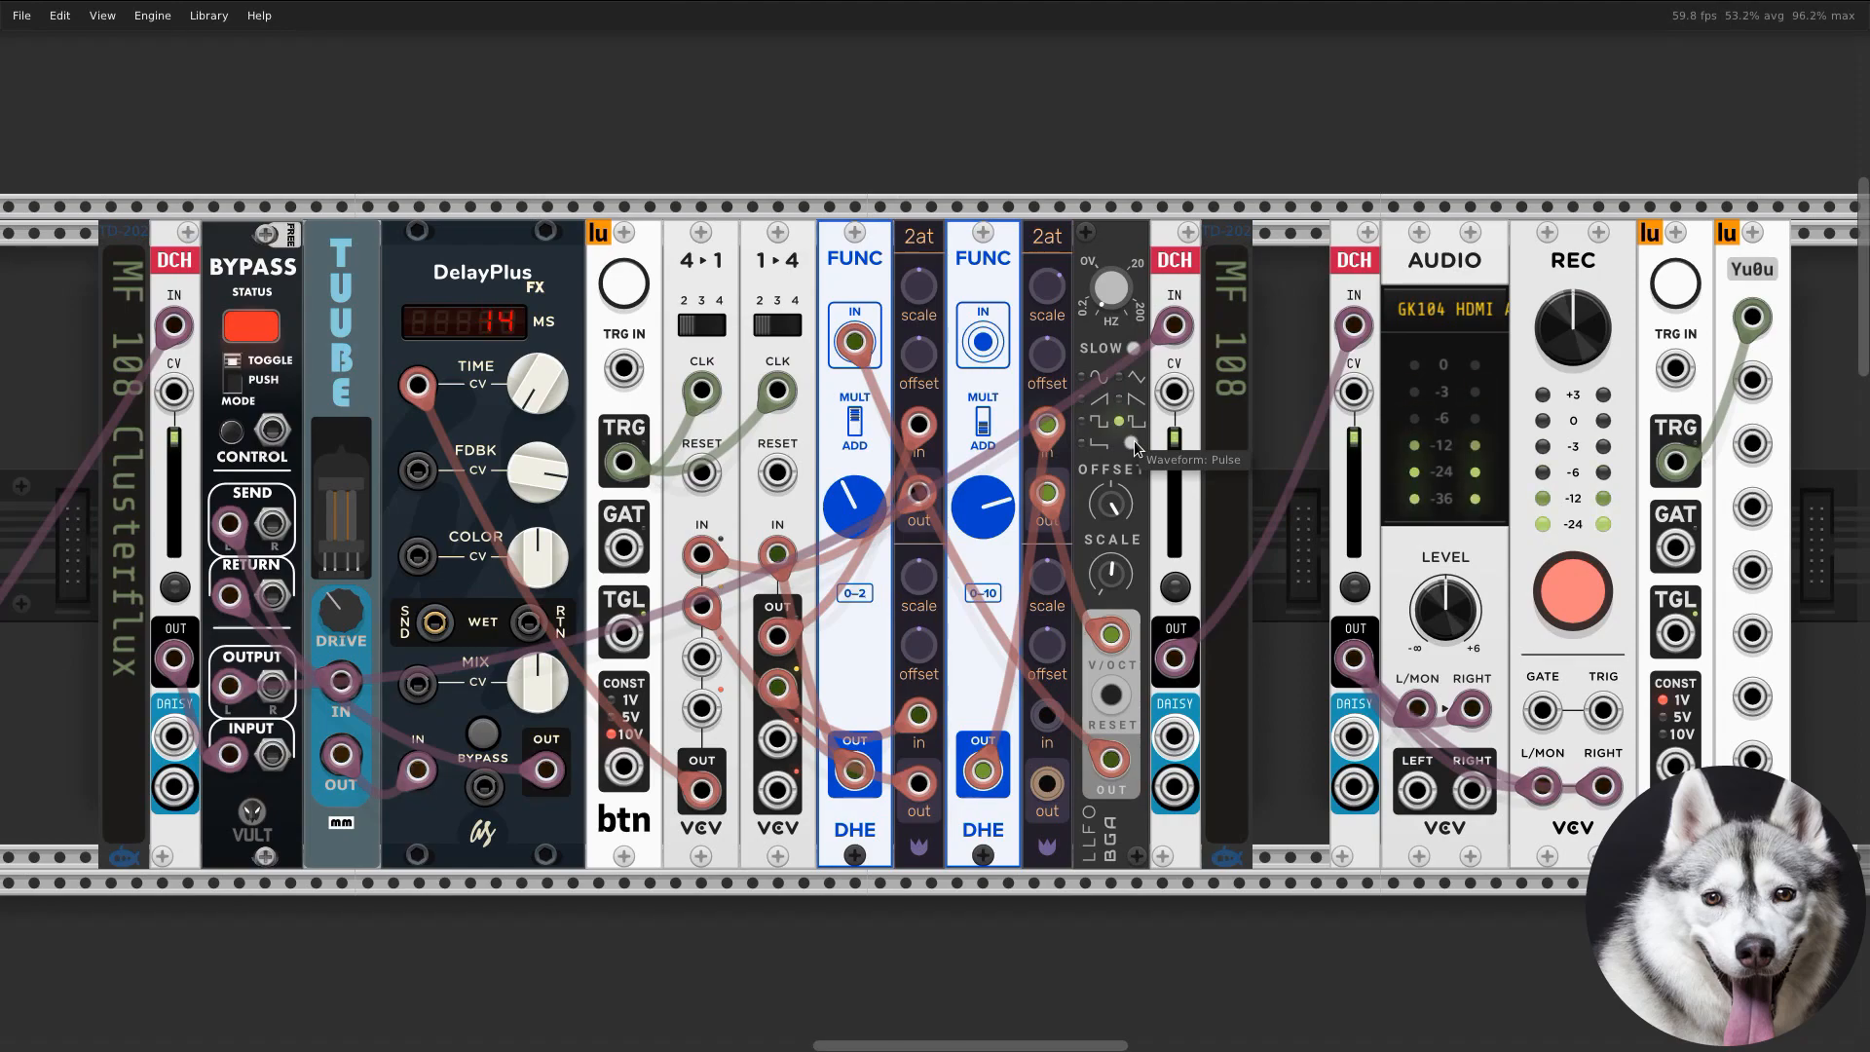
click(1131, 443)
Step: Start recording for the MF 106S Filter delay and switch on its Bypass module
drag(1004, 534, 865, 565)
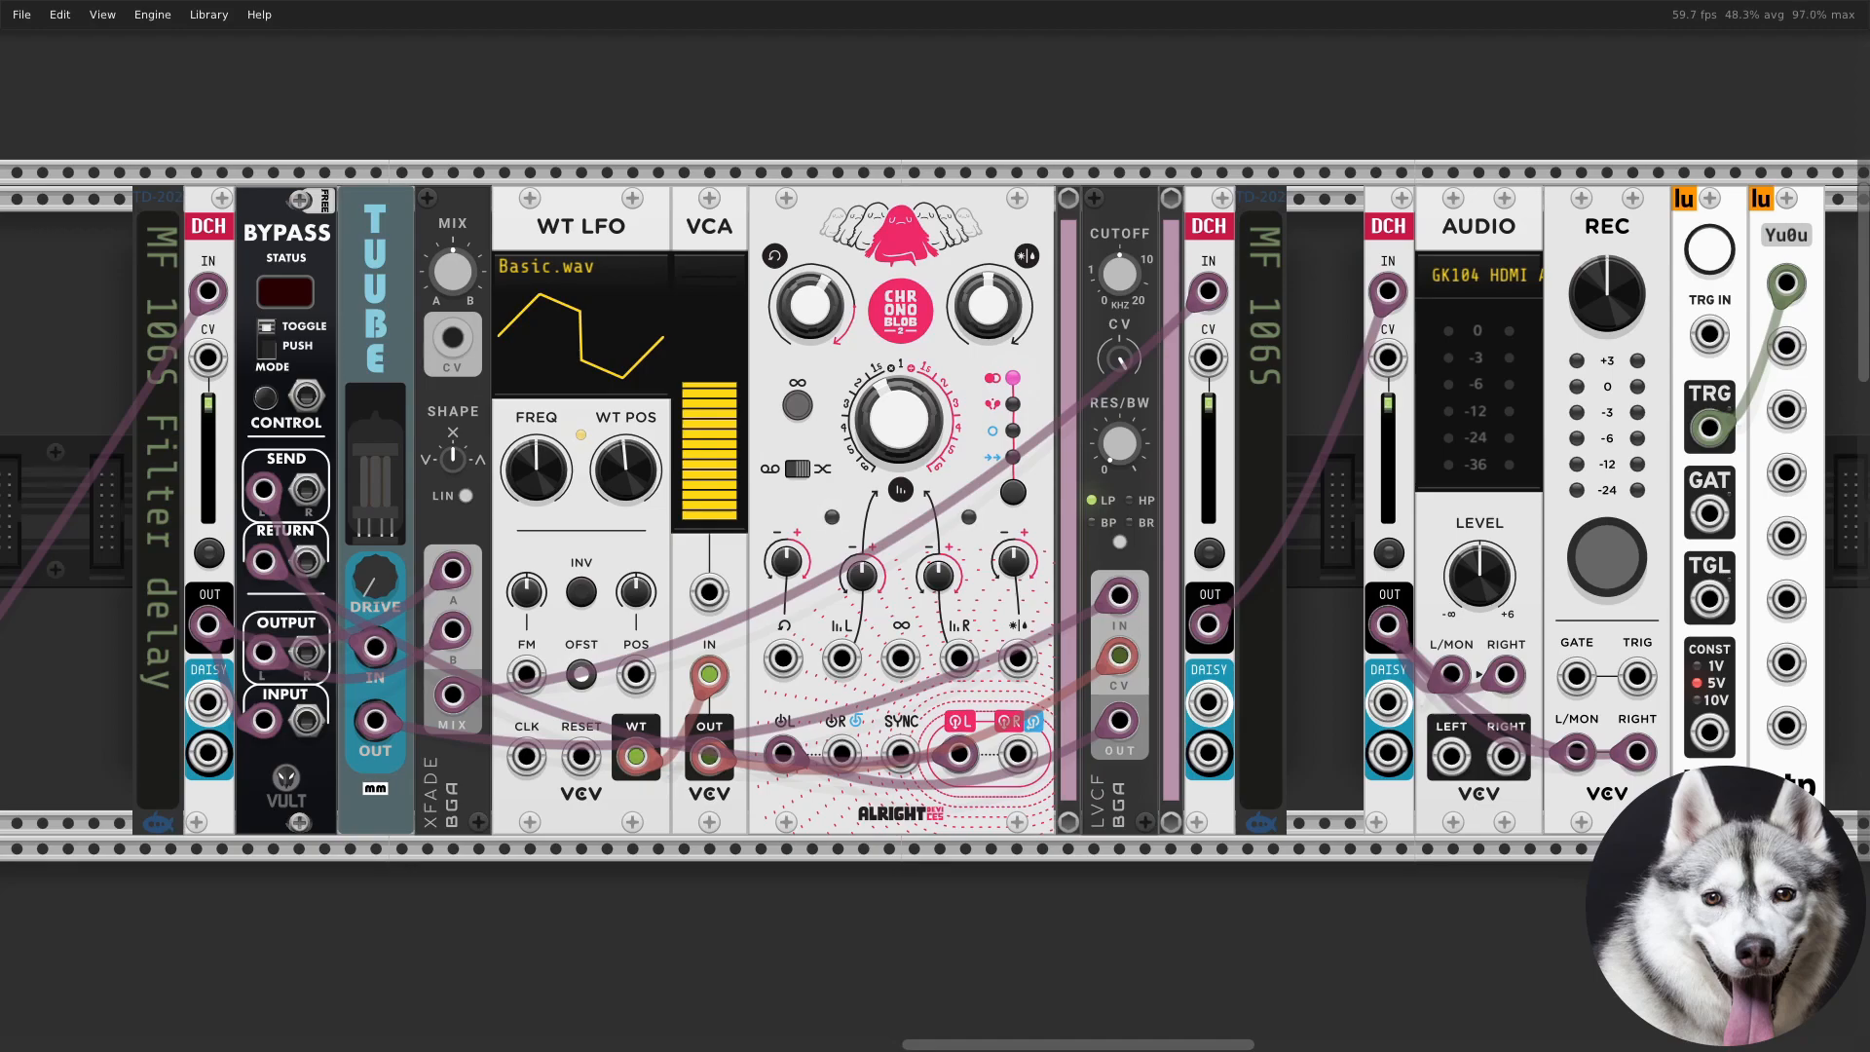
click(1606, 557)
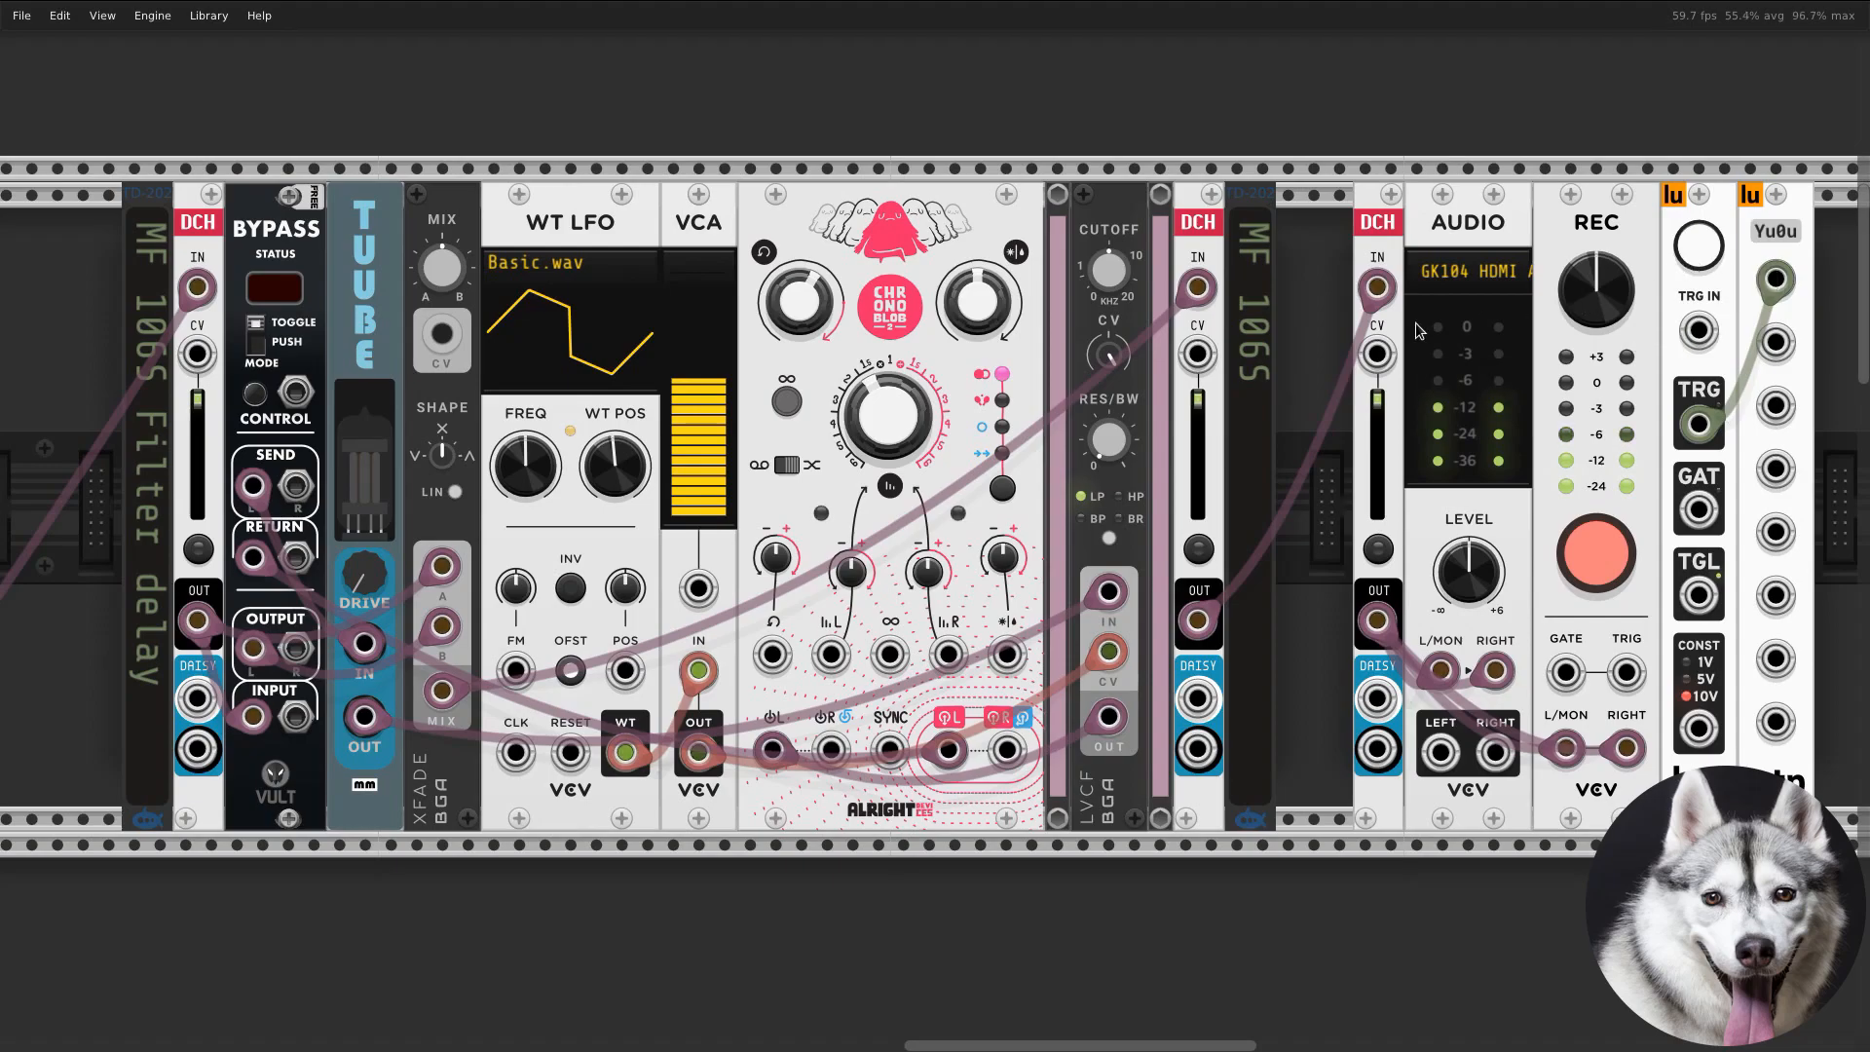
click(255, 395)
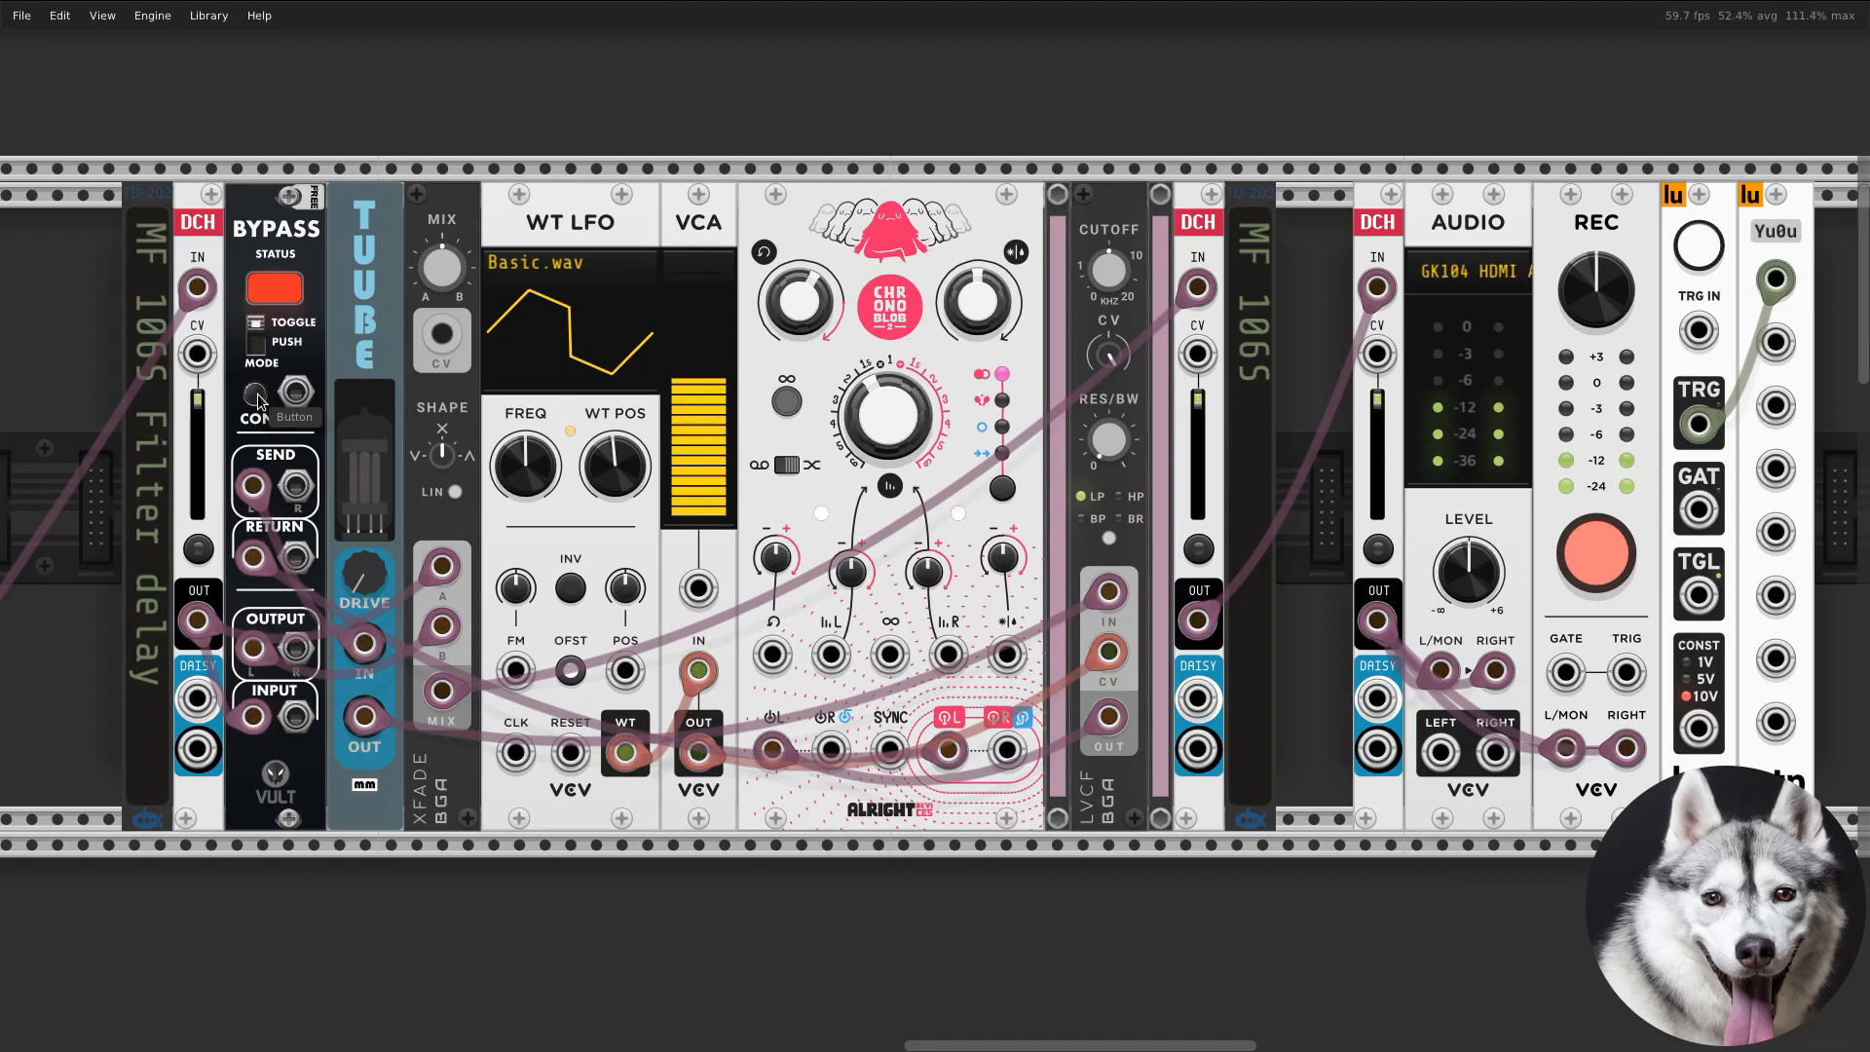
Step: Raise the WT LFO's wavetable position and frequency in the MF 106S, and adjust the LVCF's resonance
drag(625, 458, 625, 313)
drag(547, 466, 547, 419)
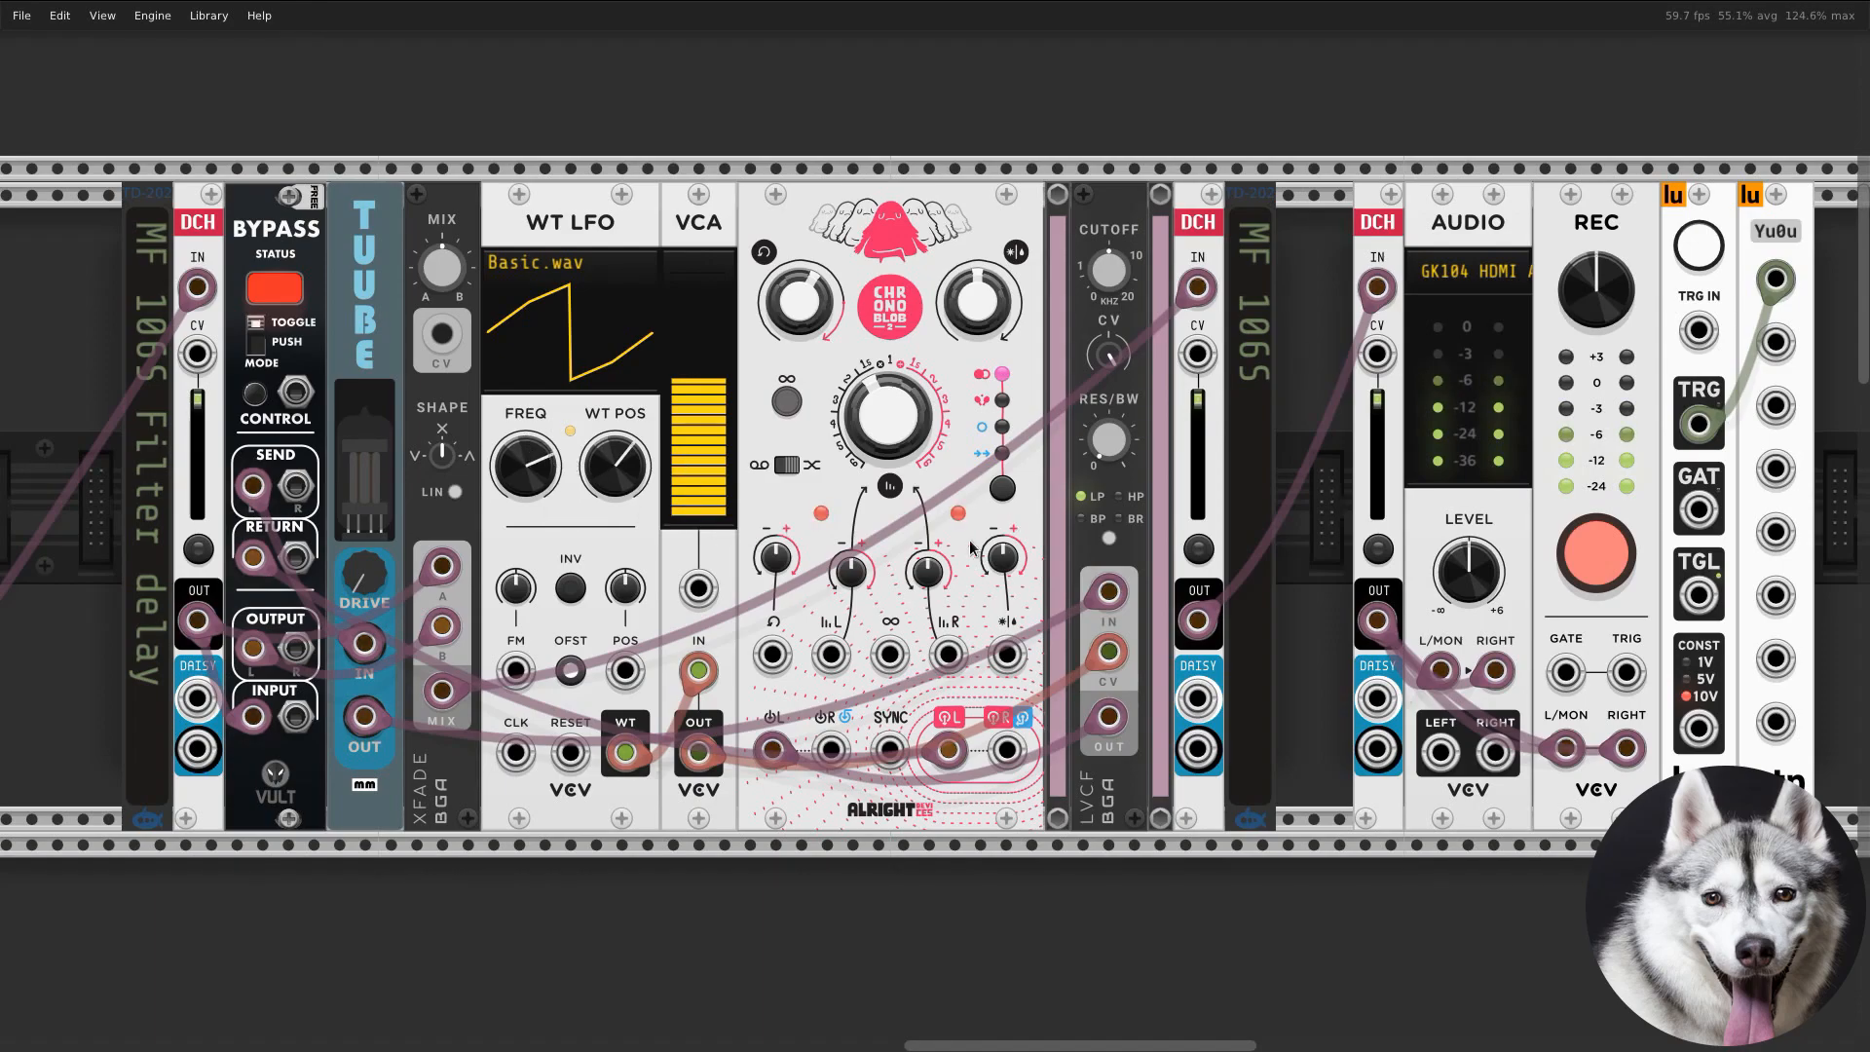
drag(1110, 454, 1110, 443)
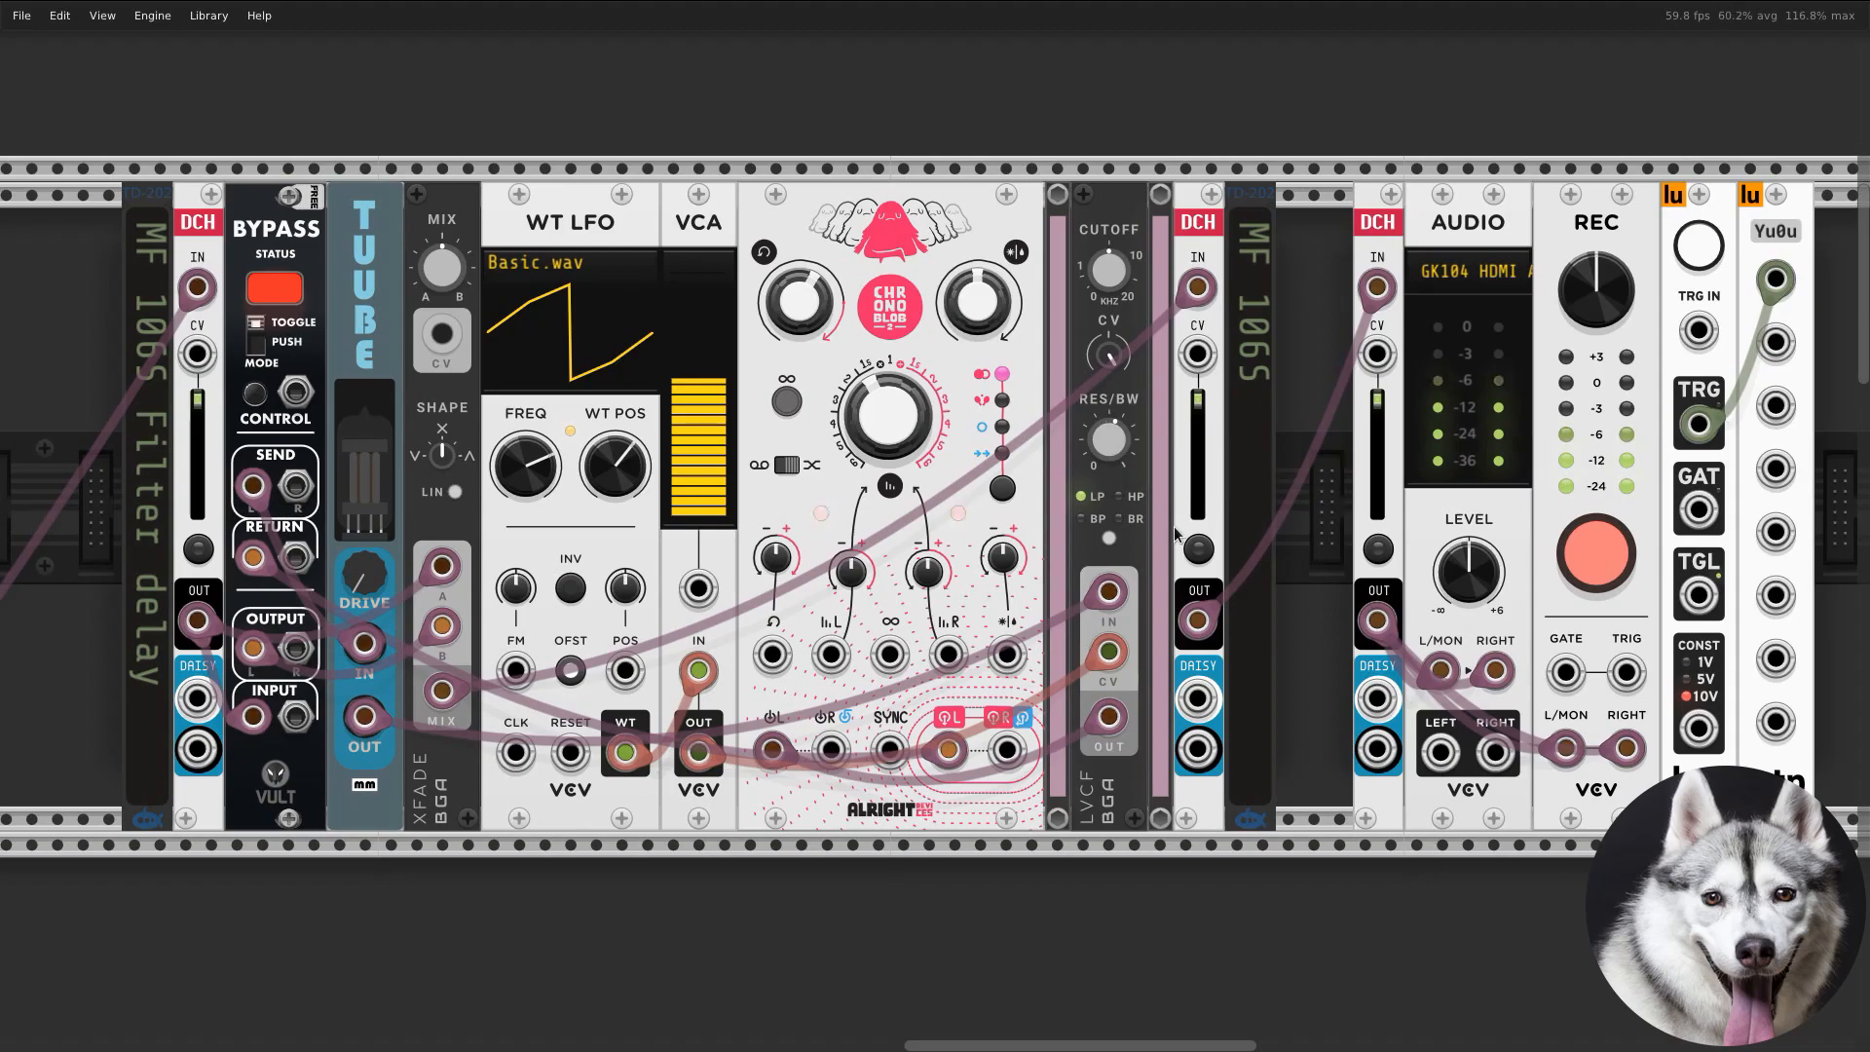
Step: Lower the WT LFO's frequency, raise the VCA to full level and reset the XFADE mix to its default
drag(524, 465, 525, 487)
drag(698, 448, 699, 378)
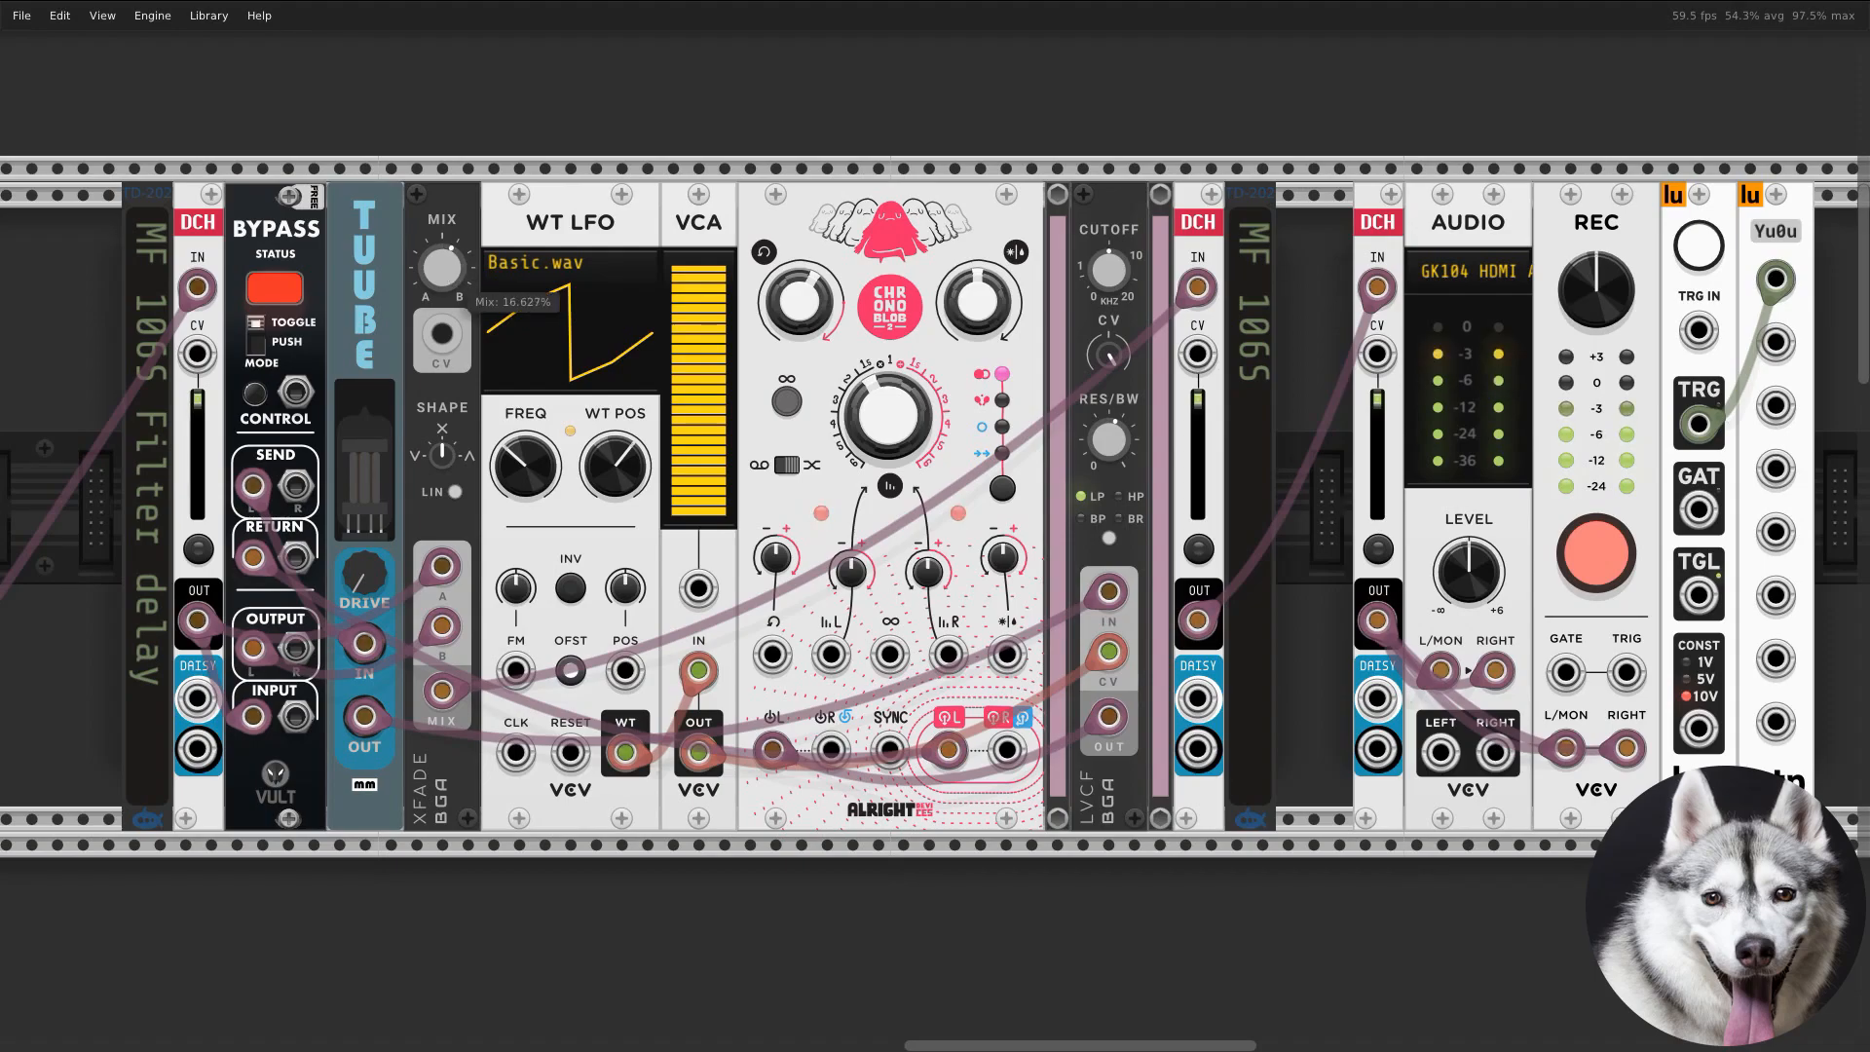
drag(441, 265, 441, 288)
double_click(446, 269)
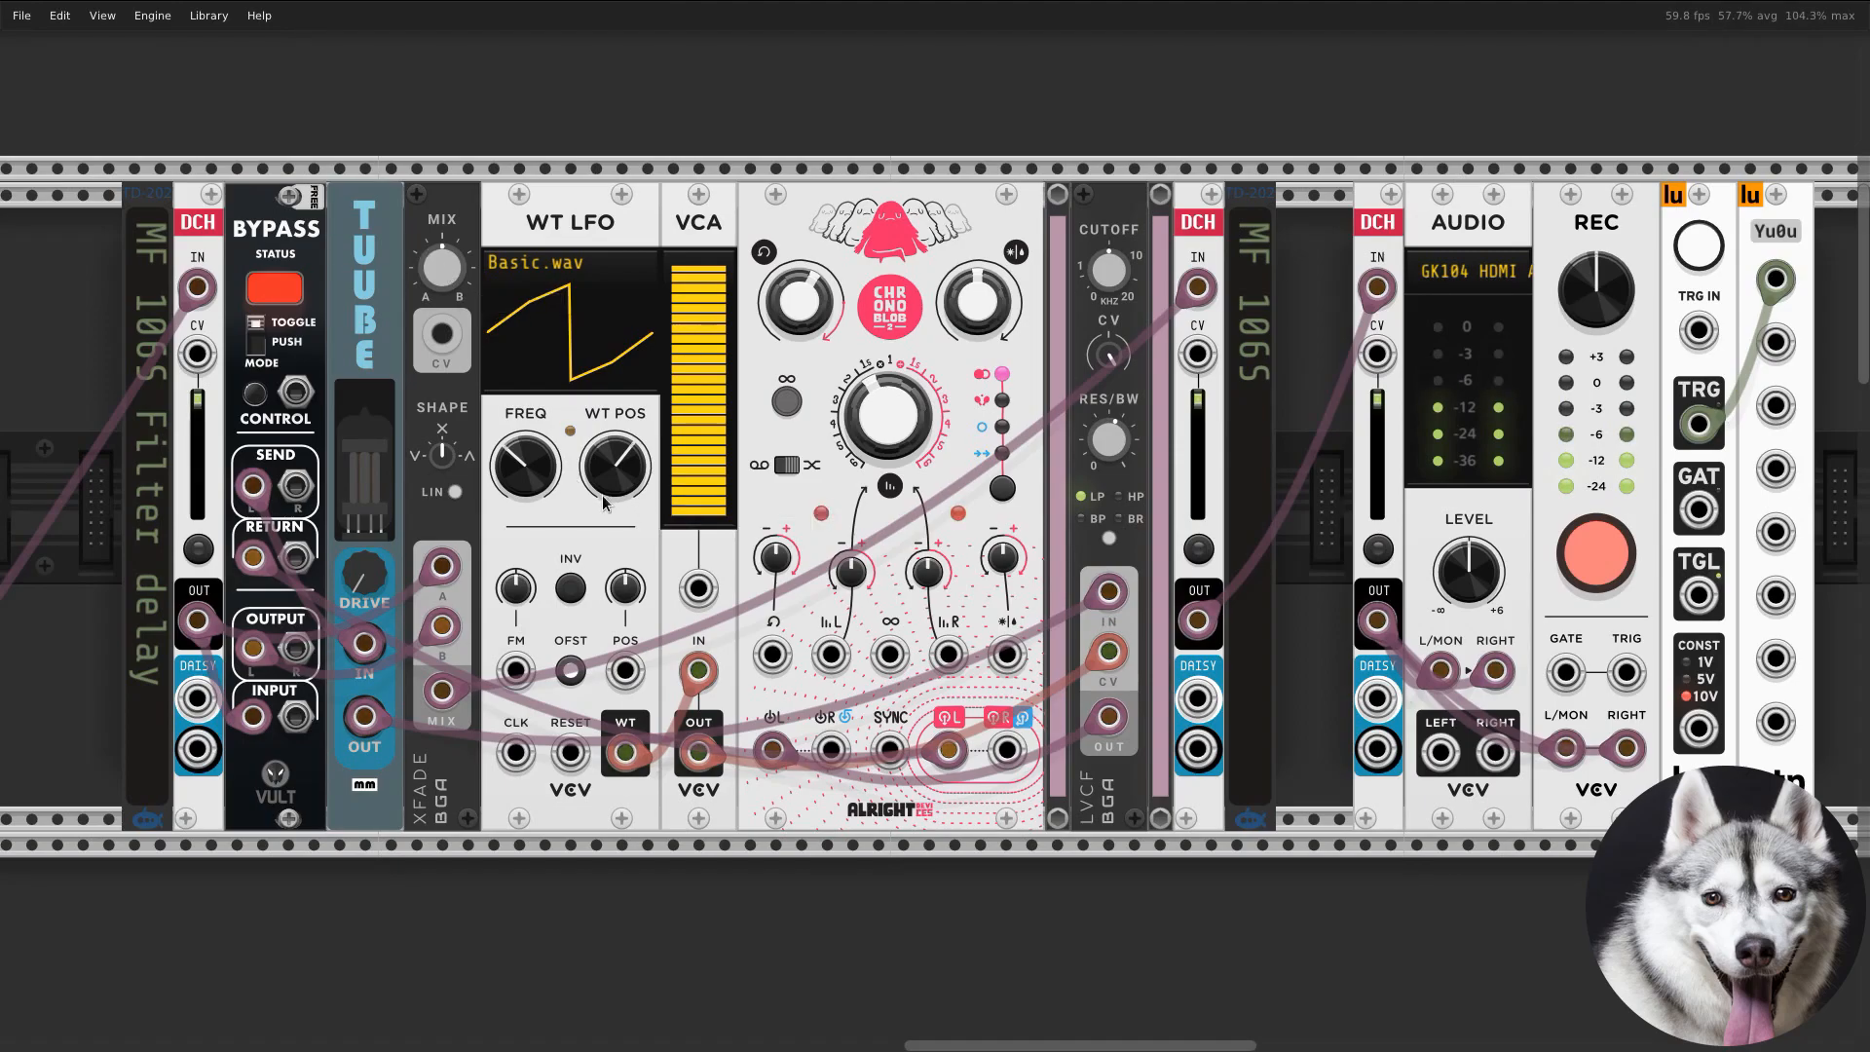
Step: Raise the WT LFO's wavetable position toward a sawtooth, adjust the LVCF's resonance and switch the filter to highpass
drag(610, 488, 527, 420)
drag(1106, 452, 1107, 399)
click(1113, 543)
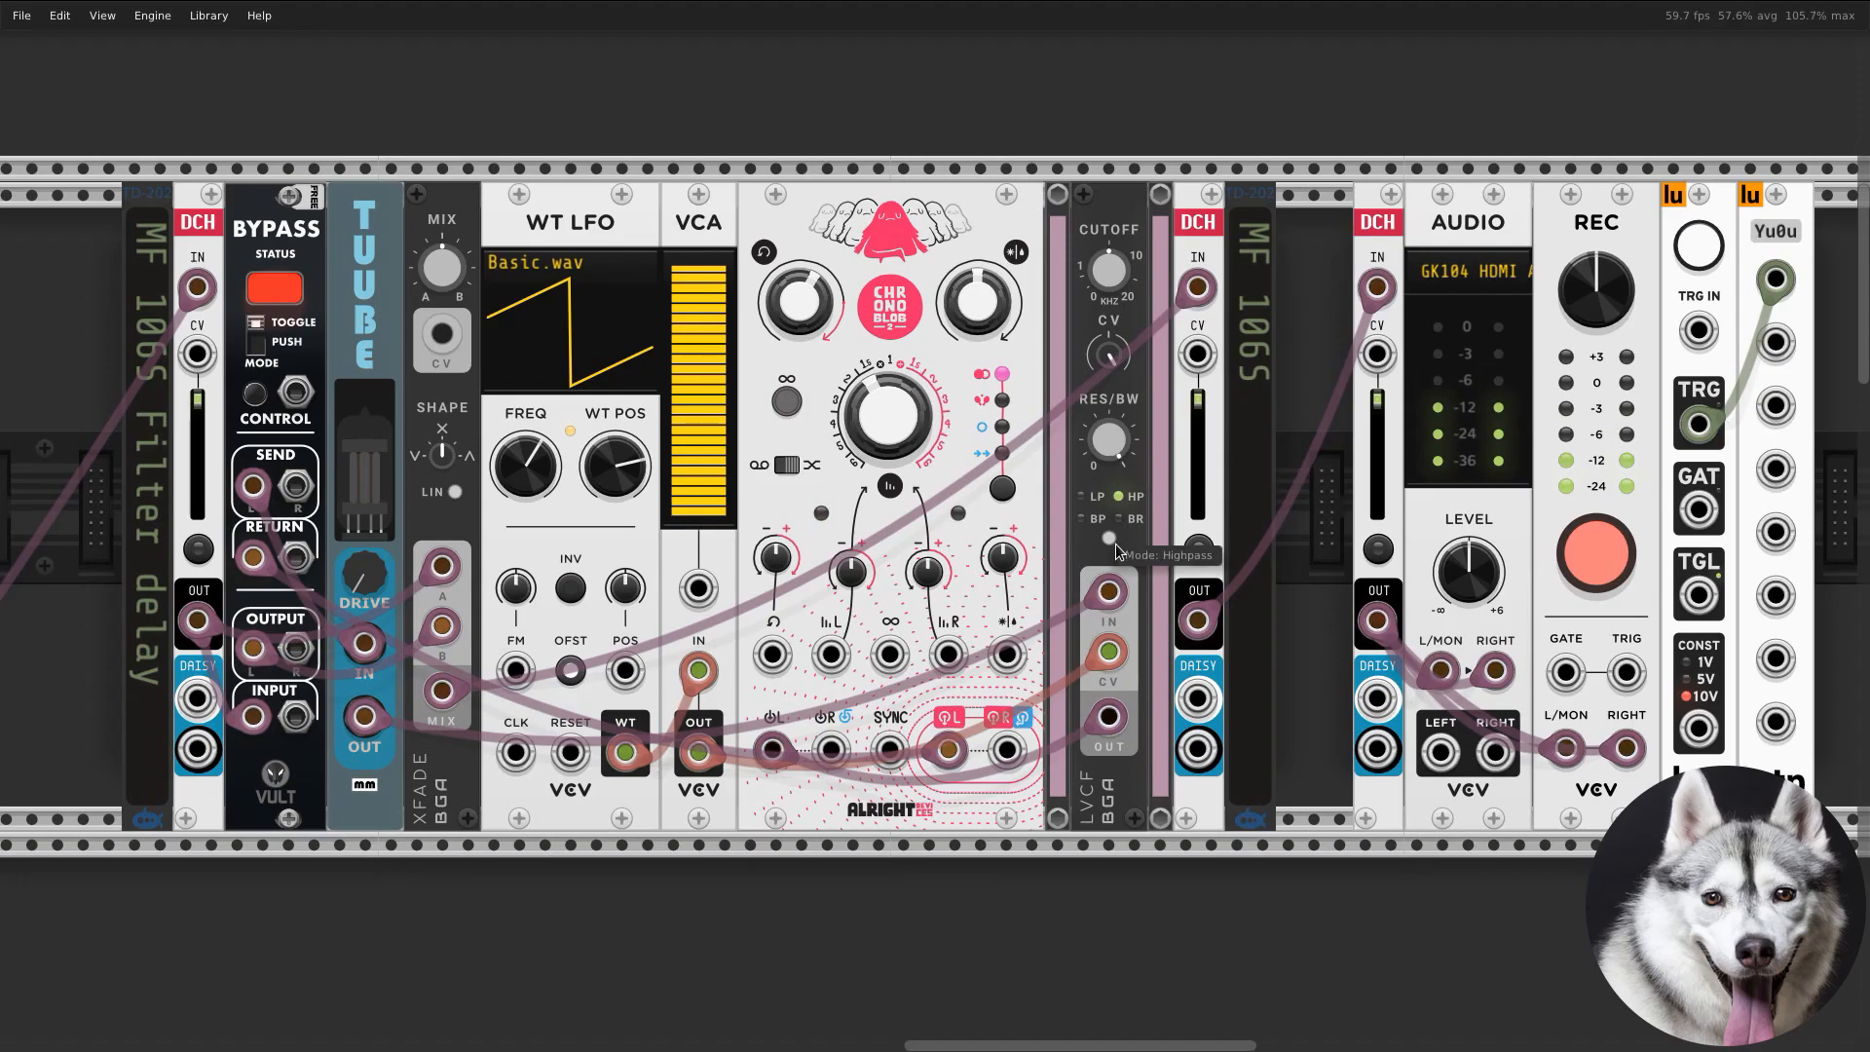
Step: Adjust the Chronoblob's delay time and the XFADE mix, and turn the WT LFO's wavetable position back down
drag(886, 414, 886, 403)
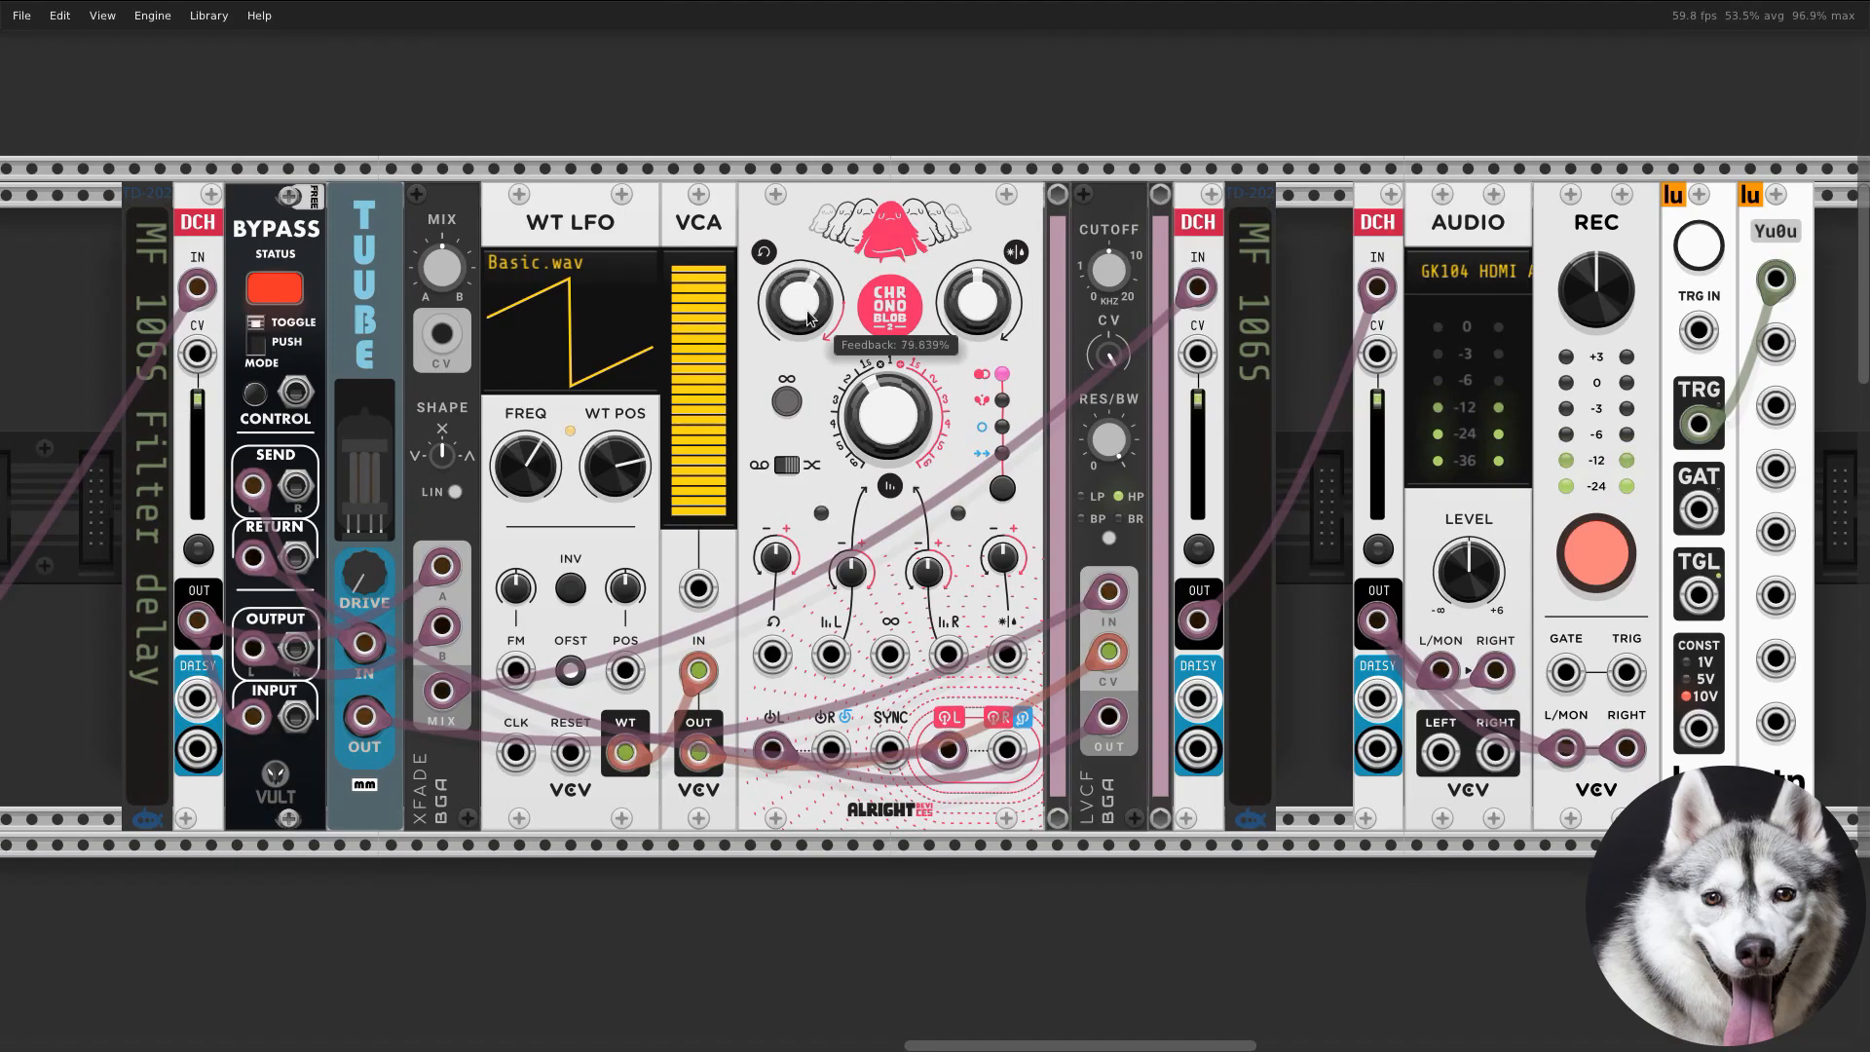
drag(615, 466, 526, 444)
drag(447, 281, 447, 268)
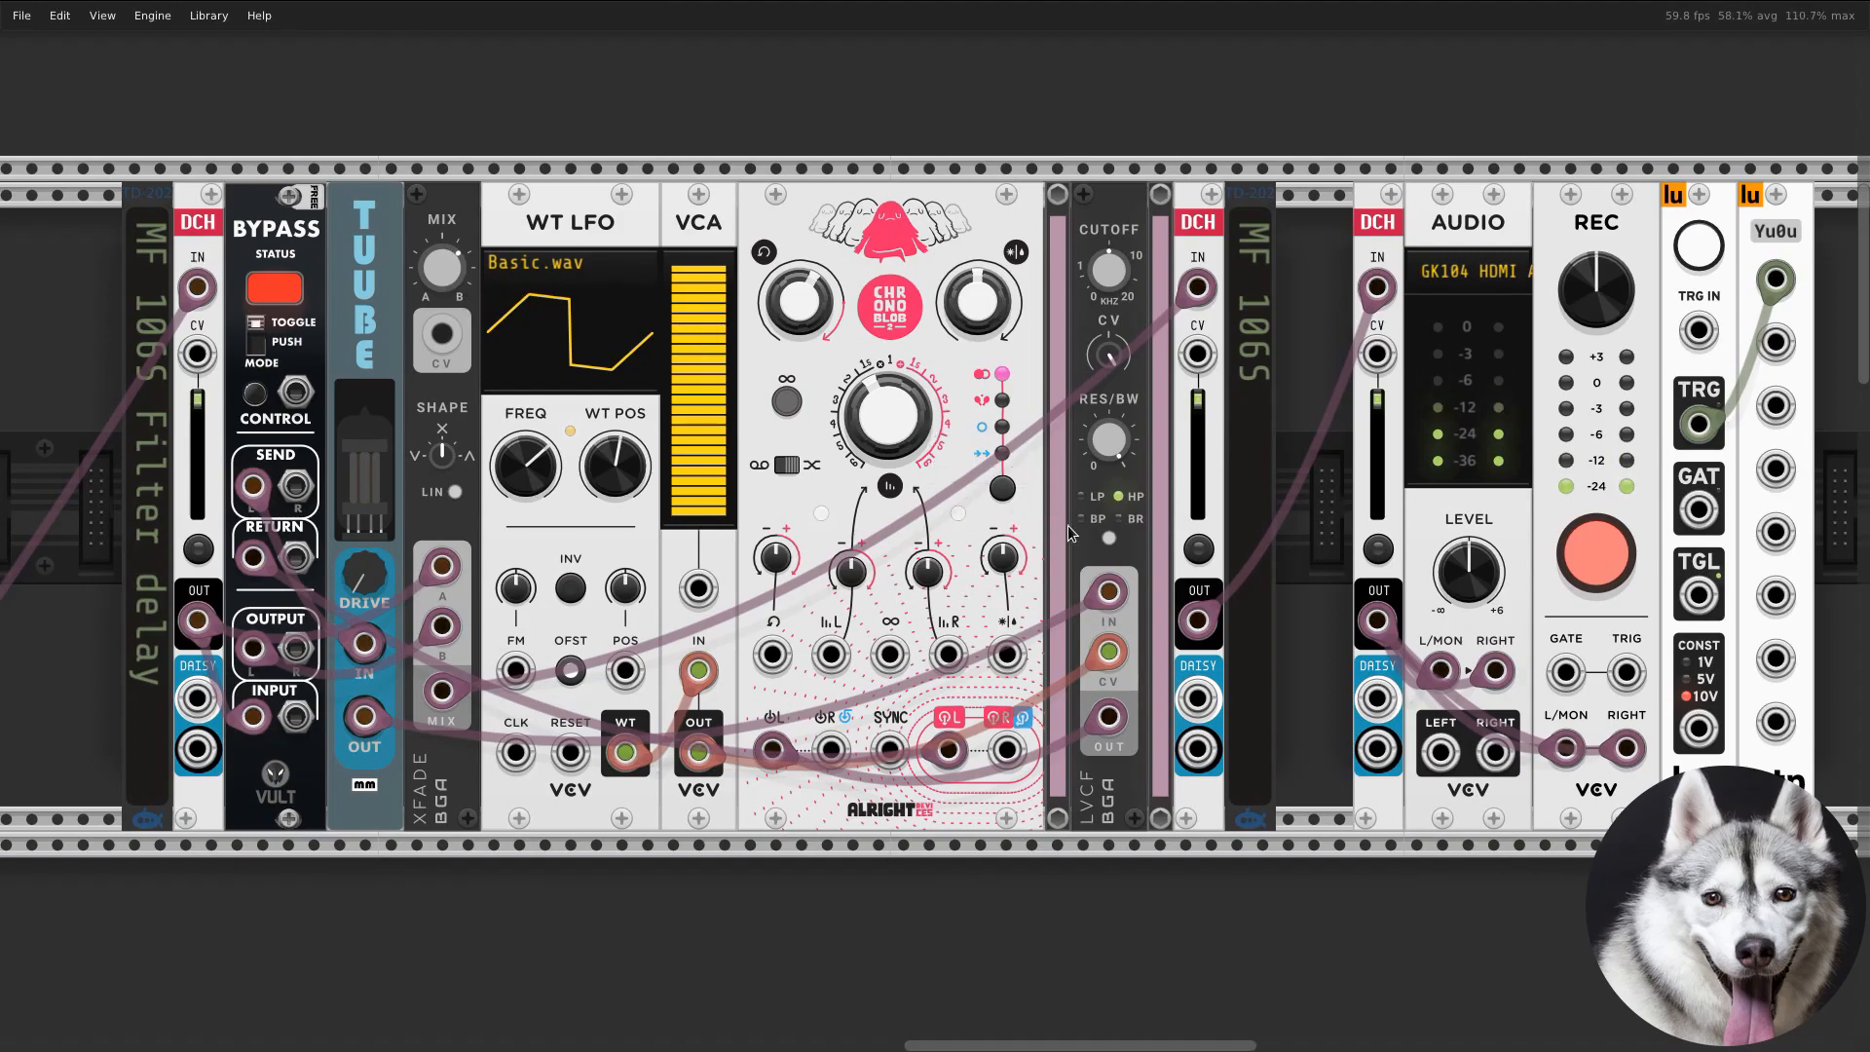
Step: Set the LVCF's resonance/bandwidth to 81.566% and step its mode through bandpass and band reject to lowpass
drag(1106, 467, 1107, 424)
click(1109, 539)
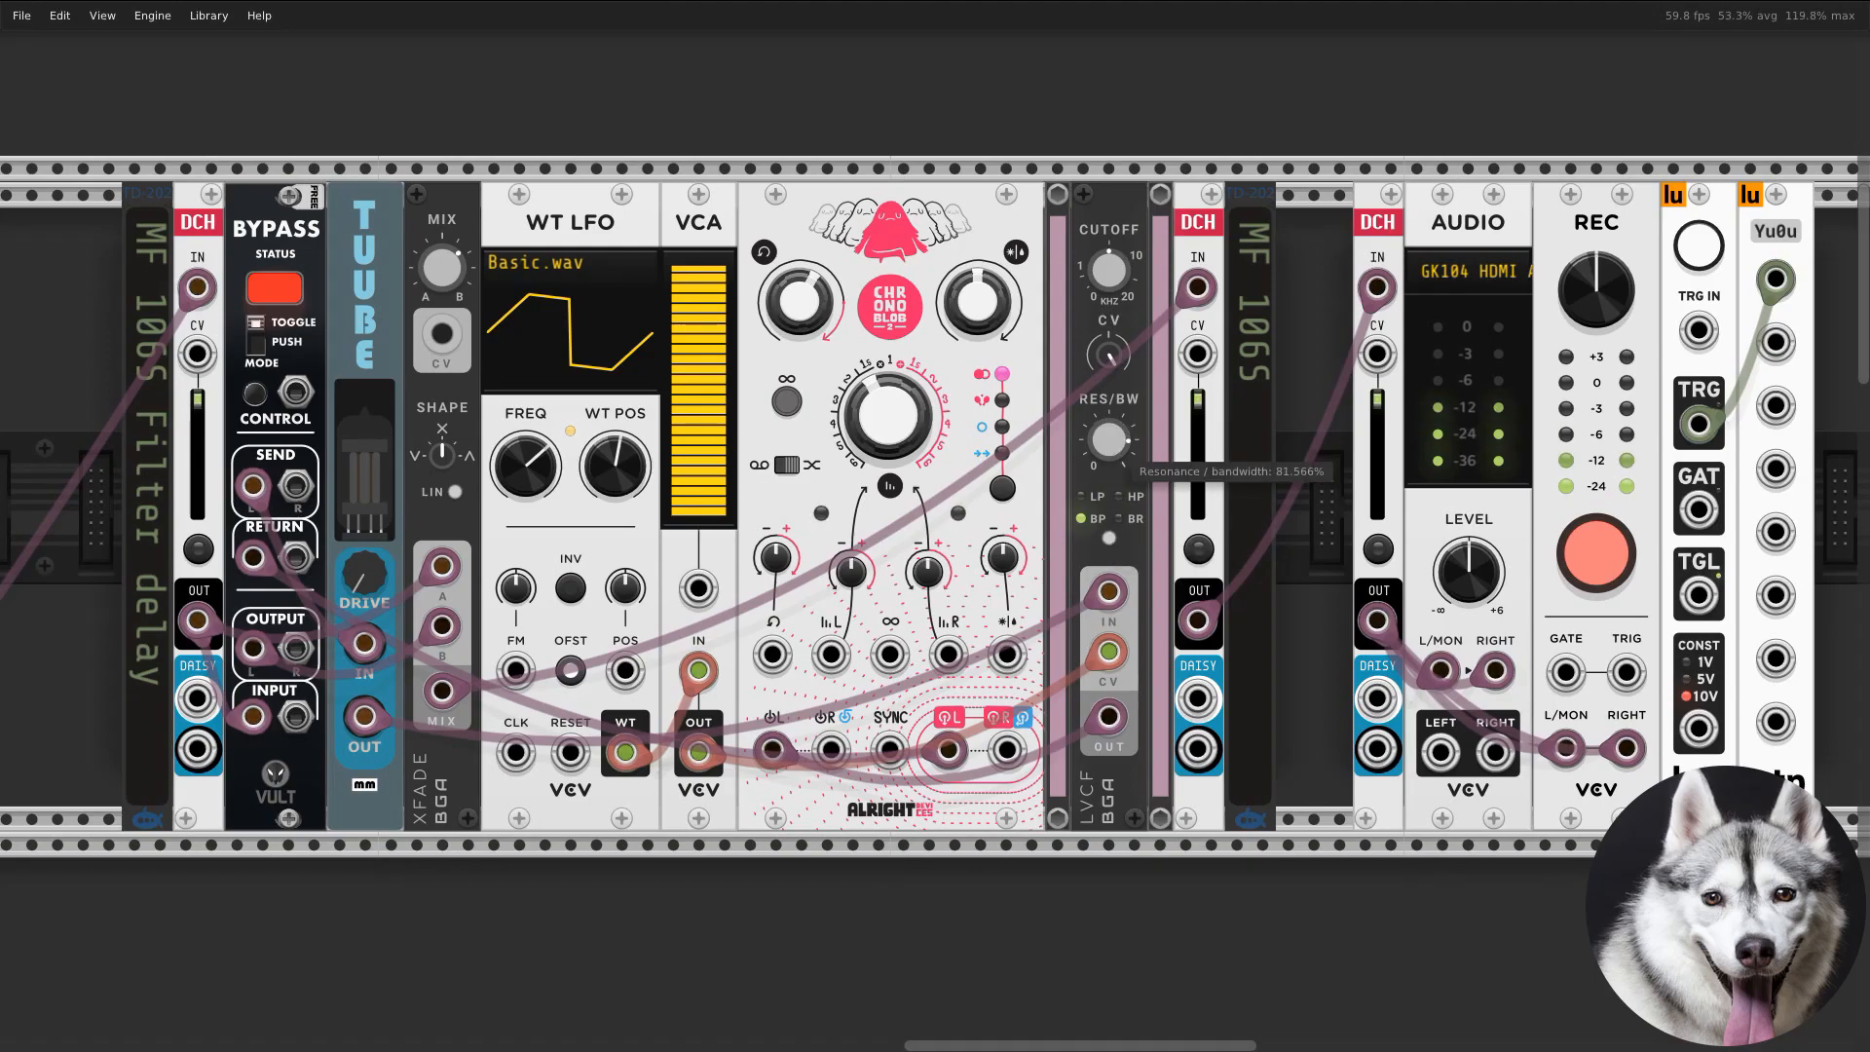
click(1109, 541)
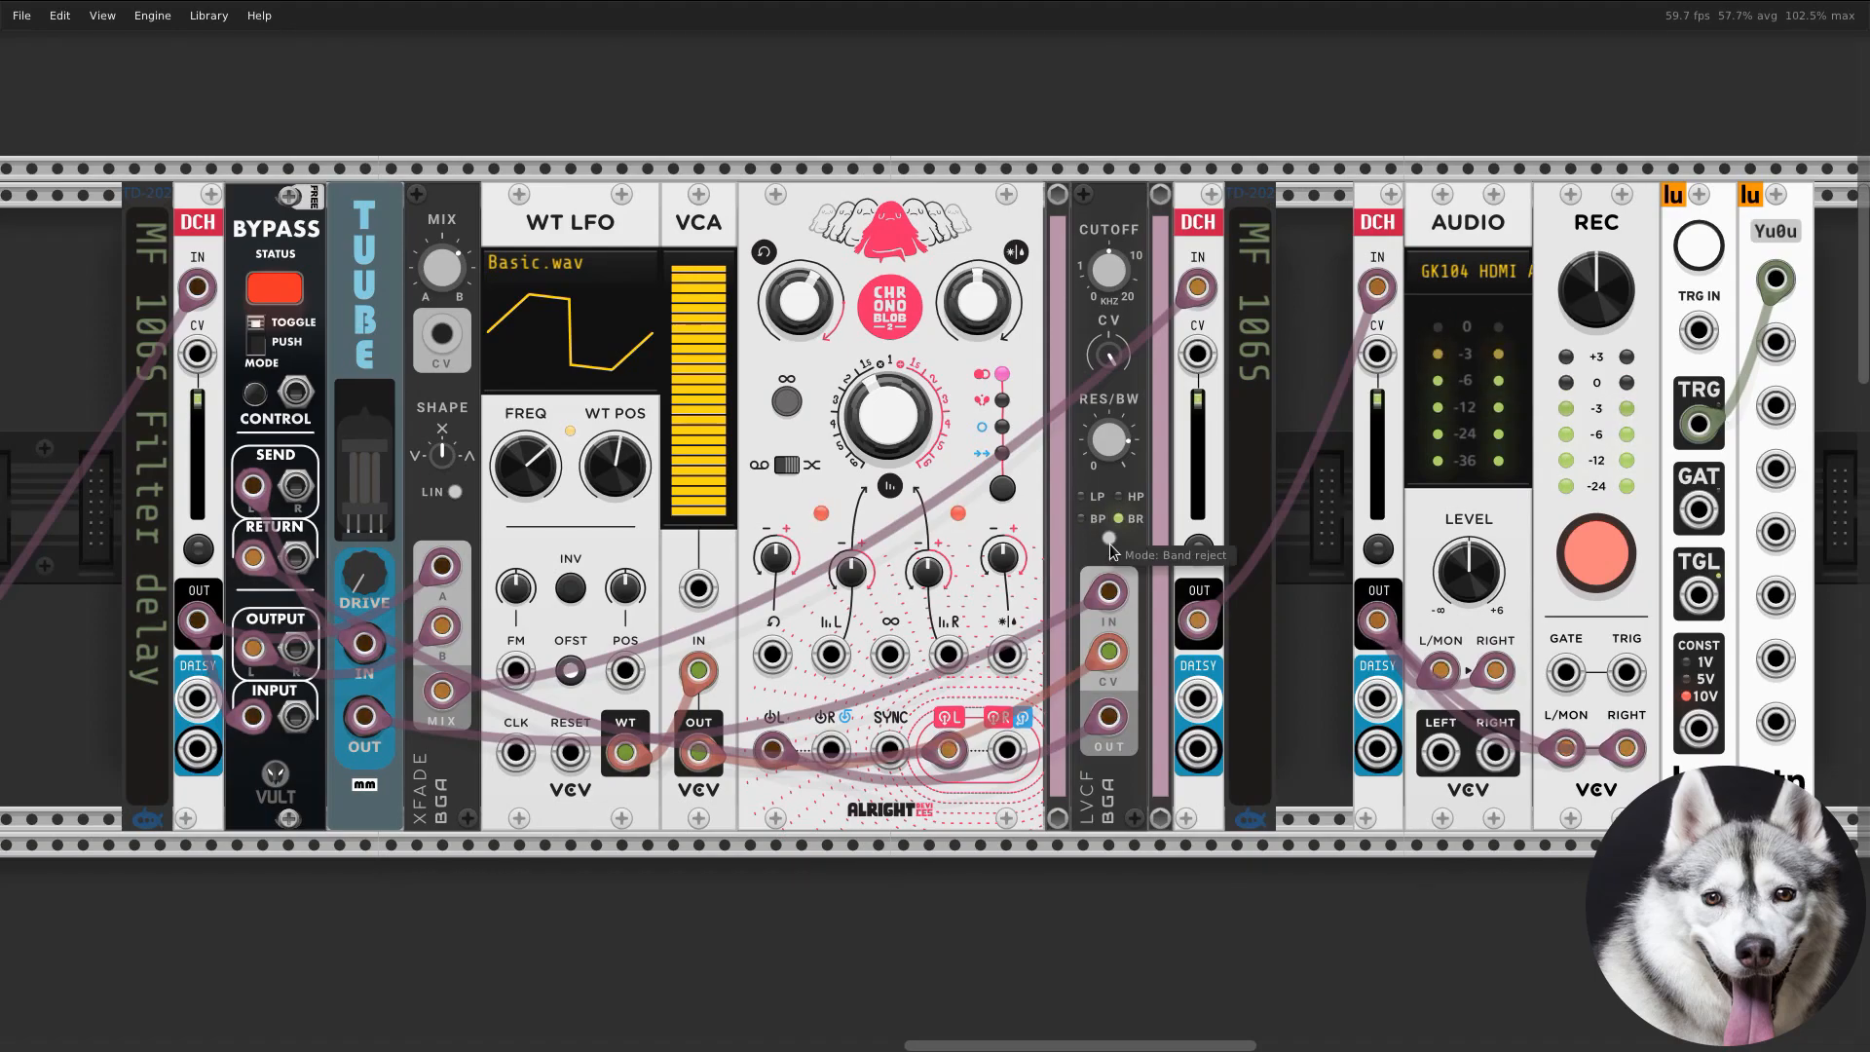
click(1108, 543)
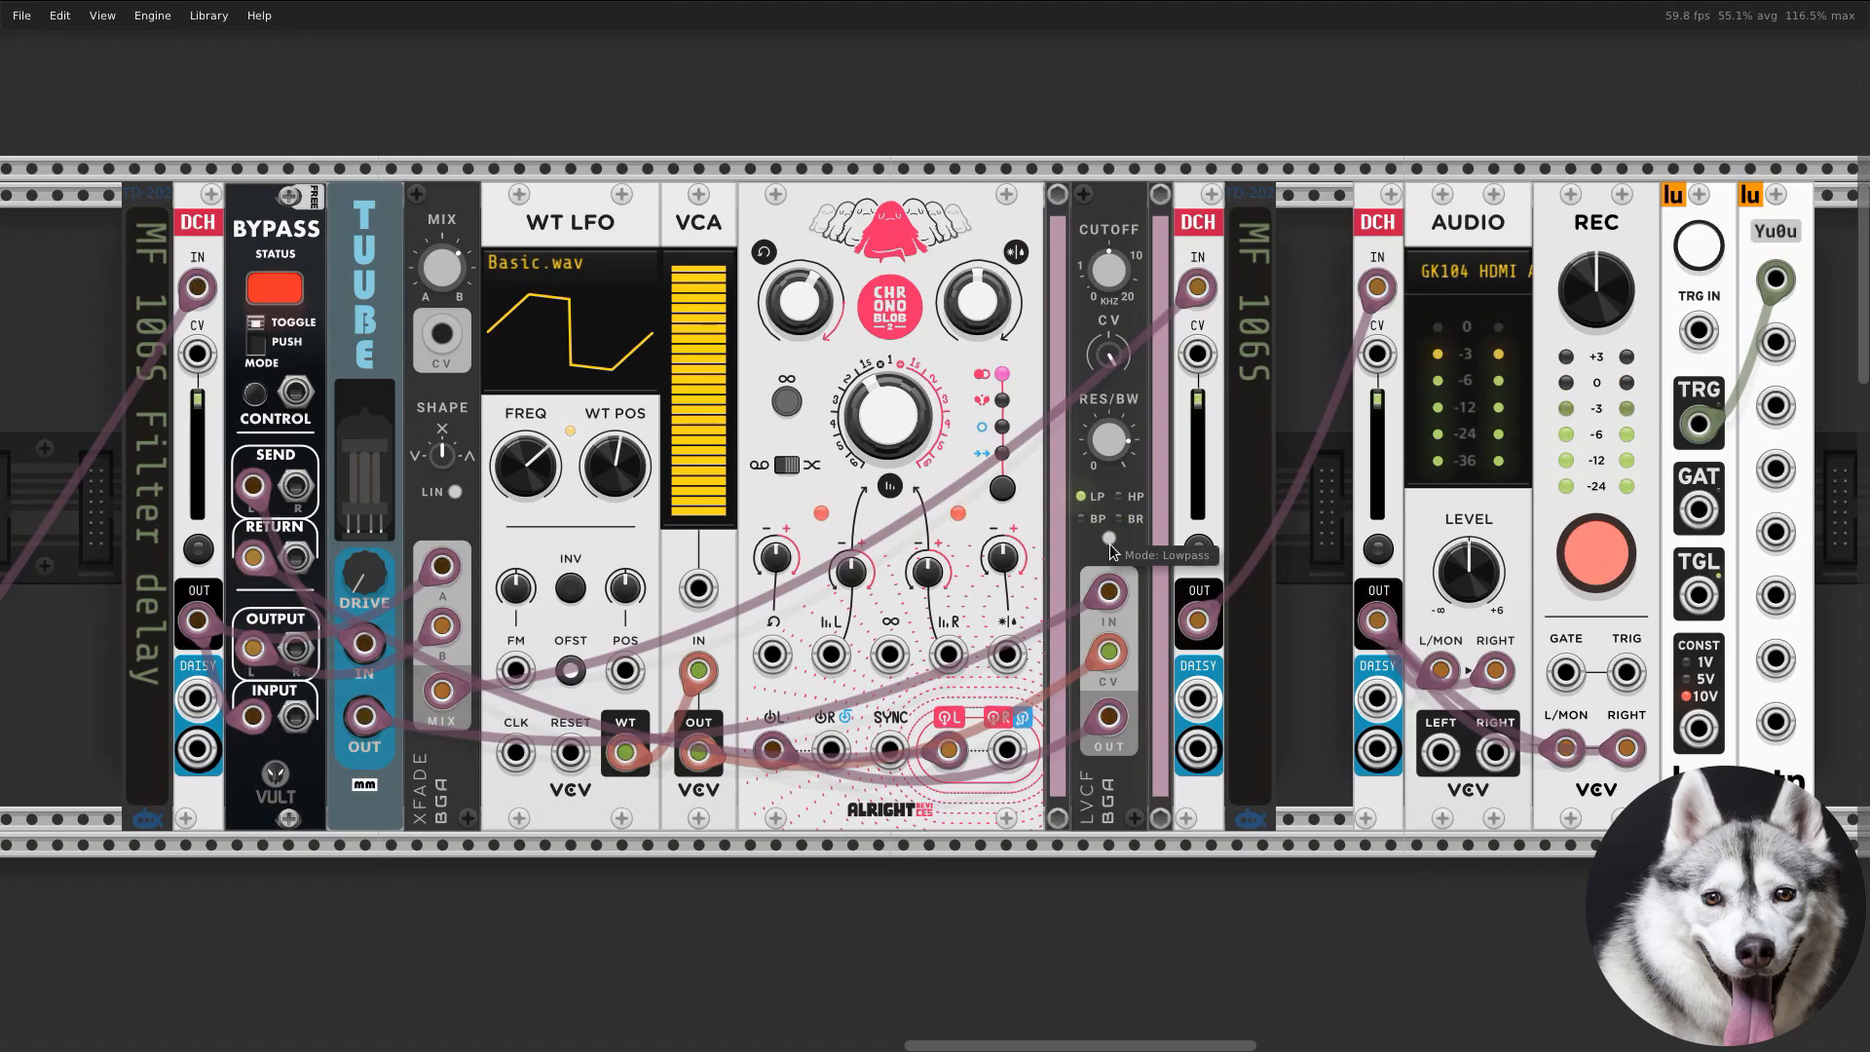
Step: Adjust the TUUBE drive and turn down the LVCF's cutoff
mouse_move(364, 574)
mouse_down()
mouse_move(364, 526)
mouse_move(393, 595)
mouse_up()
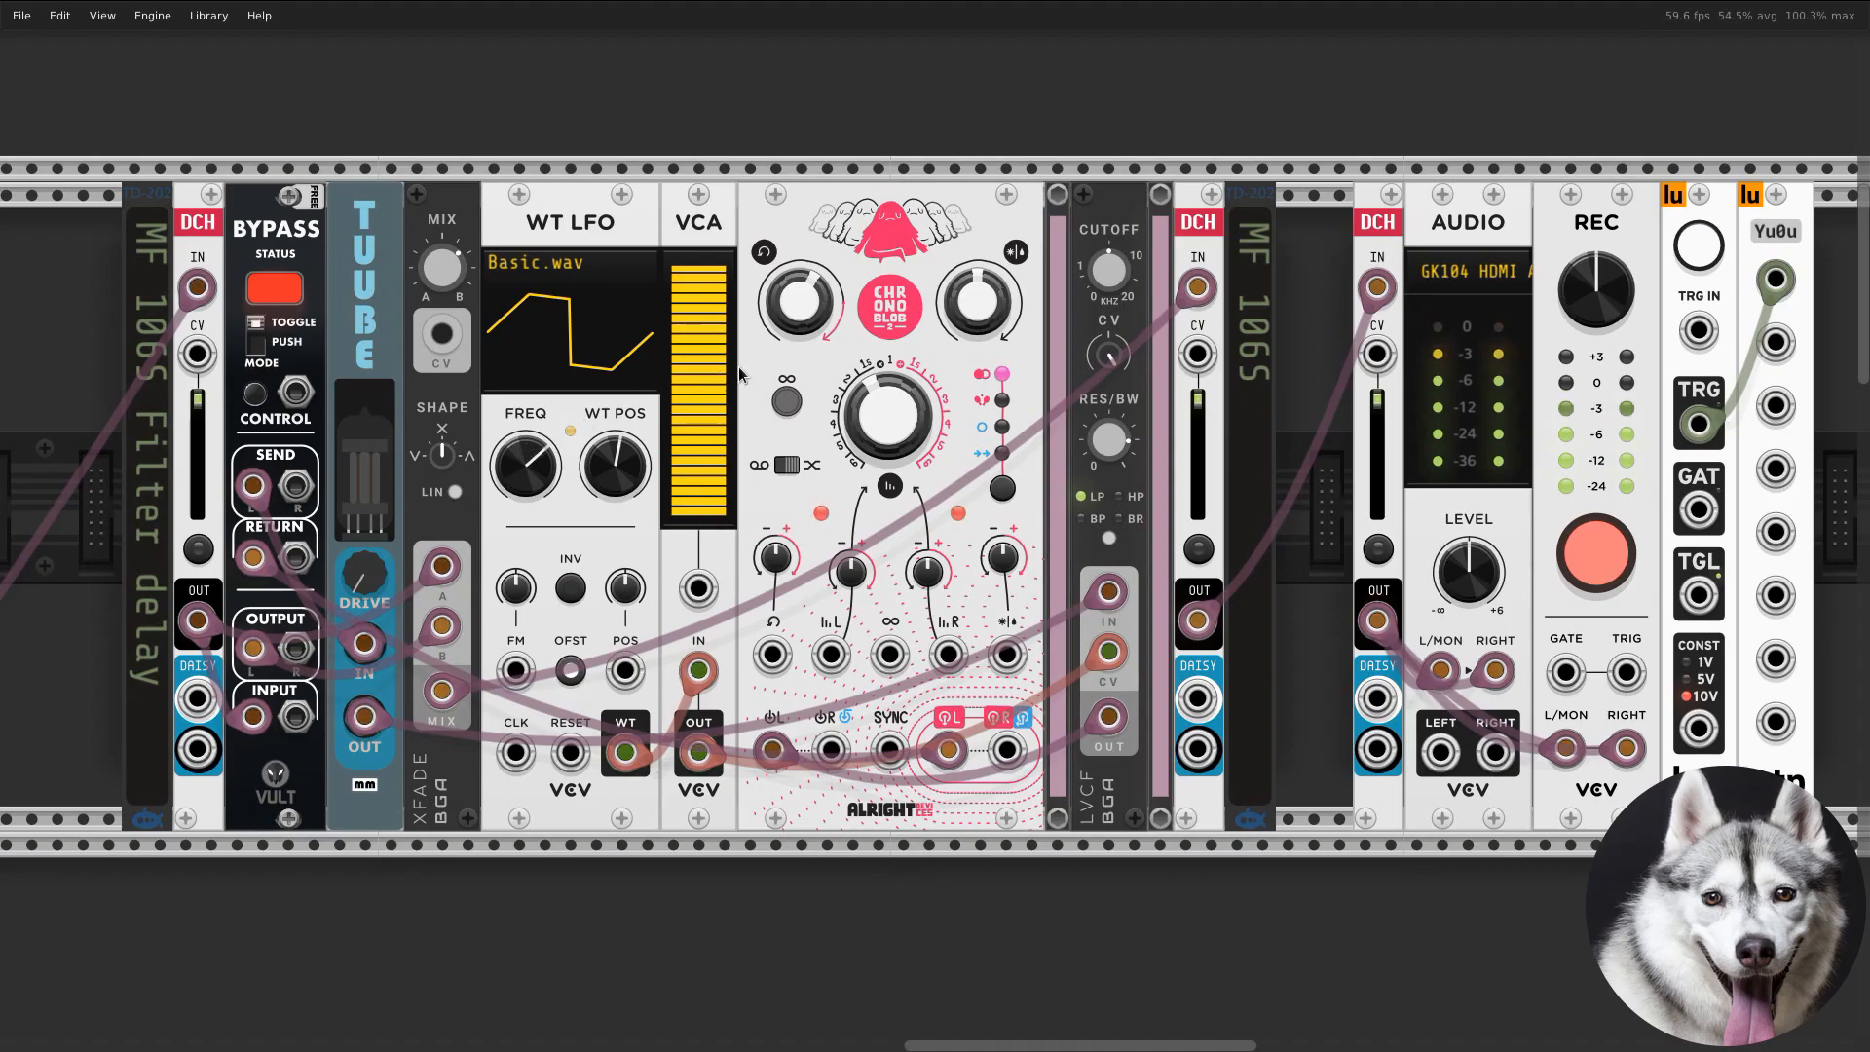
mouse_move(1113, 274)
mouse_down()
mouse_move(1113, 297)
mouse_move(1113, 262)
mouse_up()
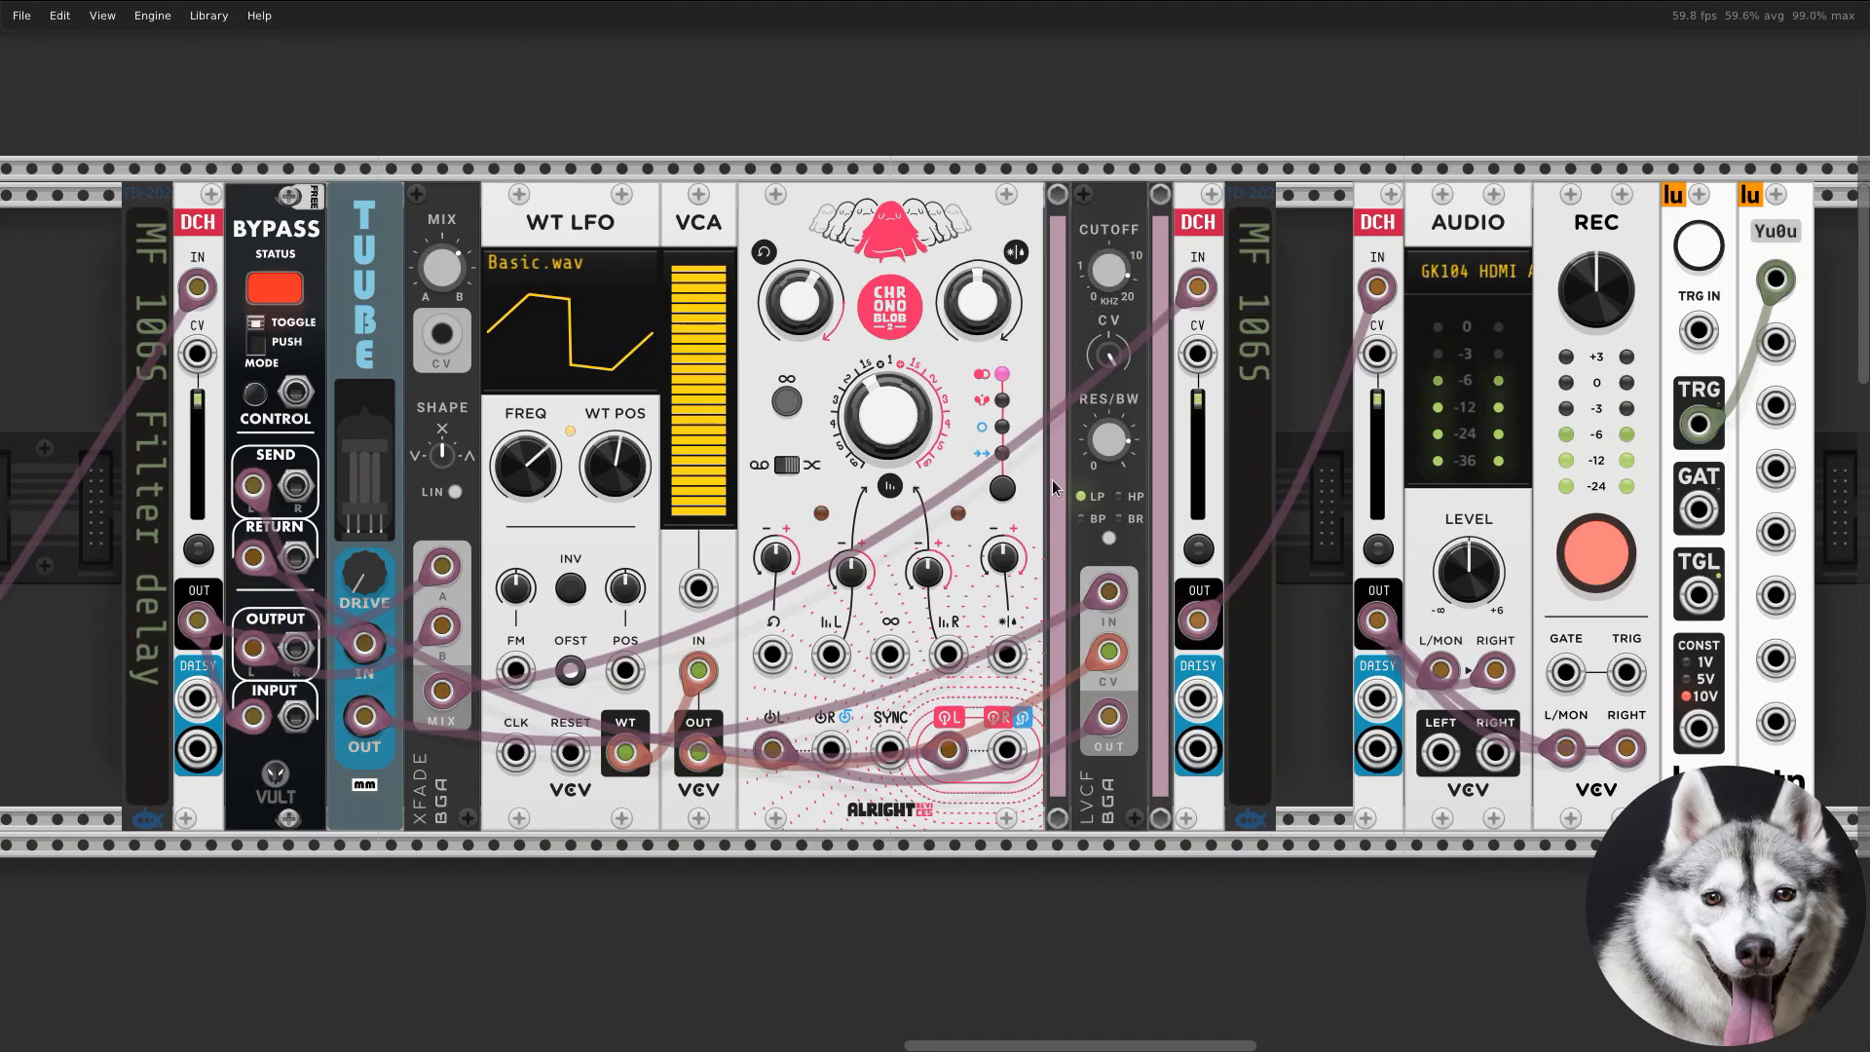
double_click(1112, 276)
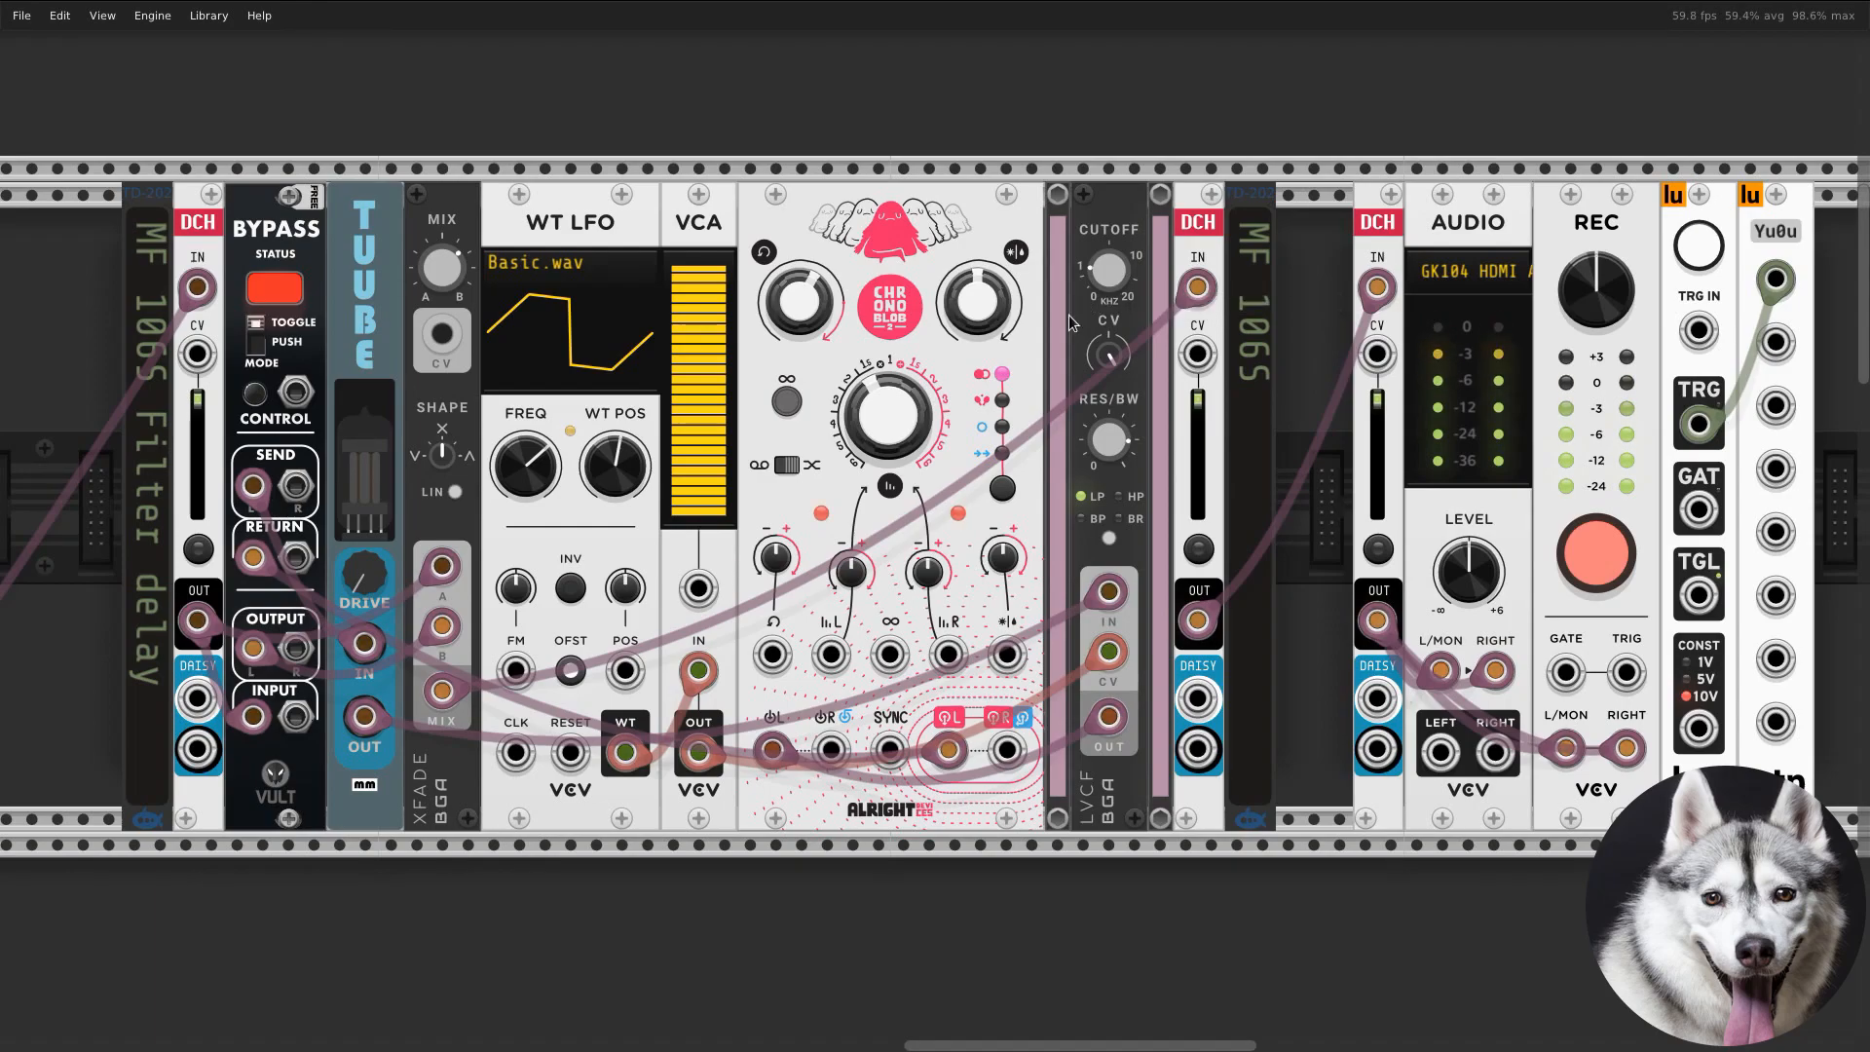
Step: Lower the WT LFO's wavetable position slightly and trigger the btn module beside the recorder
mouse_move(614, 465)
mouse_down()
mouse_move(526, 481)
mouse_move(635, 481)
mouse_up()
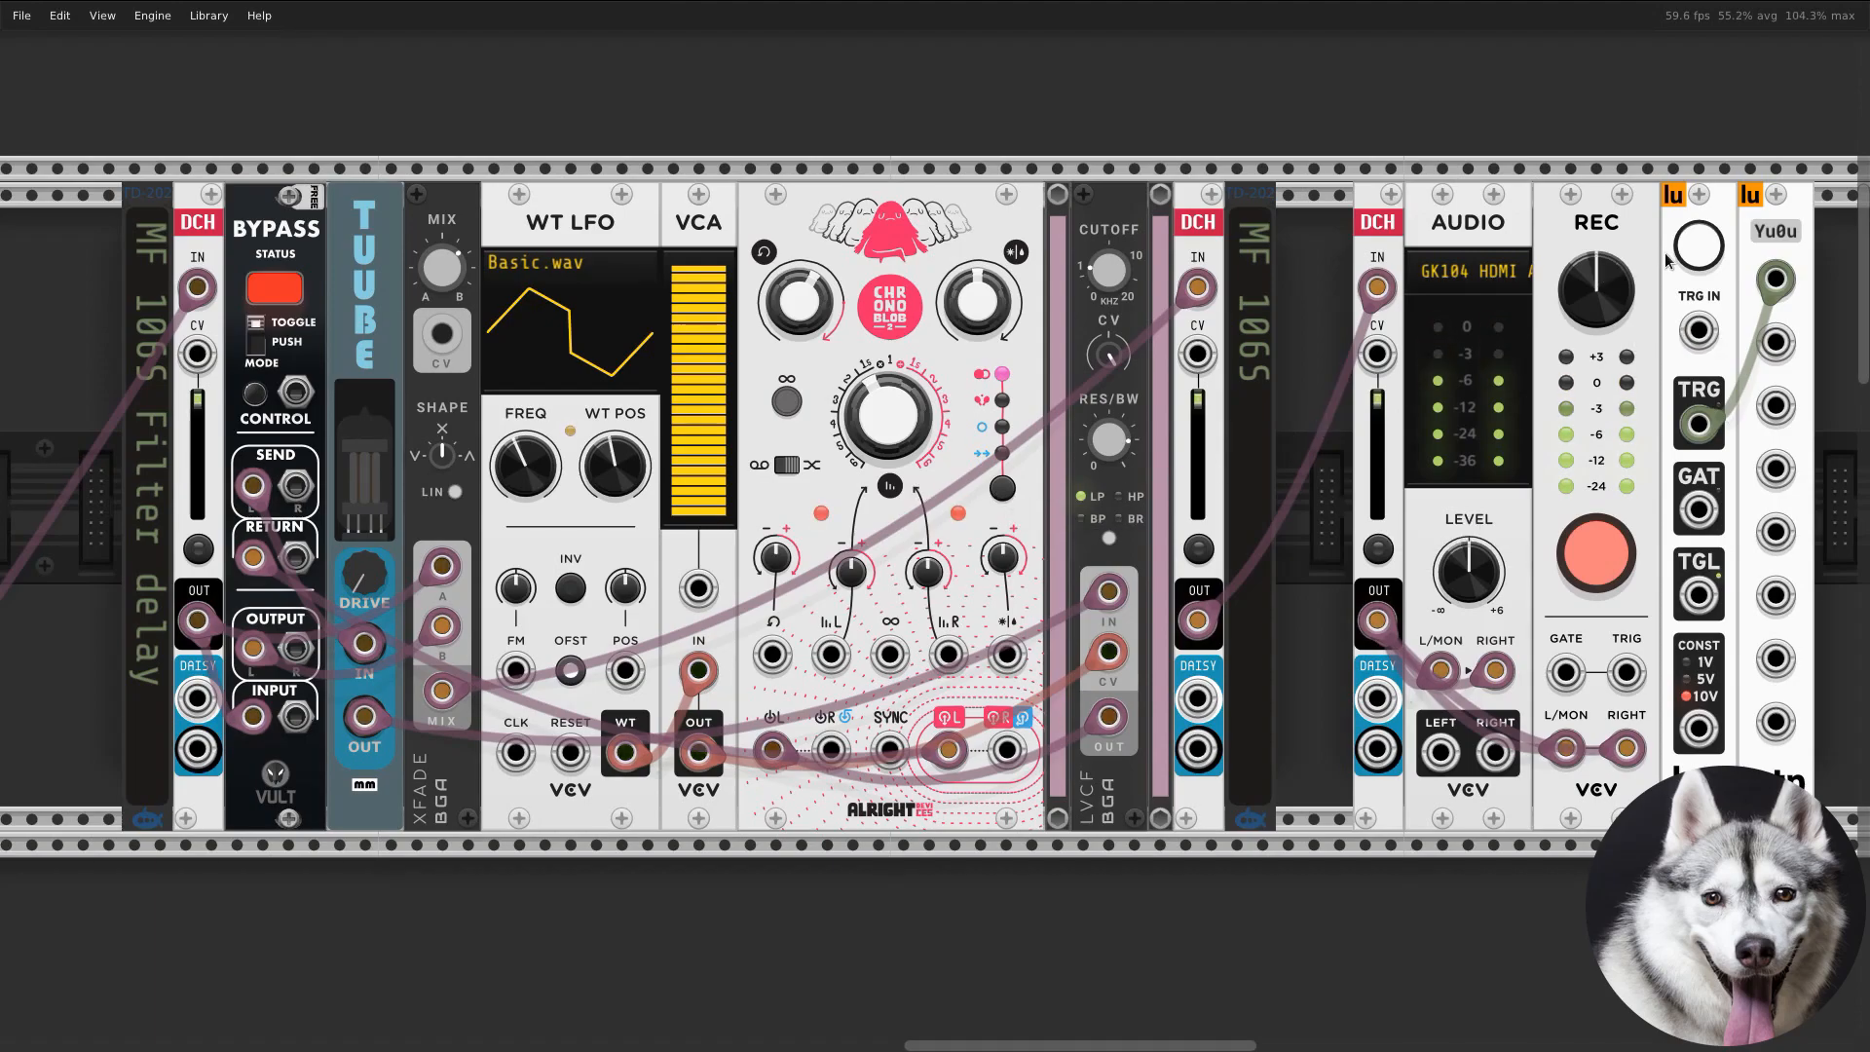
click(1702, 259)
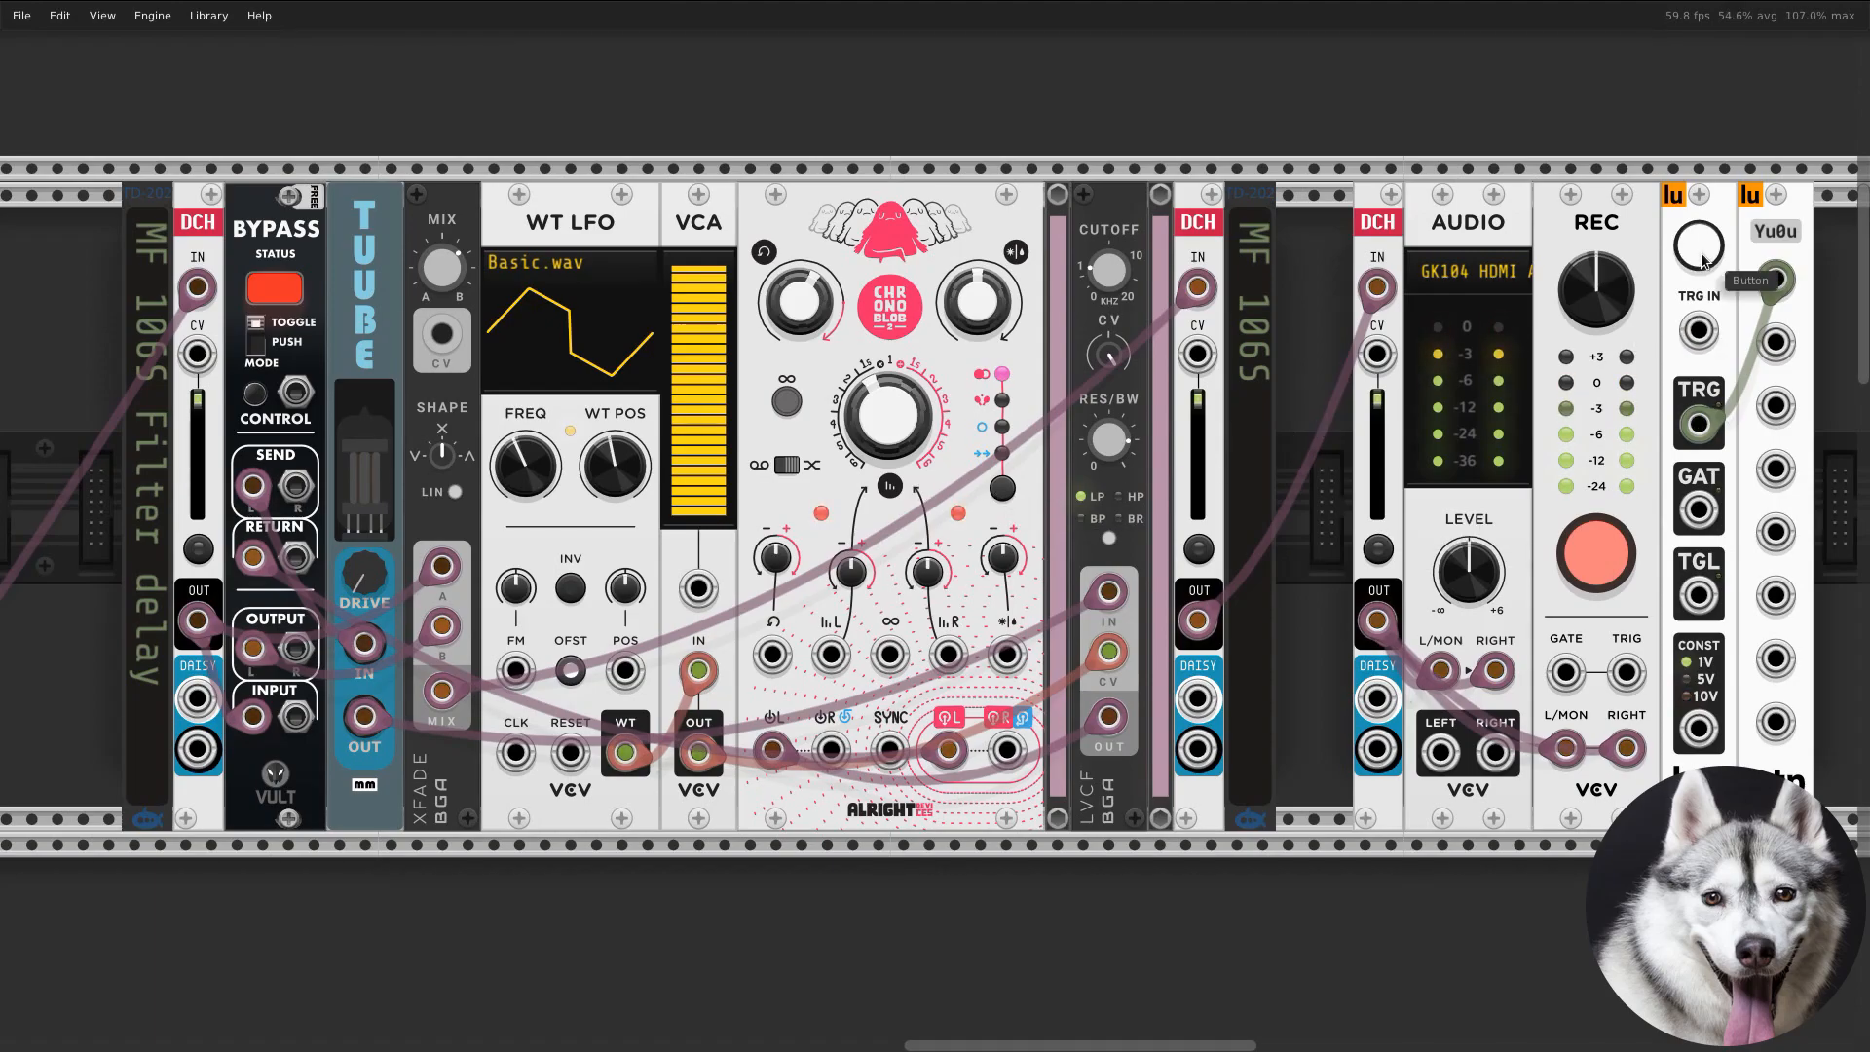